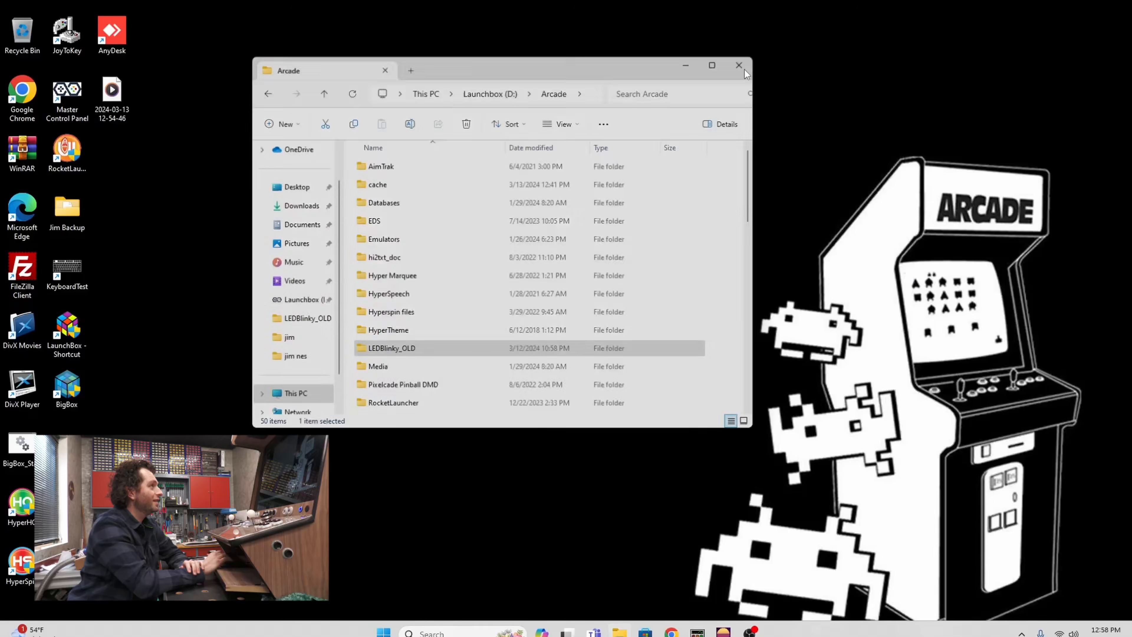
Step: Close the Arcade folder window, search the web in Chrome for ledblinky, and open the LEDBlinky Downloads page
click(744, 70)
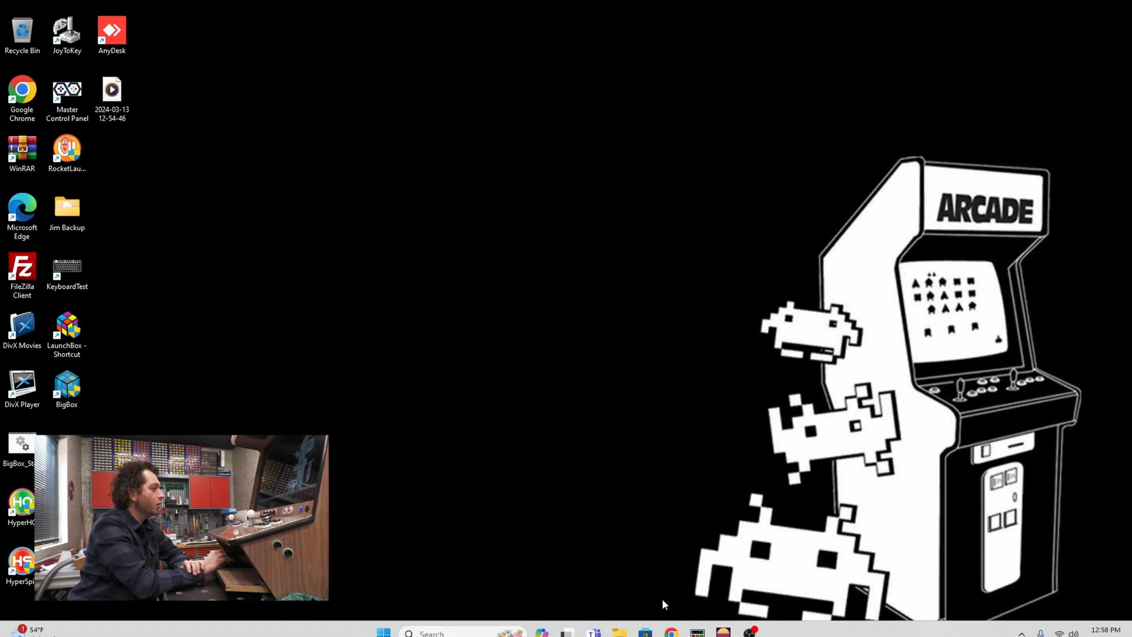
click(670, 630)
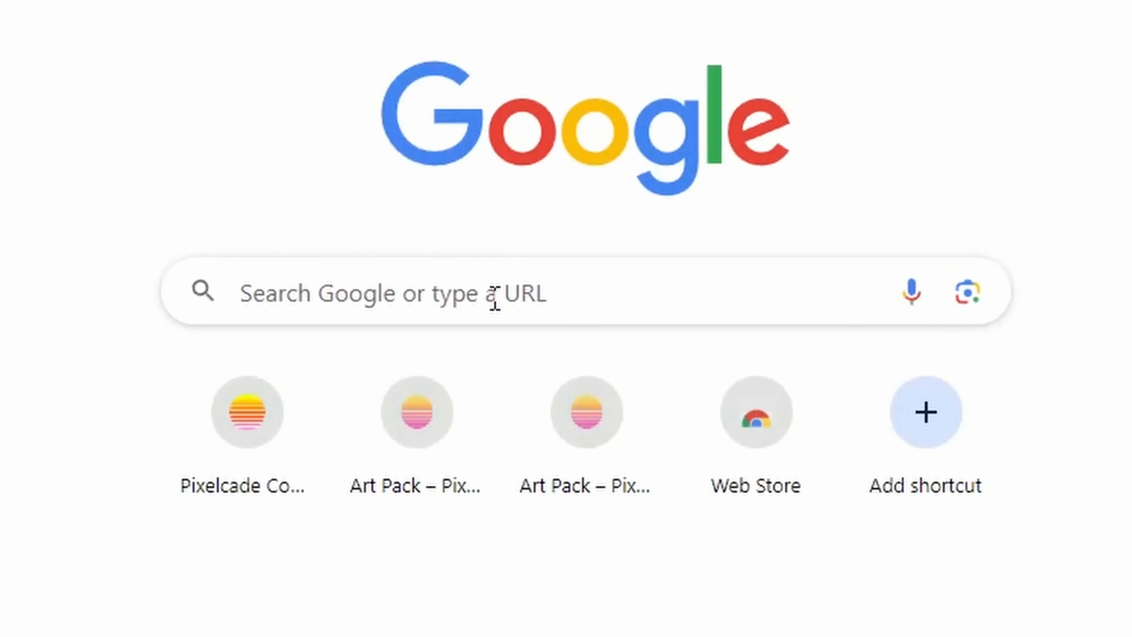
click(525, 317)
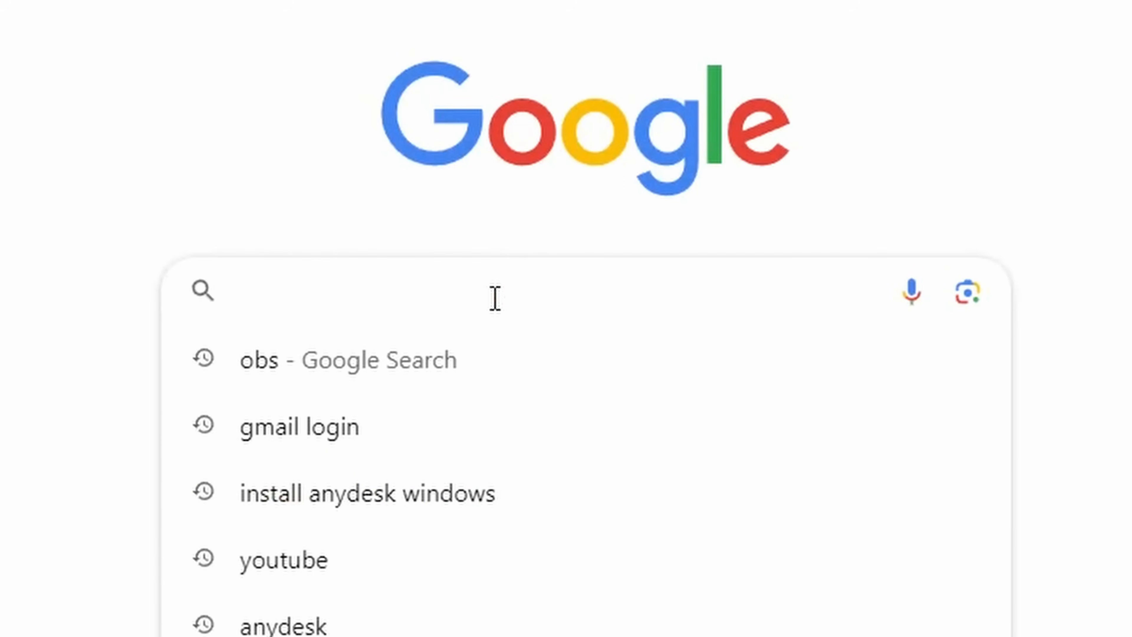
text(ledblinky)
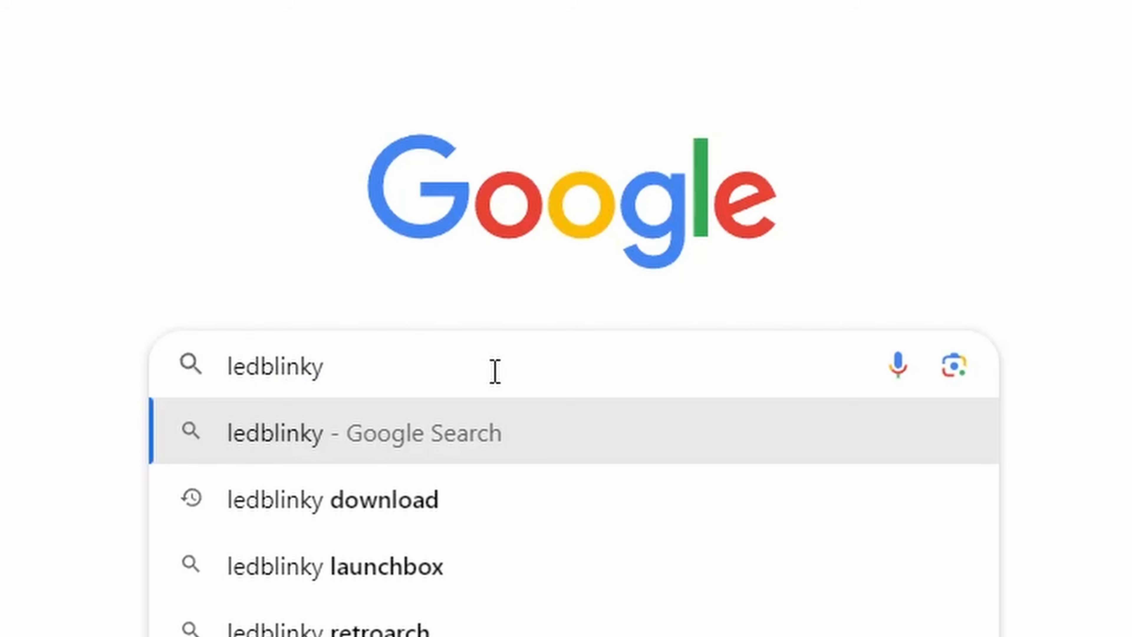
key(Return)
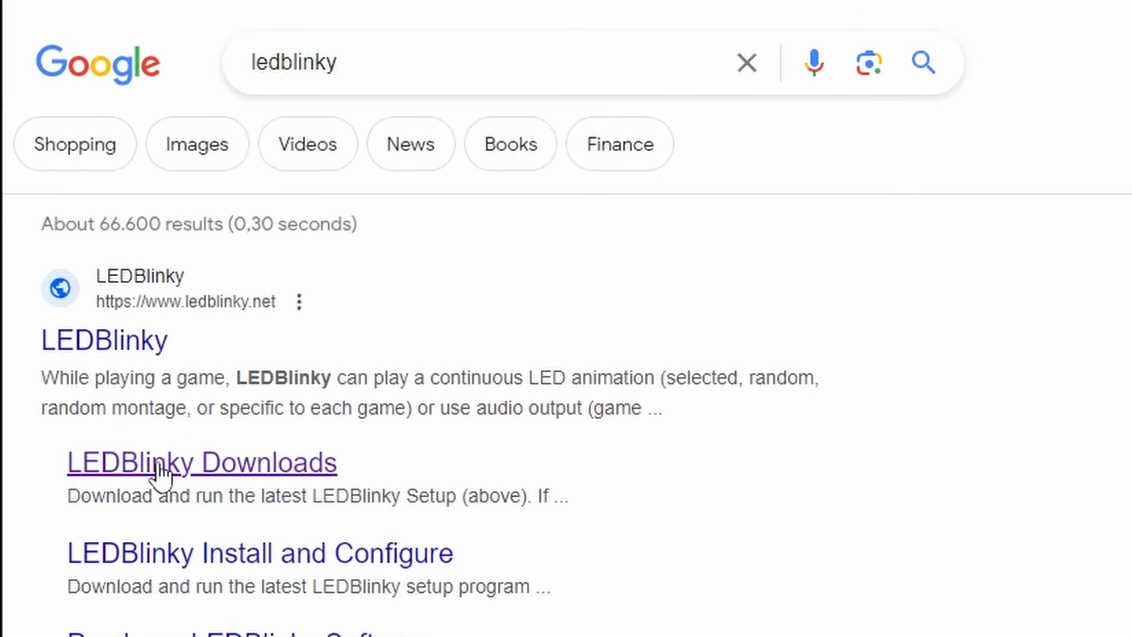
click(161, 473)
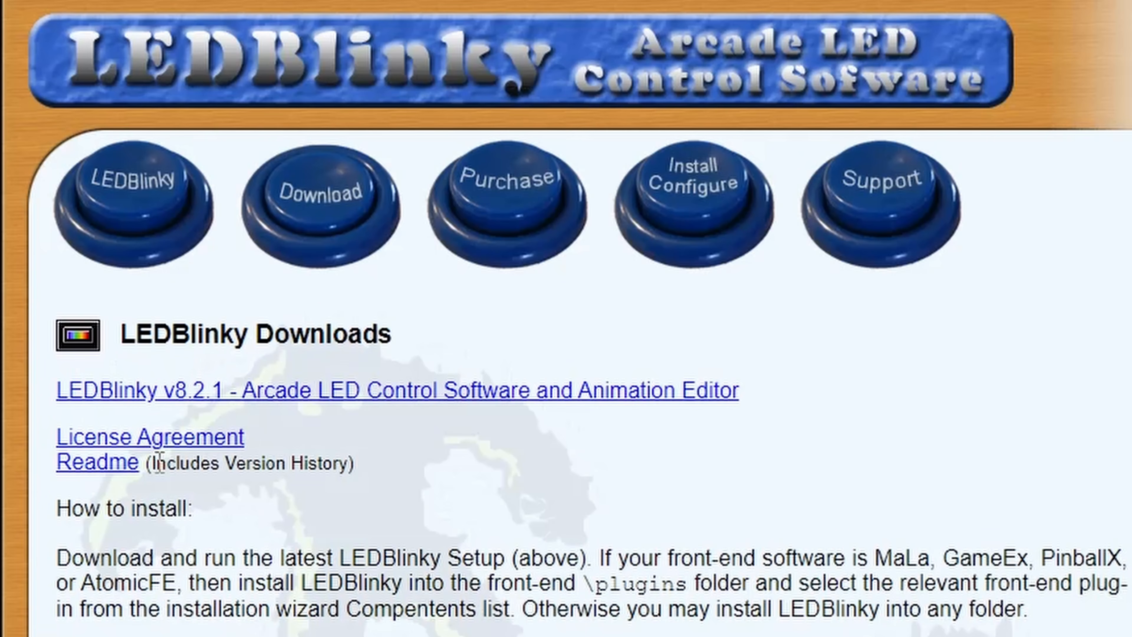
Step: Download and launch the LEDBlinky v8.2.1 setup and accept its license agreement
click(406, 392)
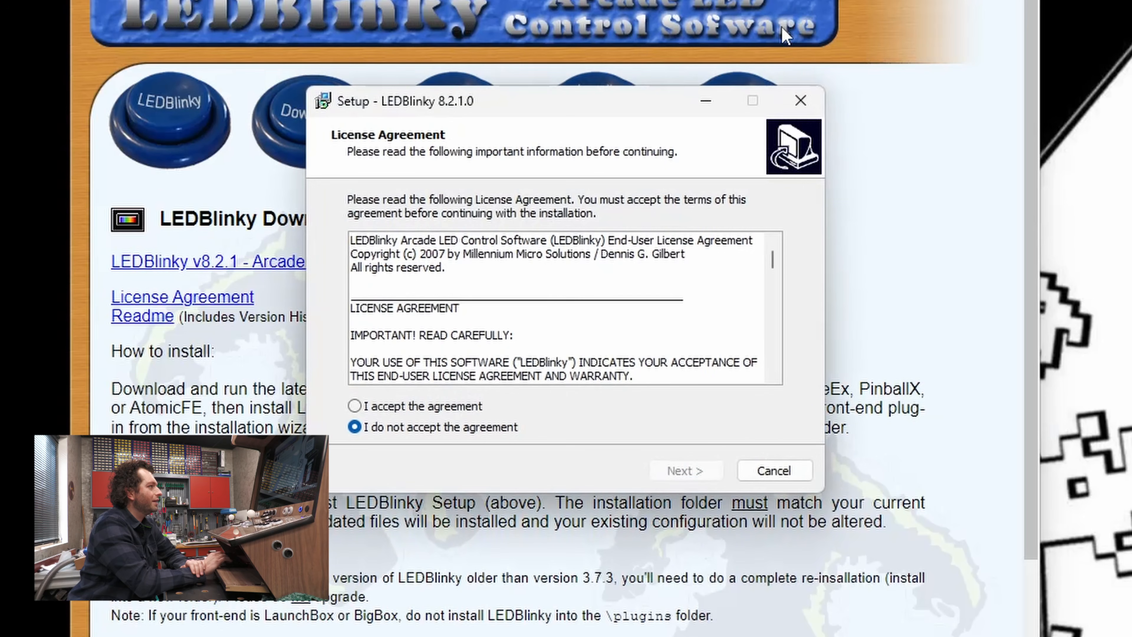
click(447, 413)
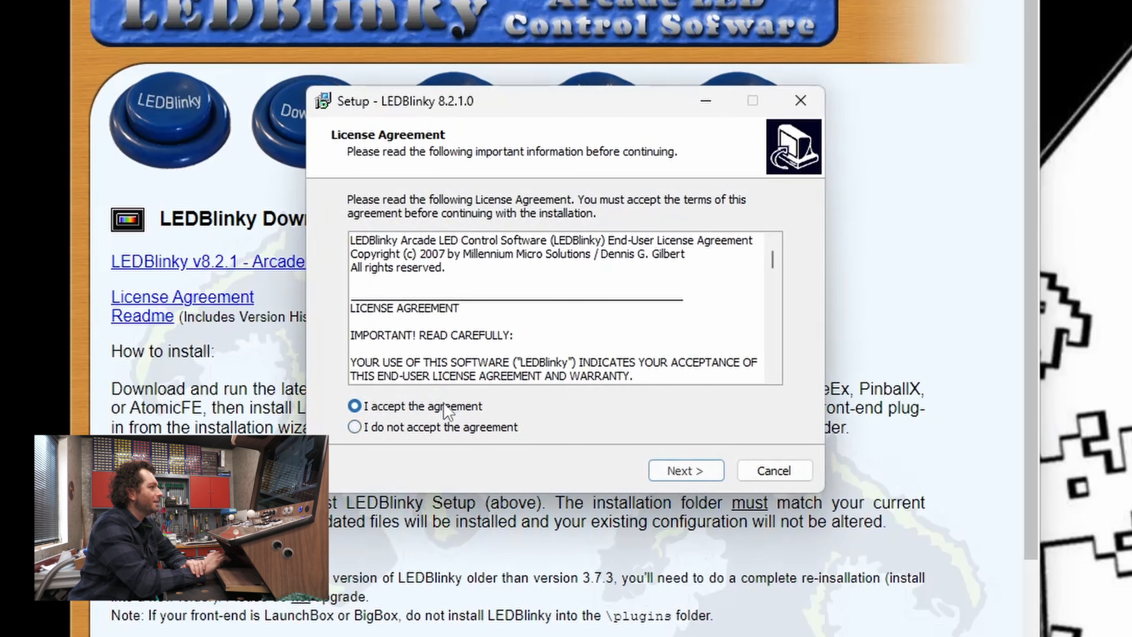
click(683, 470)
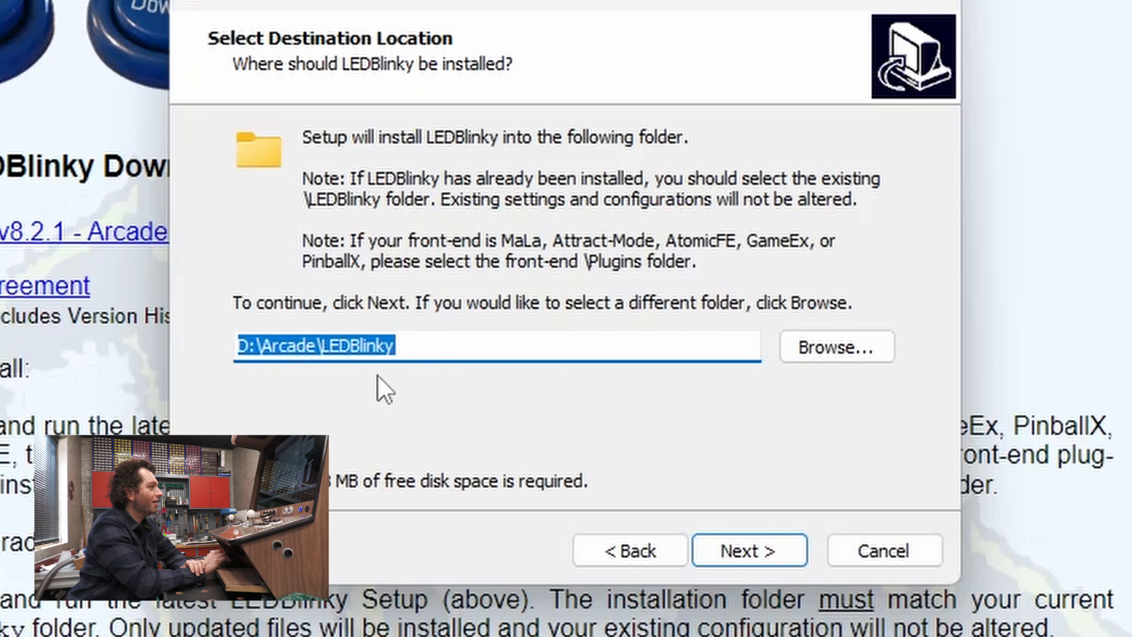
Step: Install LEDBlinky into D:\Arcade\LEDBlinky as a full installation without optional plugins, then finish the setup and close the browser
click(743, 557)
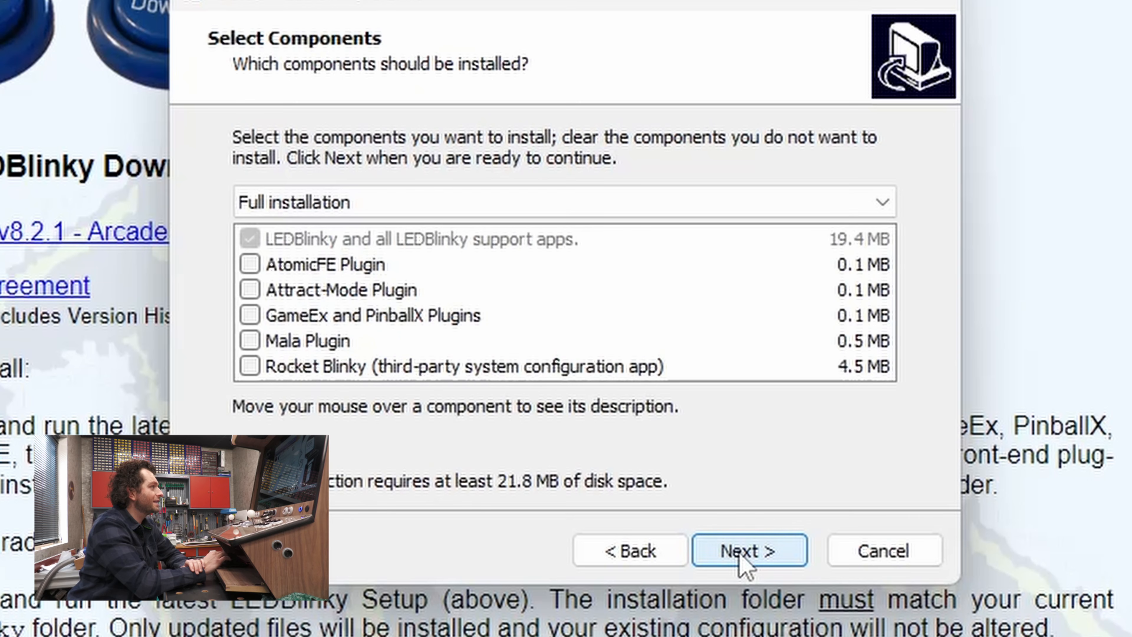
mouse_move(560, 324)
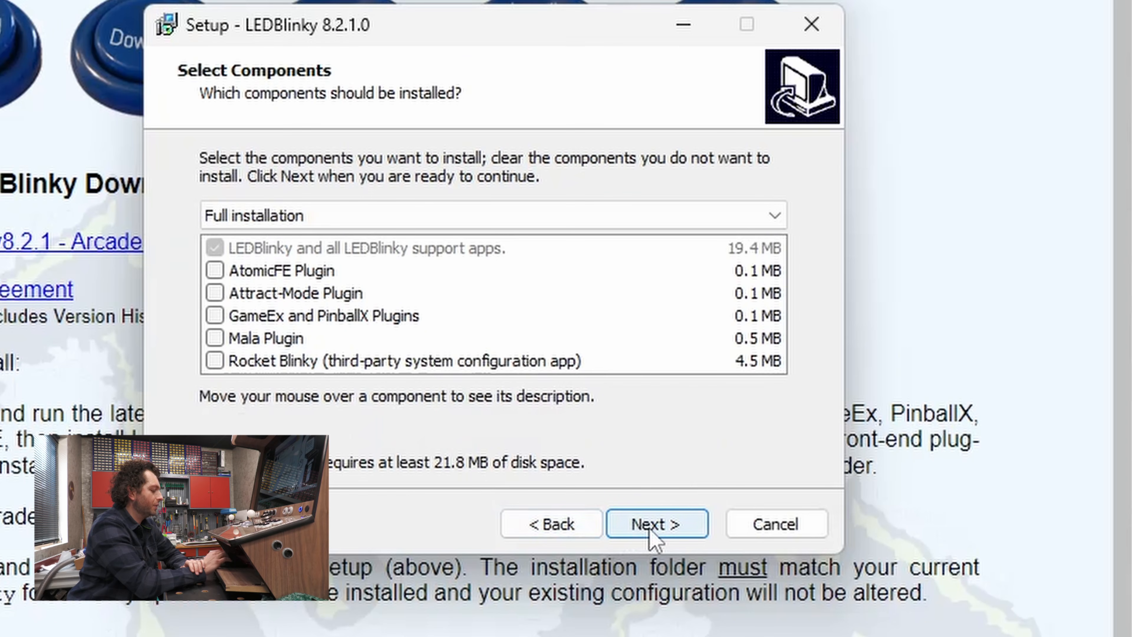
click(650, 530)
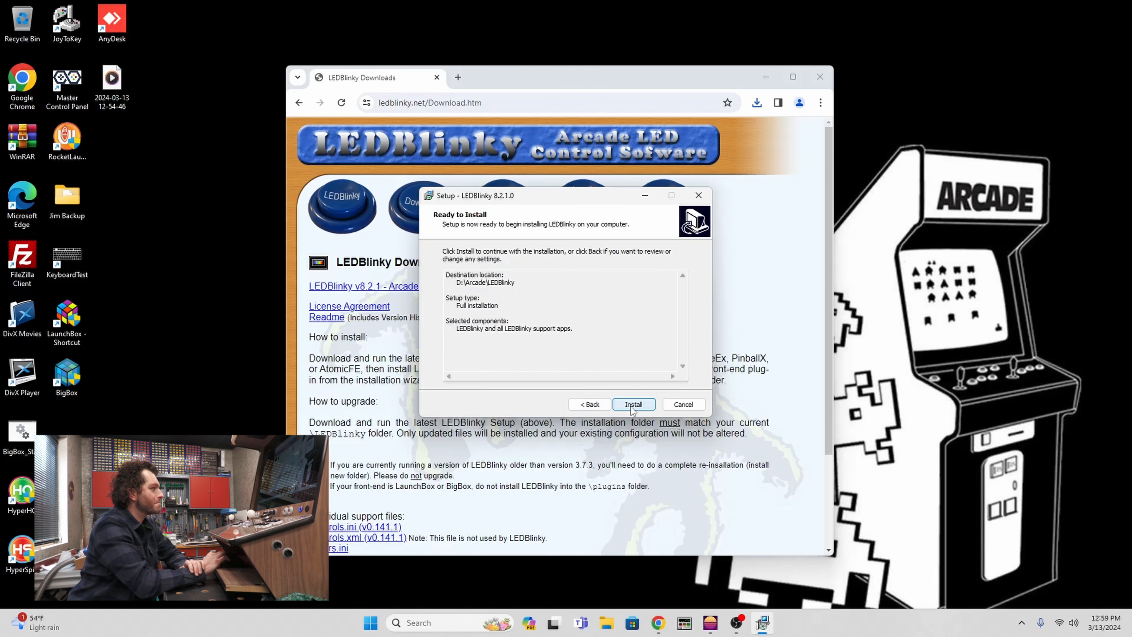
click(633, 404)
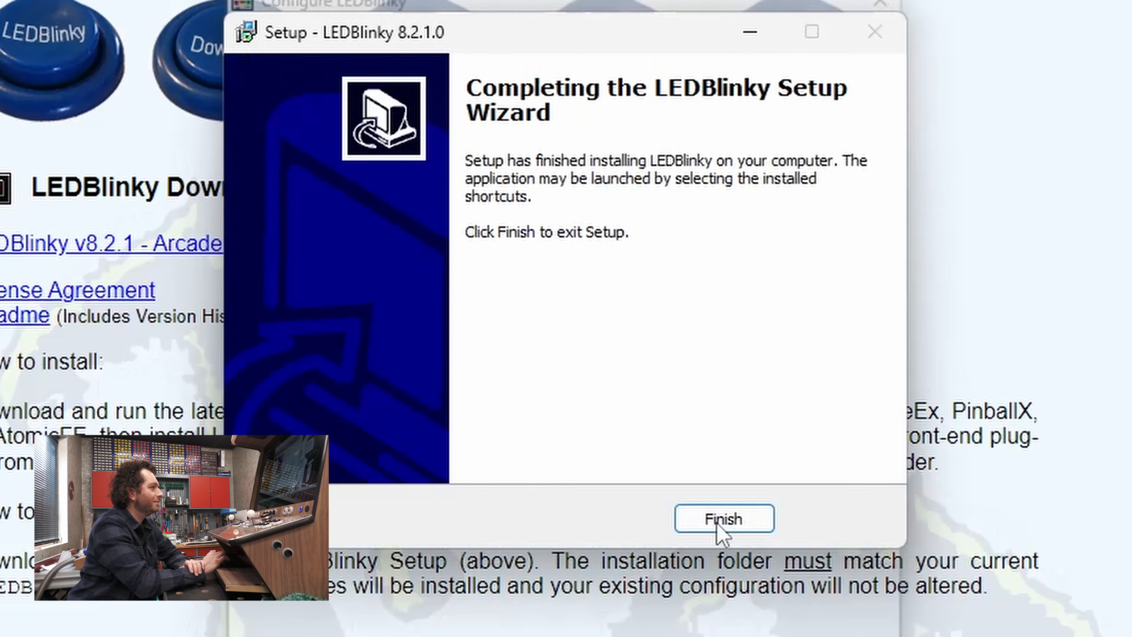
click(731, 522)
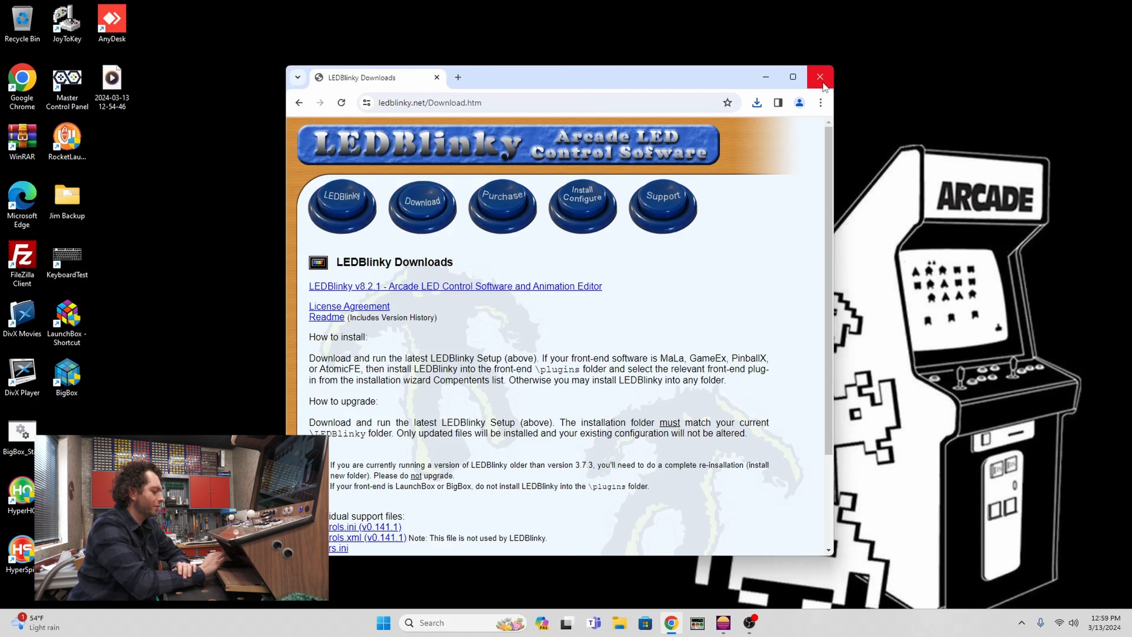
click(820, 78)
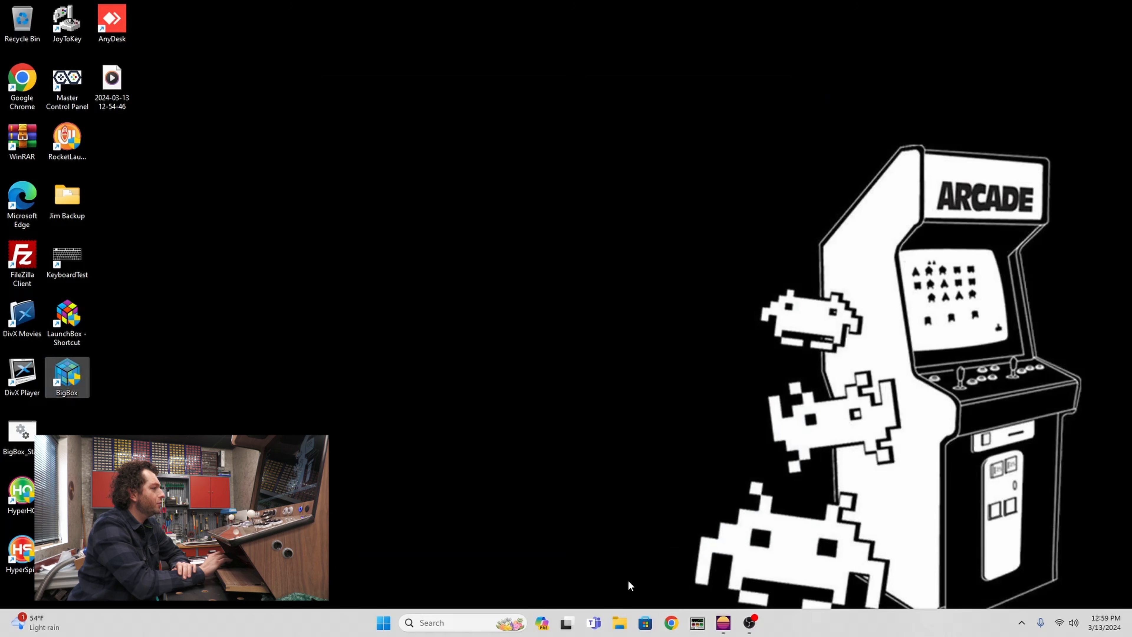
Step: Switch to File Explorer and open the LEDBlinky folder inside Arcade on the Launchbox (D:) drive
click(620, 623)
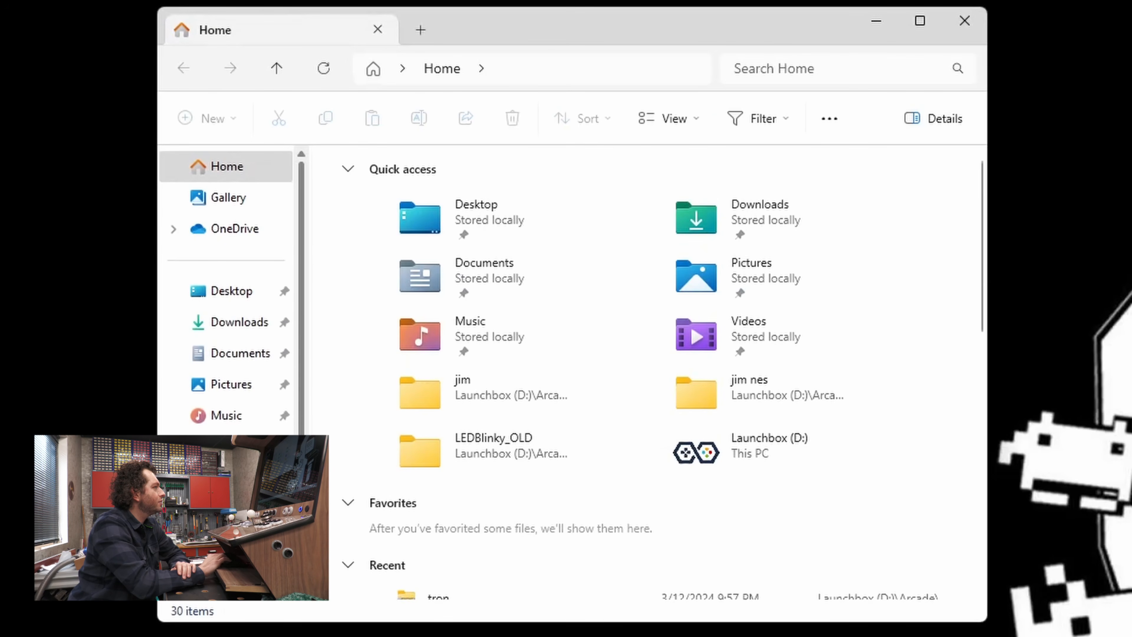
scroll(226, 290, down, 3)
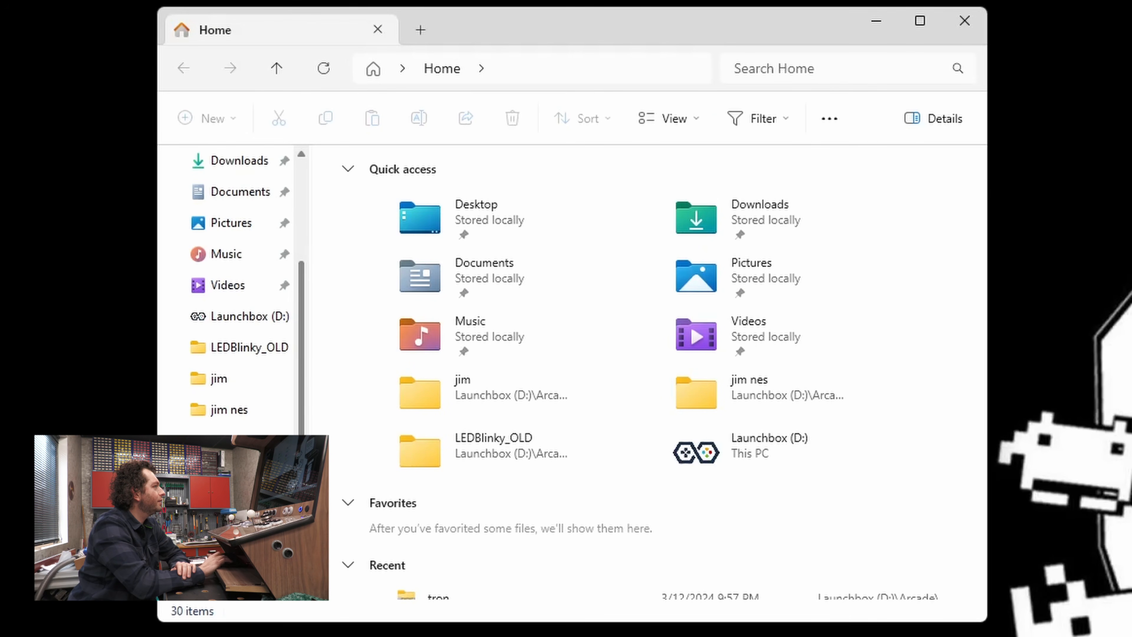
click(258, 320)
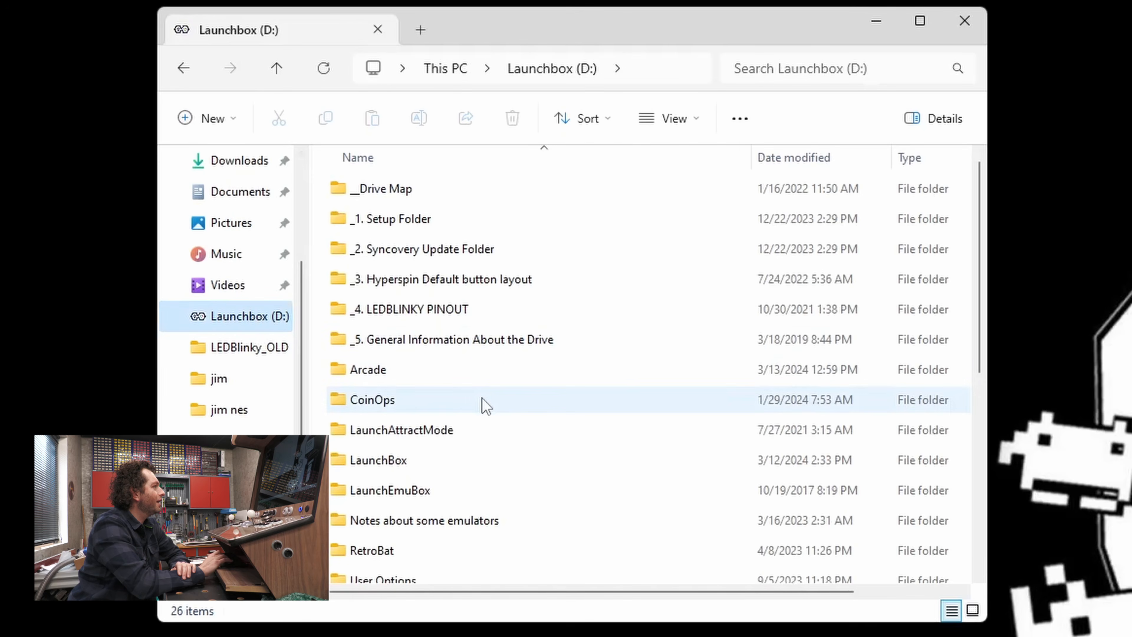
double_click(458, 367)
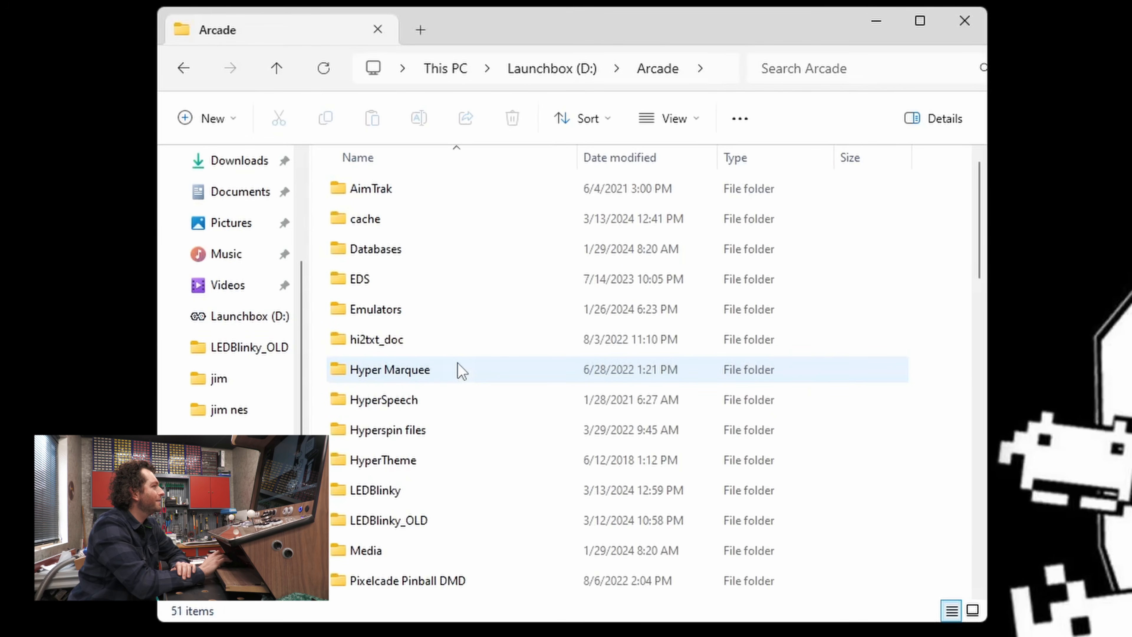
double_click(445, 492)
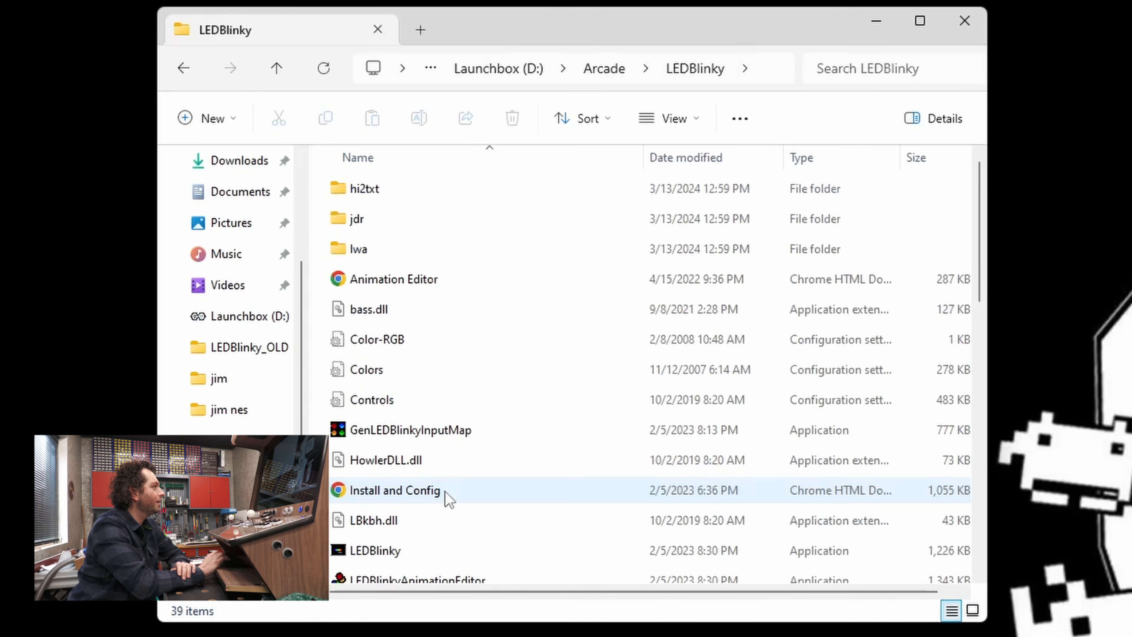
Step: Find the LEDBlinkyConfig application in the LEDBlinky folder and launch it
scroll(646, 446, down, 3)
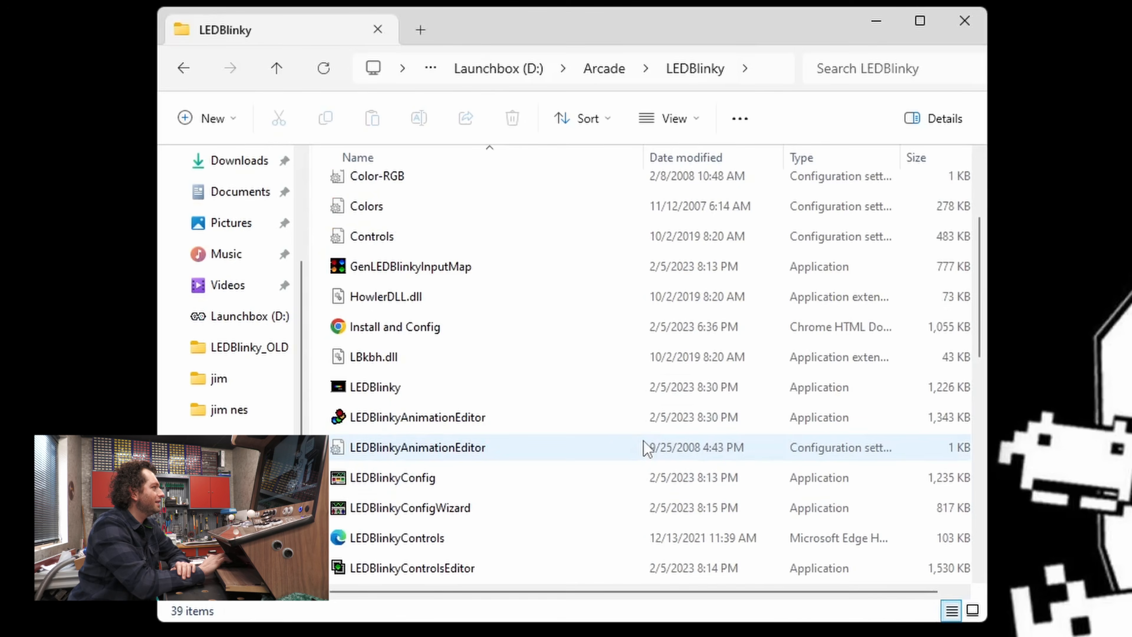
scroll(647, 448, down, 1)
scroll(646, 447, up, 2)
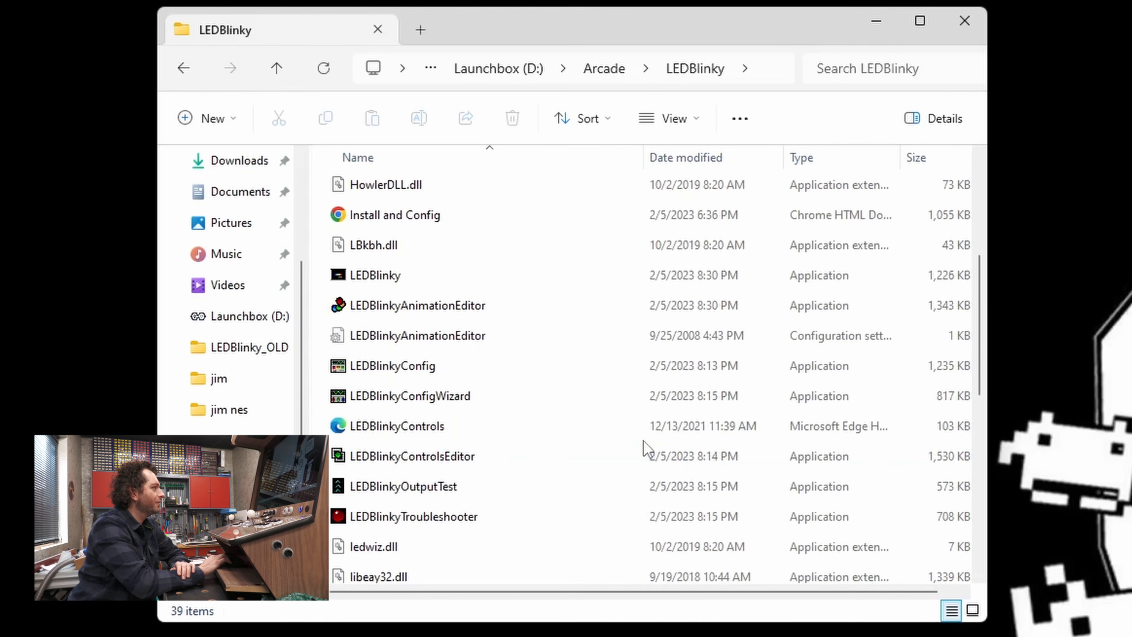
click(643, 453)
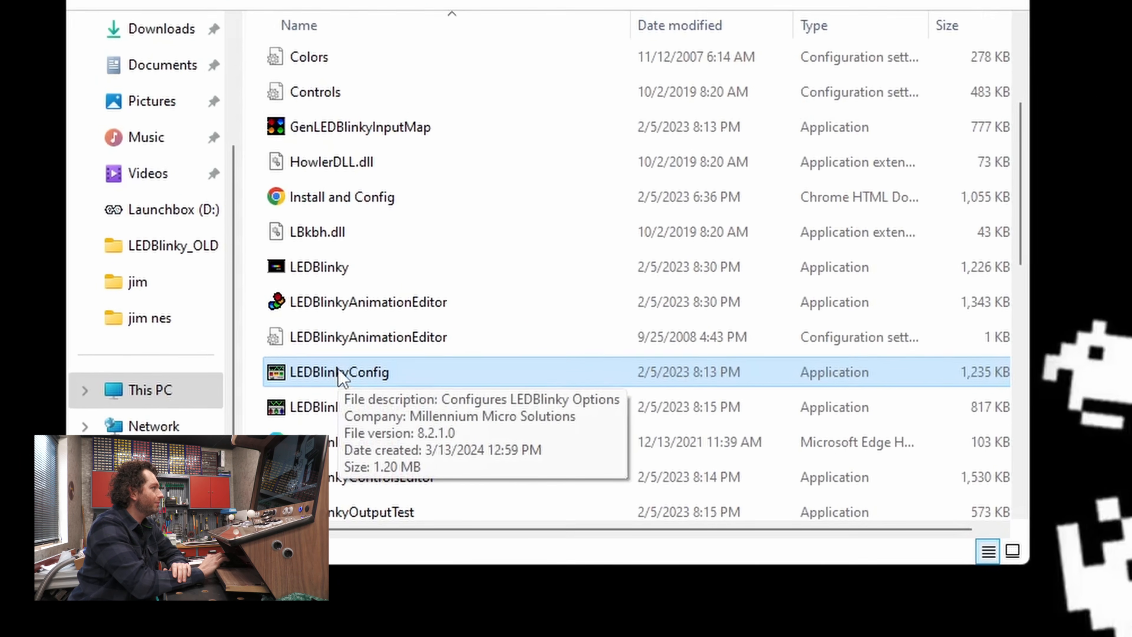
double_click(367, 345)
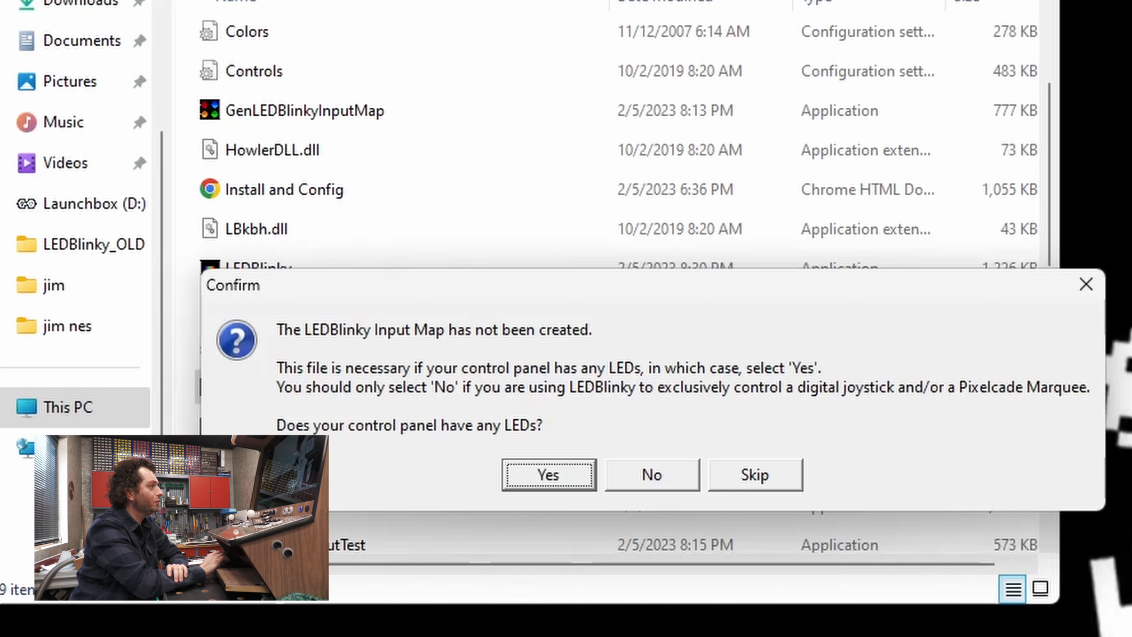
Step: Answer that the control panel has LEDs and choose to create the LEDBlinky Input Map with the GLBIM App
click(560, 482)
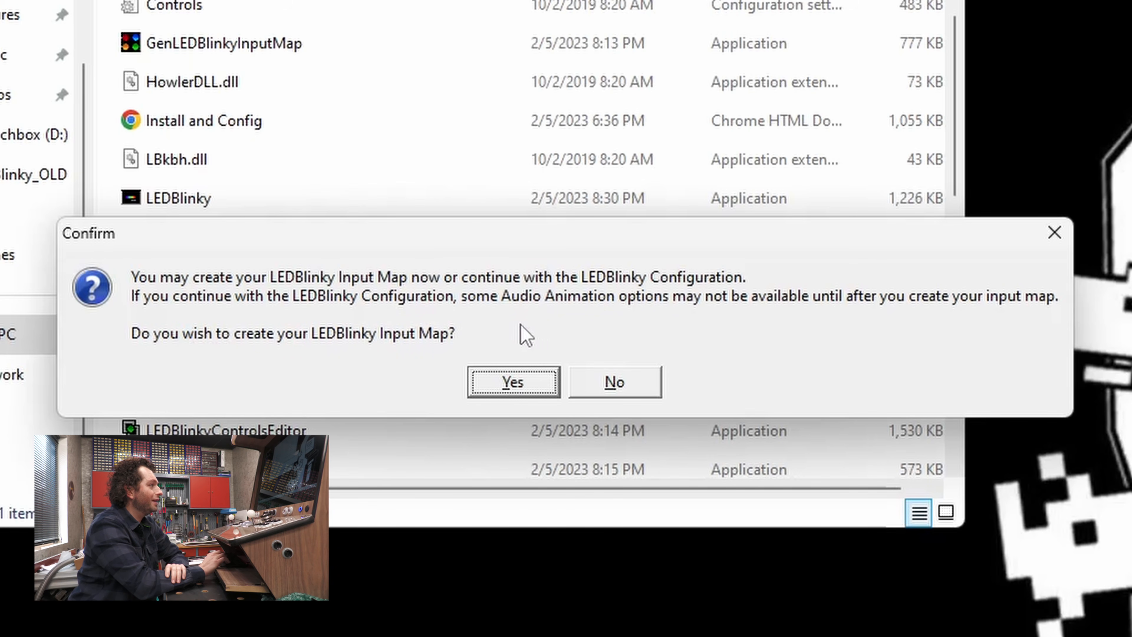
click(541, 384)
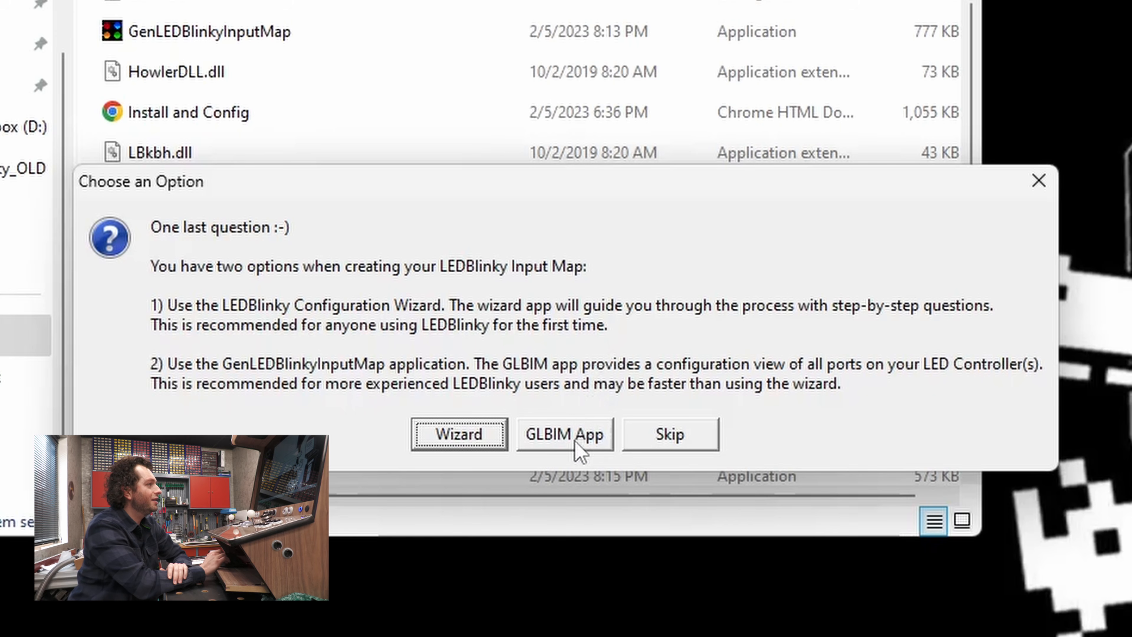
click(561, 435)
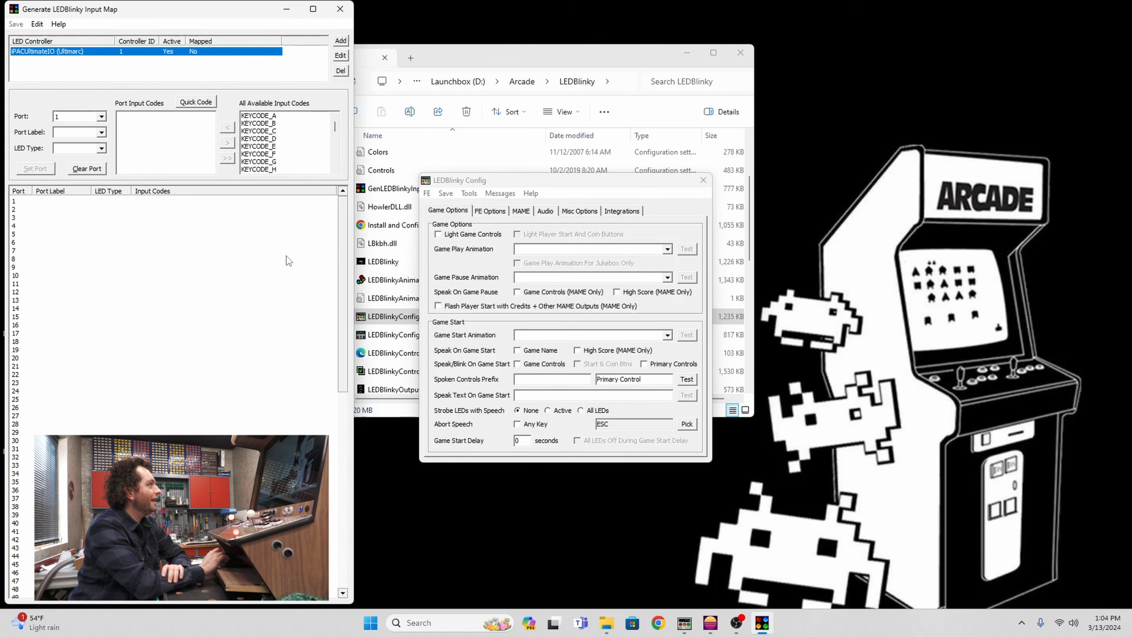
Step: Move the Generate LEDBlinky Input Map window toward the middle of the desktop and close the LEDBlinky folder window
drag(164, 13, 402, 4)
drag(409, 25, 520, 27)
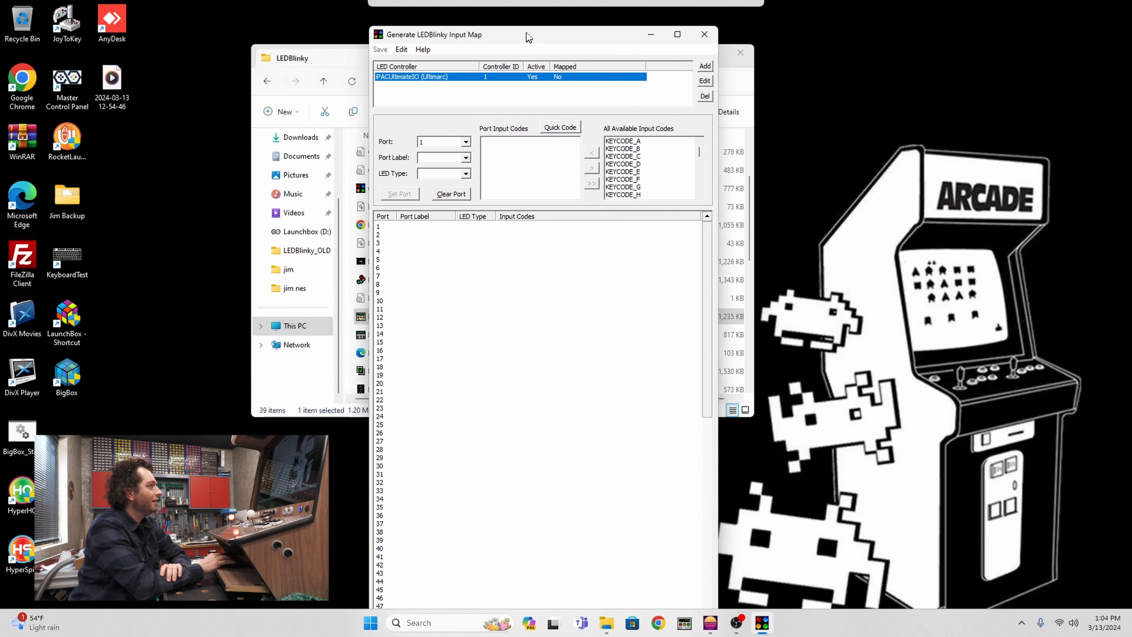
click(740, 53)
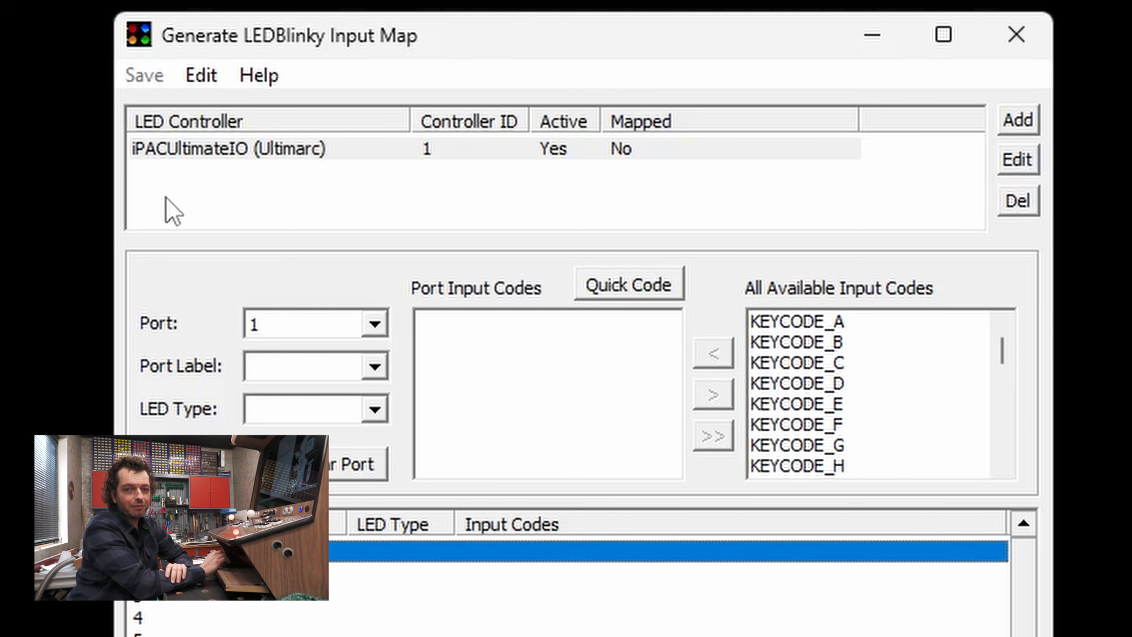
Step: Select the iPACUltimateIO (Ultimarc) controller and step through its first ports, returning to port 1, to check which LED each port lights
click(176, 154)
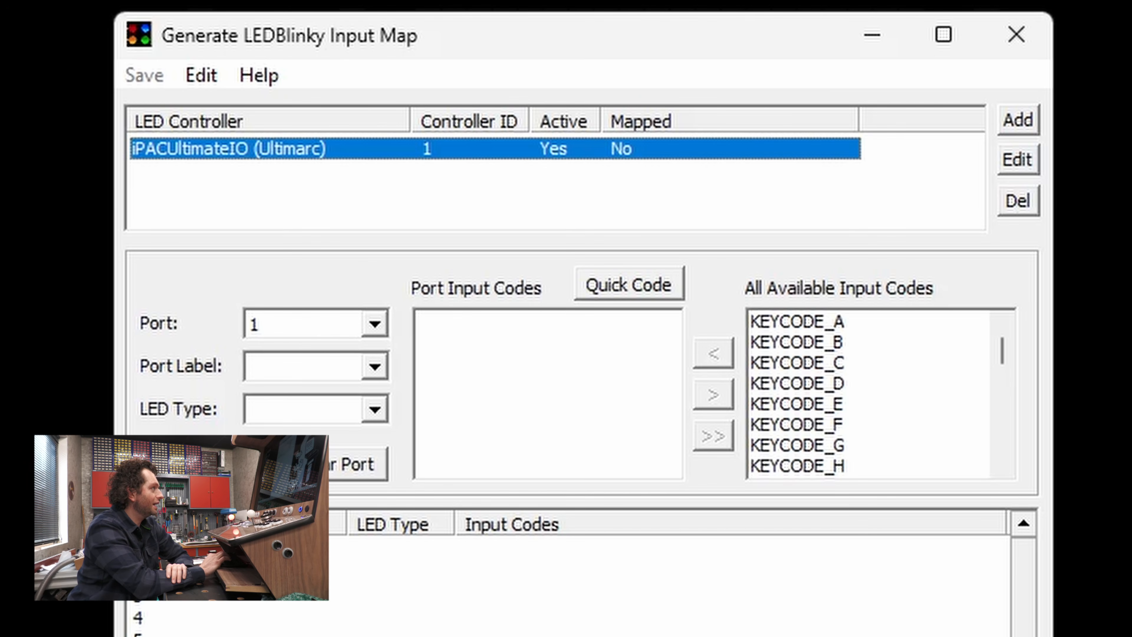
click(669, 553)
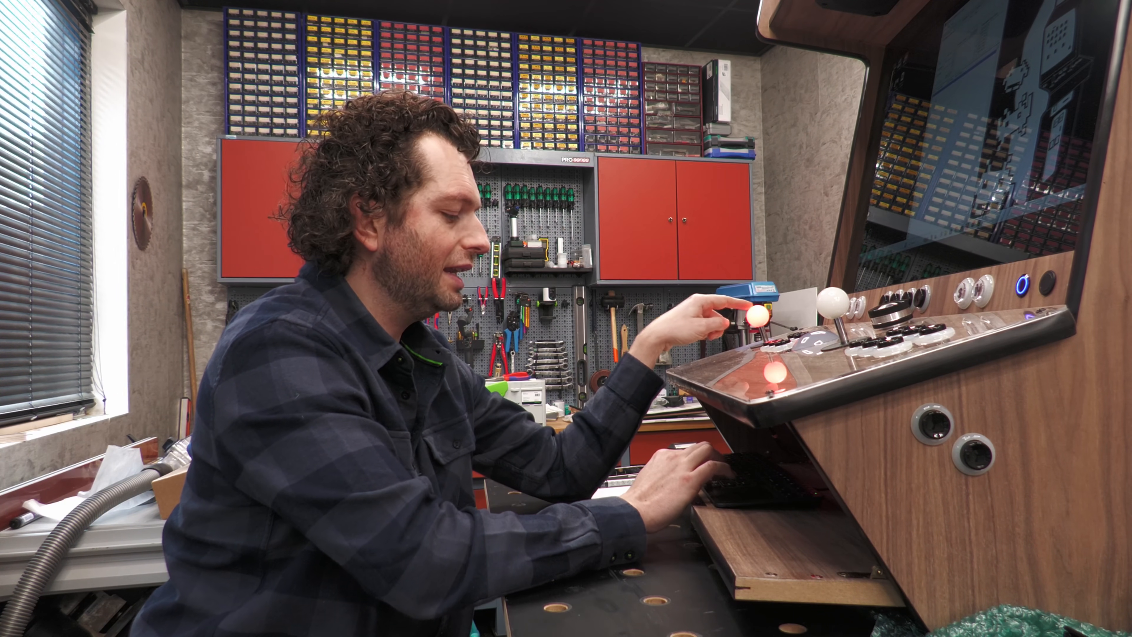
key(Down)
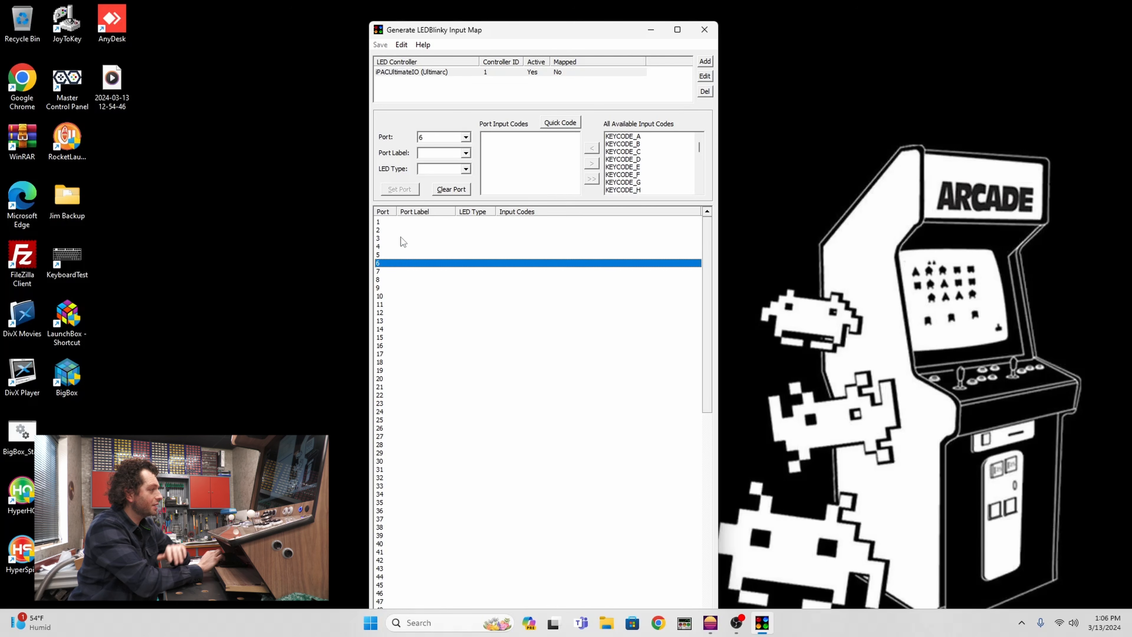
key(Down)
key(Down)
key(Down)
key(Home)
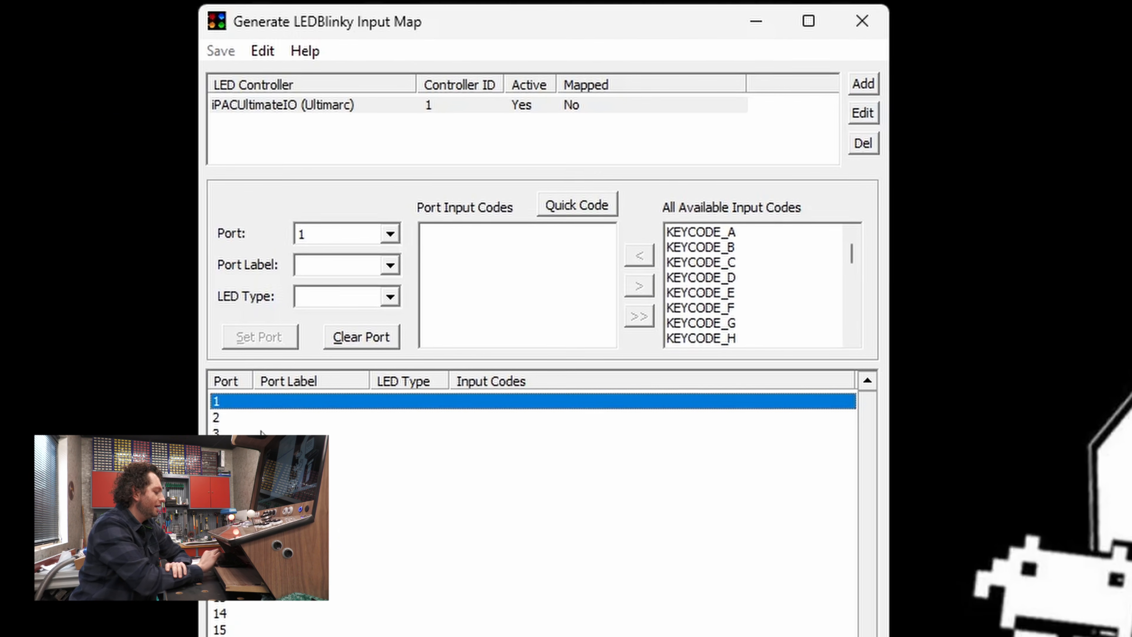
key(Down)
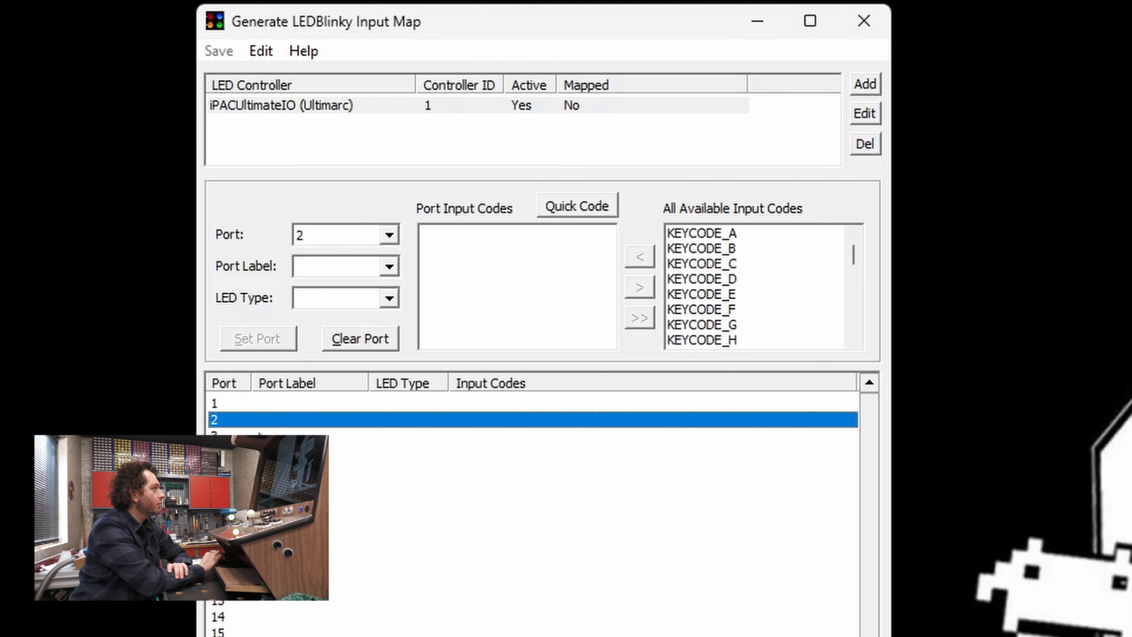
key(Up)
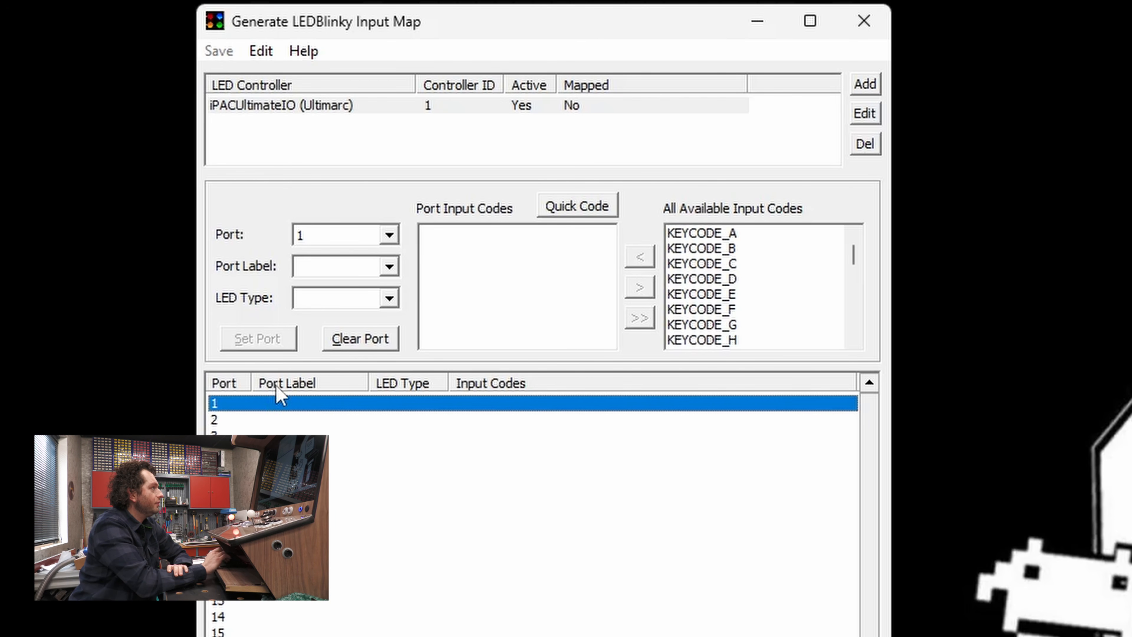
Step: Map port 1 as Joystick1 with LED type RGB-Red, using Quick Code to assign KEYCODE_UP from the joystick
click(387, 267)
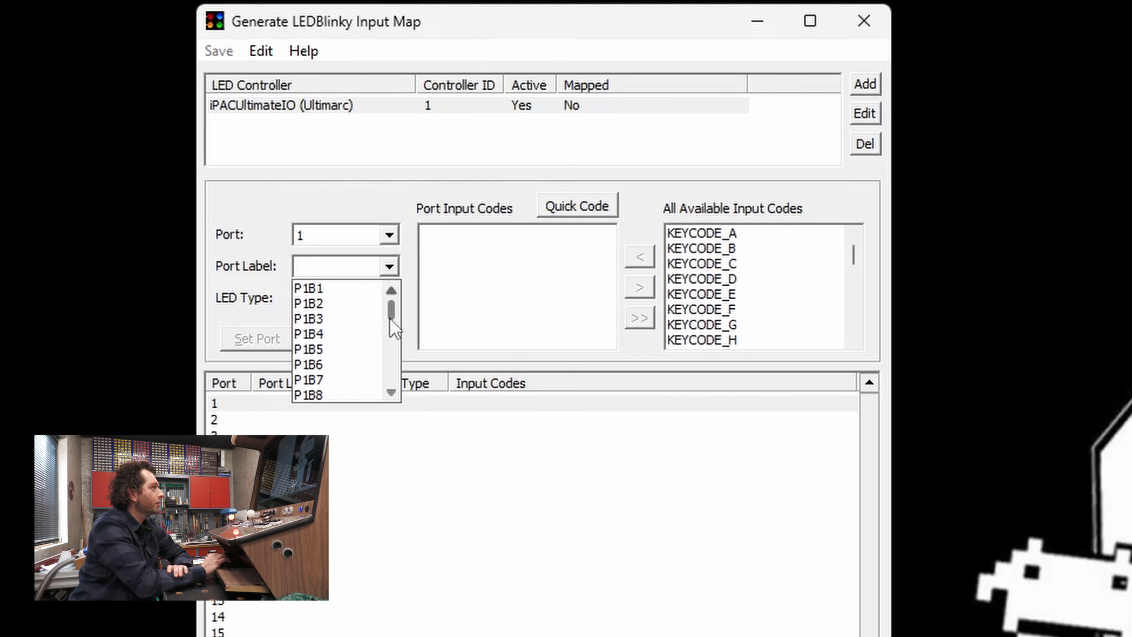
drag(390, 319, 398, 374)
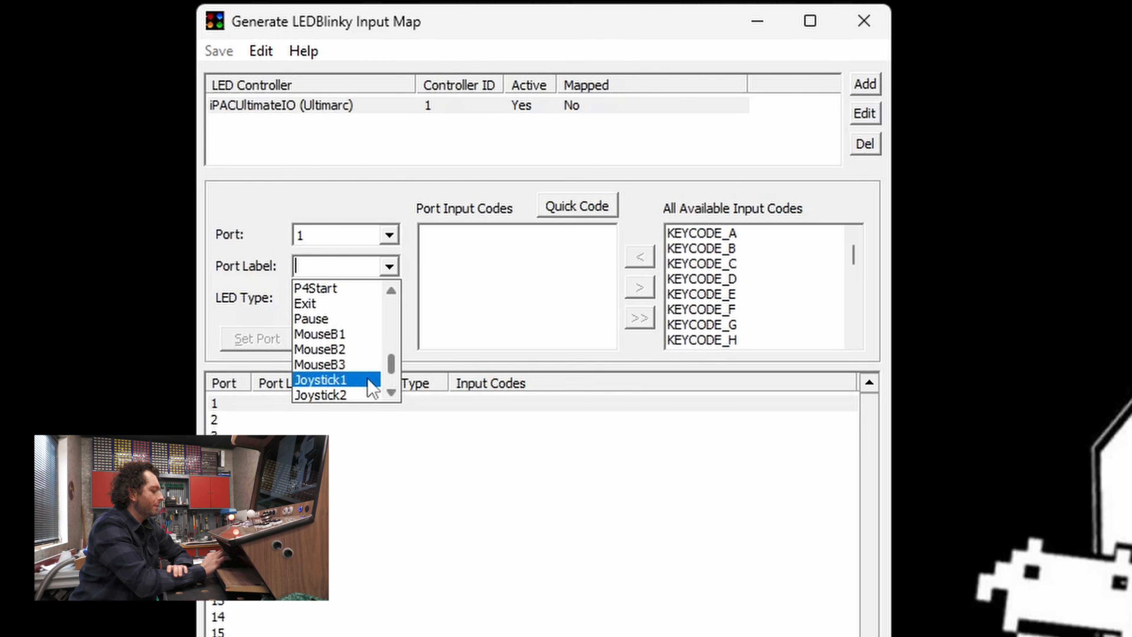
click(339, 379)
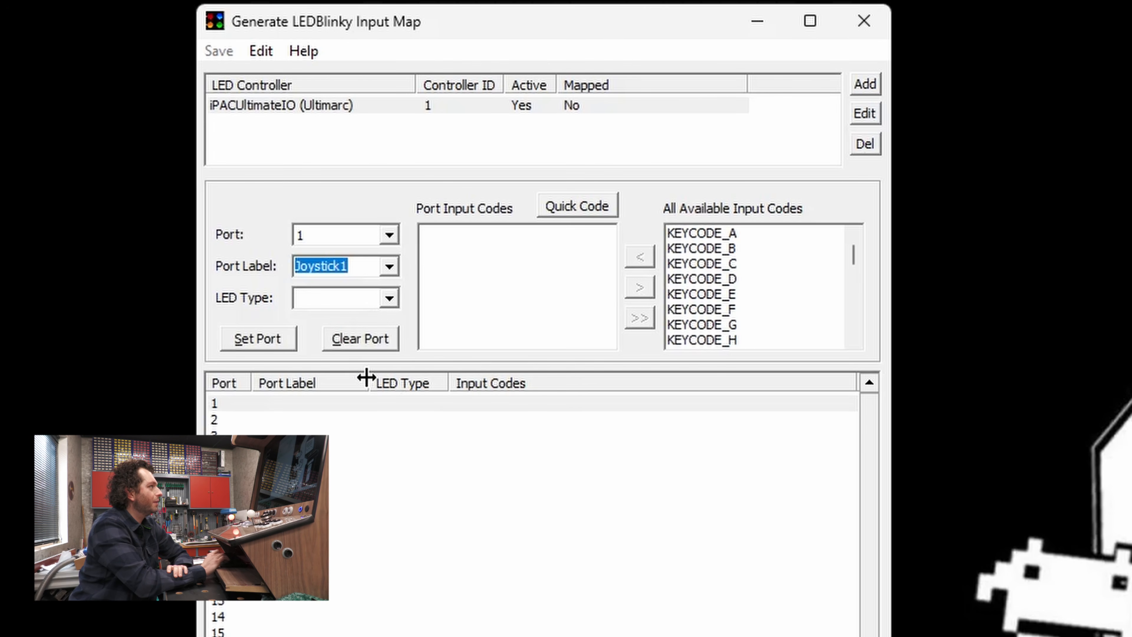
click(389, 298)
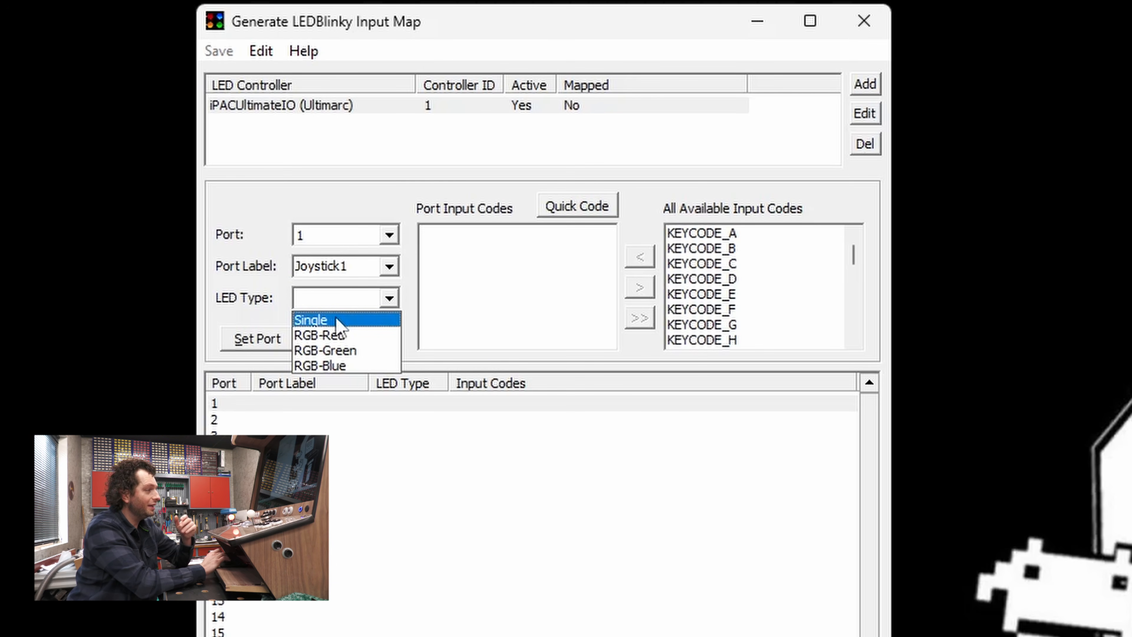
click(339, 335)
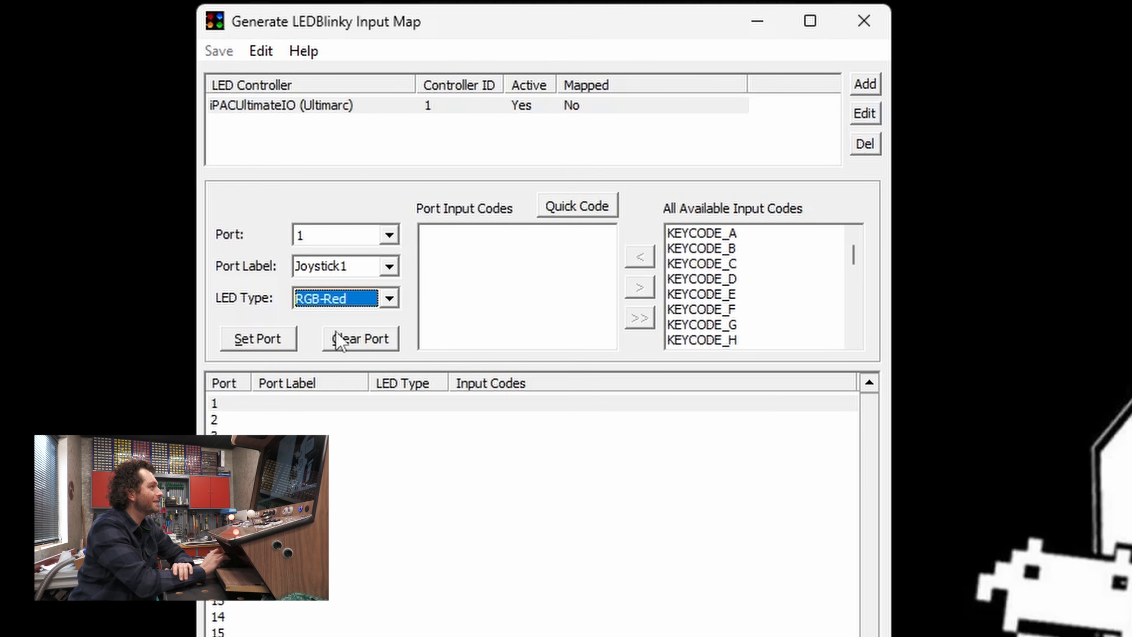
click(587, 213)
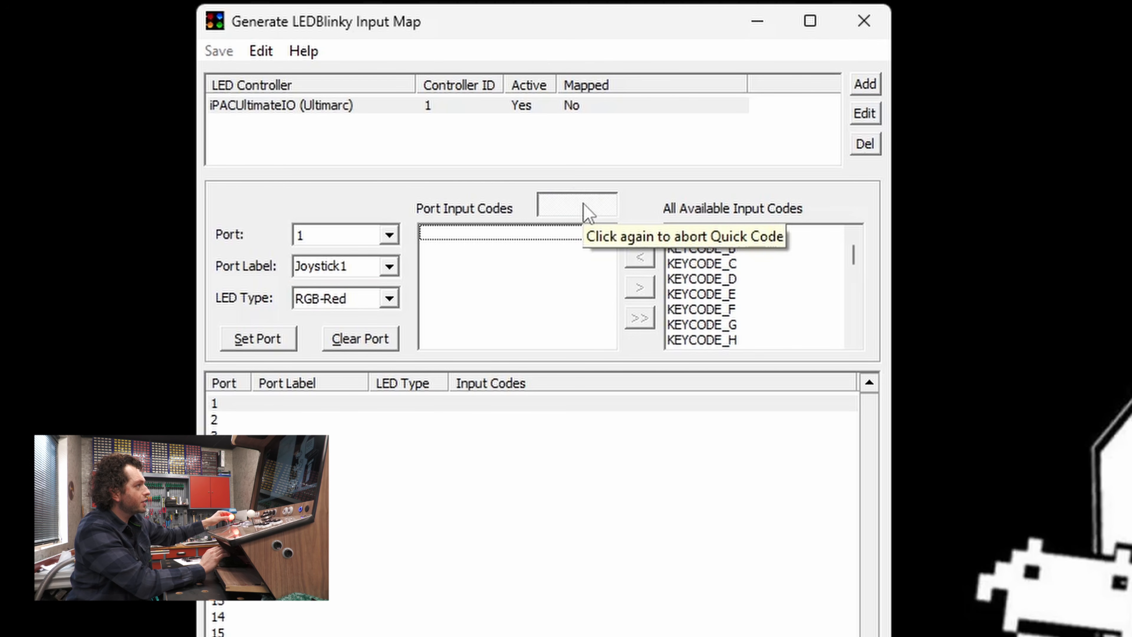
key(Up)
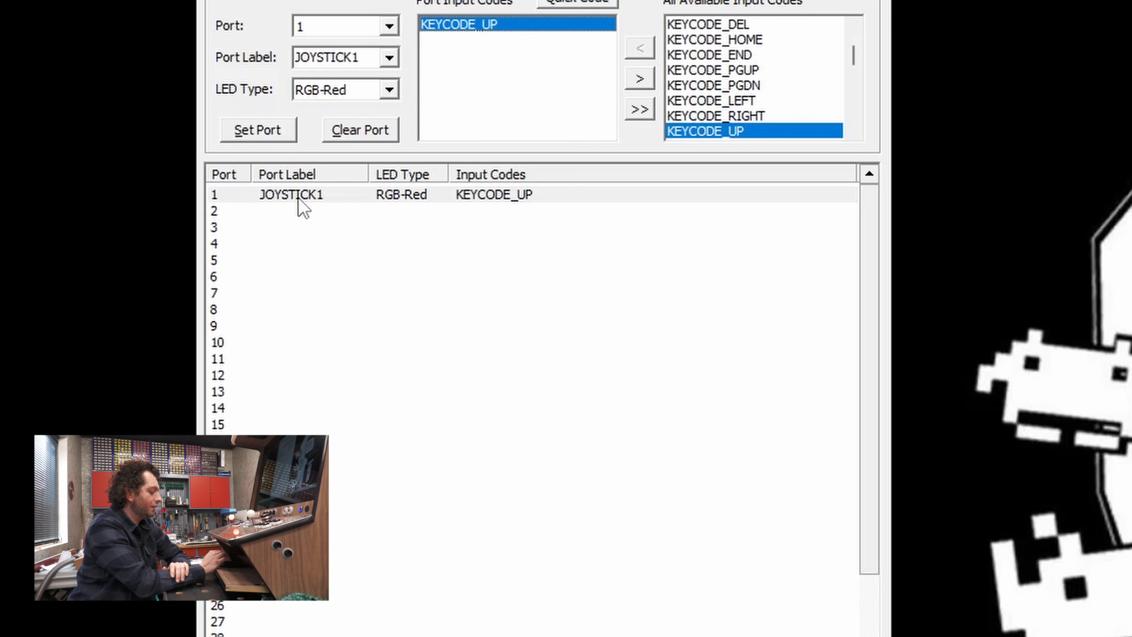
Step: Copy the JOYSTICK1 mapping from port 1 and paste it as green on port 2 and as blue on port 3
click(299, 206)
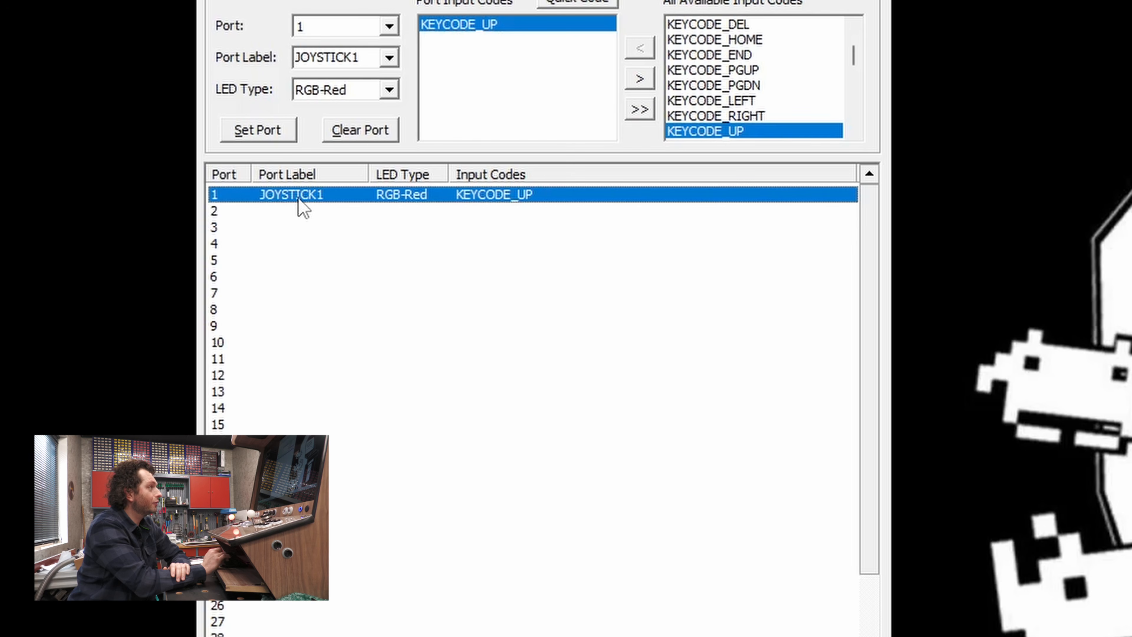
right_click(299, 199)
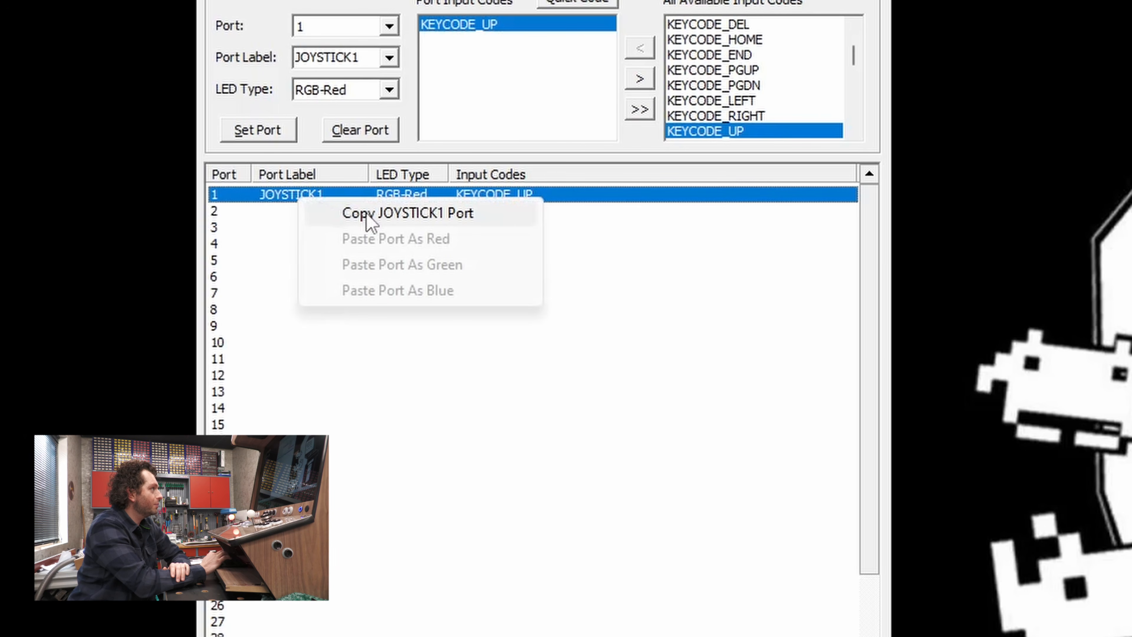
click(366, 214)
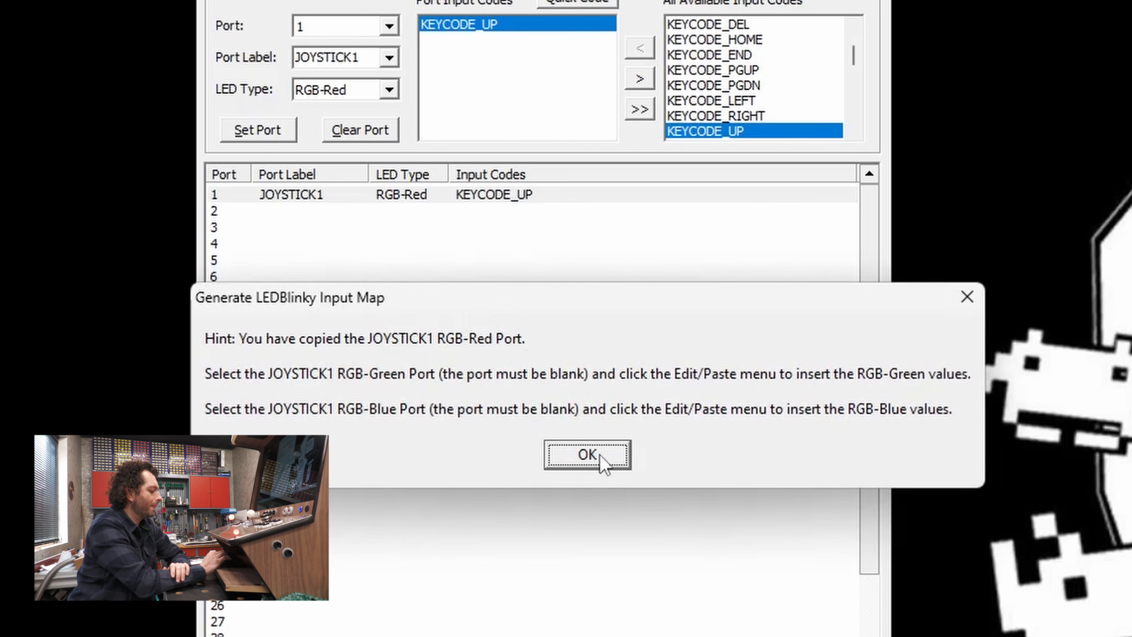
click(597, 457)
click(299, 212)
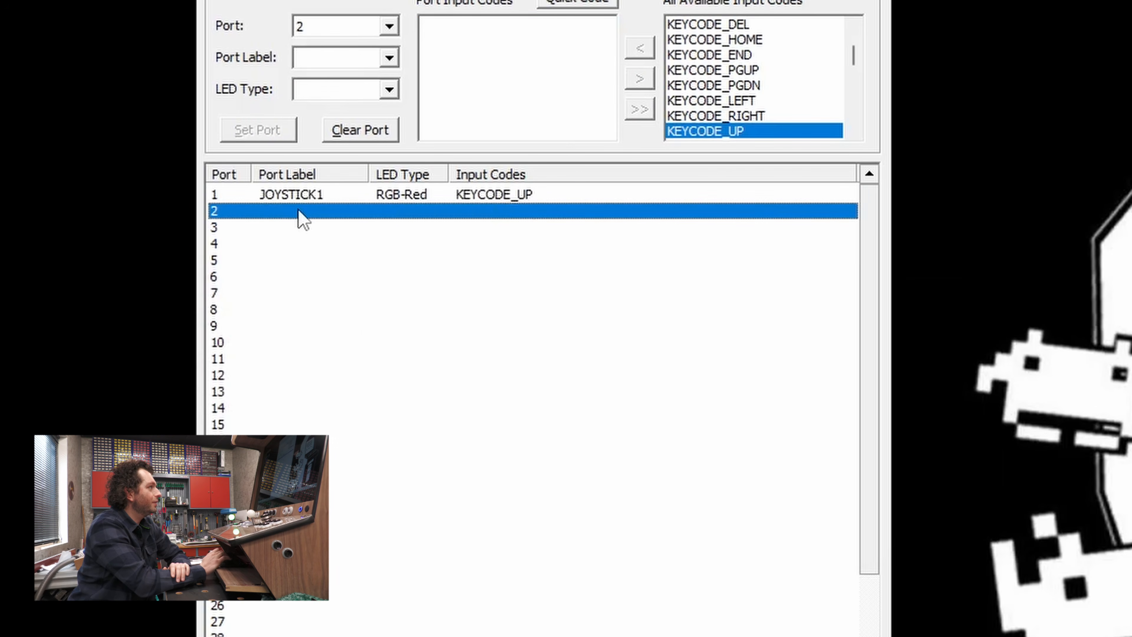
right_click(299, 212)
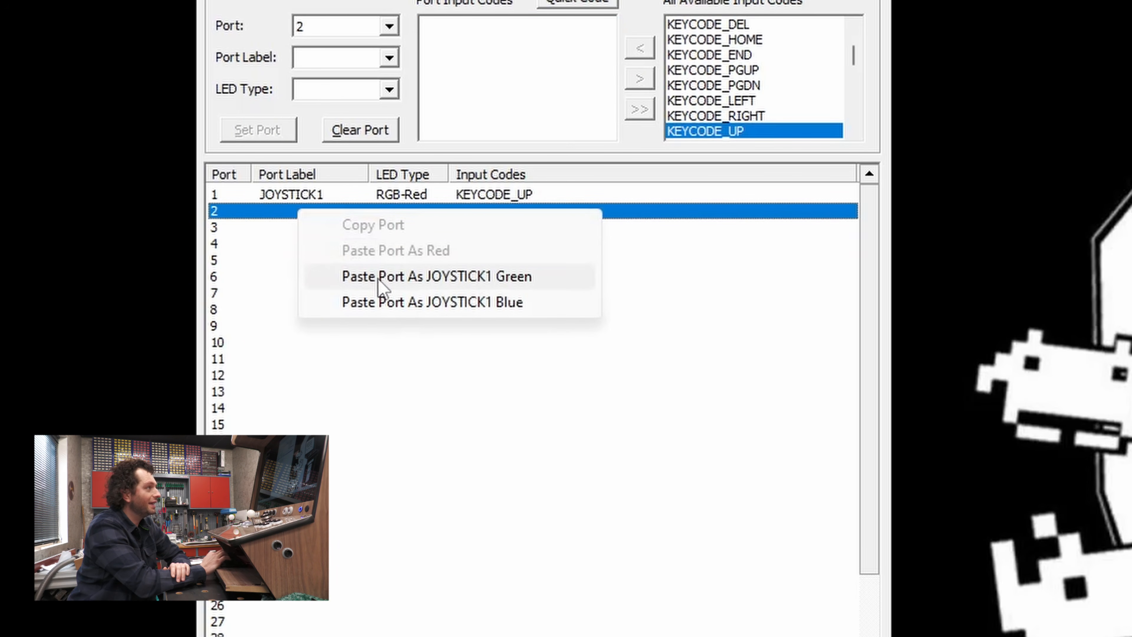
click(378, 277)
click(324, 228)
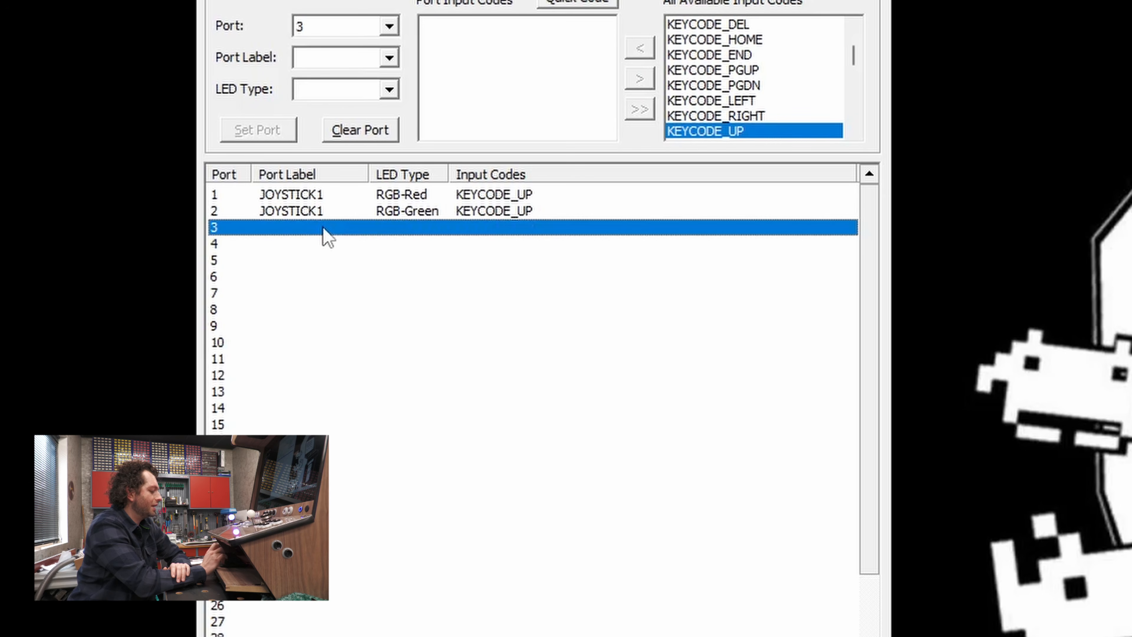
right_click(324, 228)
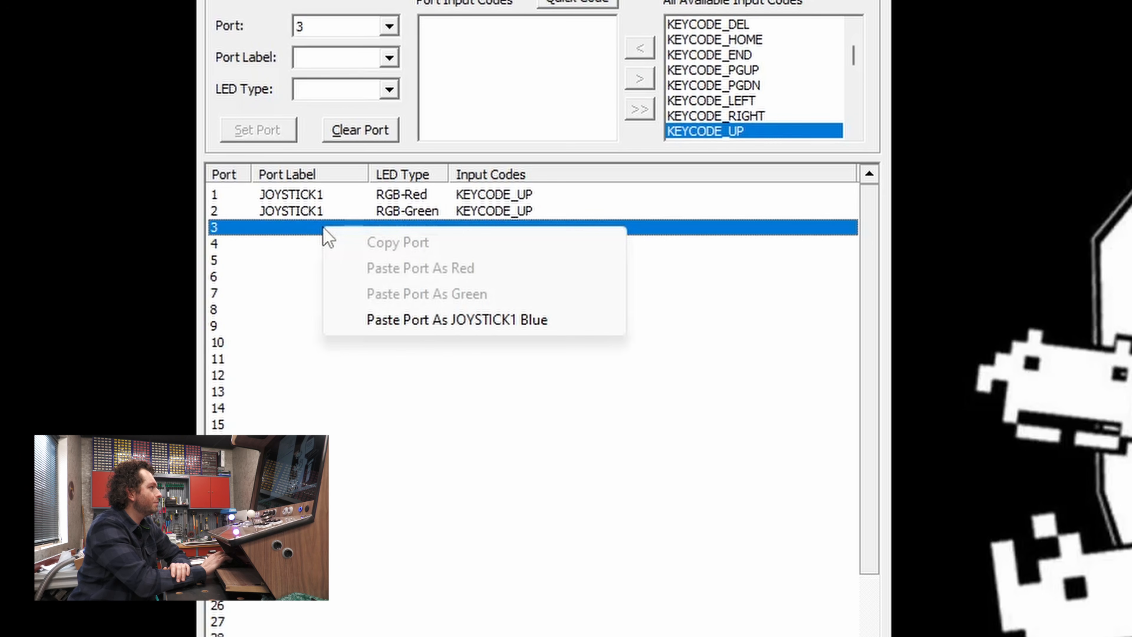
click(413, 324)
Step: Map port 4 as P1B1, RGB-Red, with KEYCODE_LCONTROL captured through Quick Code, distinguishing between the left and right Ctrl keys
click(294, 244)
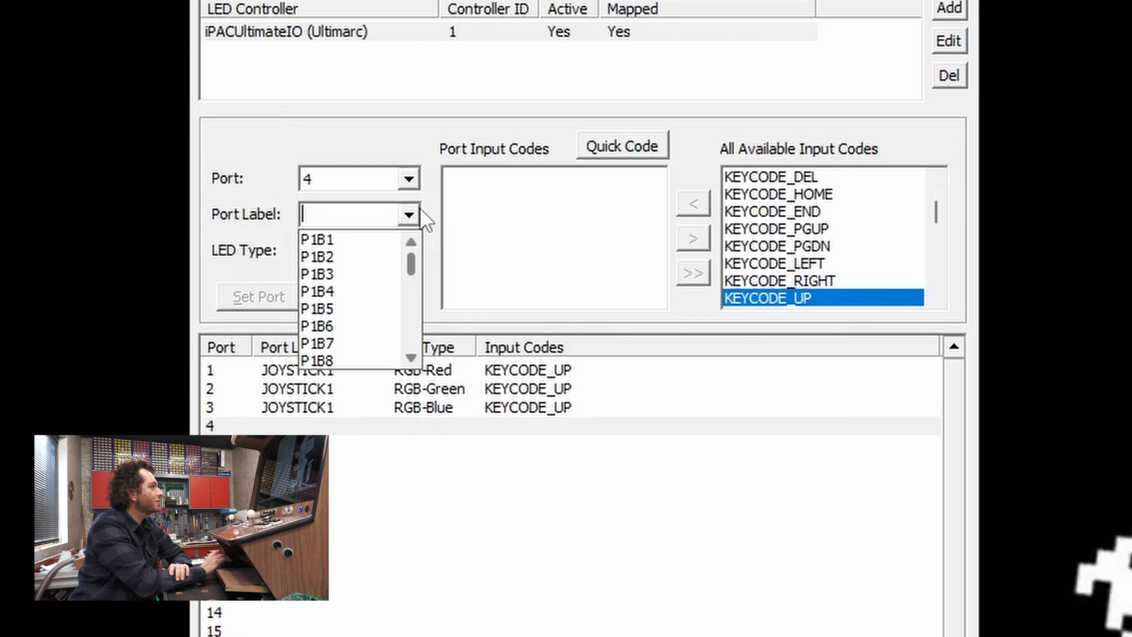
click(380, 242)
click(383, 252)
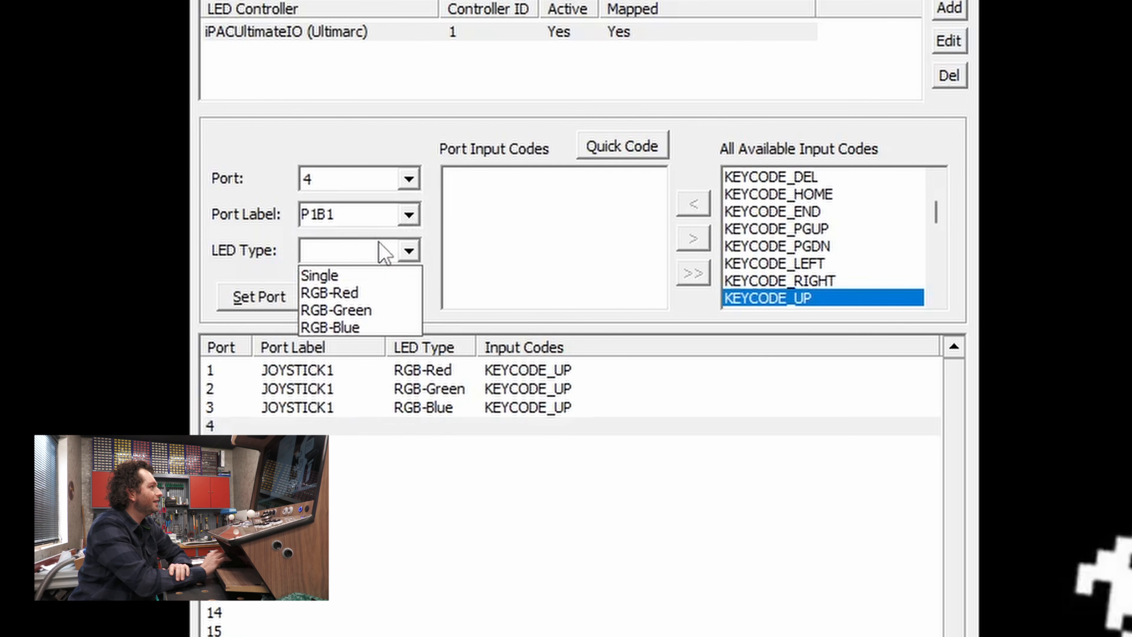
click(372, 294)
click(653, 149)
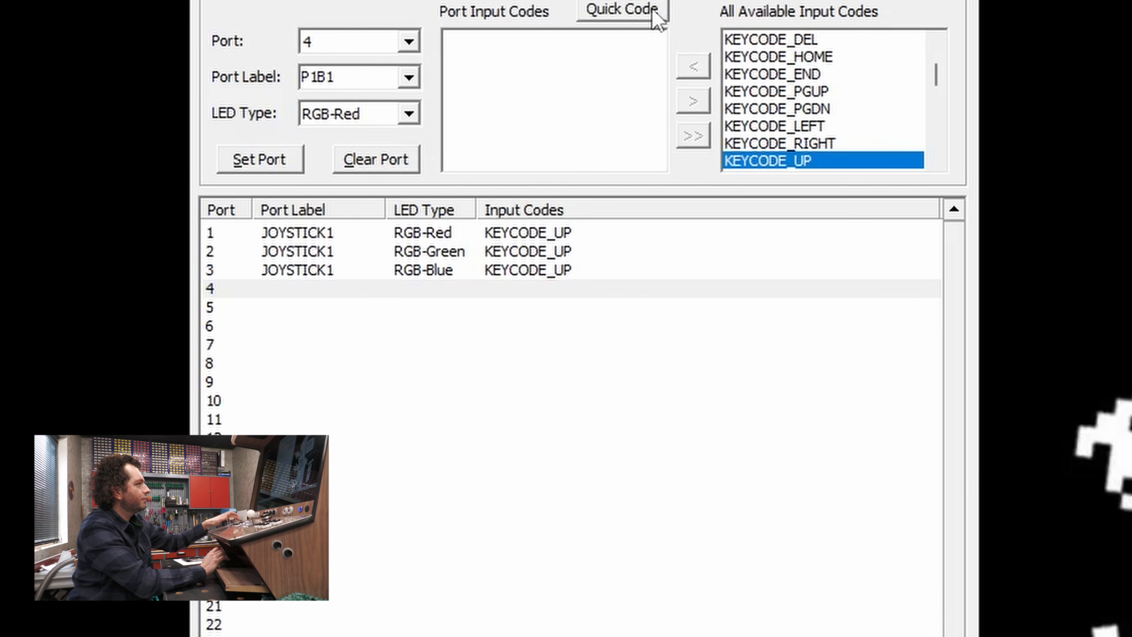
click(653, 13)
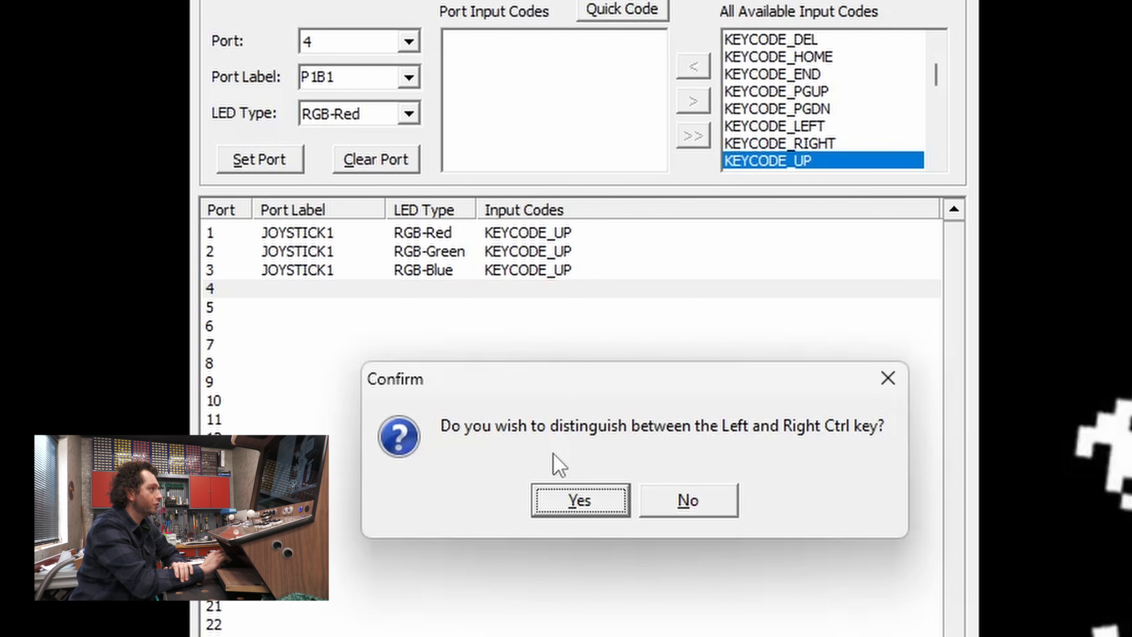
click(558, 491)
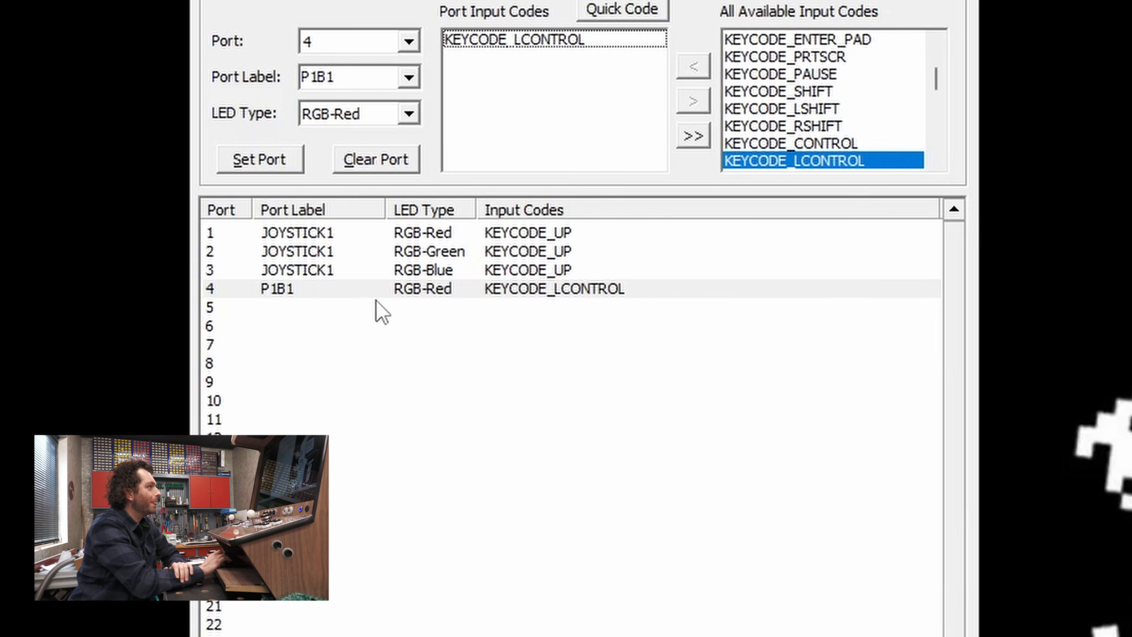
Step: Copy the P1B1 mapping from port 4 to port 5 as green and port 6 as blue, and save the input map
click(375, 288)
right_click(375, 288)
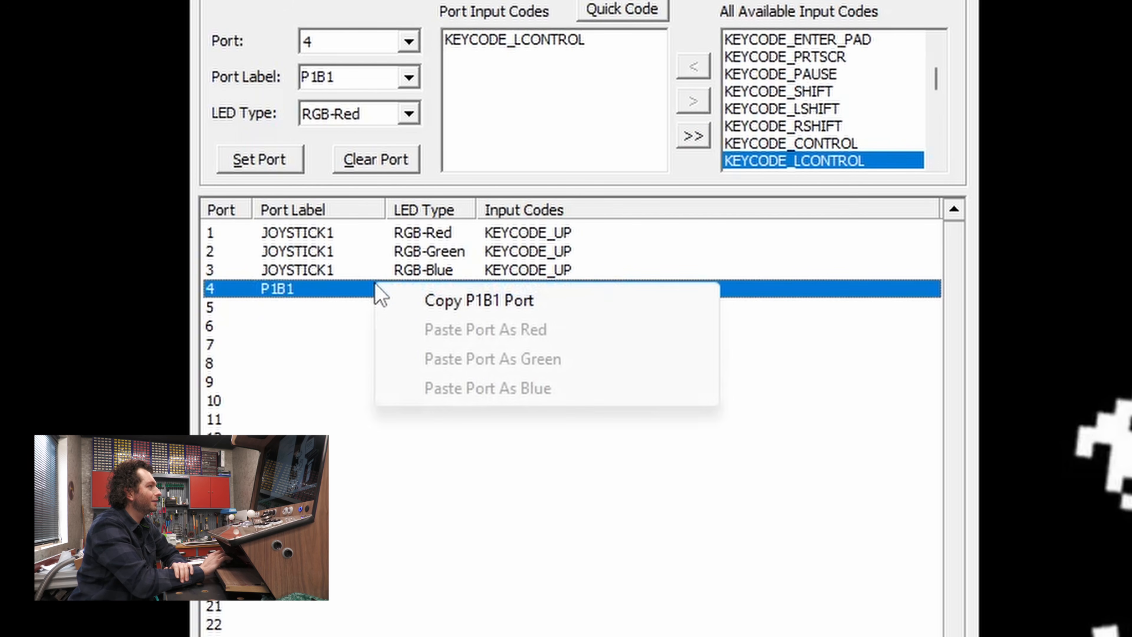
click(422, 302)
click(415, 319)
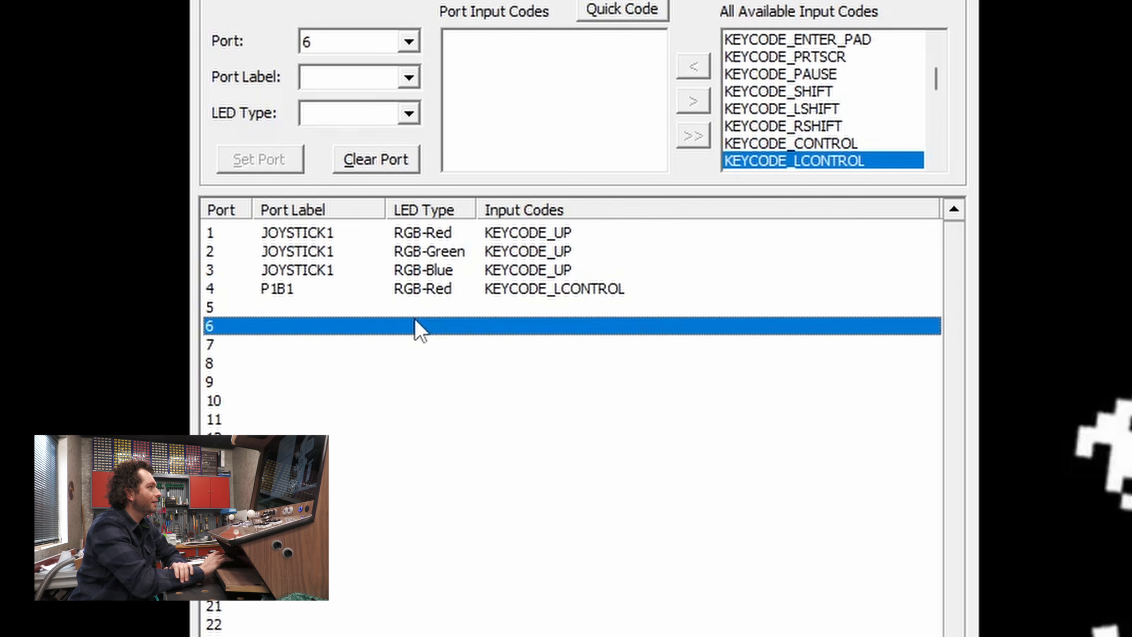
click(419, 308)
right_click(419, 308)
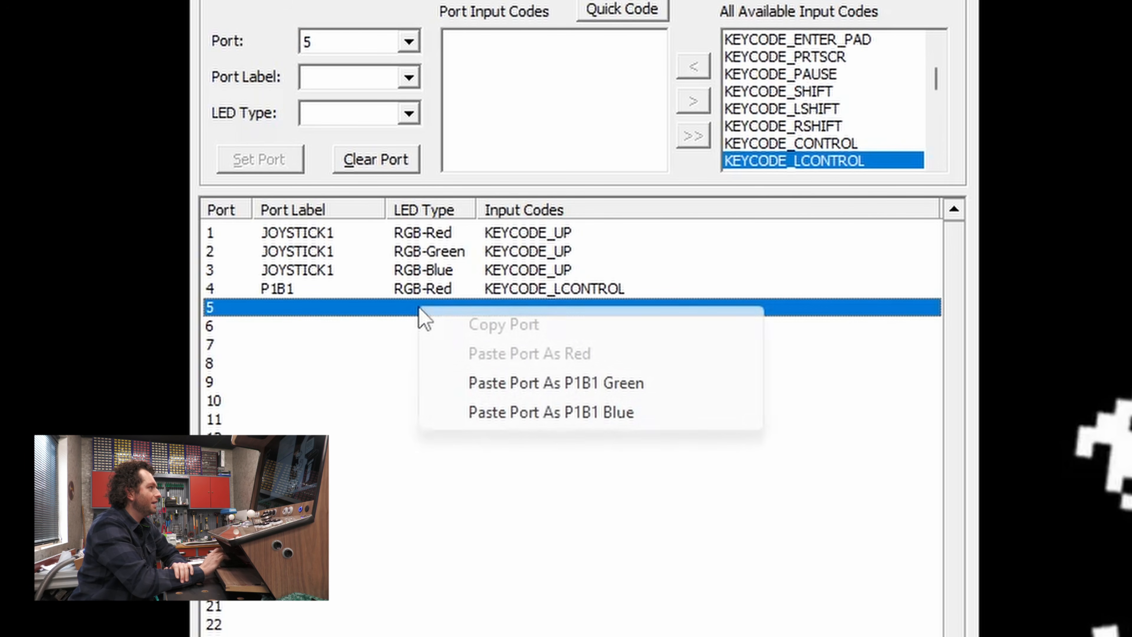
click(522, 384)
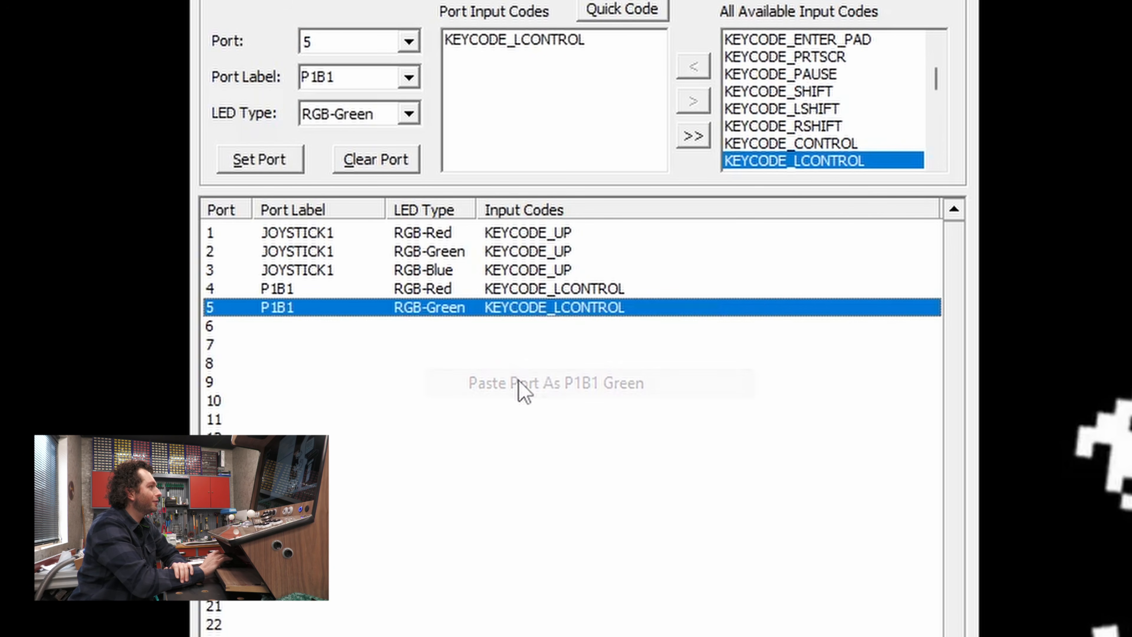
click(464, 325)
right_click(467, 330)
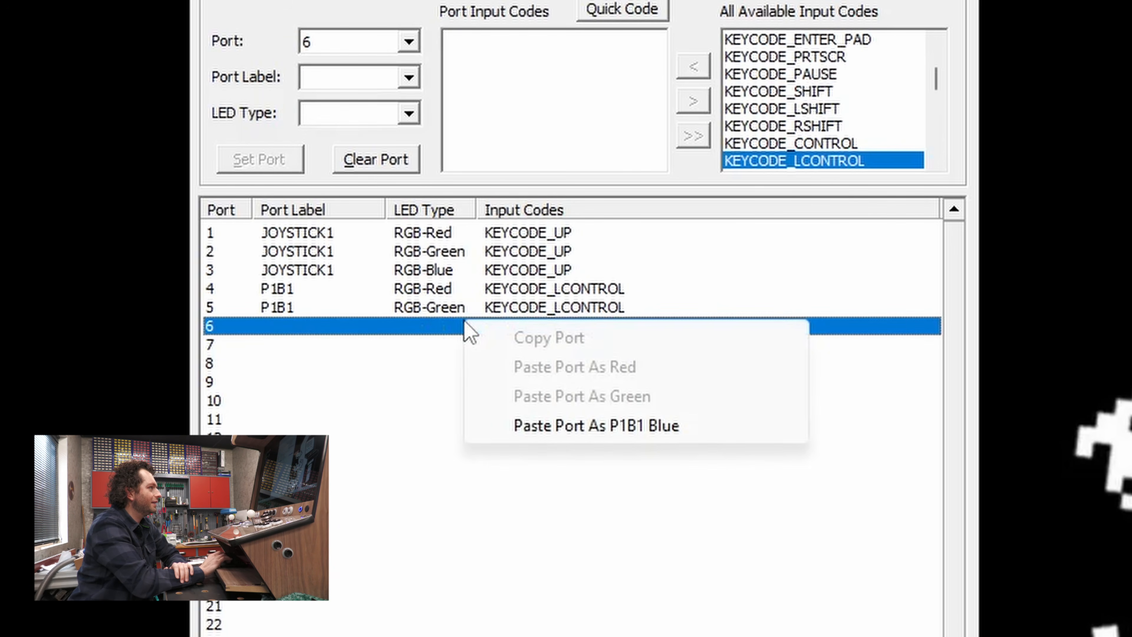
click(533, 426)
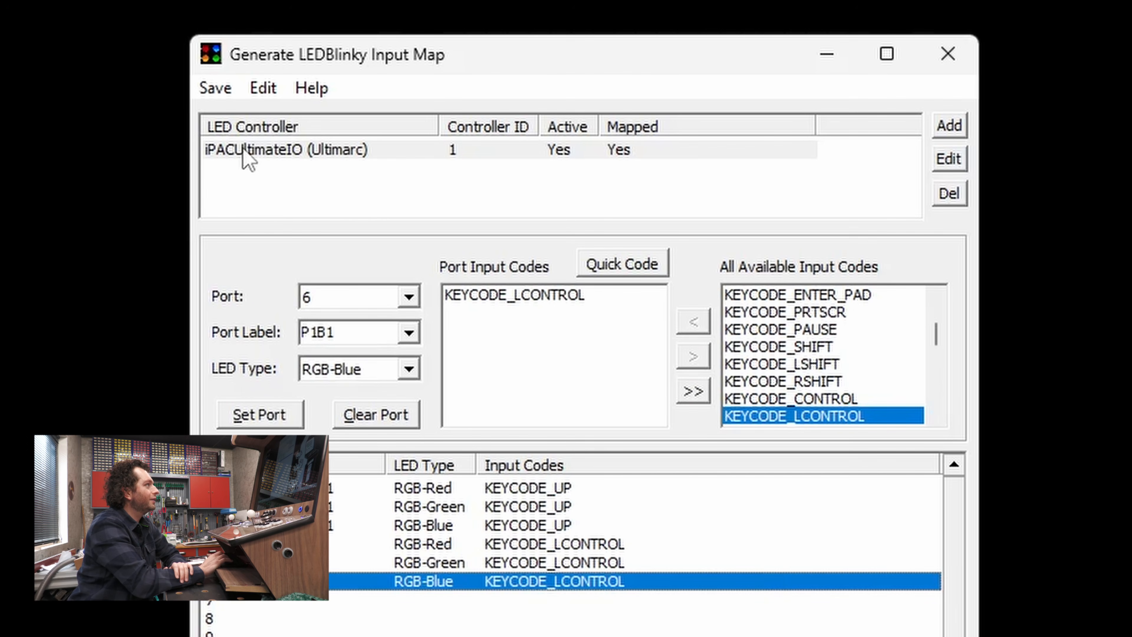
click(218, 85)
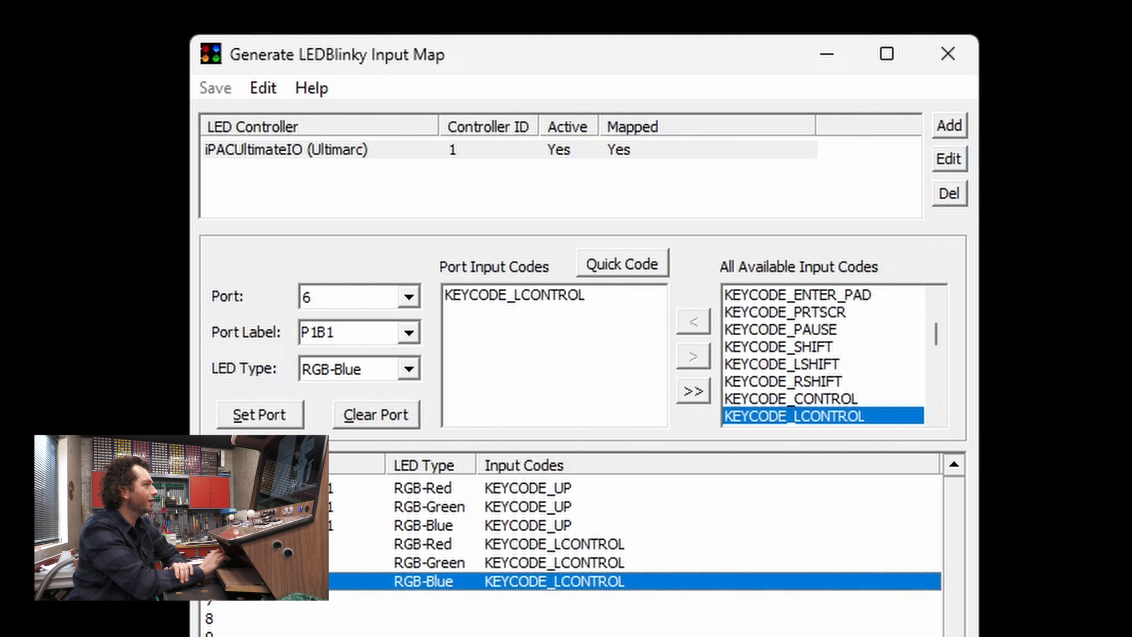
Step: Map port 7 as P1B2, RGB-Red, with KEYCODE_LALT captured through Quick Code, distinguishing between the left and right Alt keys
click(289, 601)
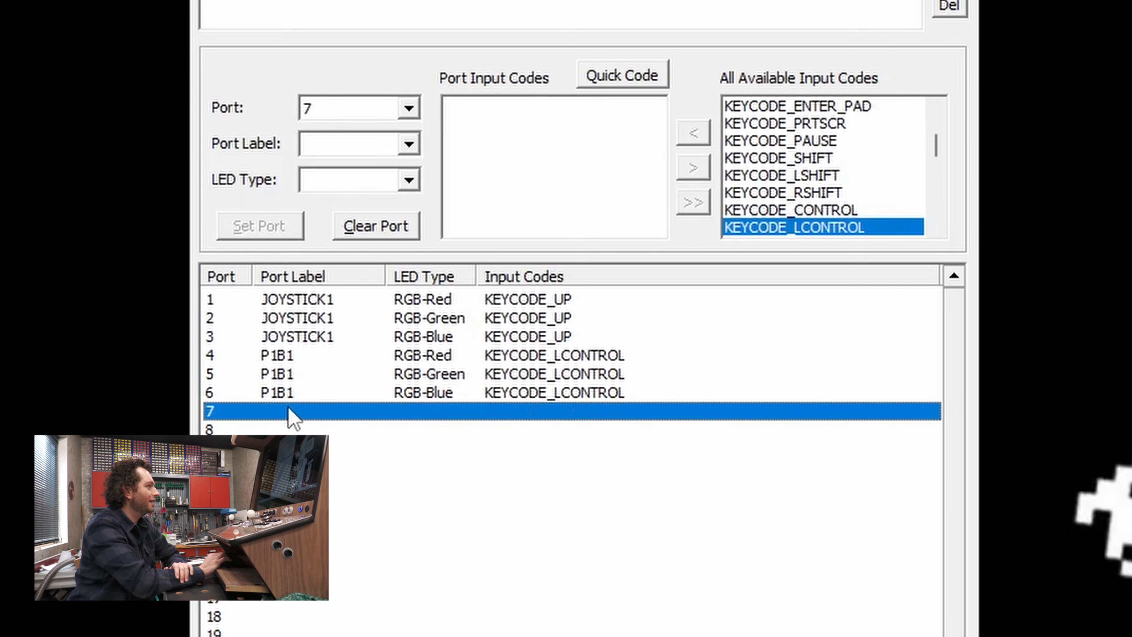
click(392, 143)
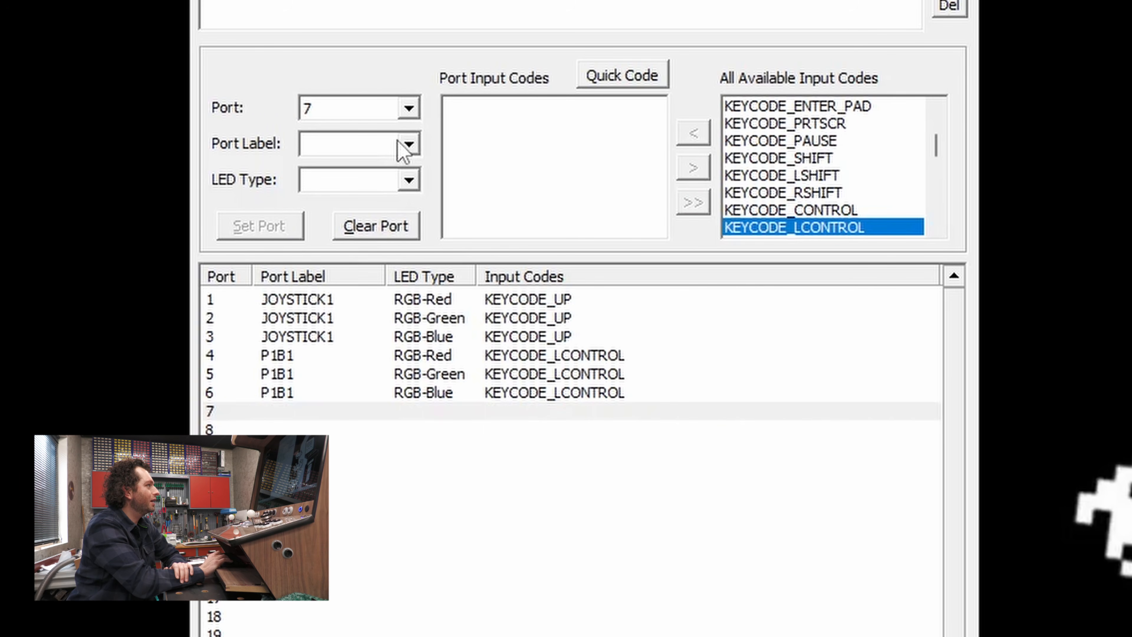
click(407, 145)
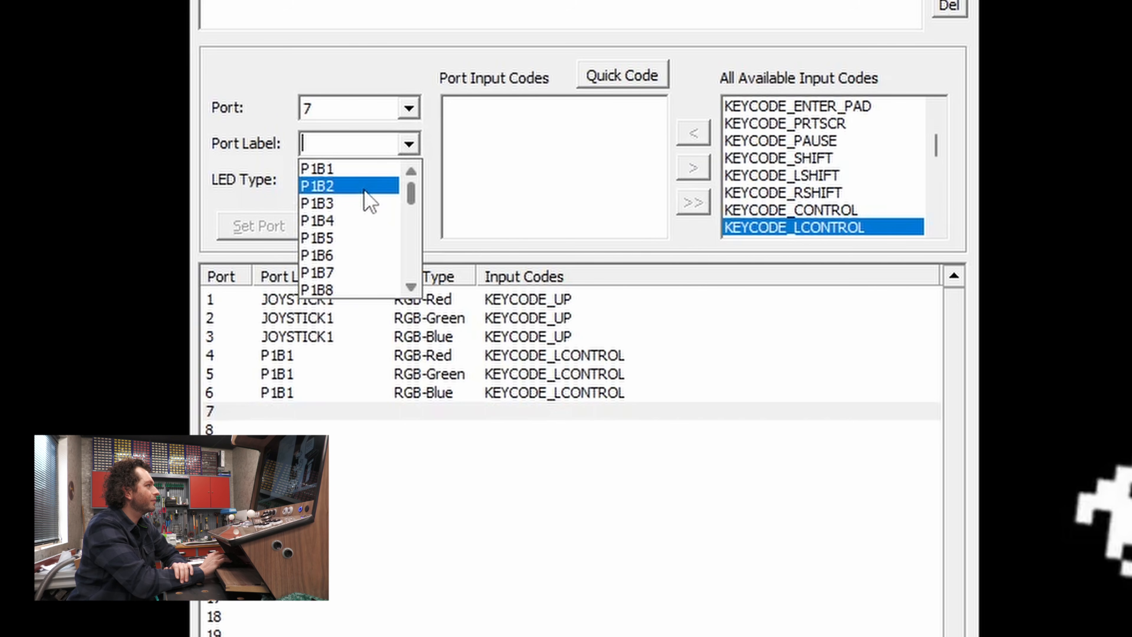
click(369, 201)
click(382, 183)
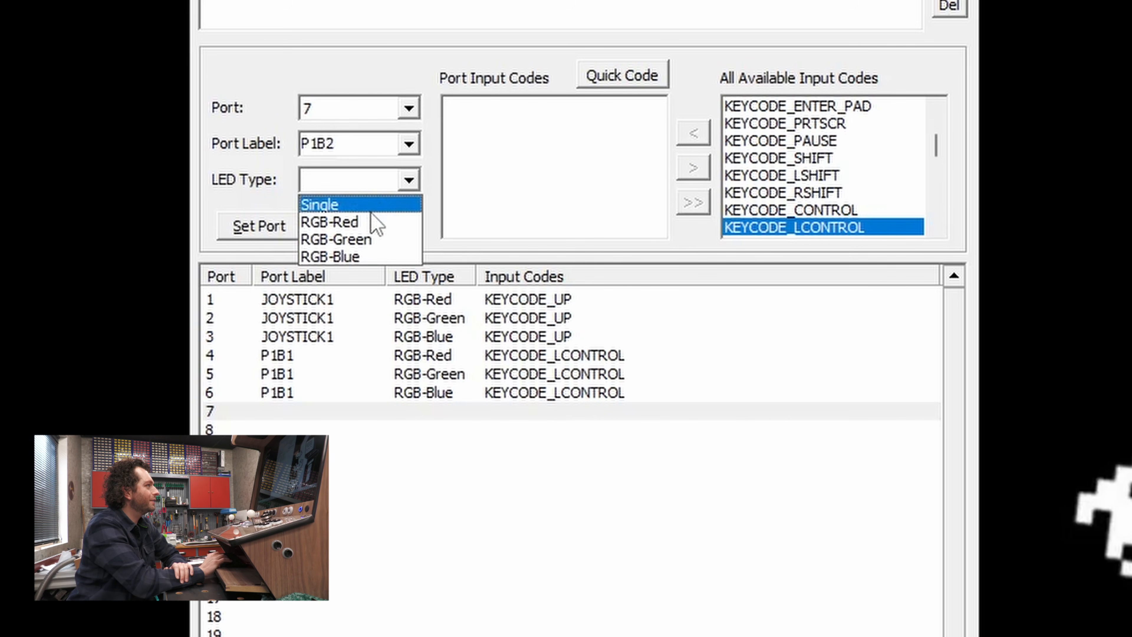
click(374, 222)
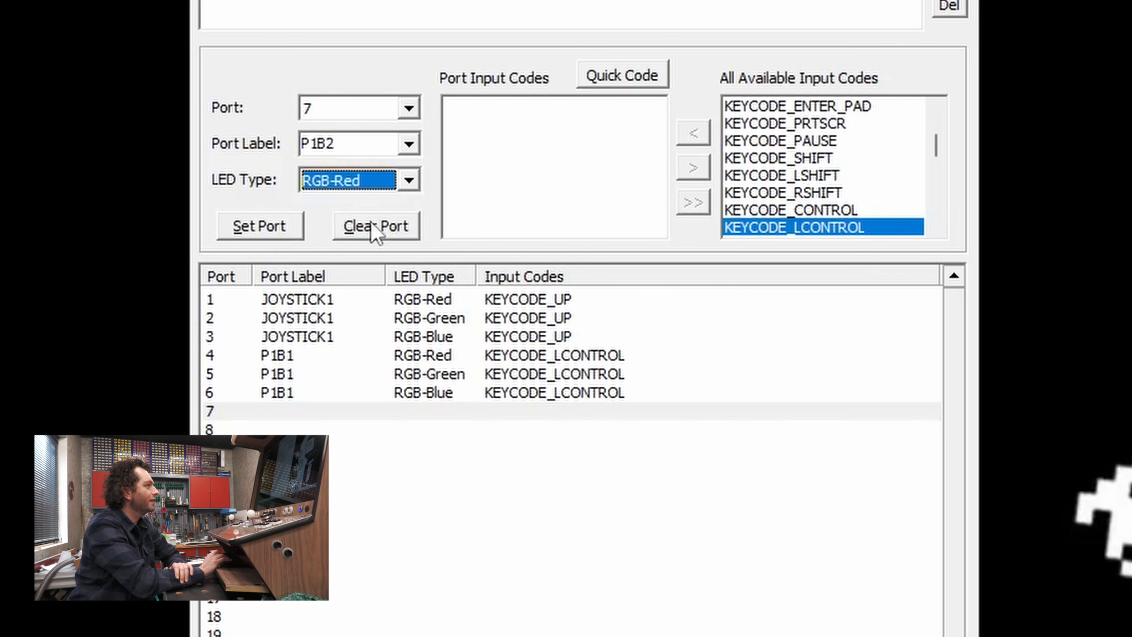
click(615, 80)
key(alt)
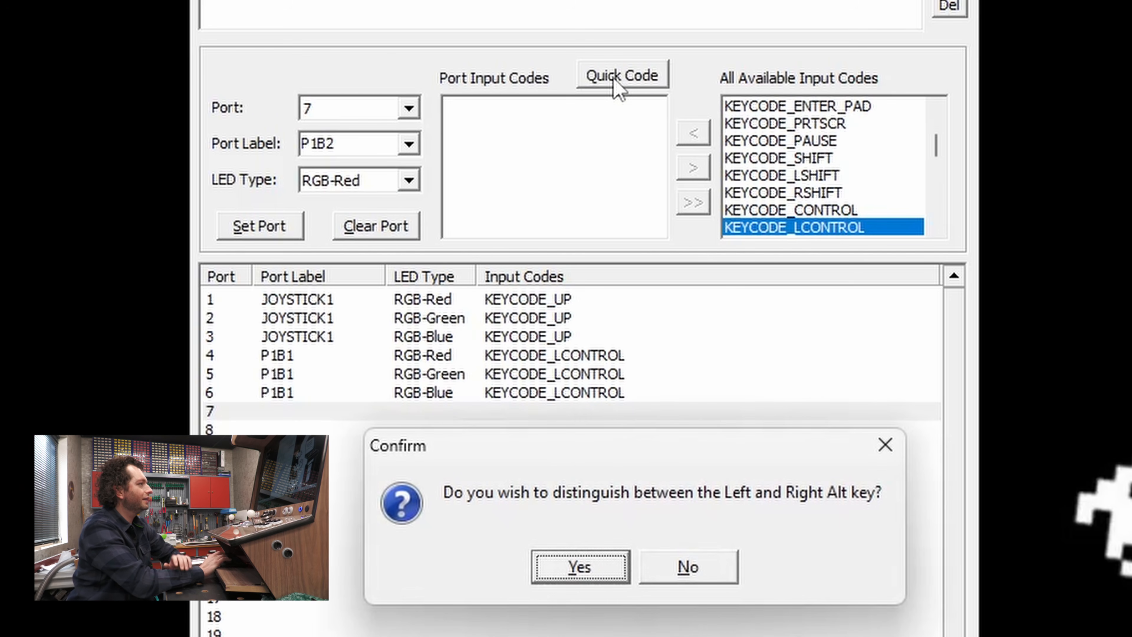
click(579, 571)
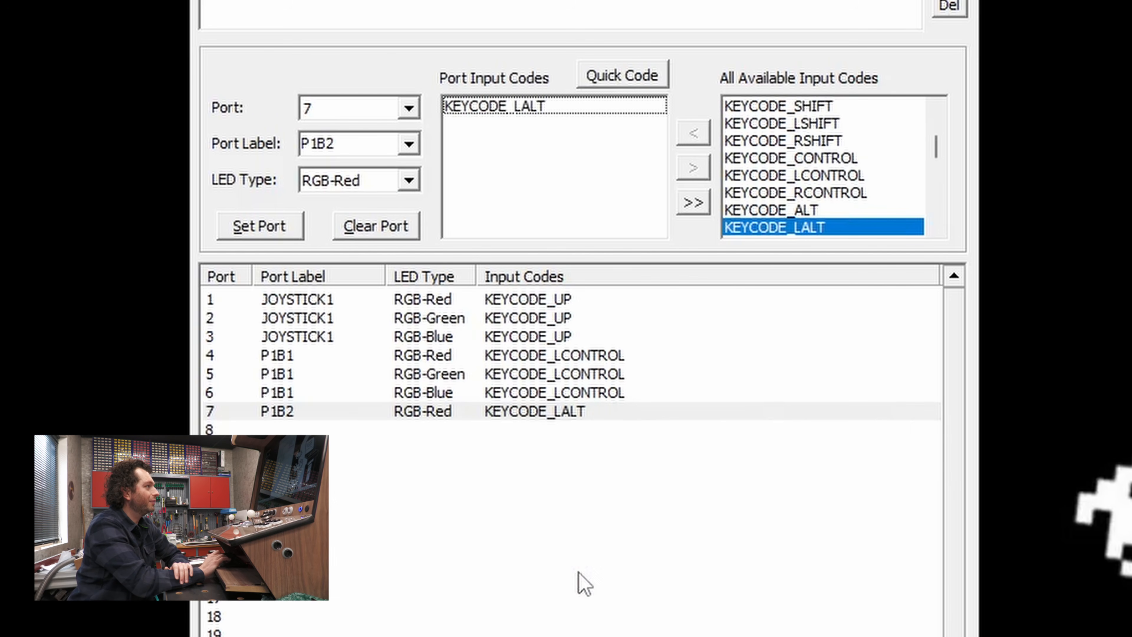
Step: Copy the P1B2 mapping from port 7 and paste it as green on port 8 and as blue on port 9
click(422, 417)
right_click(422, 417)
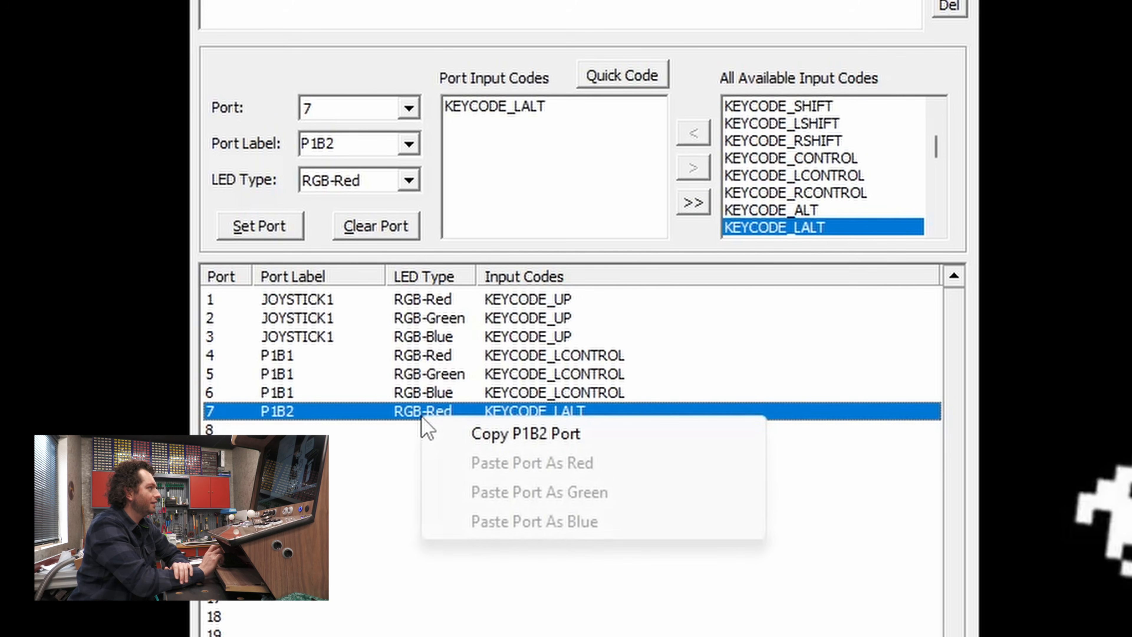
click(481, 435)
click(462, 430)
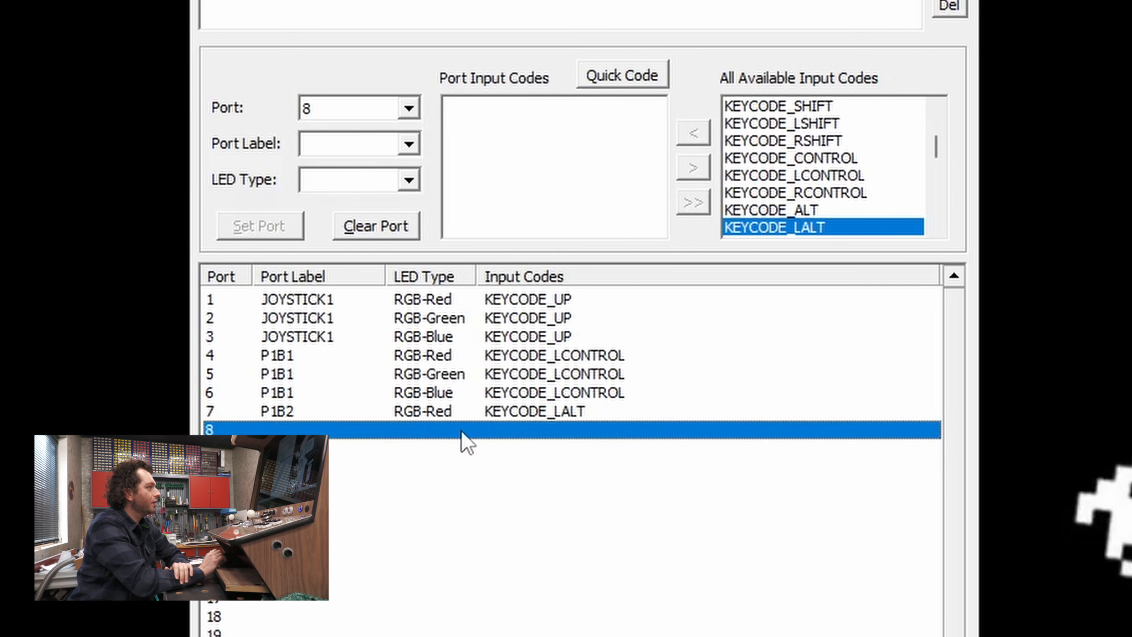
right_click(462, 431)
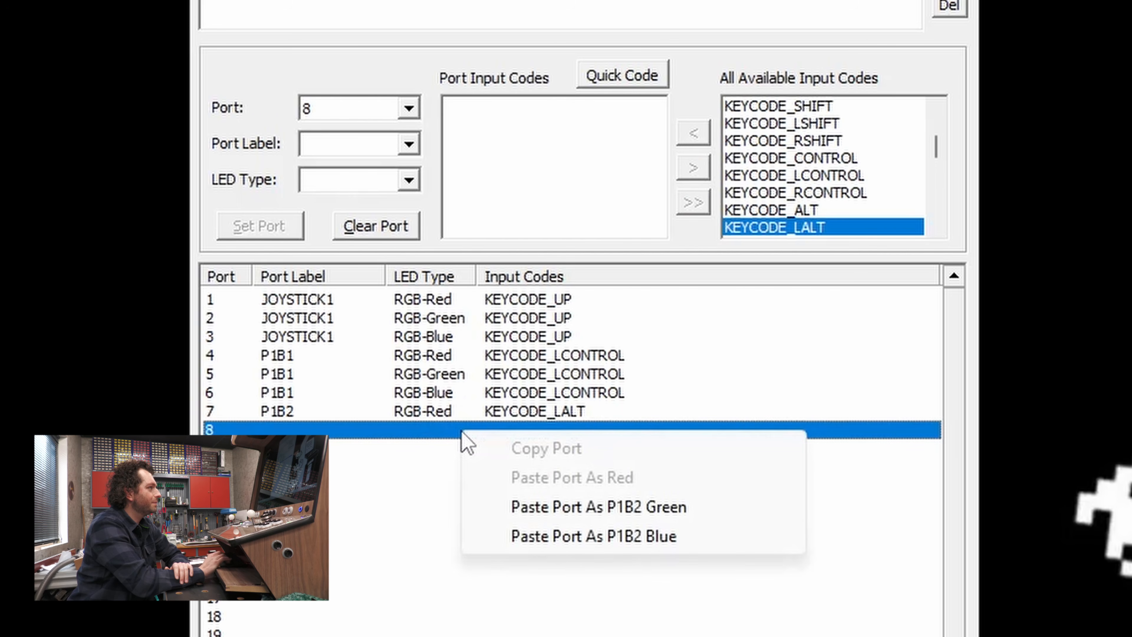
click(530, 508)
click(432, 450)
right_click(431, 450)
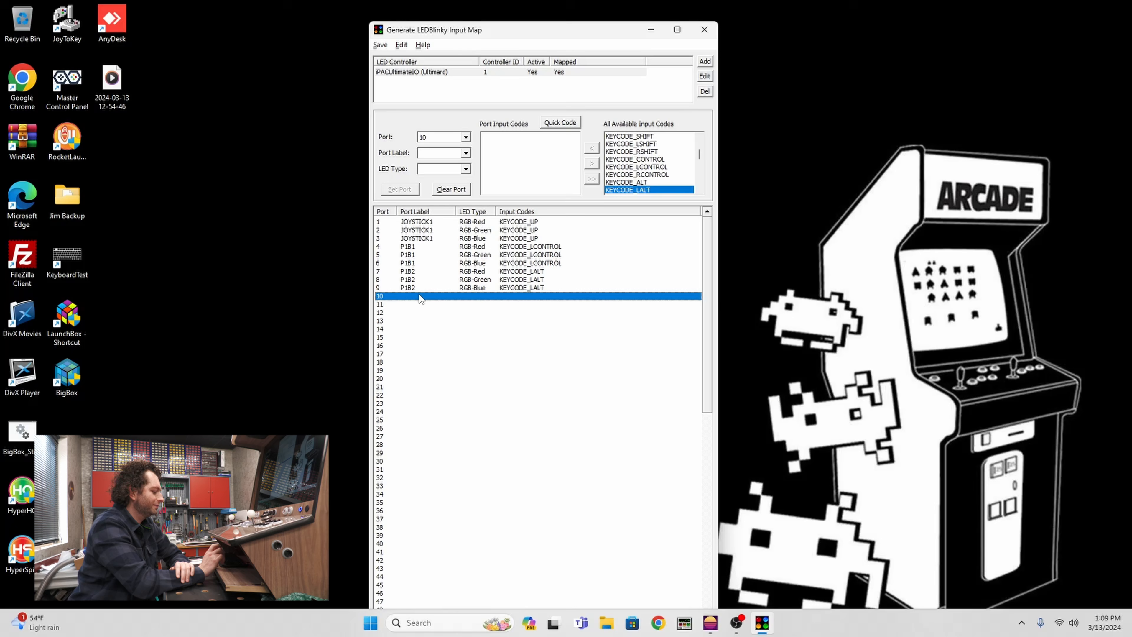
Step: Map ports 10 to 12 as P1B3 red, green and blue with KEYCODE_SPACE, and port 13 as P1B4, RGB-Red, with KEYCODE_LSHIFT
click(469, 159)
click(446, 169)
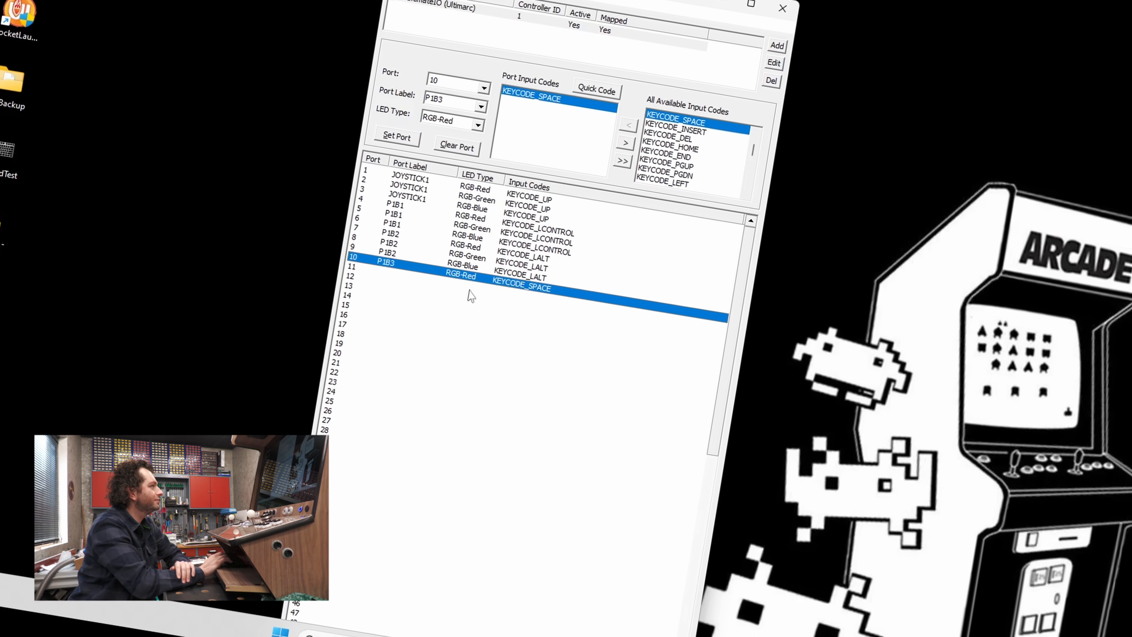
right_click(446, 292)
click(504, 401)
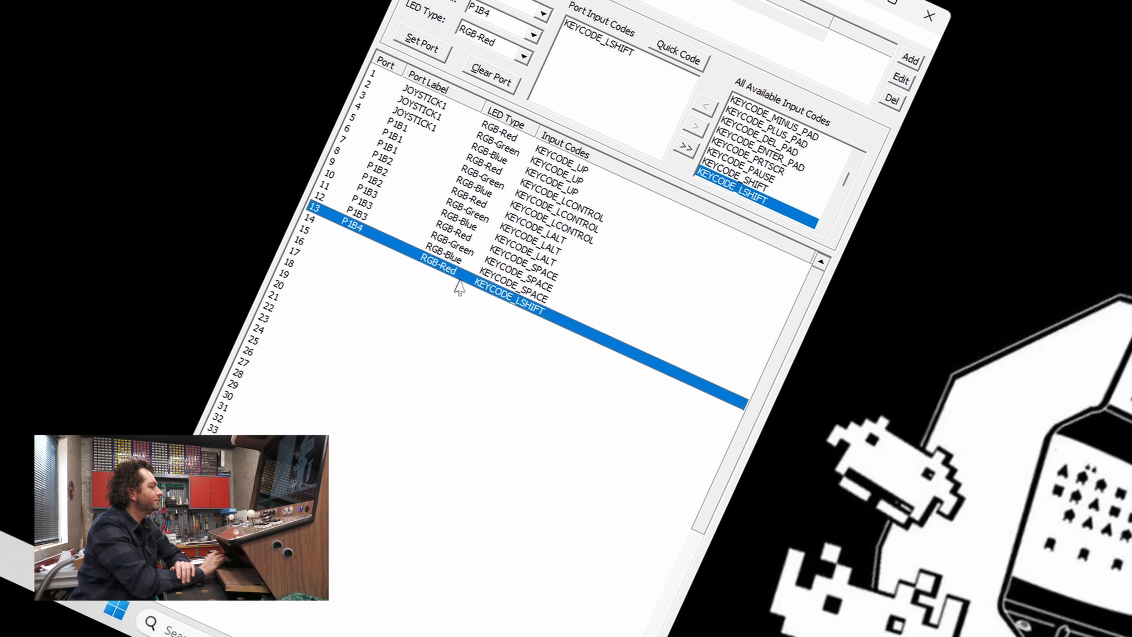
right_click(454, 286)
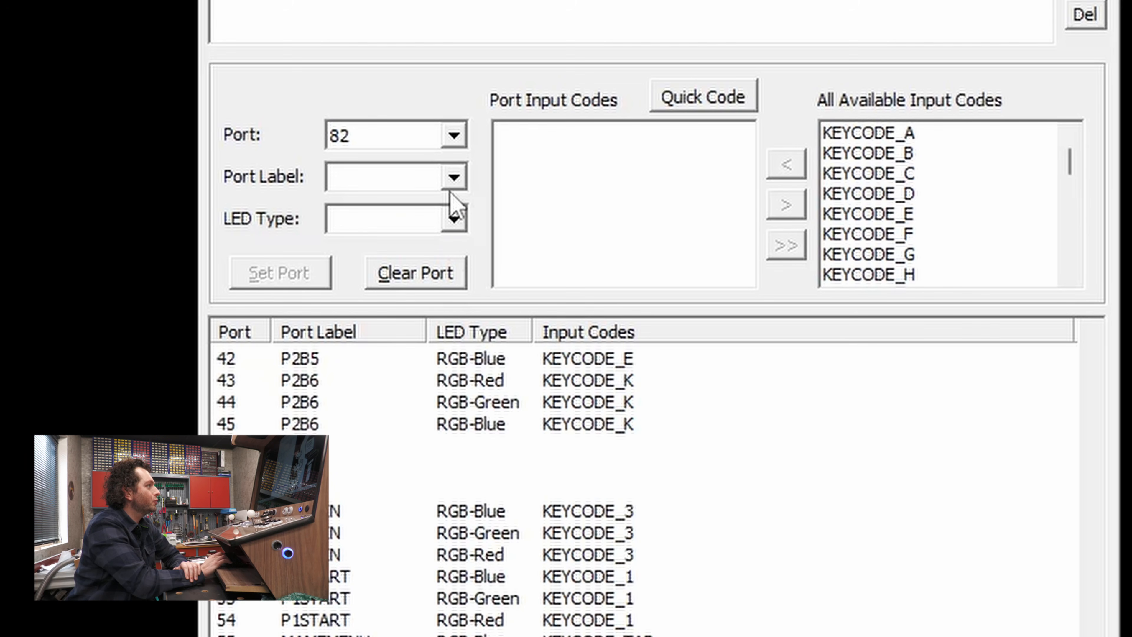
Step: Map port 82 with the custom label NUDGE R, LED type RGB-Blue, and KEYCODE_B captured through Quick Code
click(450, 177)
drag(459, 235, 462, 279)
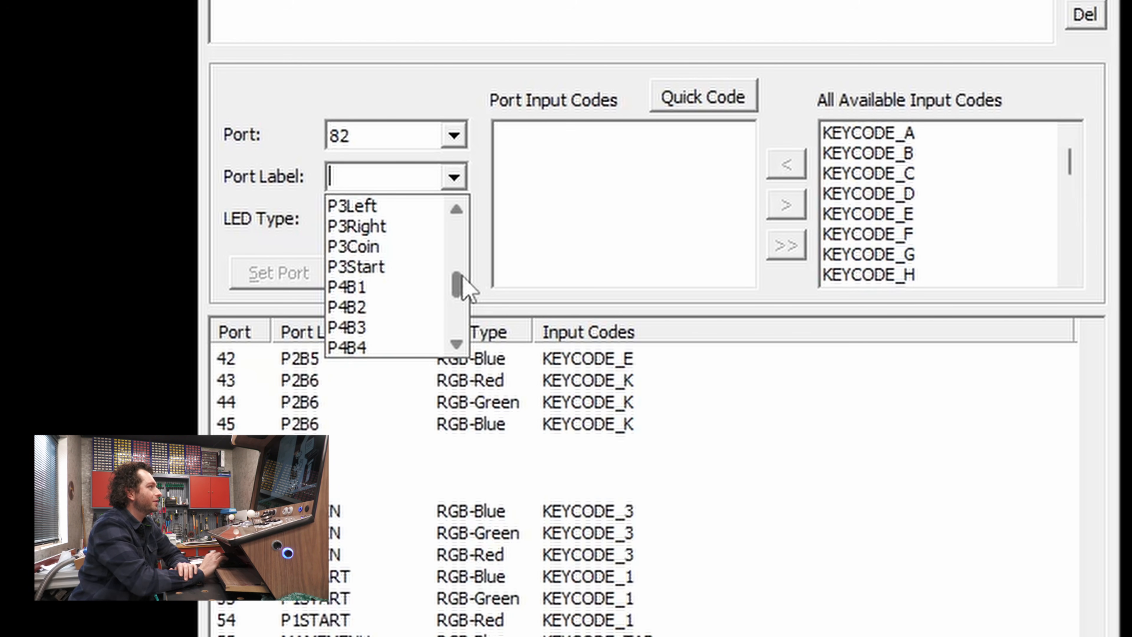
drag(459, 281, 439, 197)
click(424, 177)
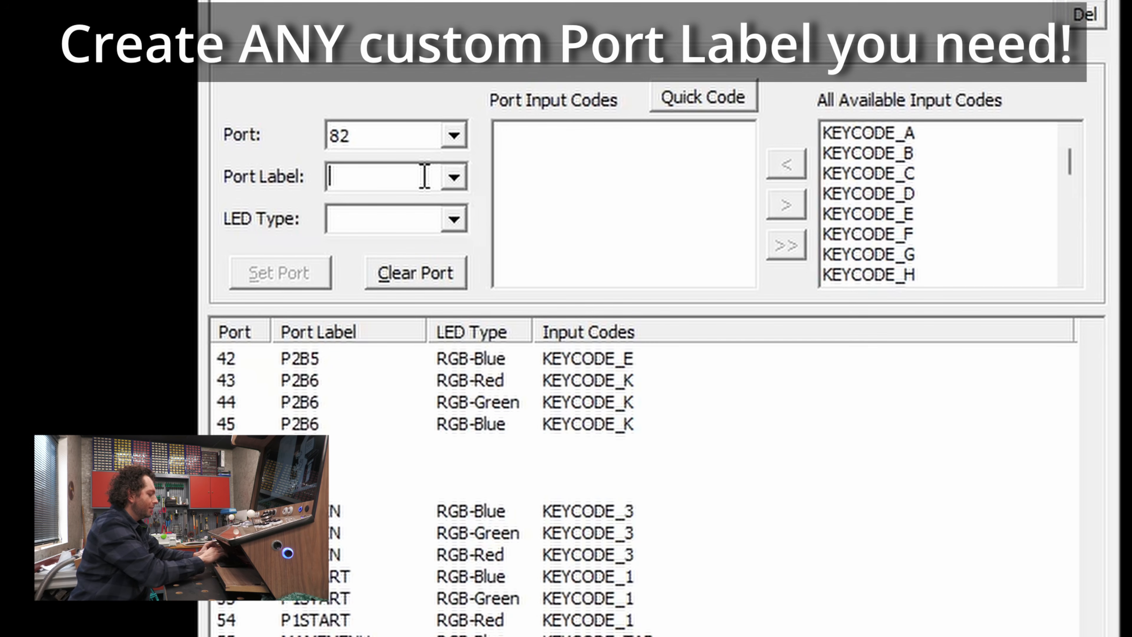
text(NUDGE R)
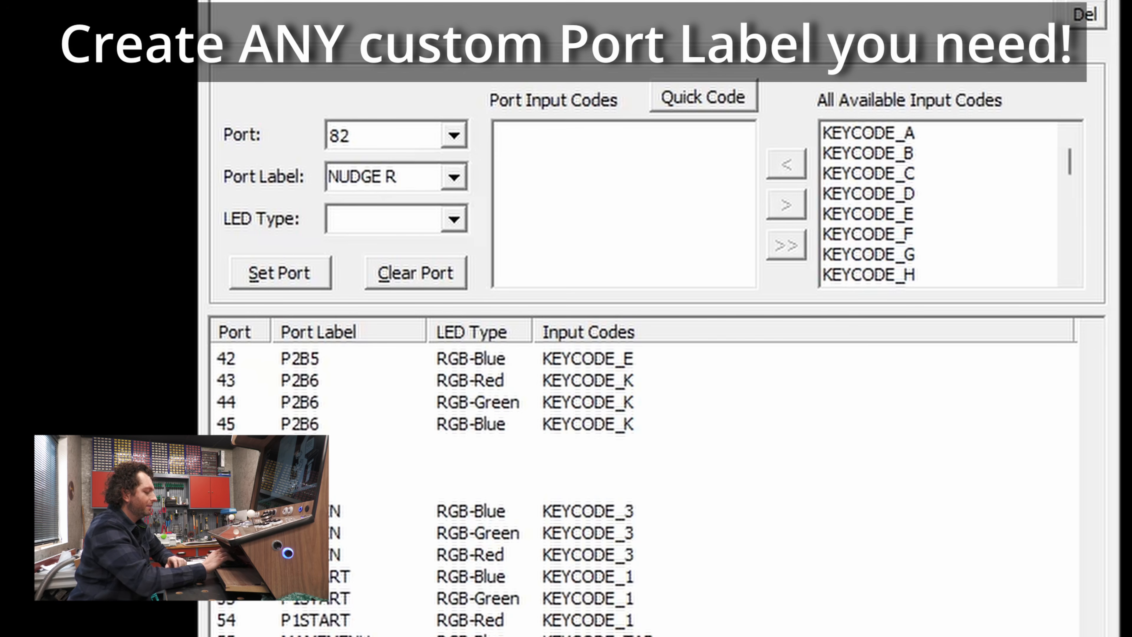
click(397, 225)
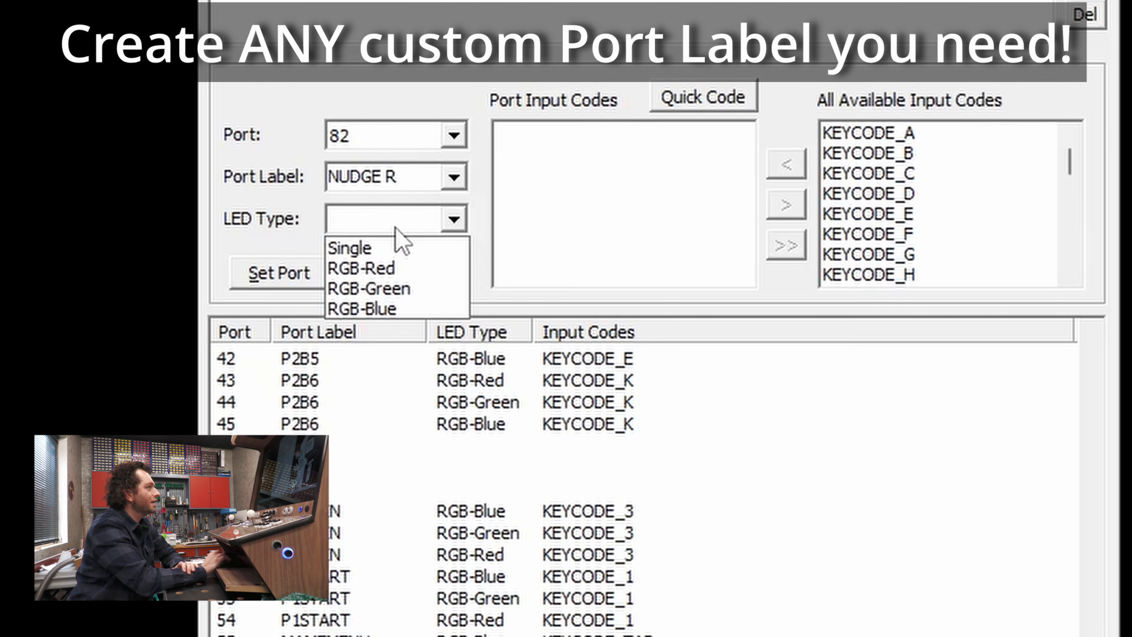
click(401, 309)
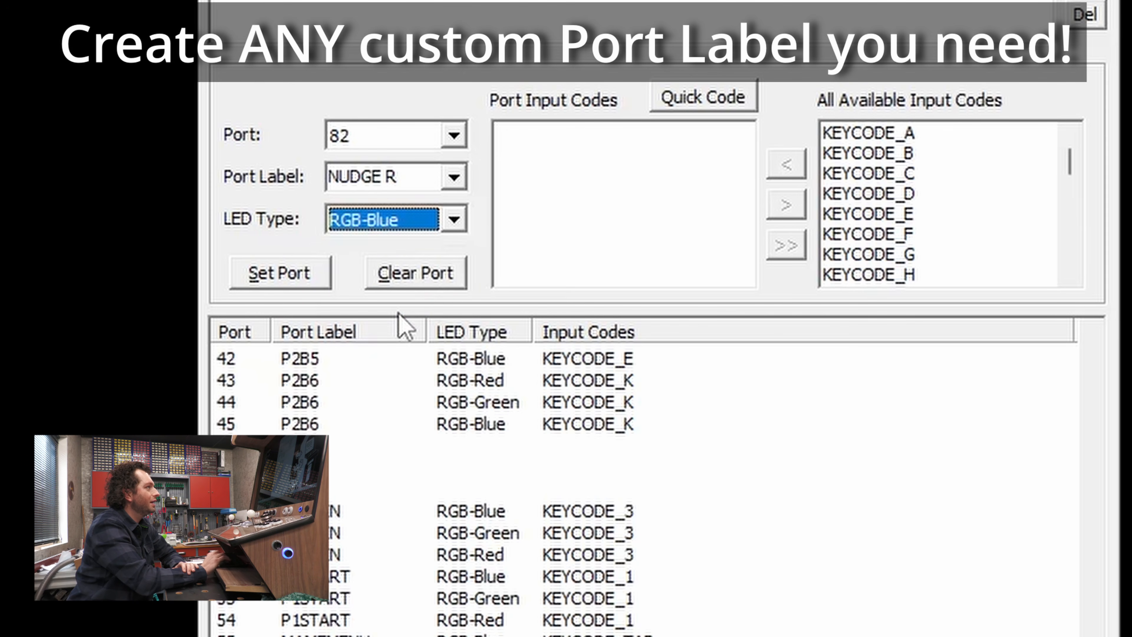
click(740, 96)
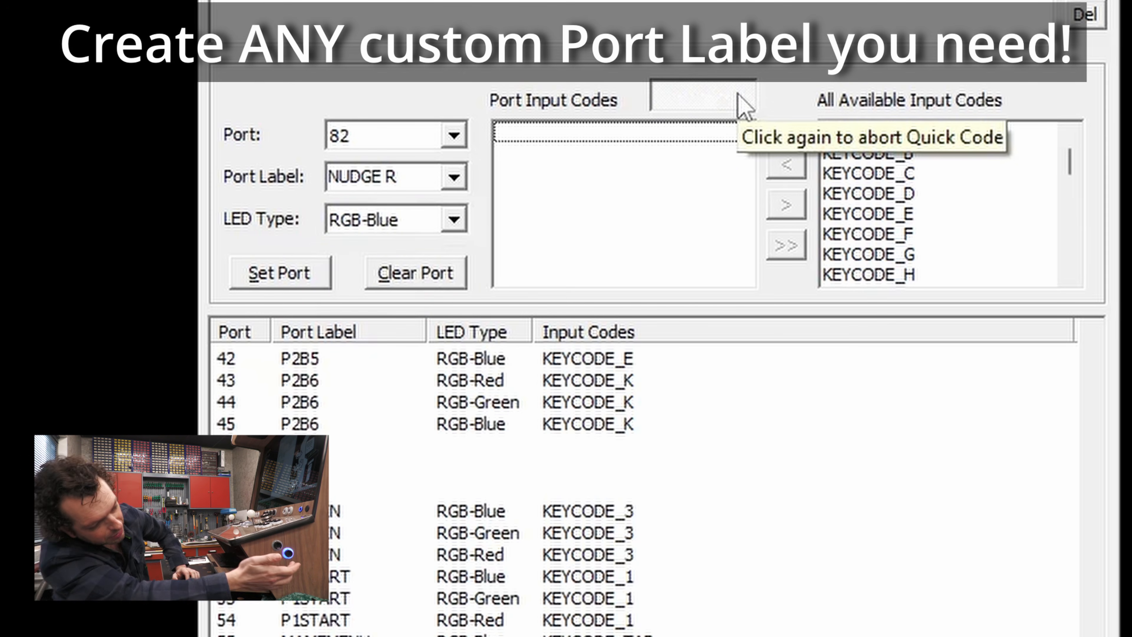
key(b)
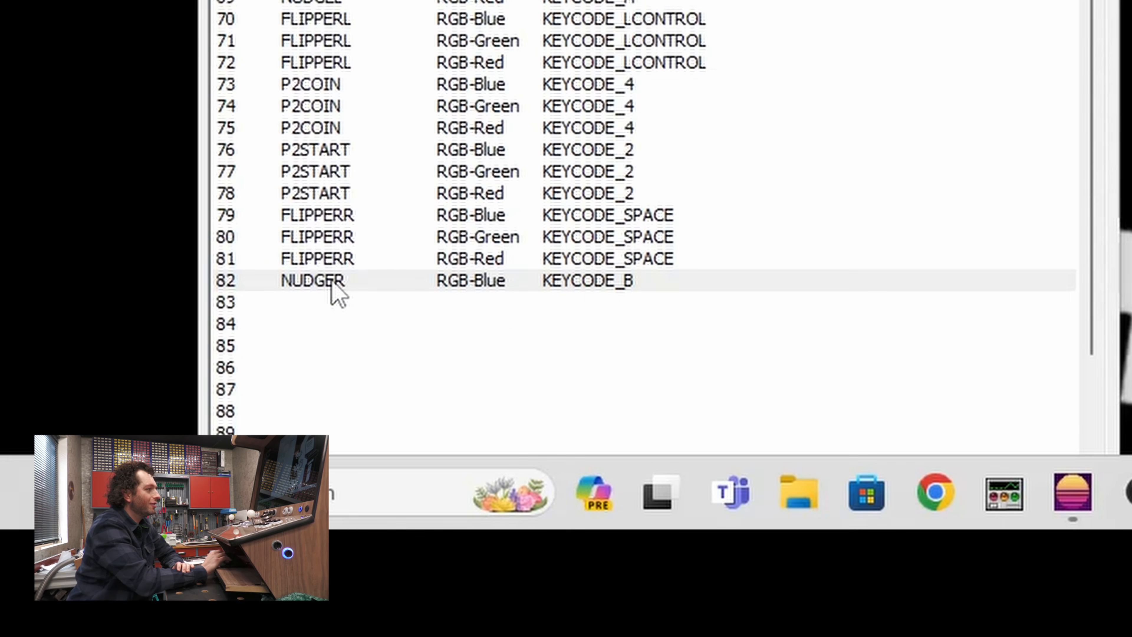
Step: Copy the NUDGER mapping from port 82 to port 83 as green and port 84 as red
right_click(331, 280)
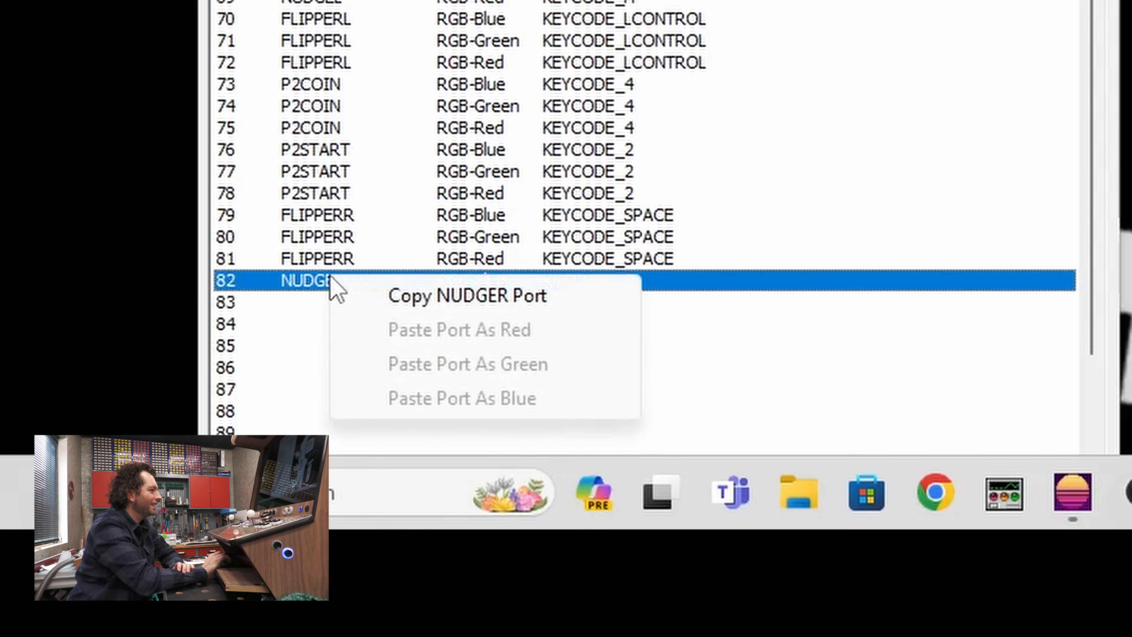
click(376, 296)
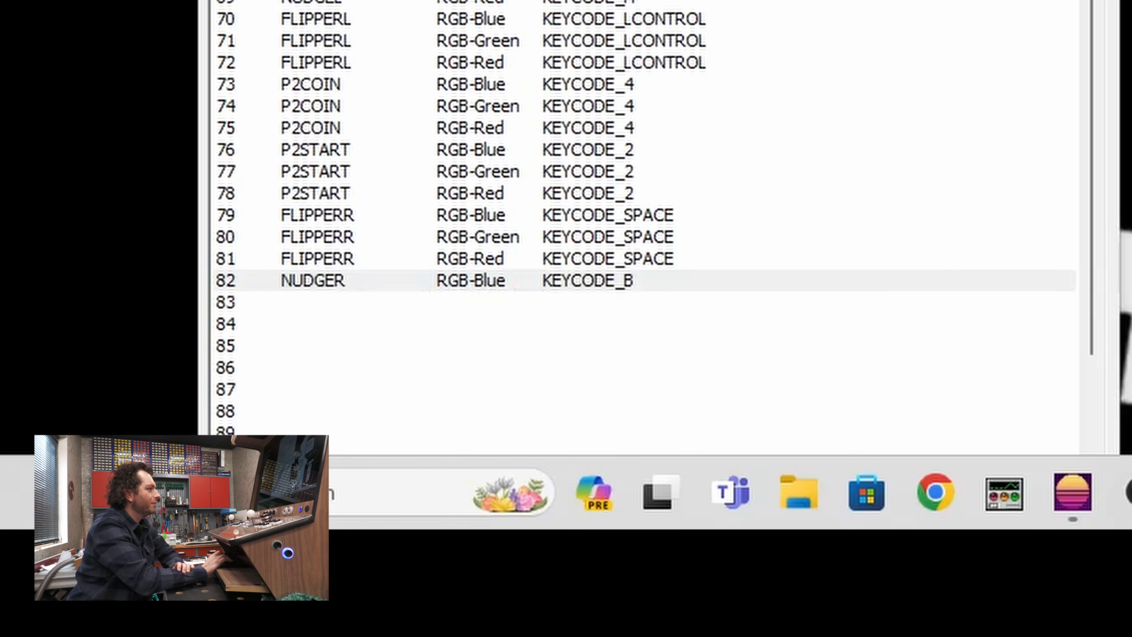
click(503, 2)
right_click(332, 301)
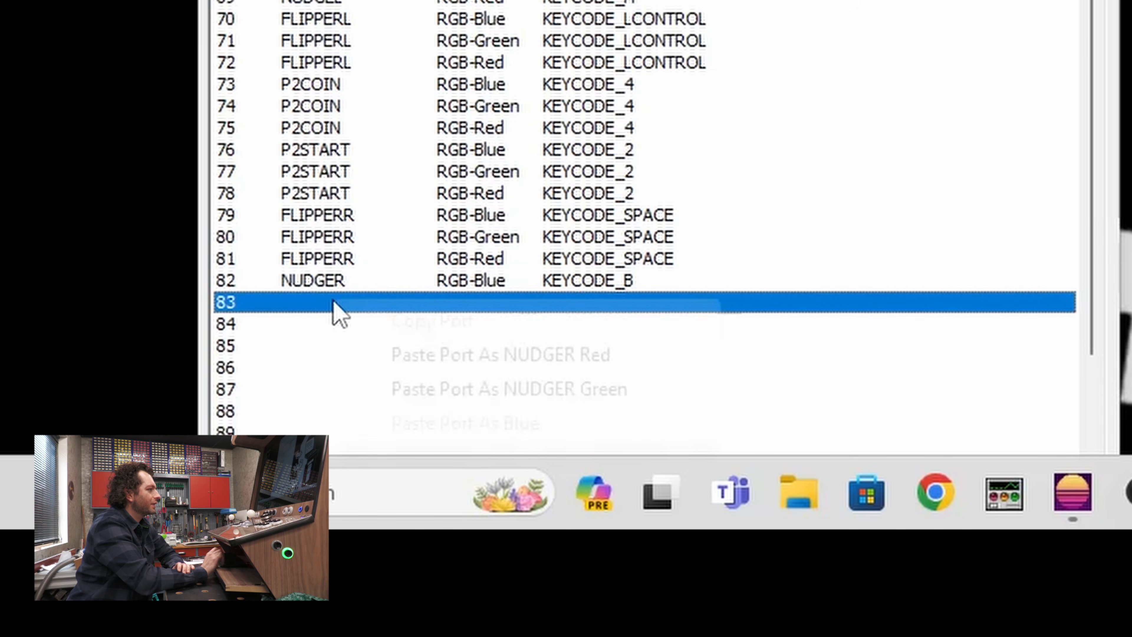
click(410, 378)
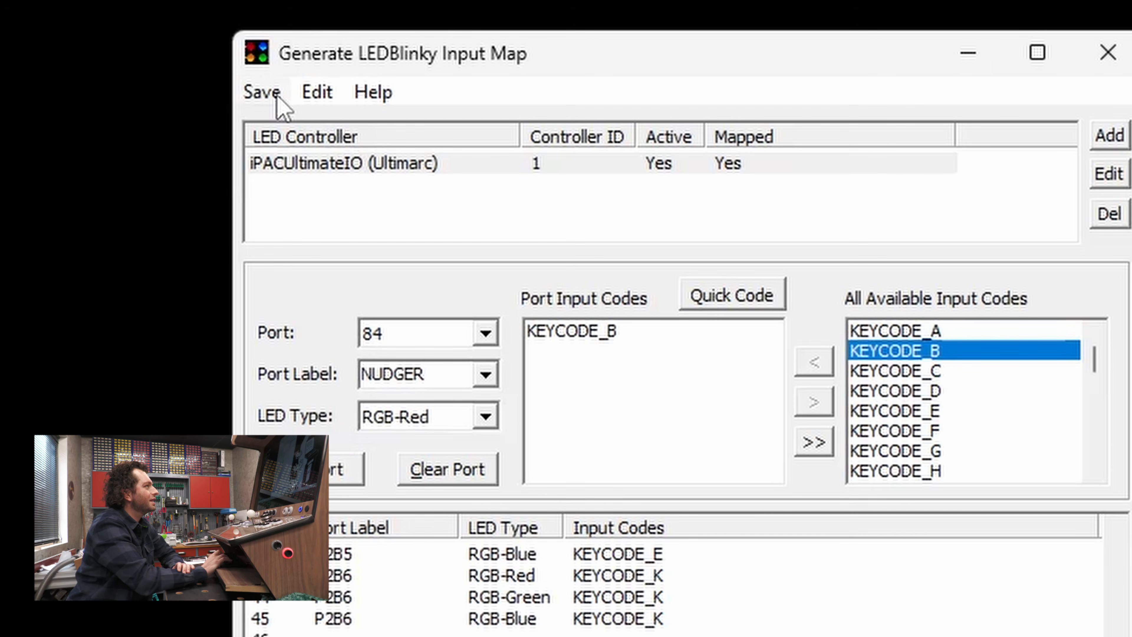
Step: Review the port mappings from port 1, save the input map and close the input map generator
scroll(668, 586, down, 3)
scroll(355, 369, up, 16)
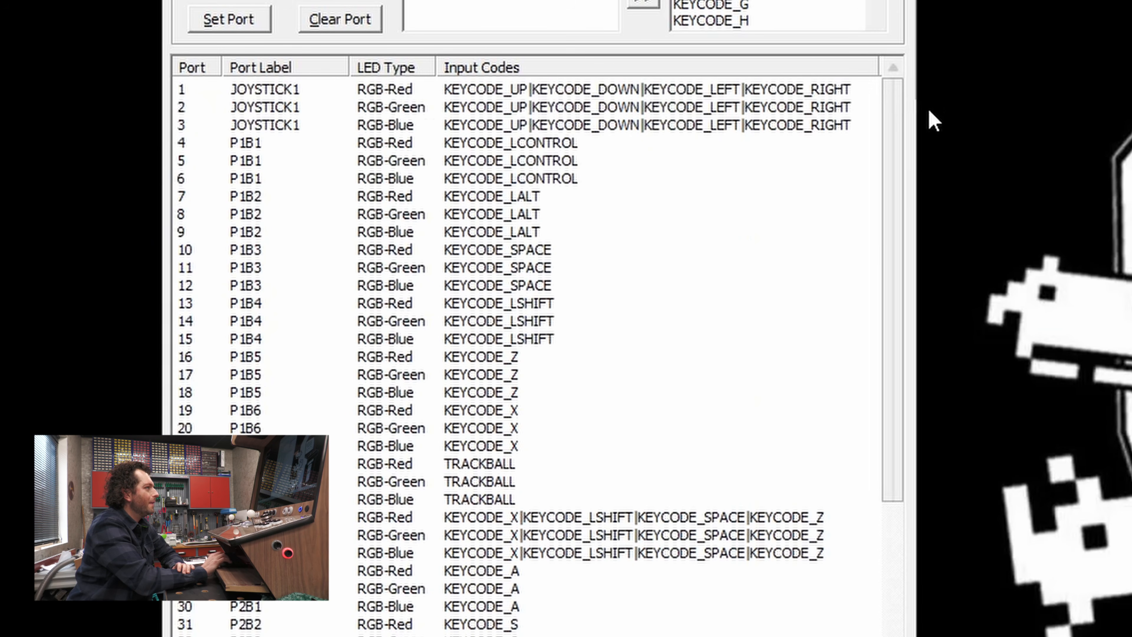
drag(899, 161, 925, 127)
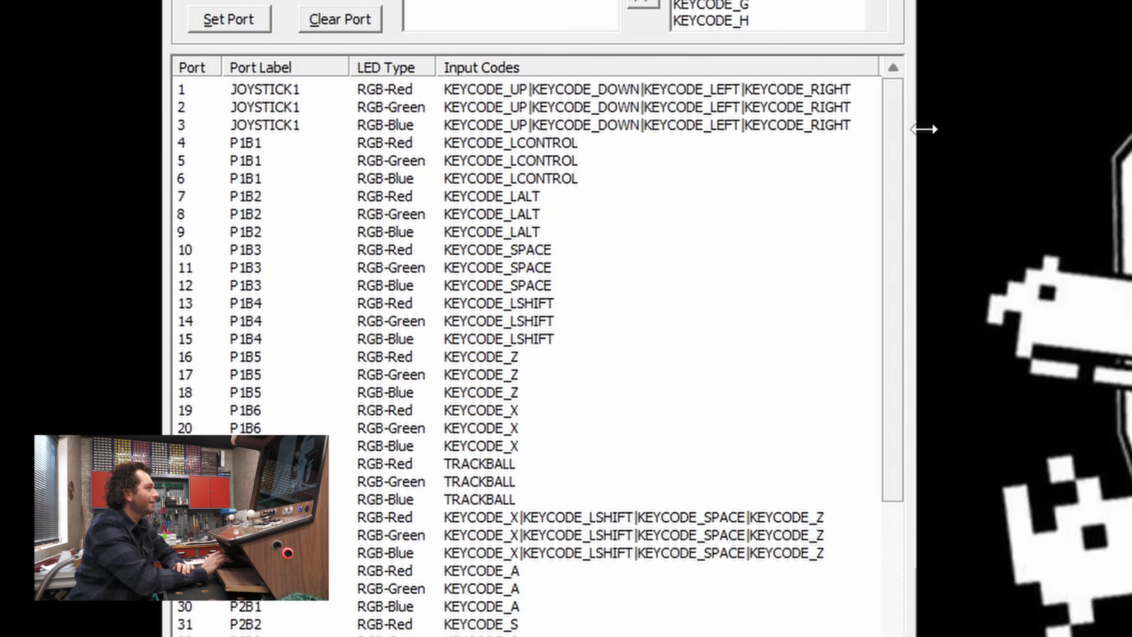
click(283, 90)
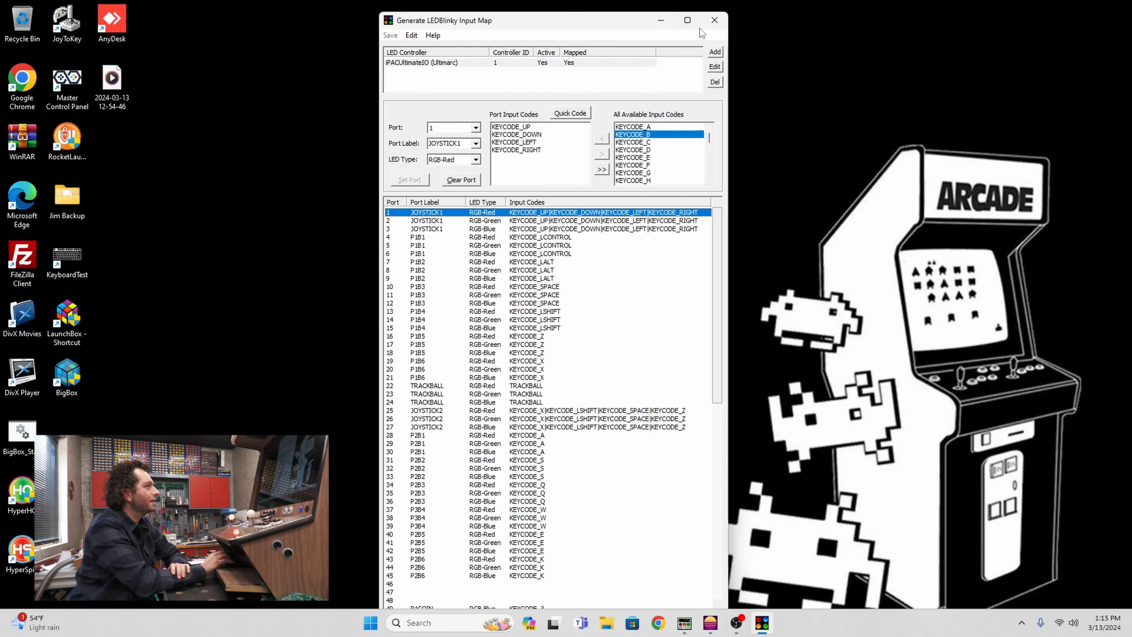
click(714, 21)
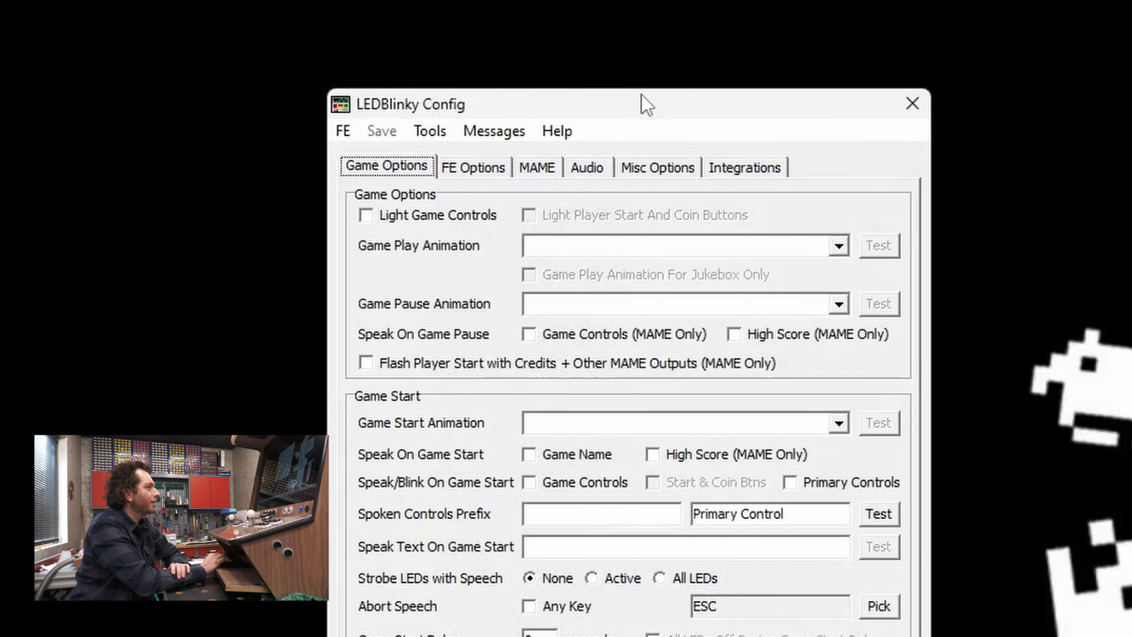
Step: Set the front-end to LaunchBox in LEDBlinky Config
drag(646, 105, 671, 46)
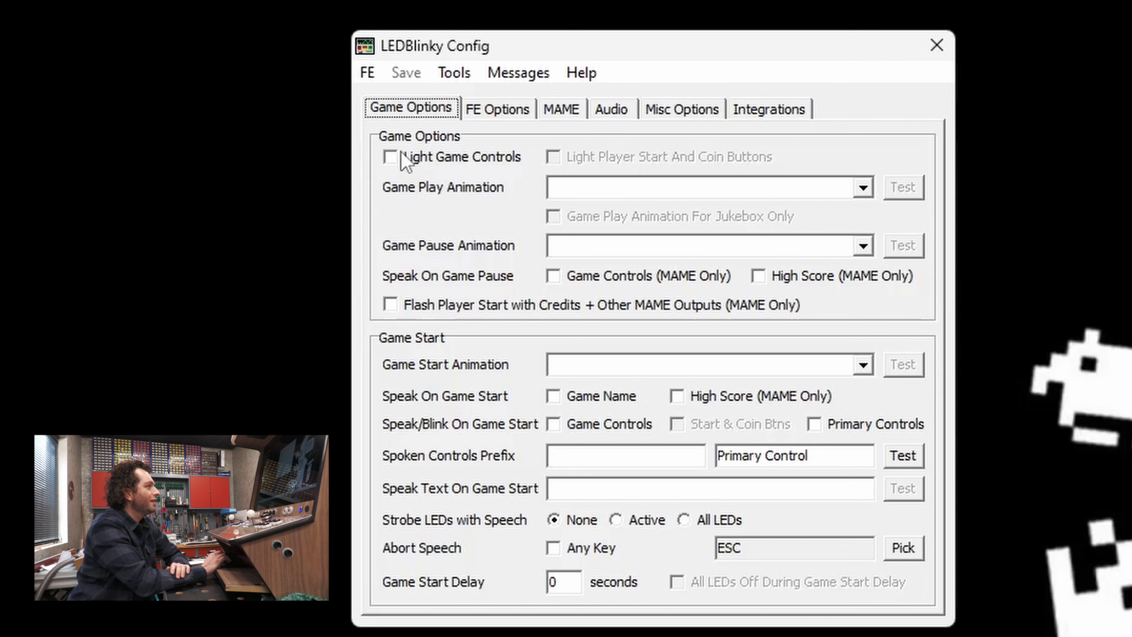
click(368, 73)
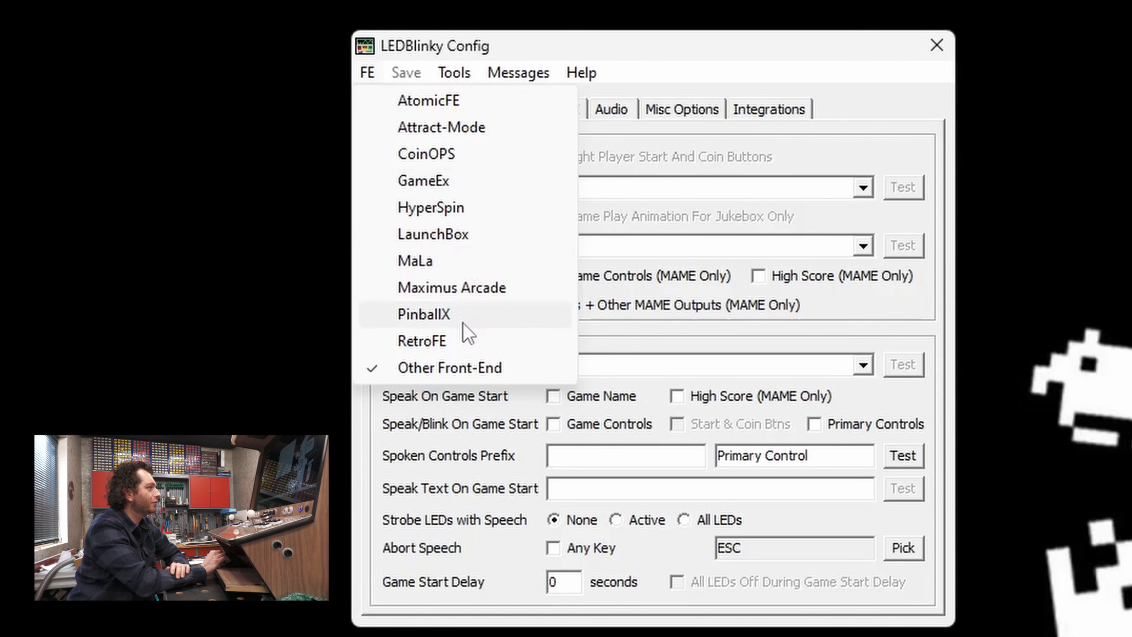
click(471, 235)
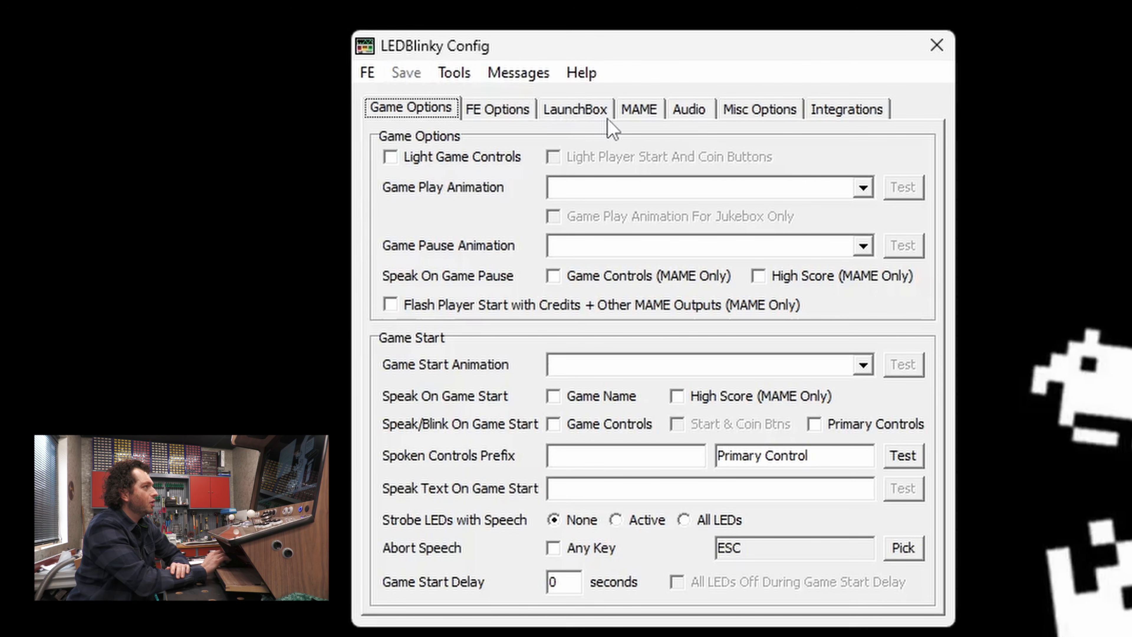
Step: Set the MAME Folder in the MAME configuration to D:\Arcade\Emulators\MAME\MAME
click(648, 107)
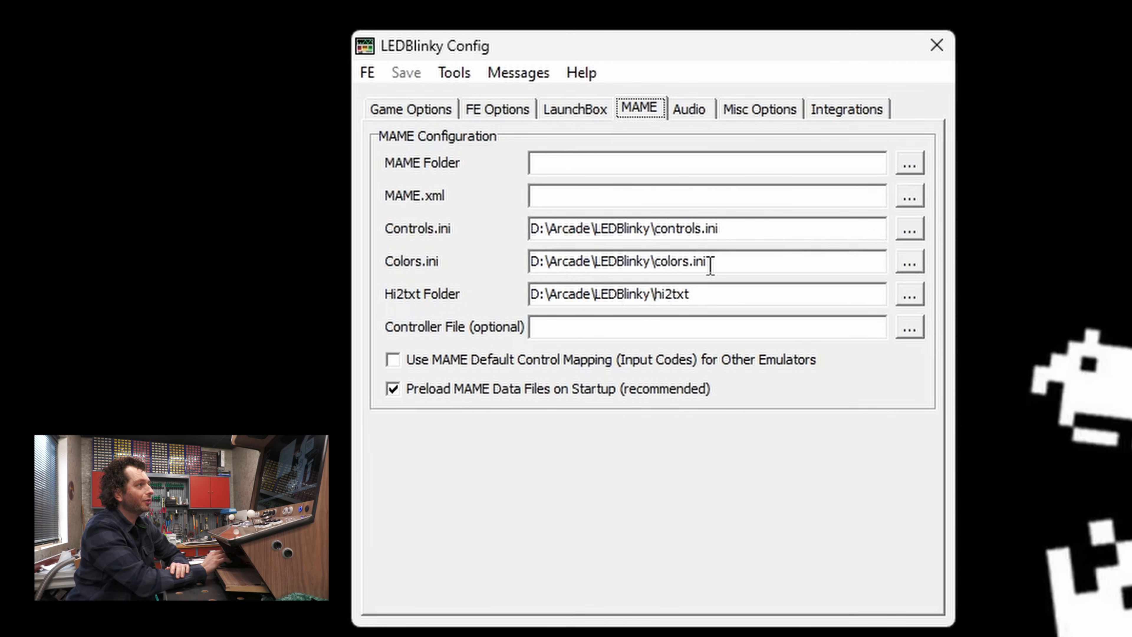
mouse_move(703, 296)
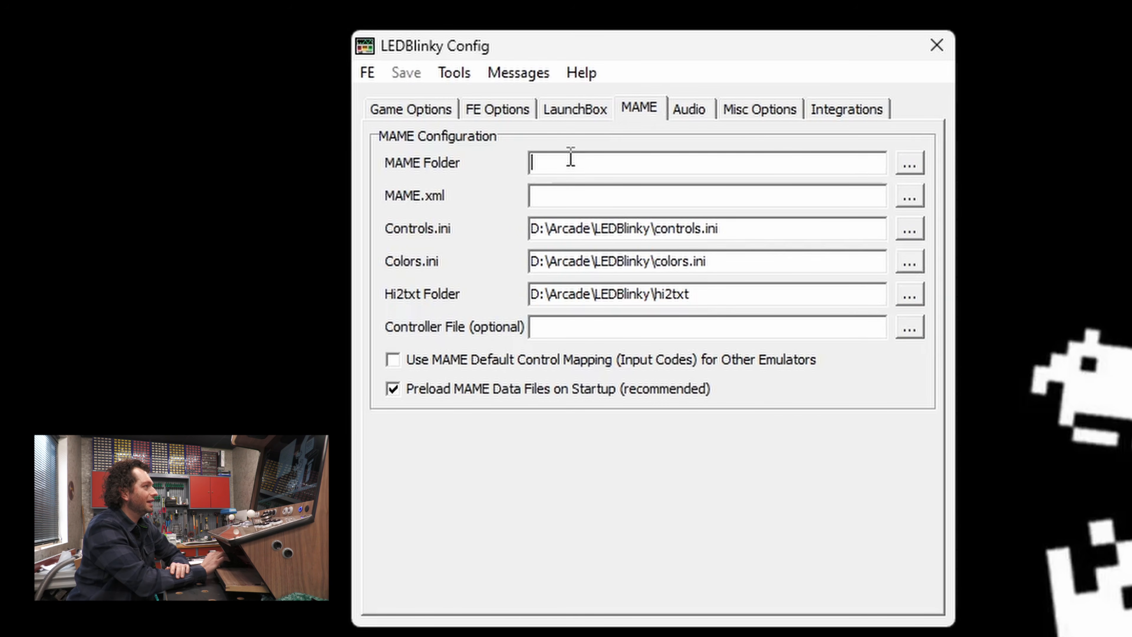
click(912, 165)
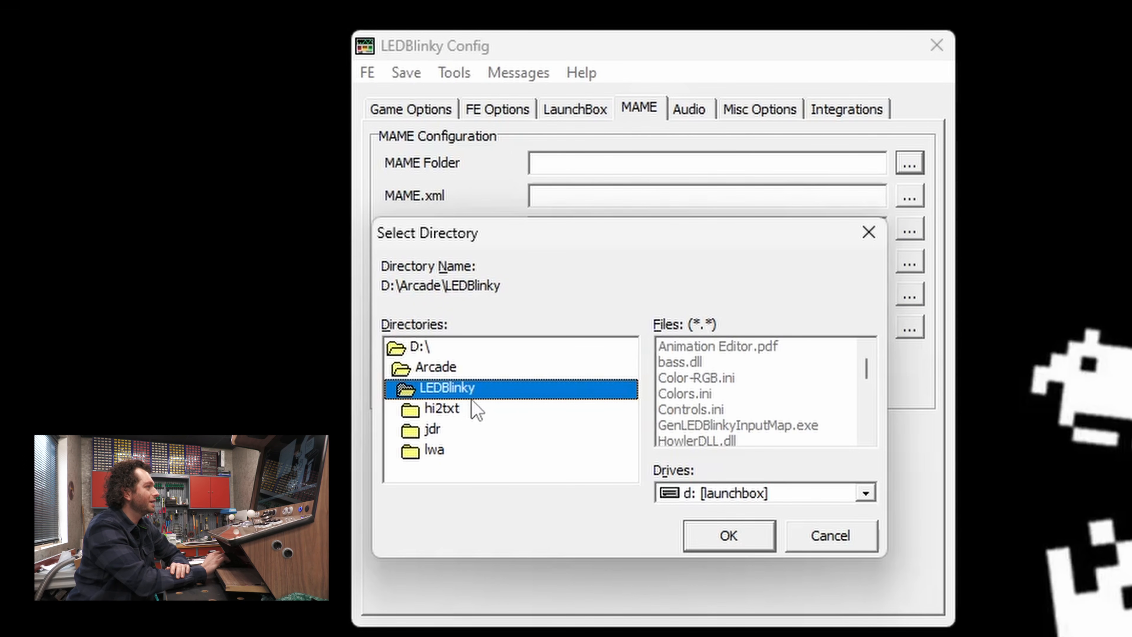
double_click(435, 368)
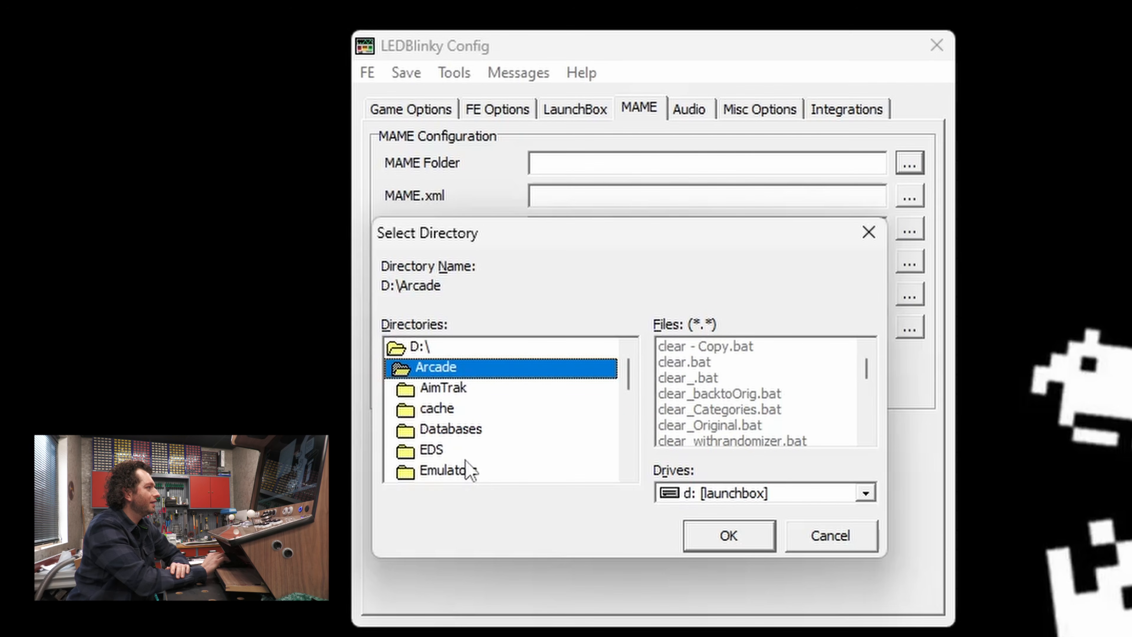
double_click(468, 470)
click(455, 429)
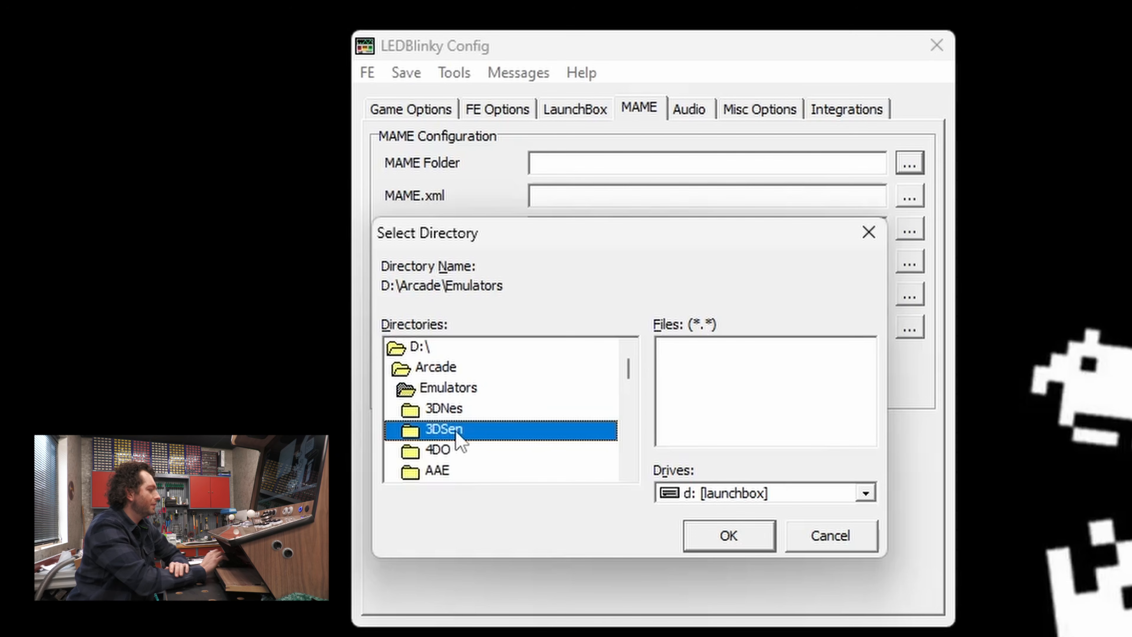
key(m)
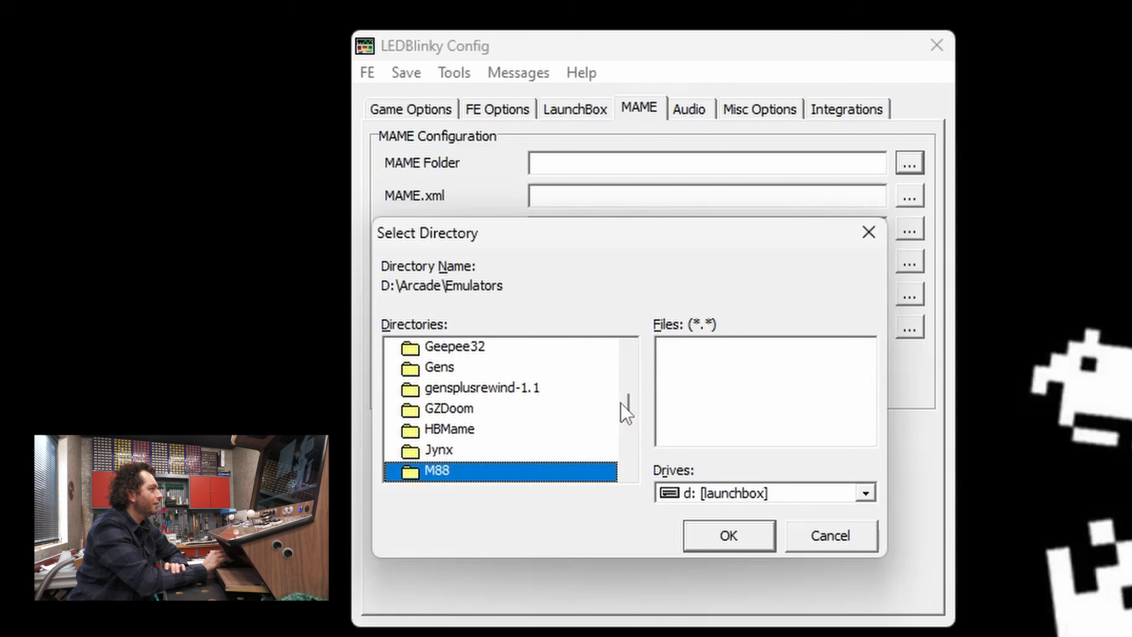
drag(629, 403, 629, 409)
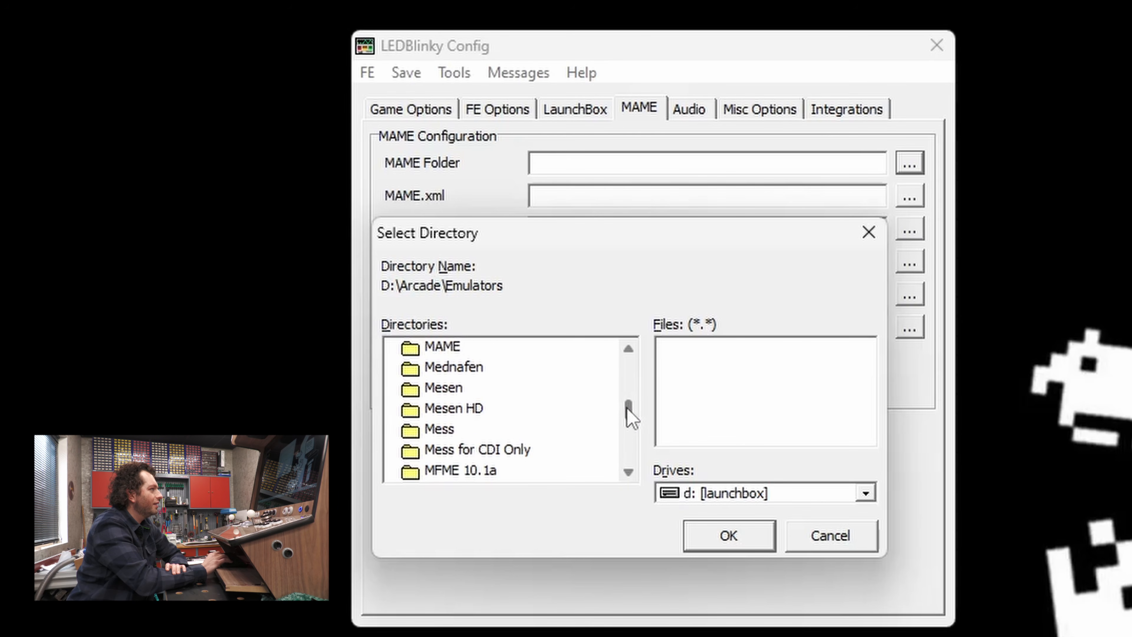
double_click(480, 348)
double_click(458, 430)
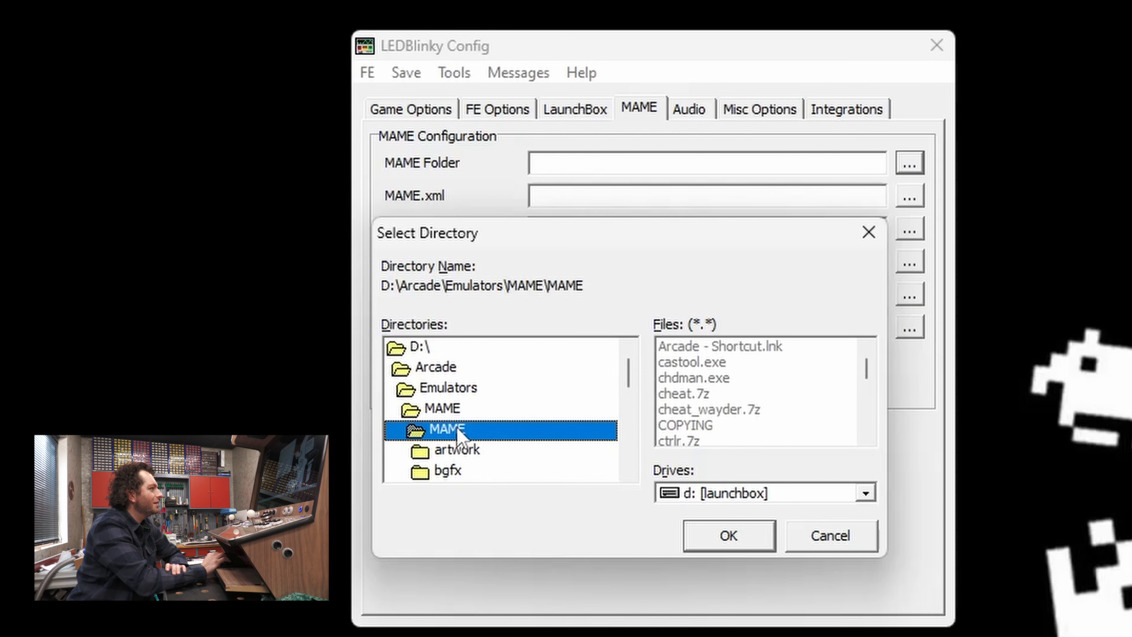
click(709, 536)
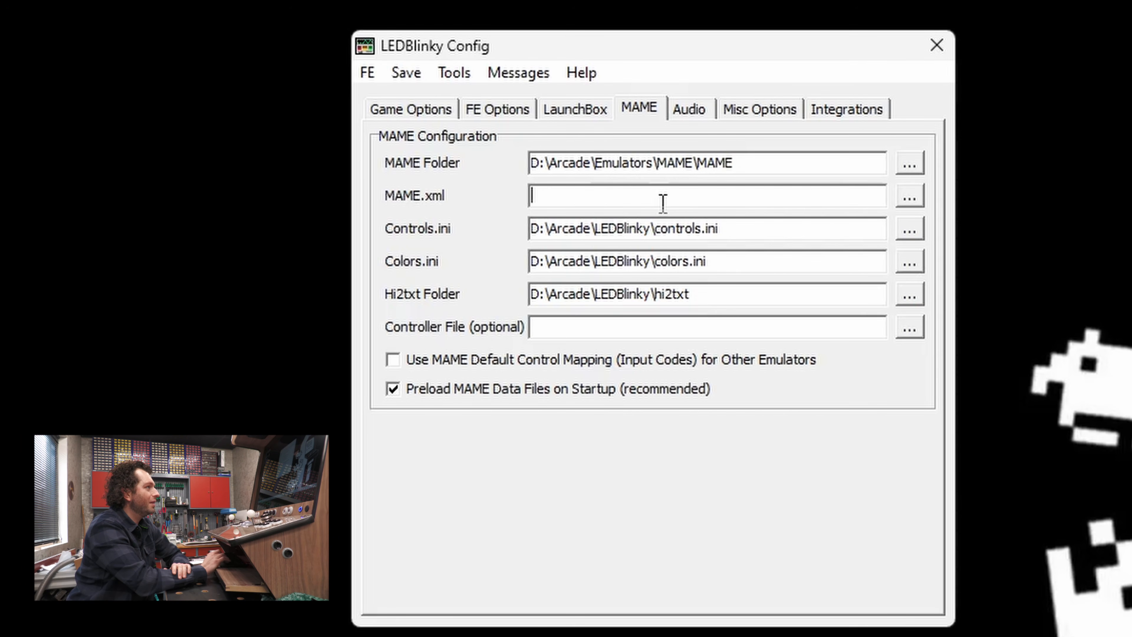
Step: Browse for the MAME.xml file in D:\Arcade\Emulators\MAME\MAME from the MAME configuration
click(920, 199)
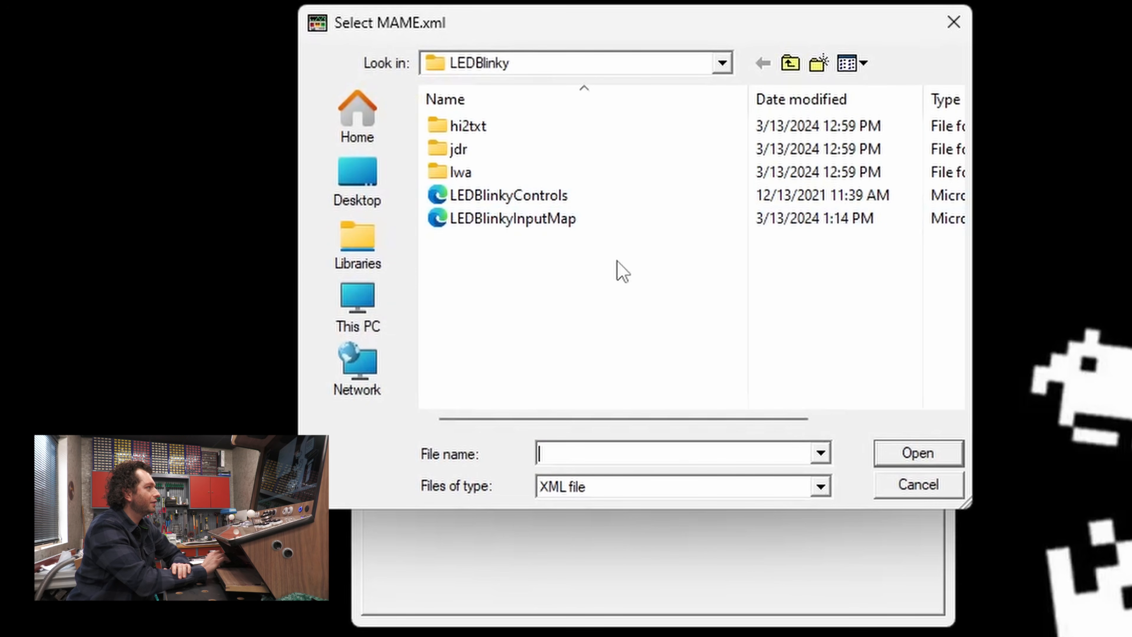
click(371, 322)
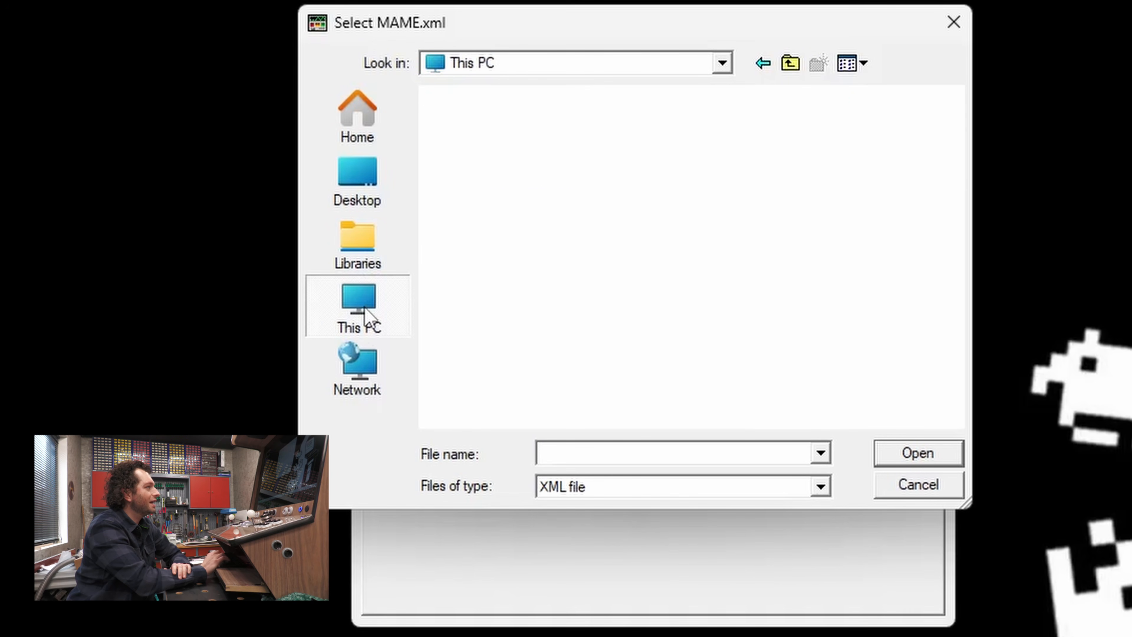
double_click(566, 209)
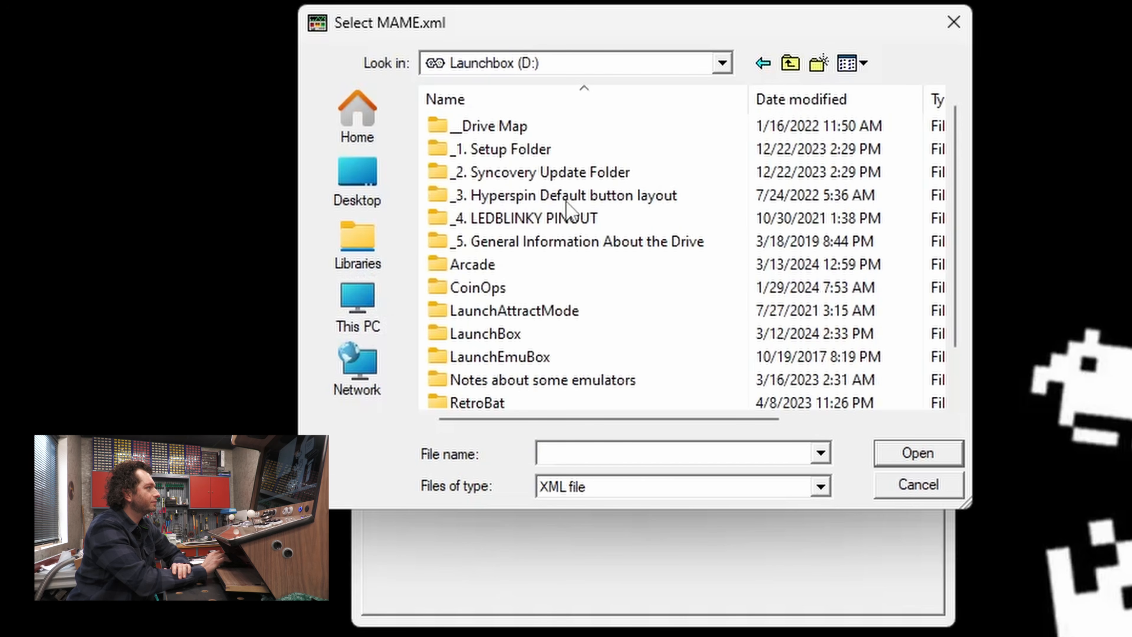
double_click(508, 265)
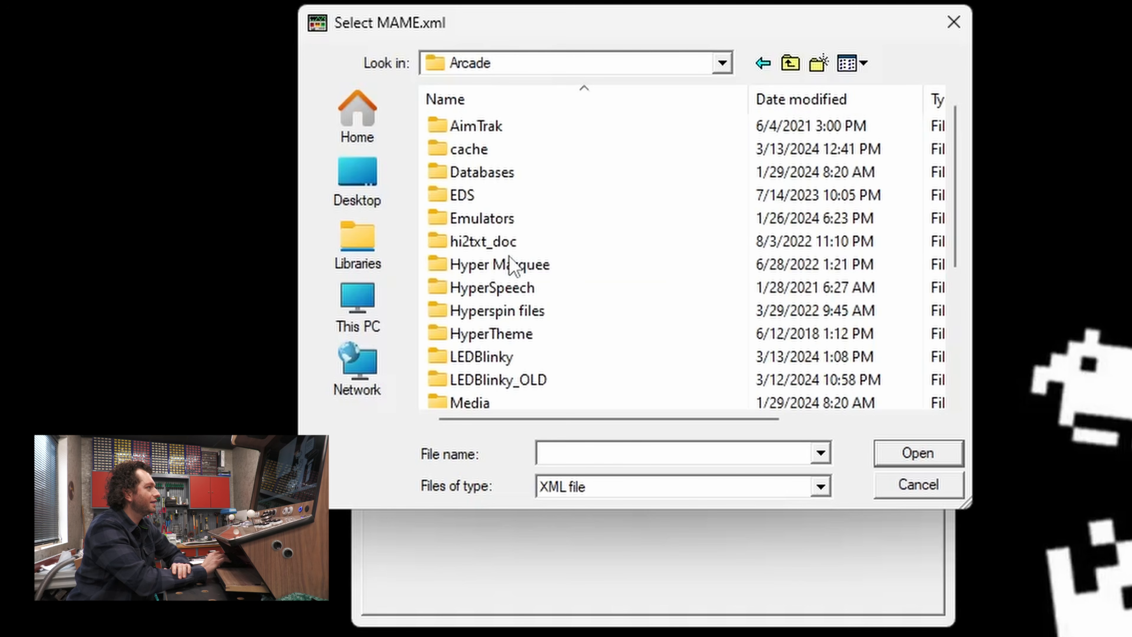
click(499, 245)
double_click(501, 219)
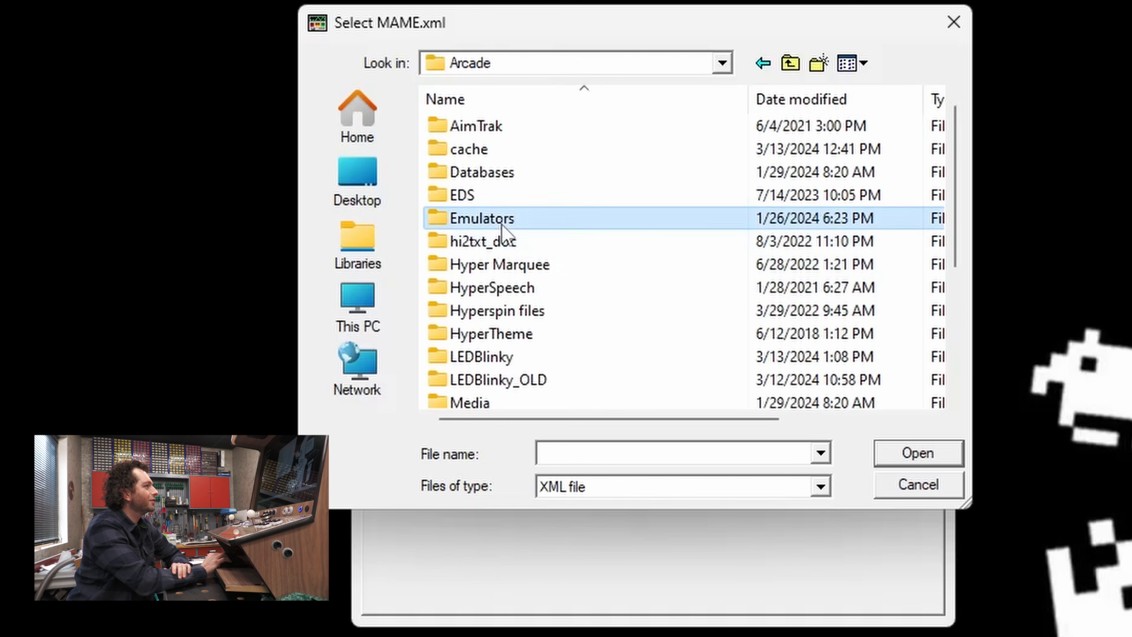
scroll(527, 317, down, 9)
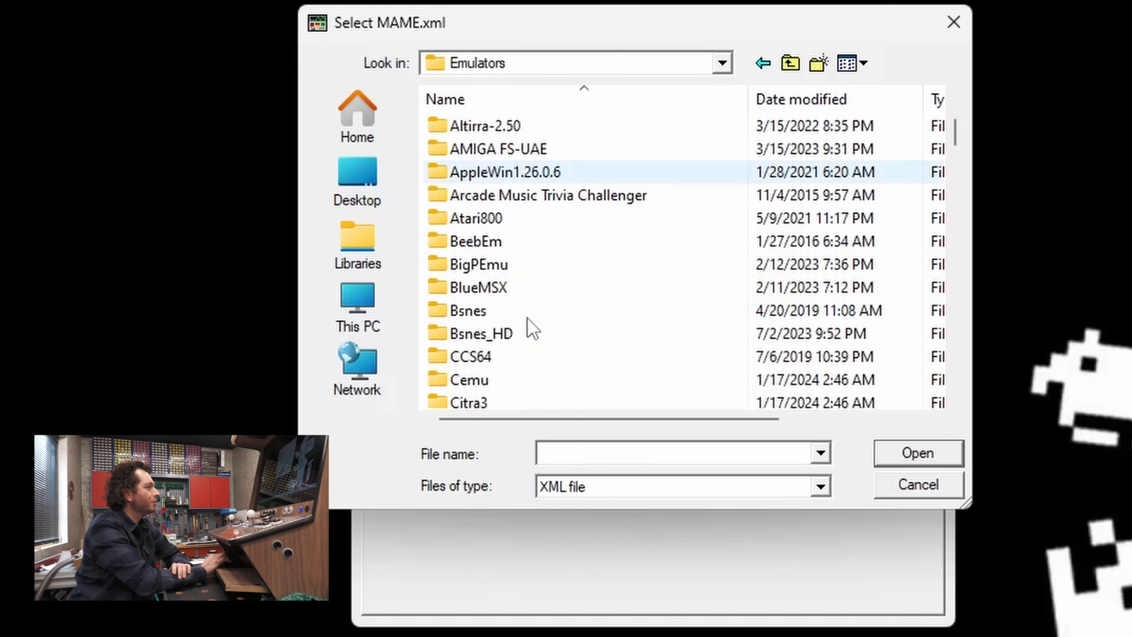
scroll(527, 317, down, 6)
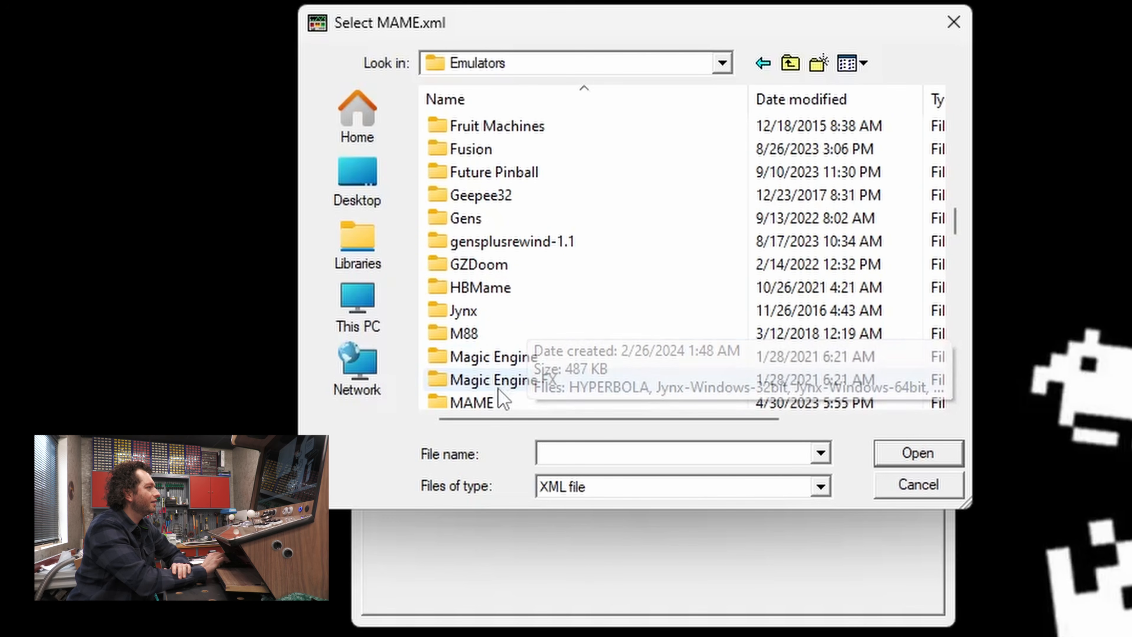
double_click(496, 401)
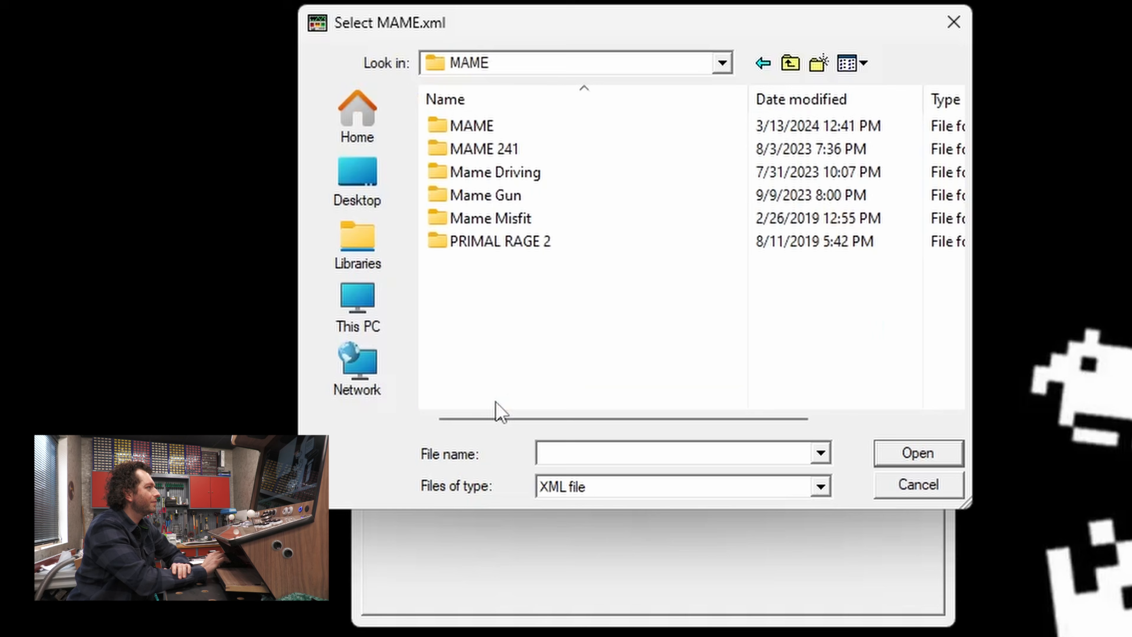
double_click(498, 131)
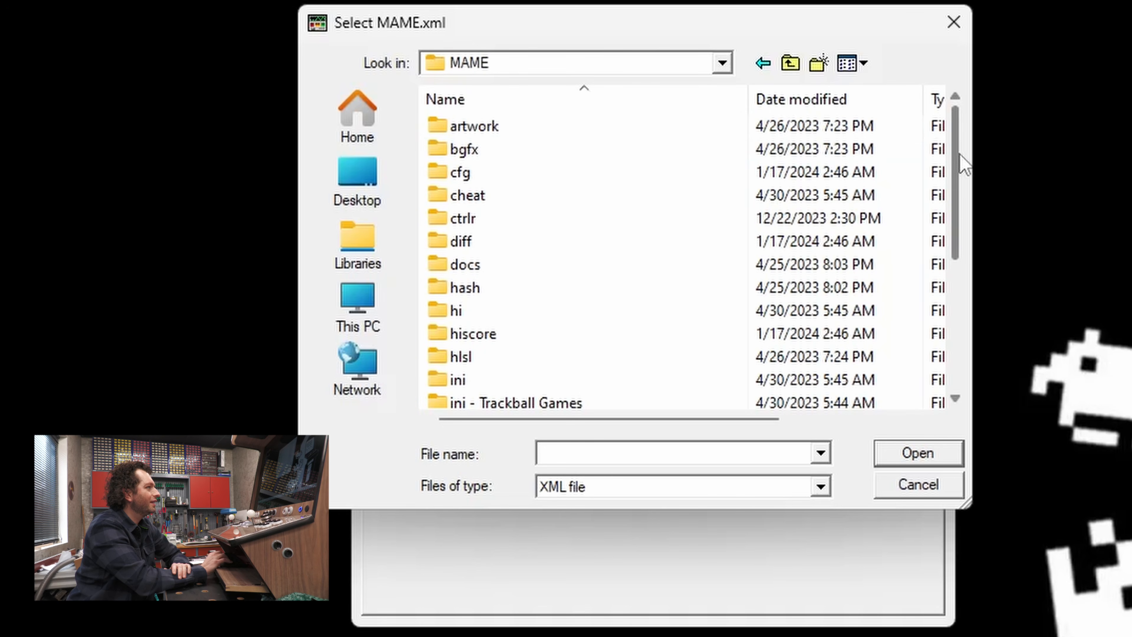
drag(959, 156, 959, 290)
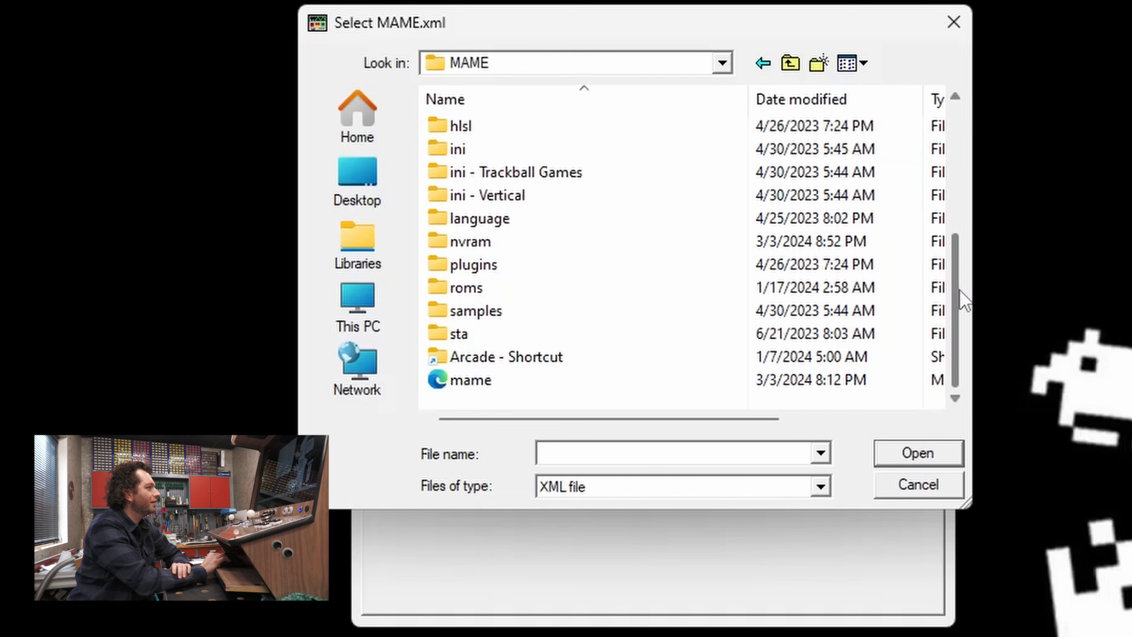
Step: Rename the existing mame XML file in the MAME folder to mame_old
click(495, 380)
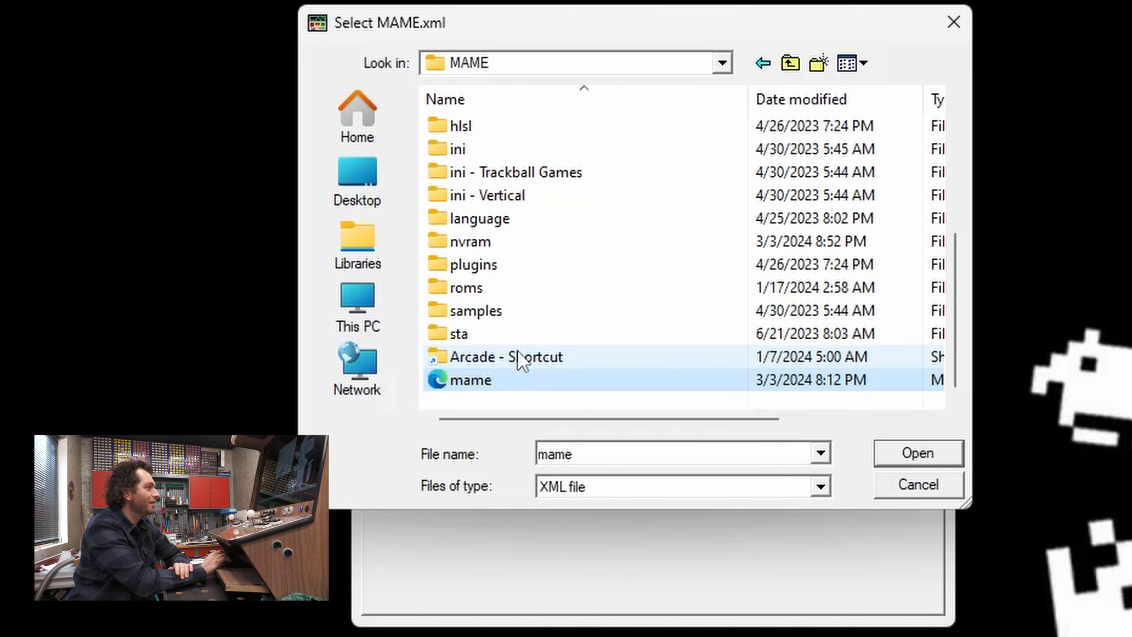
click(516, 362)
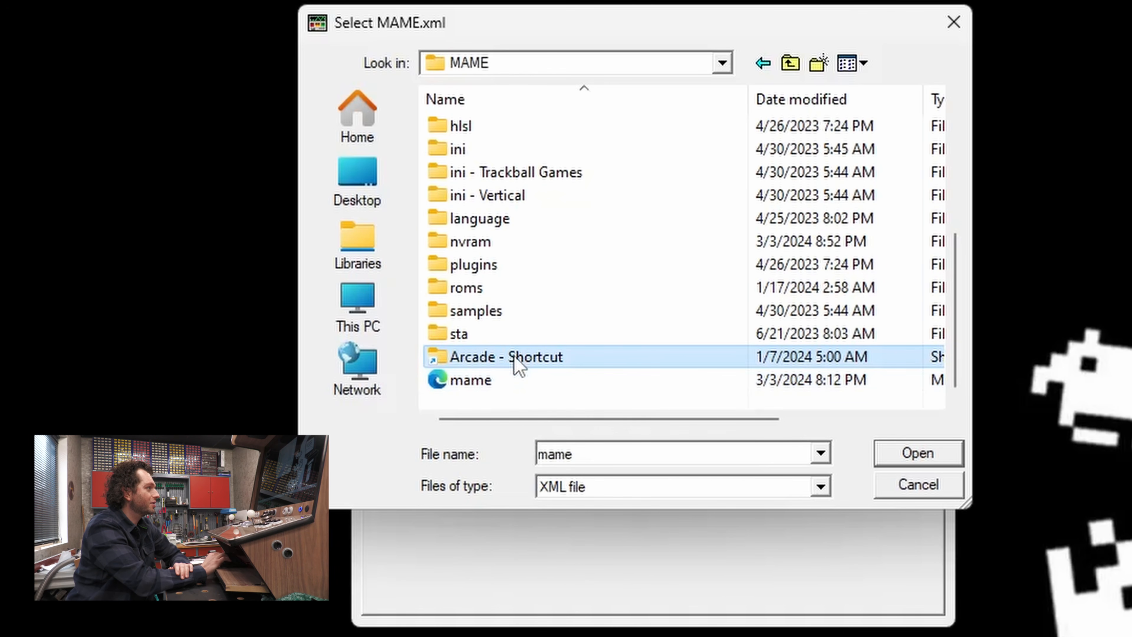
click(499, 380)
click(498, 380)
click(500, 380)
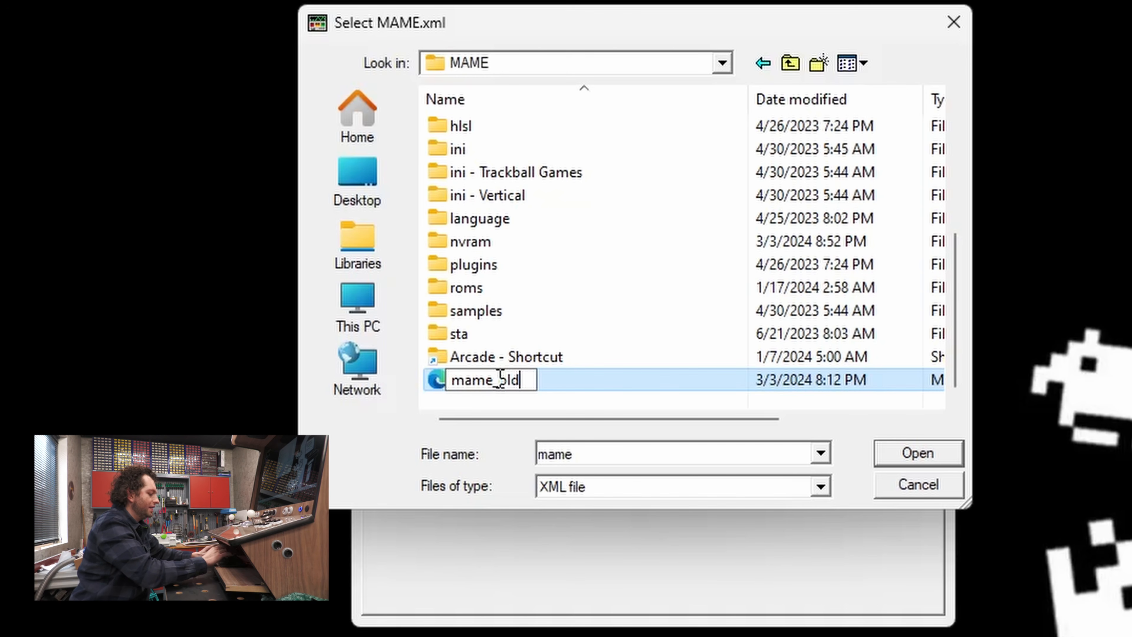
click(530, 395)
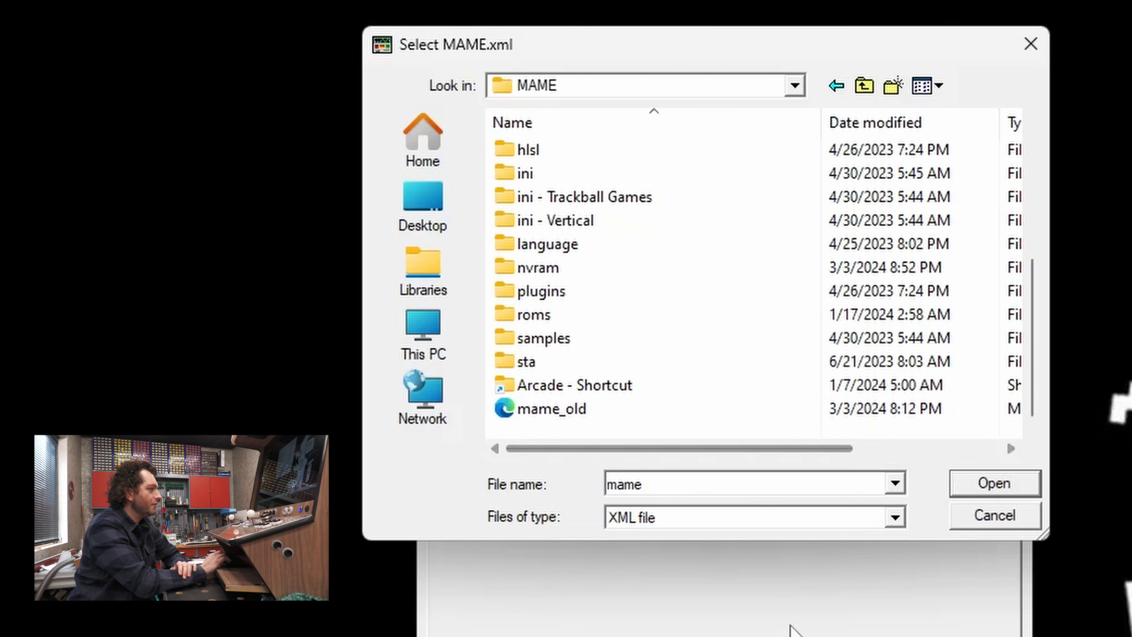
Step: Switch to File Explorer and open the folder D:\Arcade\Emulators\MAME\MAME
click(543, 636)
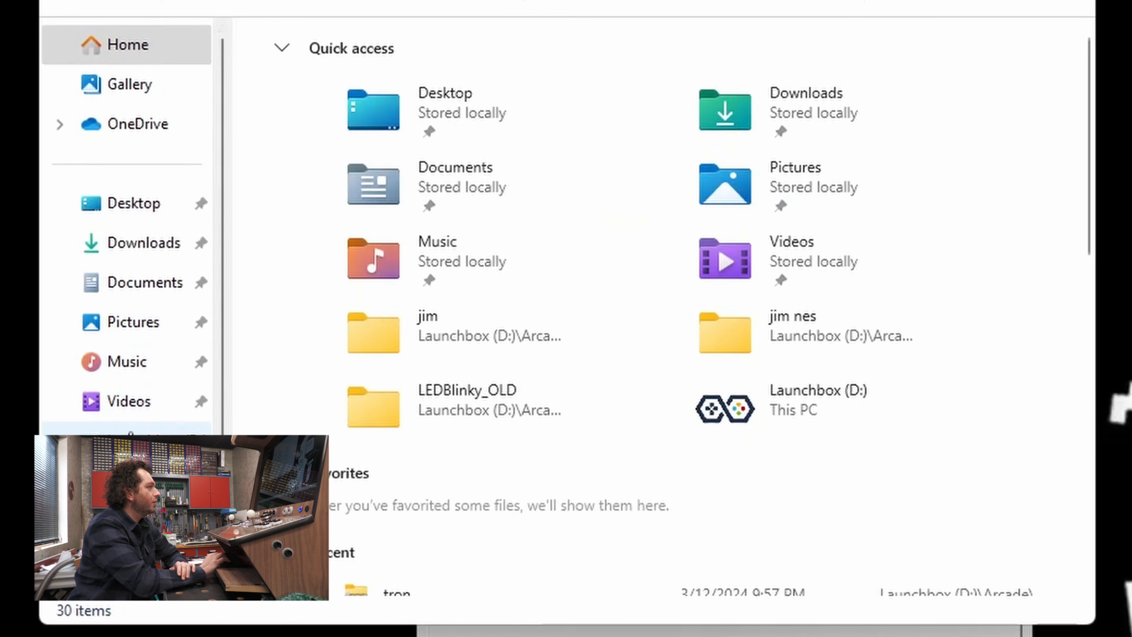
click(128, 431)
double_click(355, 310)
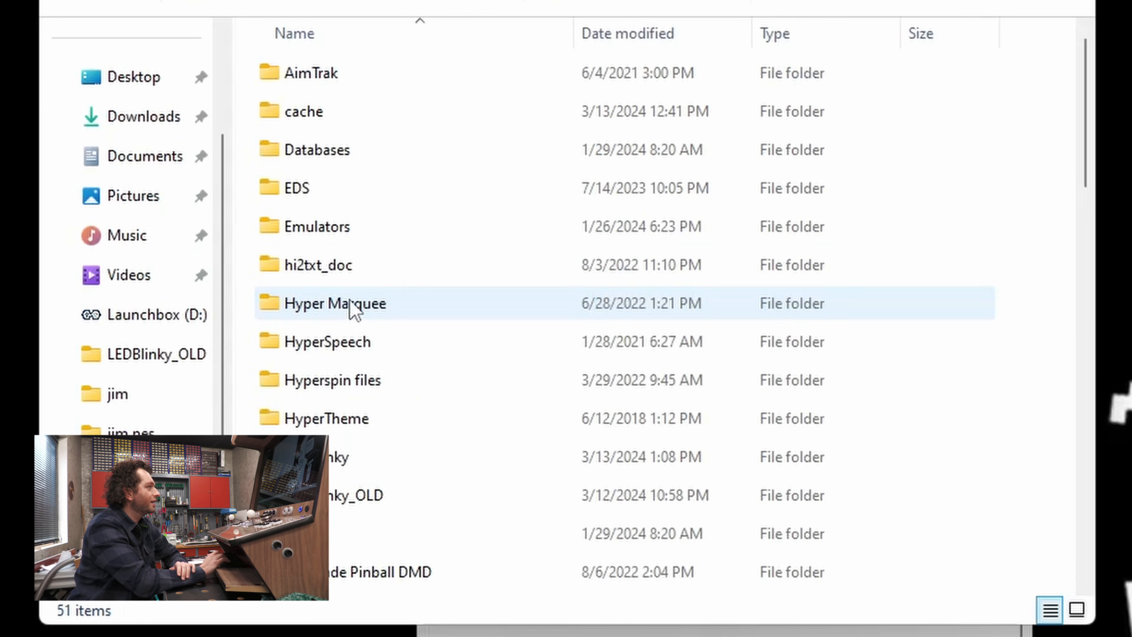
click(354, 271)
key(e)
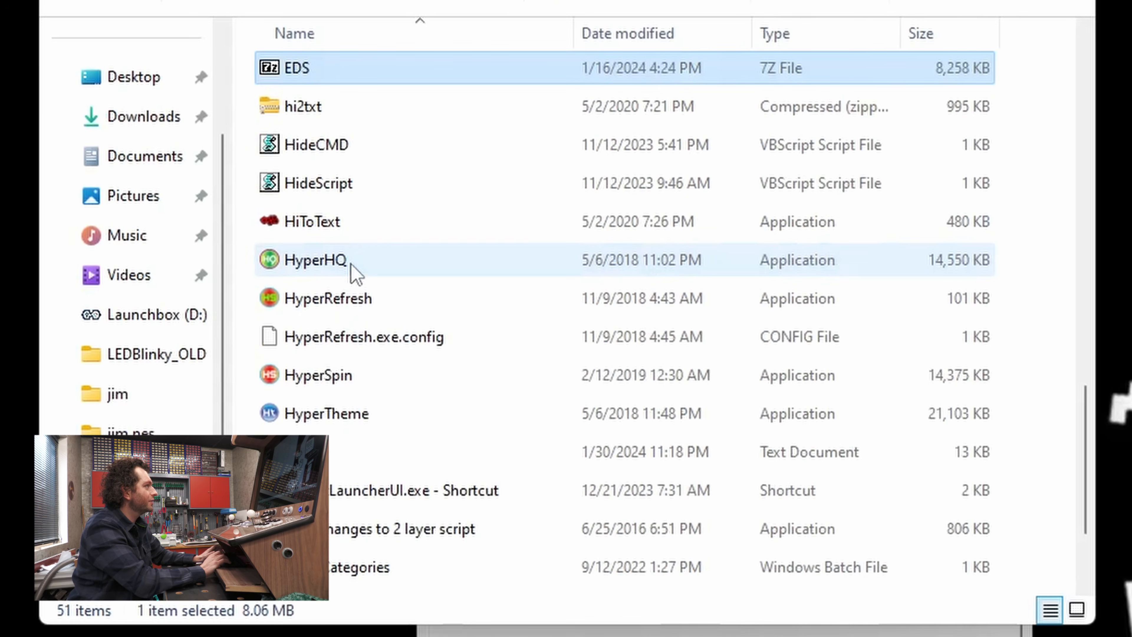
key(e)
key(e)
double_click(336, 127)
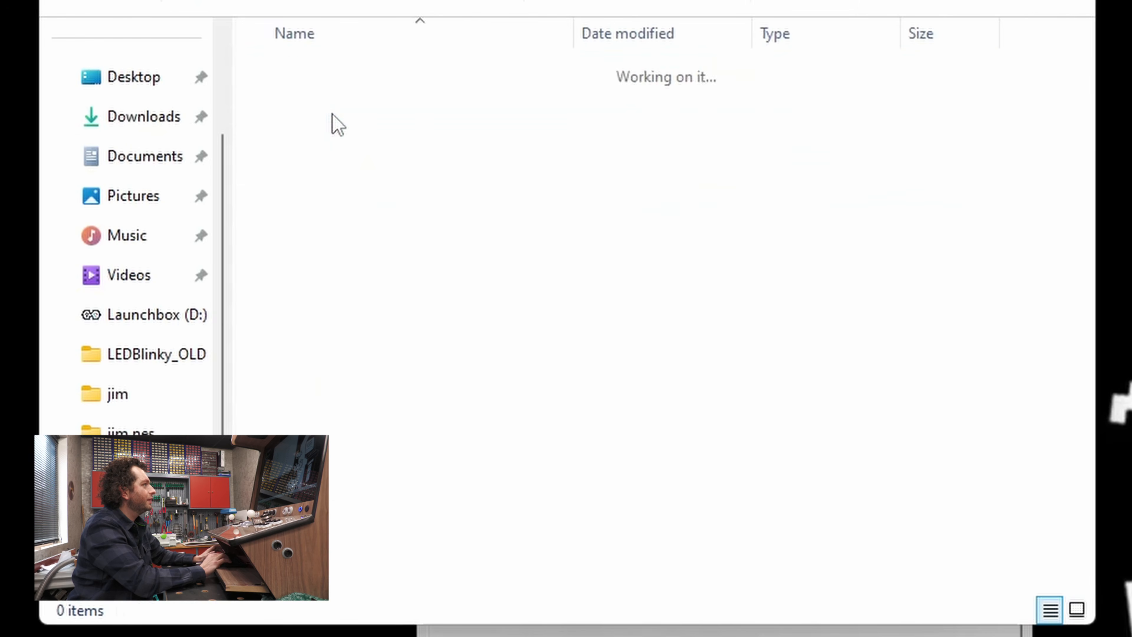
key(m)
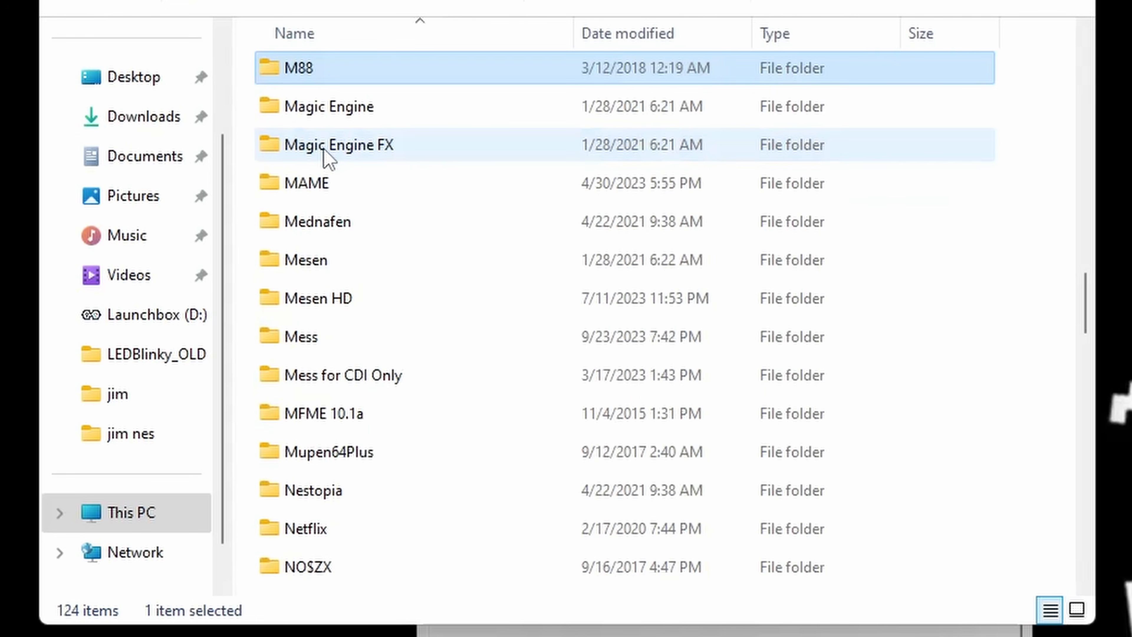
double_click(324, 181)
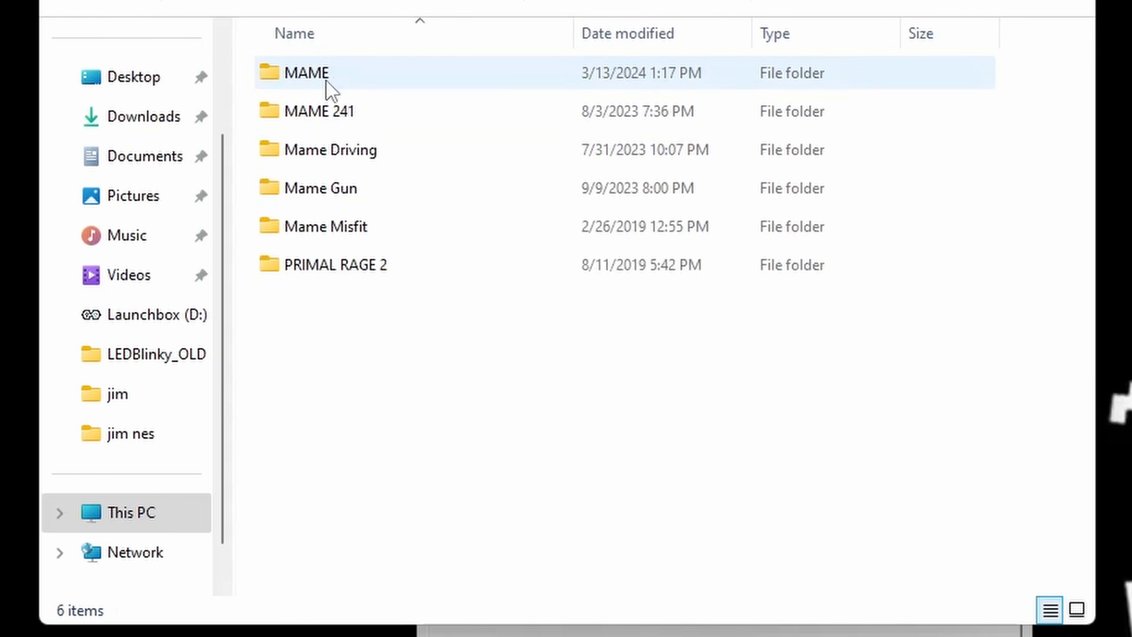
double_click(323, 74)
Step: Find the mame64 application in the MAME folder and launch it
scroll(346, 220, down, 3)
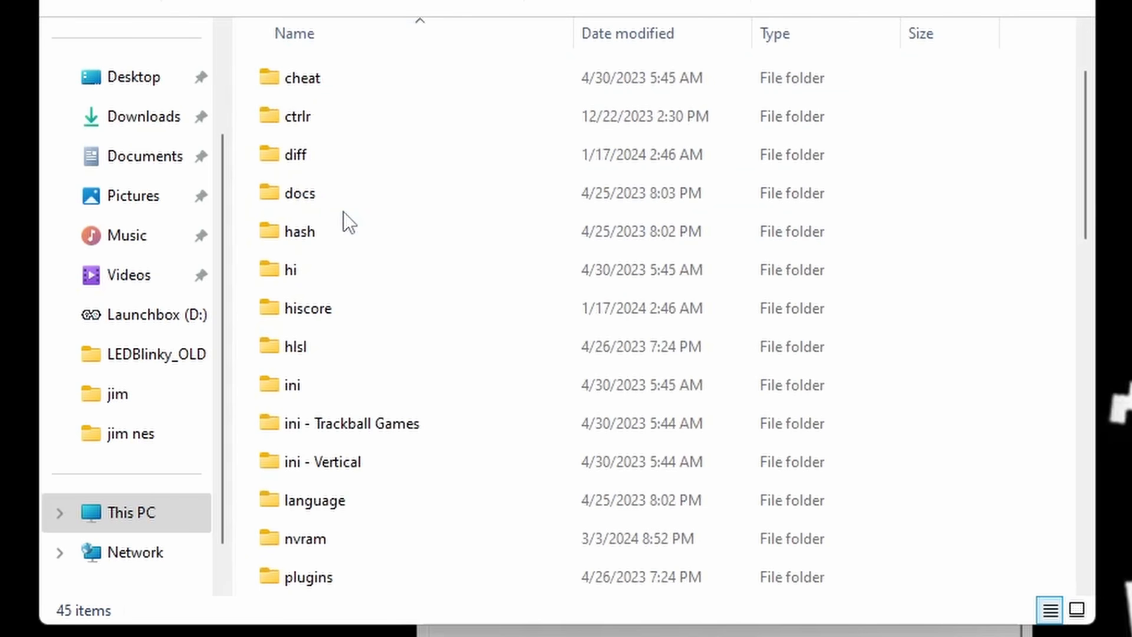
scroll(344, 212, down, 6)
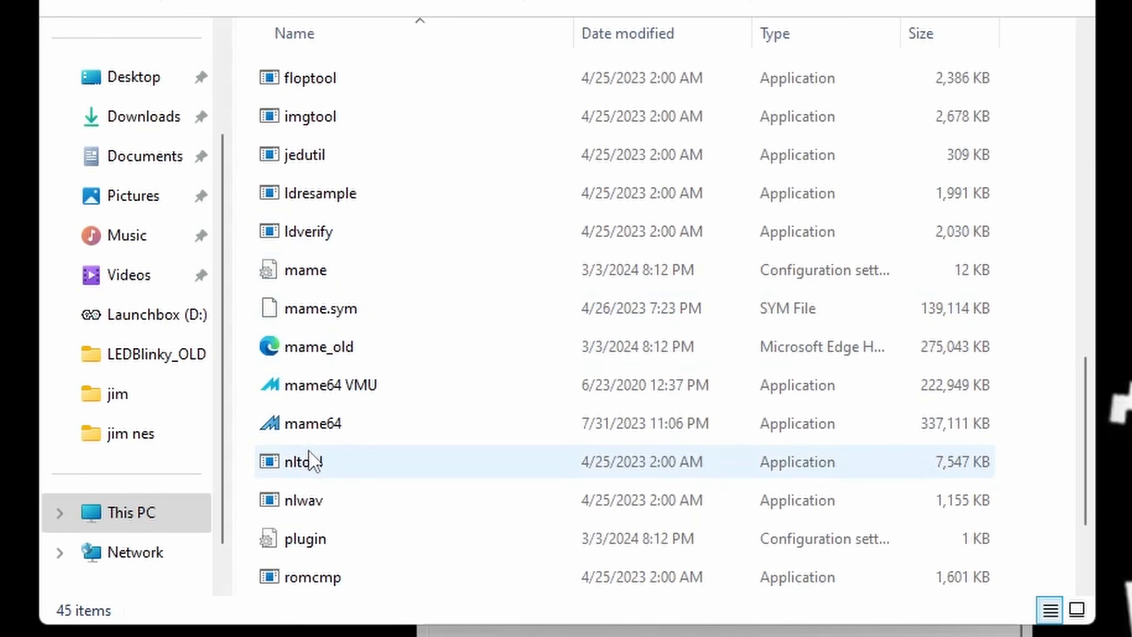
mouse_move(308, 431)
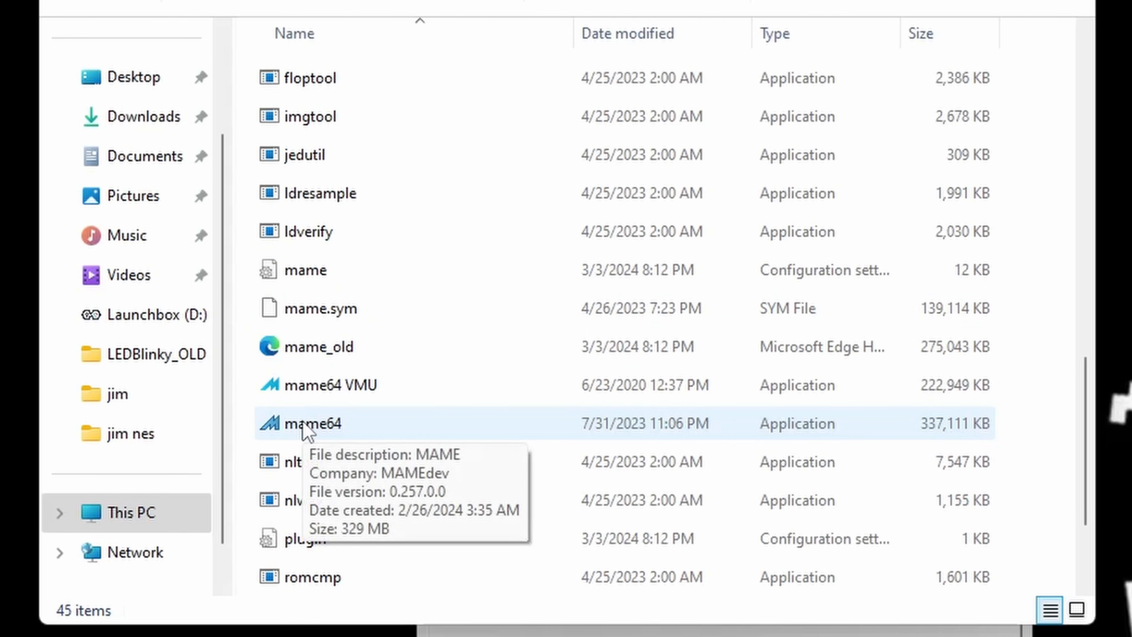
double_click(303, 425)
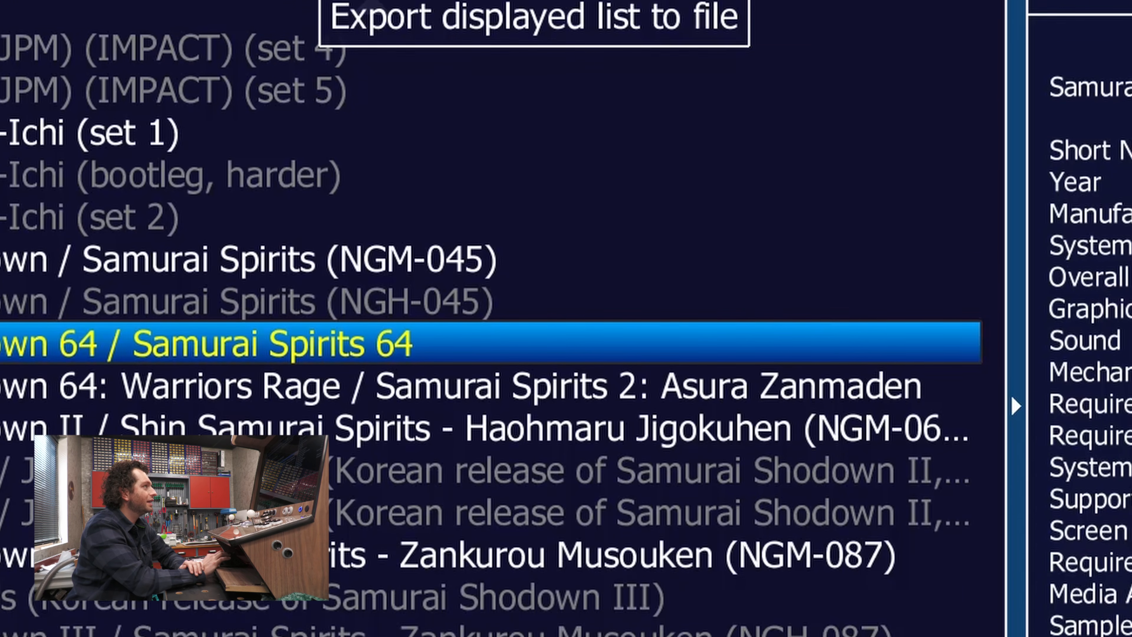
Step: Export MAME's displayed system list to a file in XML format (like -listxml) and return to the previous menu
click(535, 1)
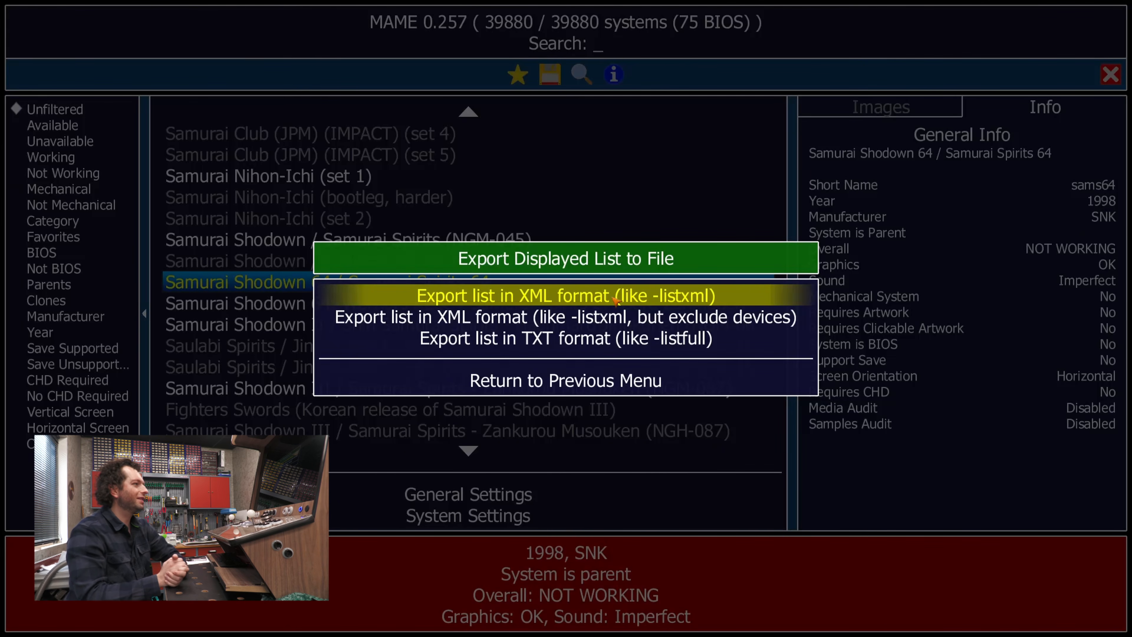
click(660, 190)
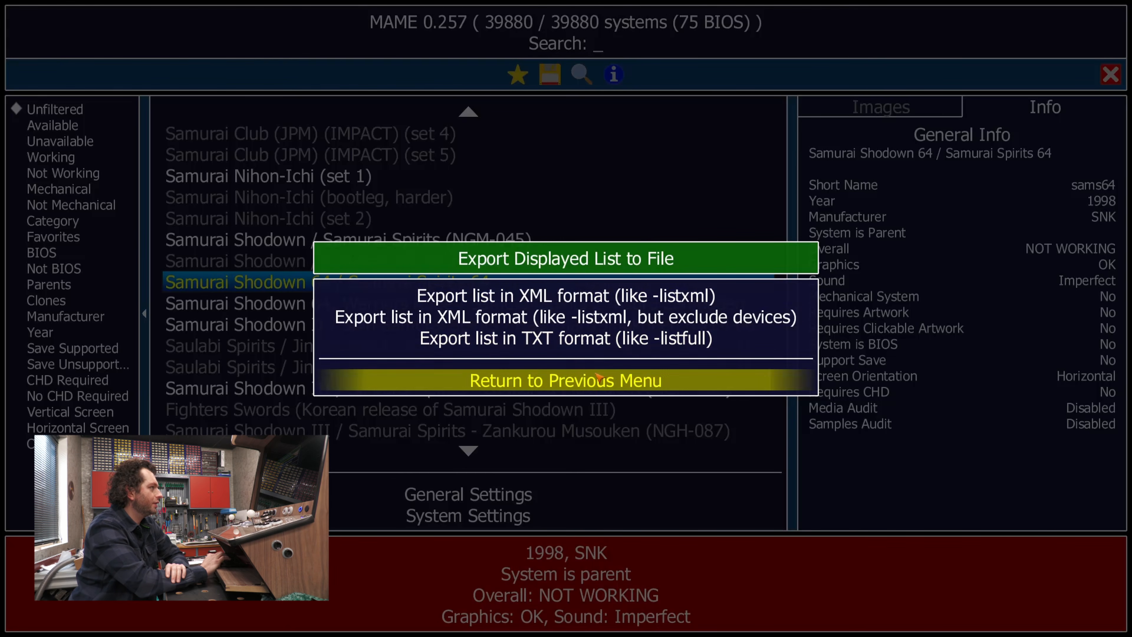
click(597, 380)
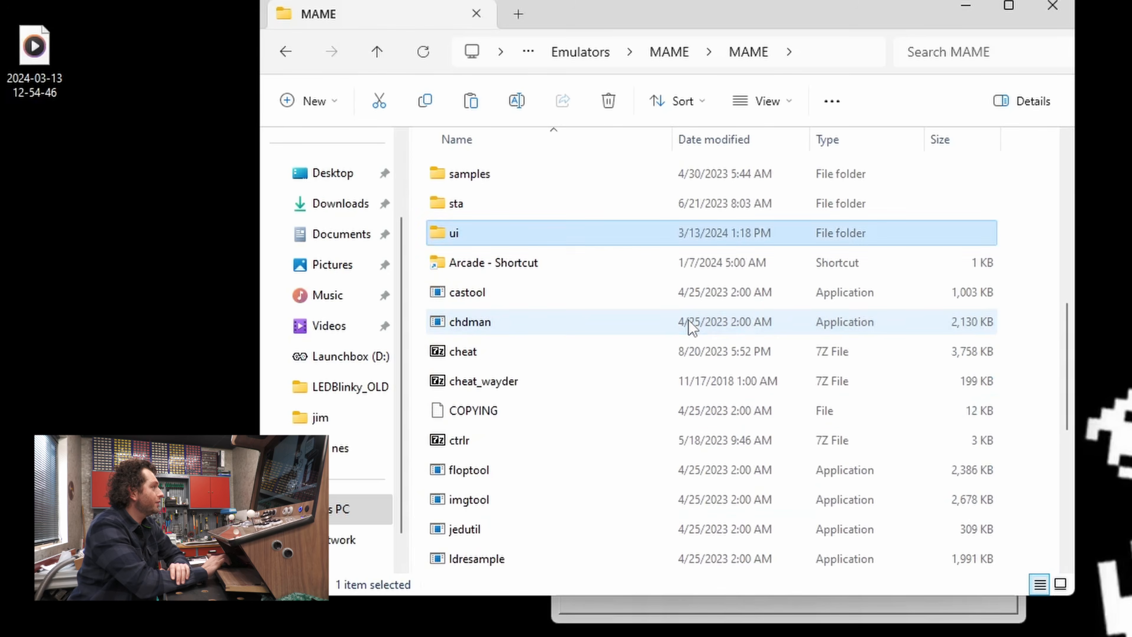
Step: Transfer the exported XML file from the ui subfolder into its parent MAME folder in File Explorer
click(688, 323)
right_click(688, 322)
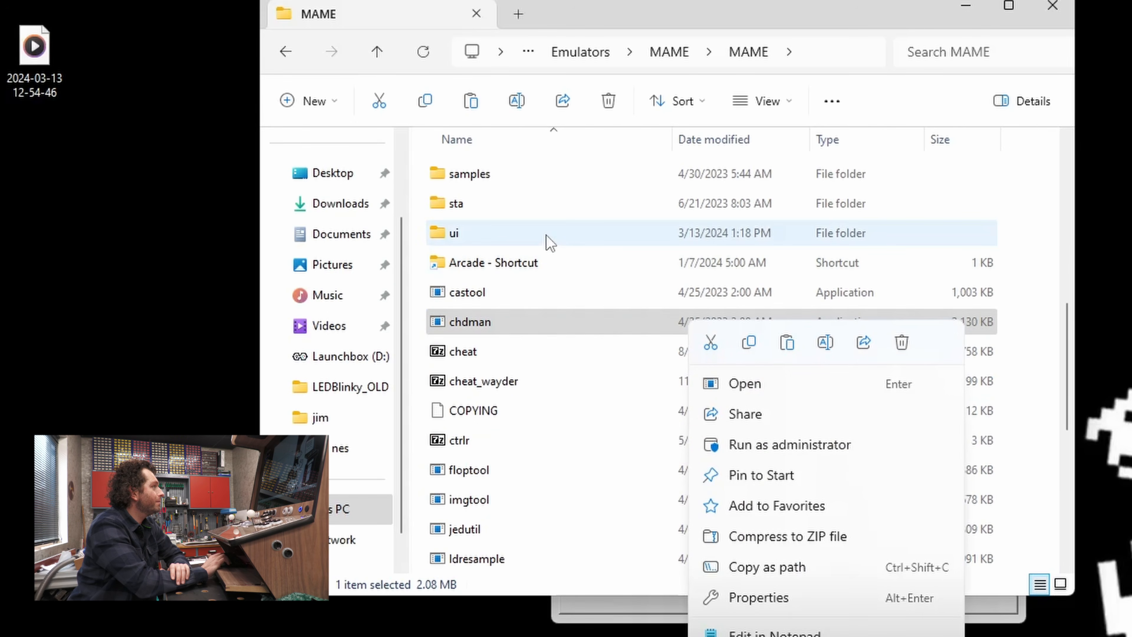
click(551, 243)
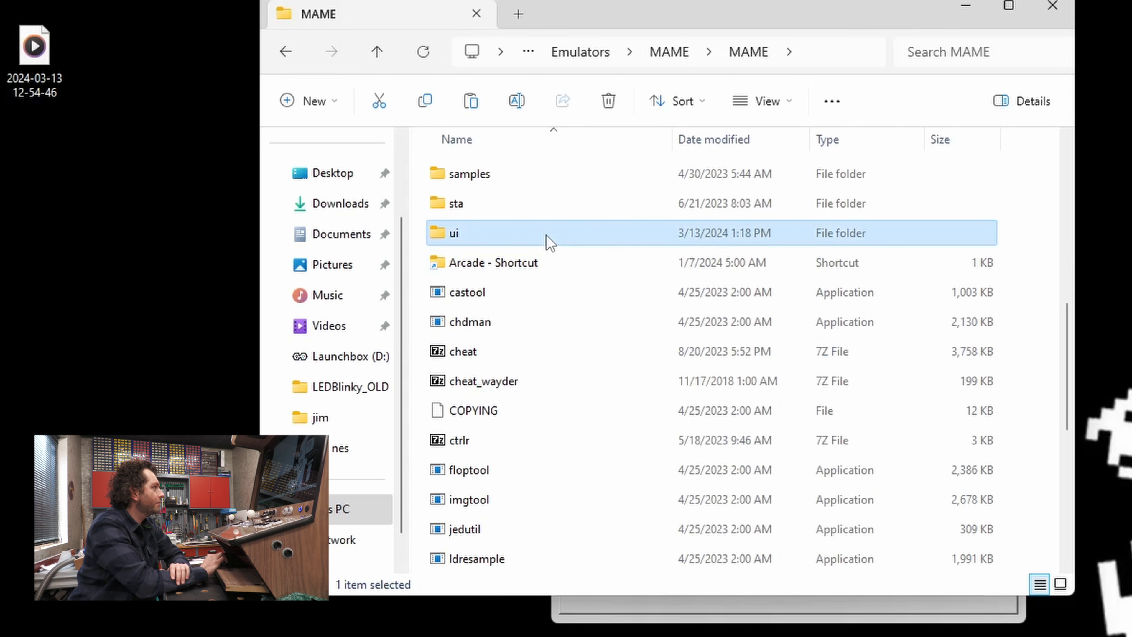
double_click(551, 243)
click(488, 172)
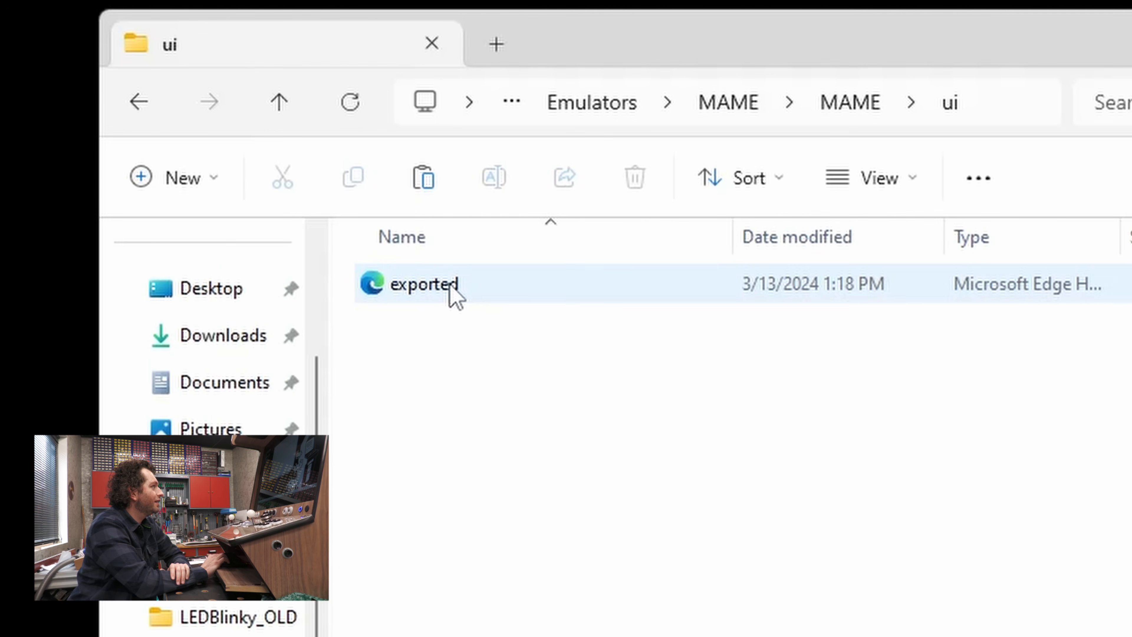
click(451, 289)
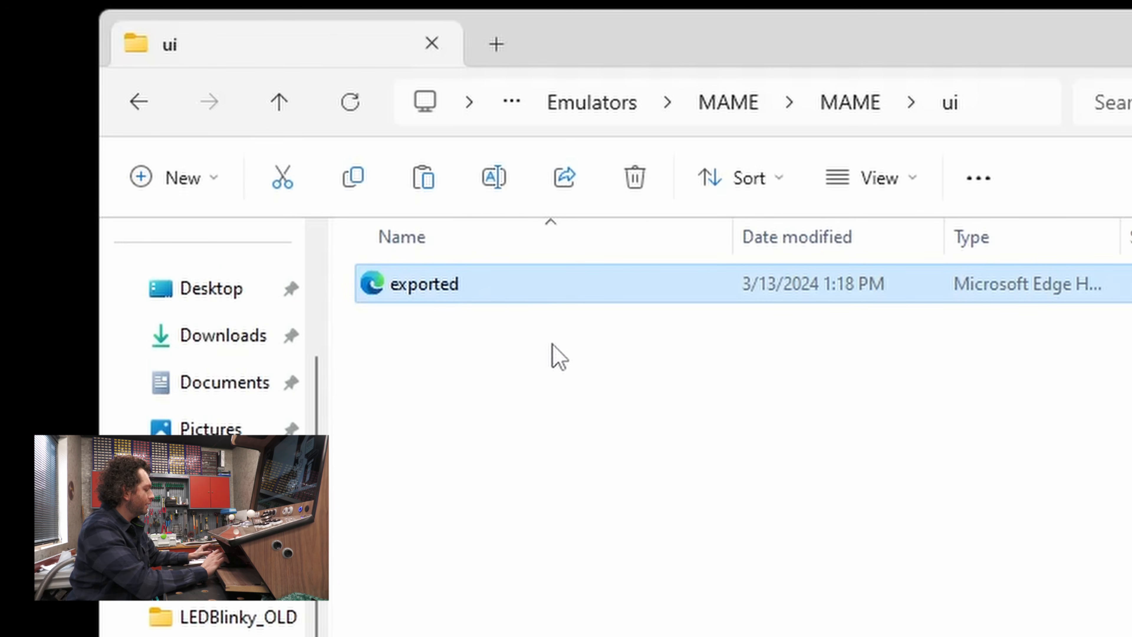
click(844, 113)
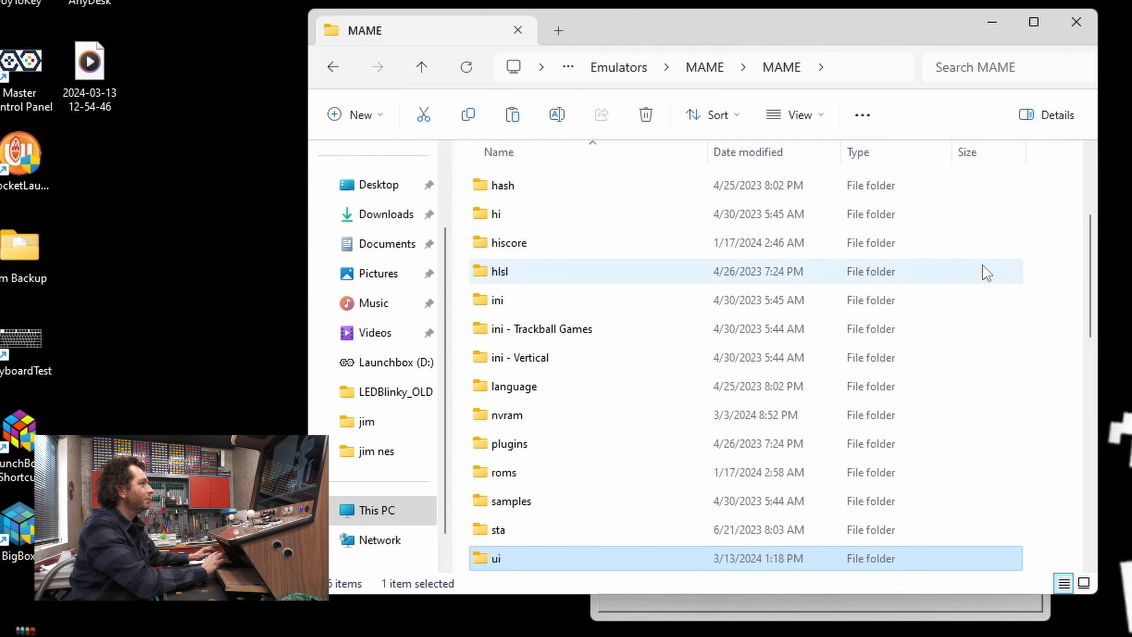
click(1067, 275)
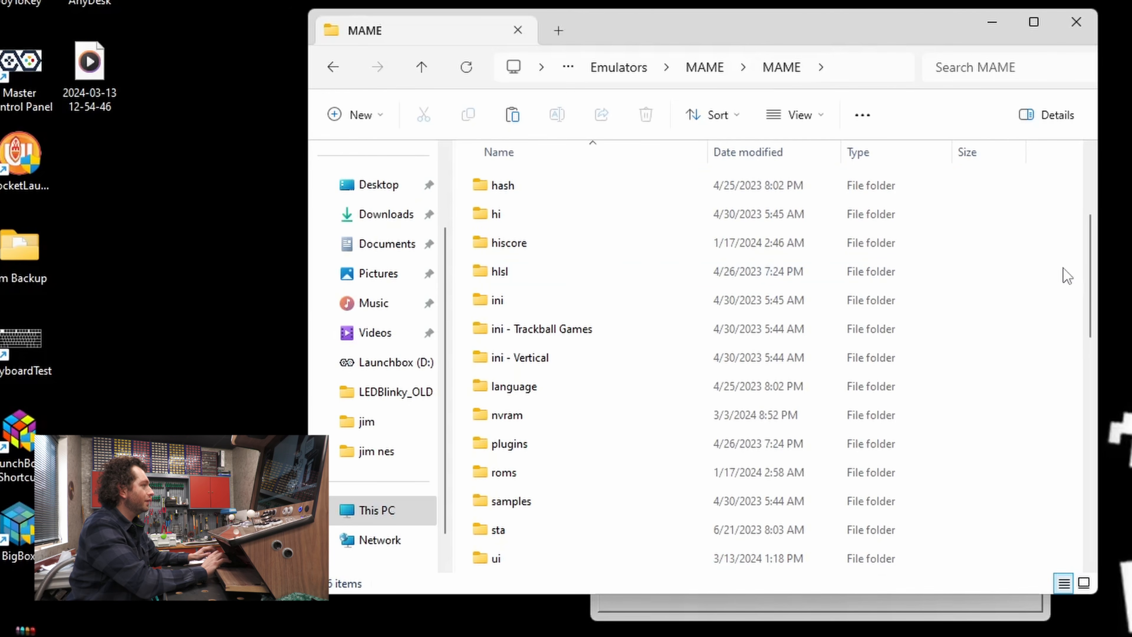
key(End)
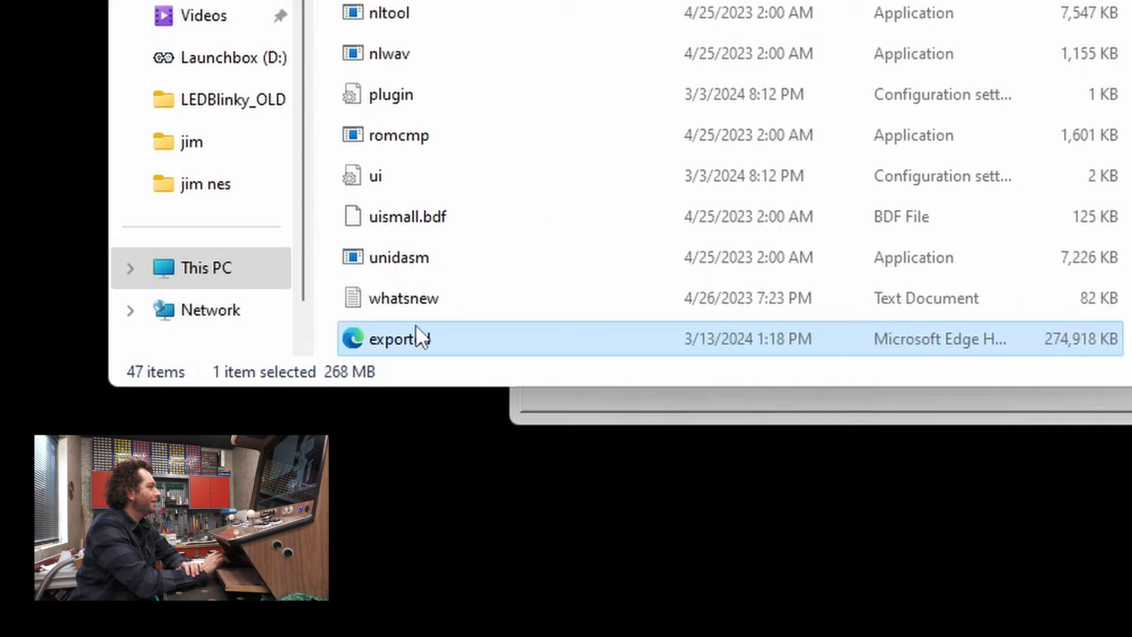
Step: Rename the exported XML file in the MAME folder as mame
click(418, 341)
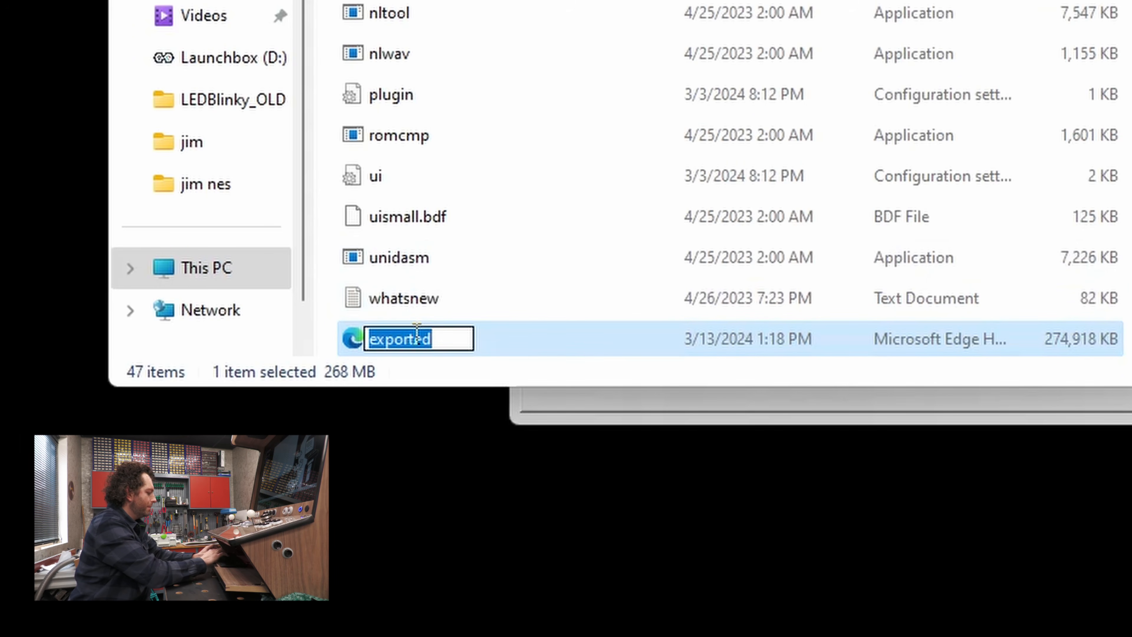
text(mame)
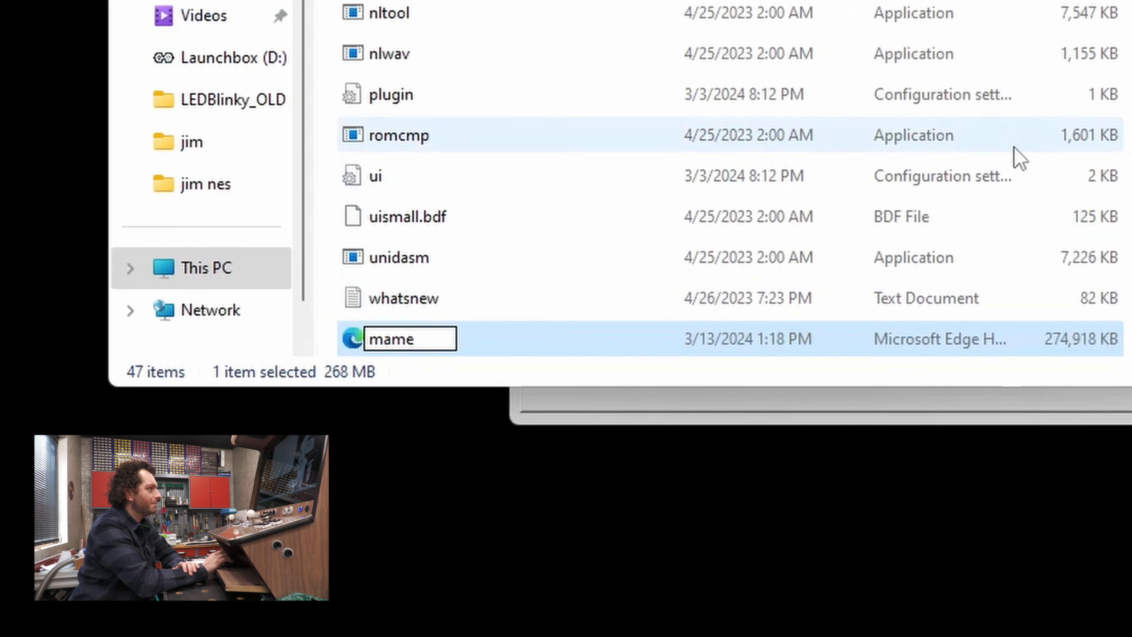
key(Return)
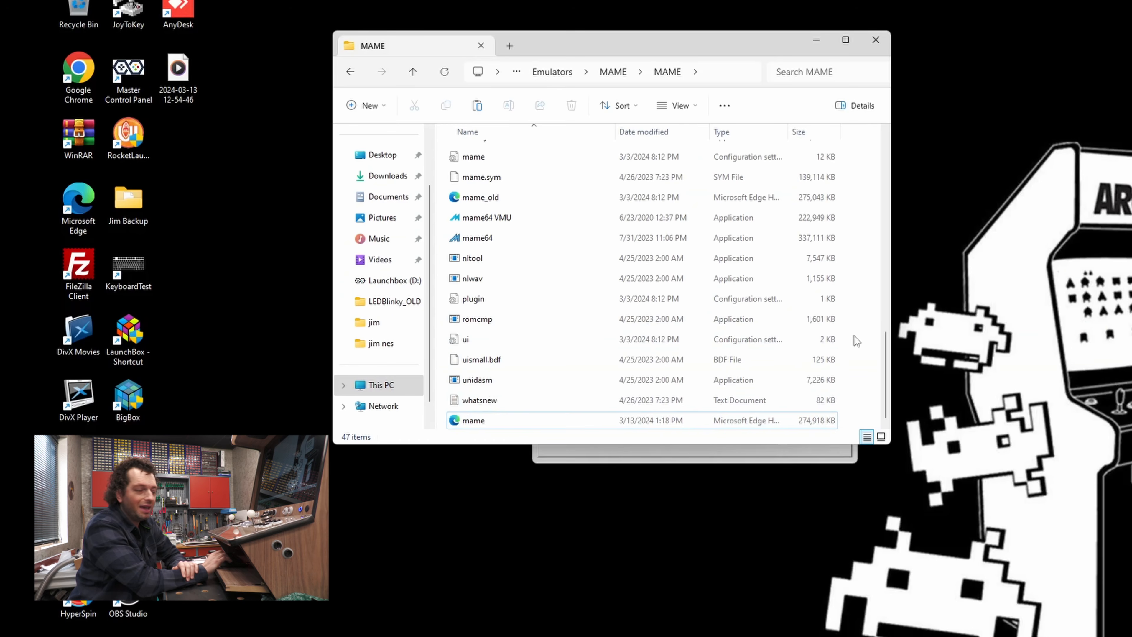
Step: Return to LEDBlinky Config and choose the new mame file in D:\Arcade\Emulators\MAME\MAME as the MAME.xml source
click(823, 463)
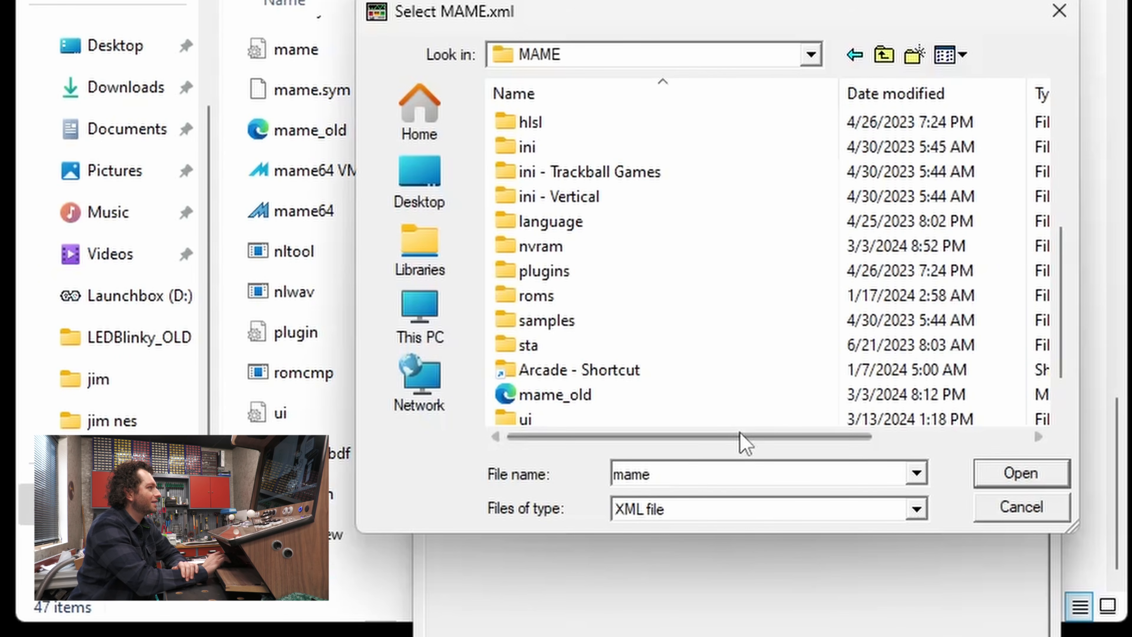
scroll(738, 324, down, 1)
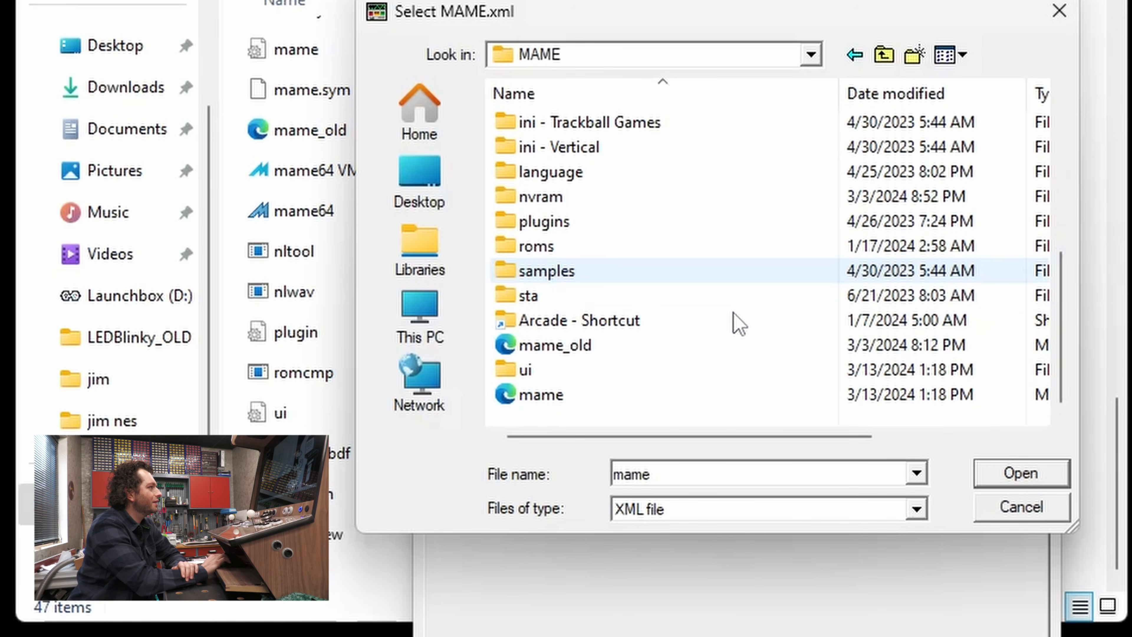
click(562, 401)
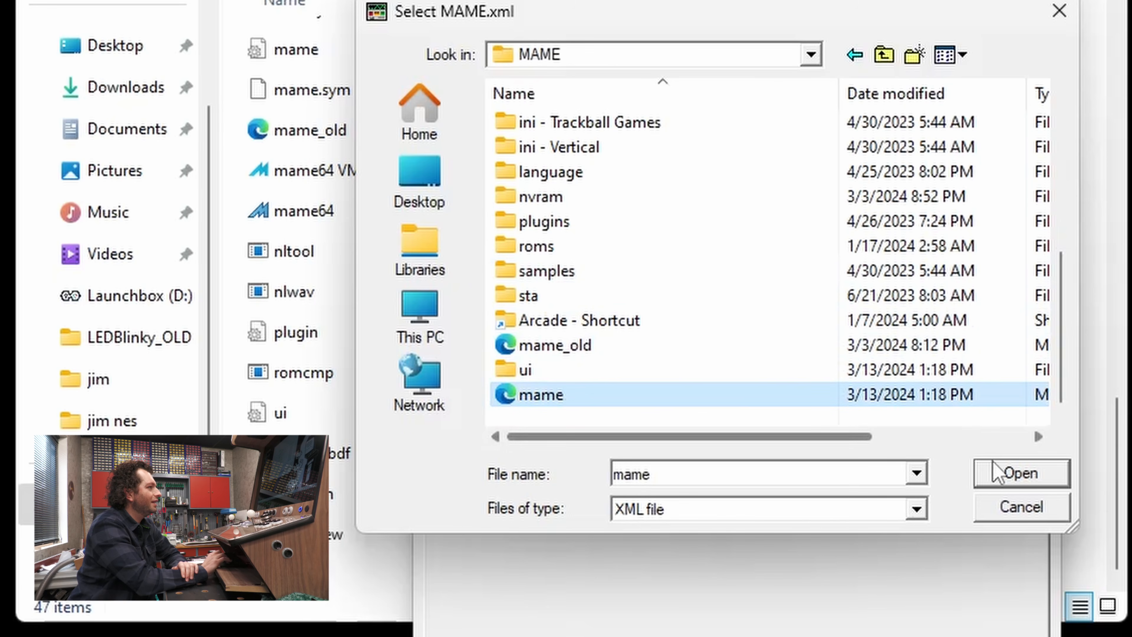
click(1021, 476)
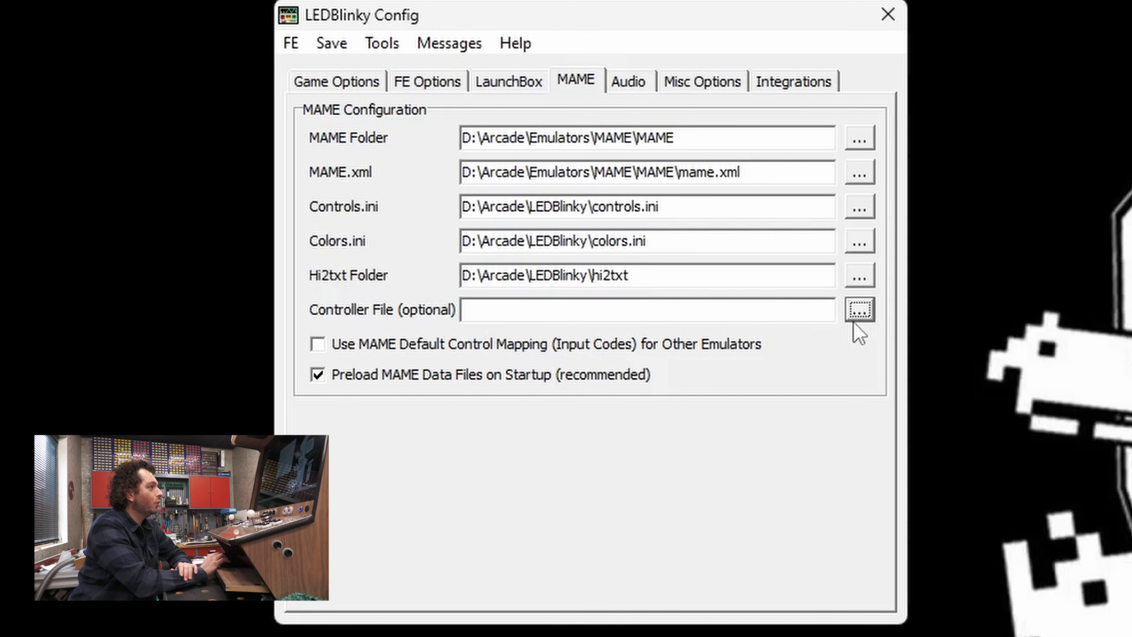
Step: Start choosing the optional MAME controller file and browse to the folder D:\Arcade\Emulators\MAME
click(858, 312)
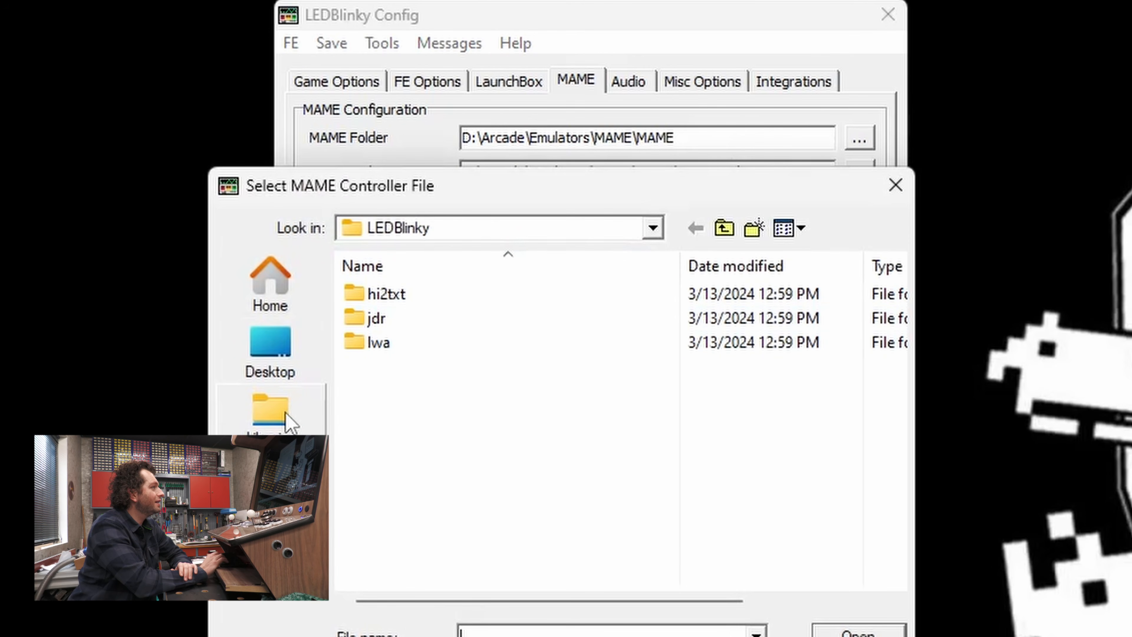
click(270, 484)
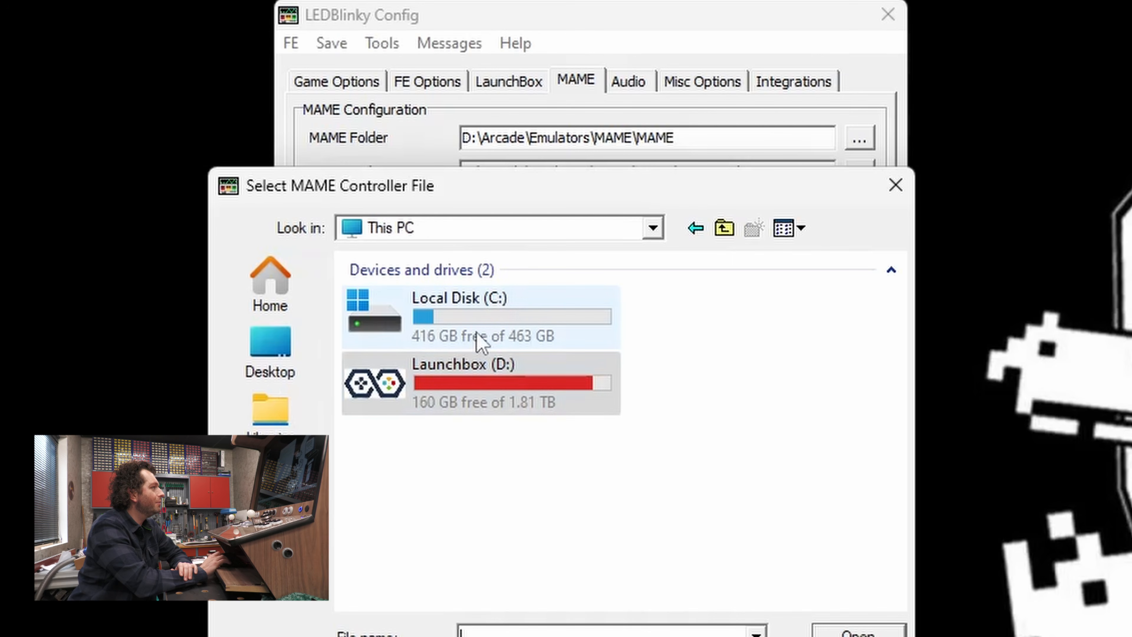
double_click(458, 391)
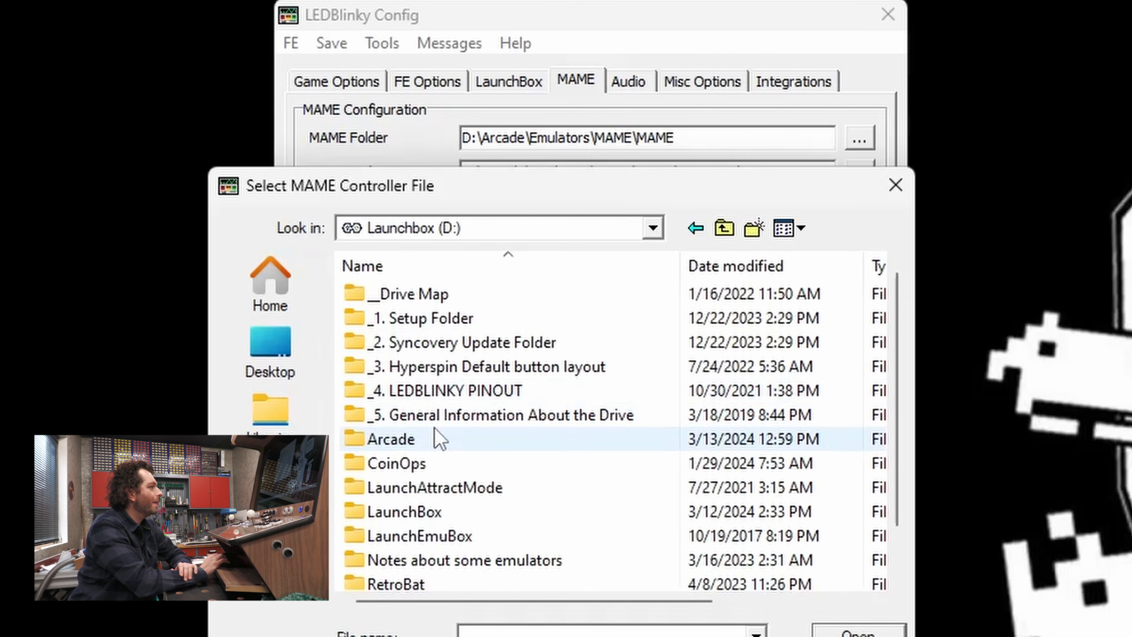
double_click(435, 437)
double_click(442, 391)
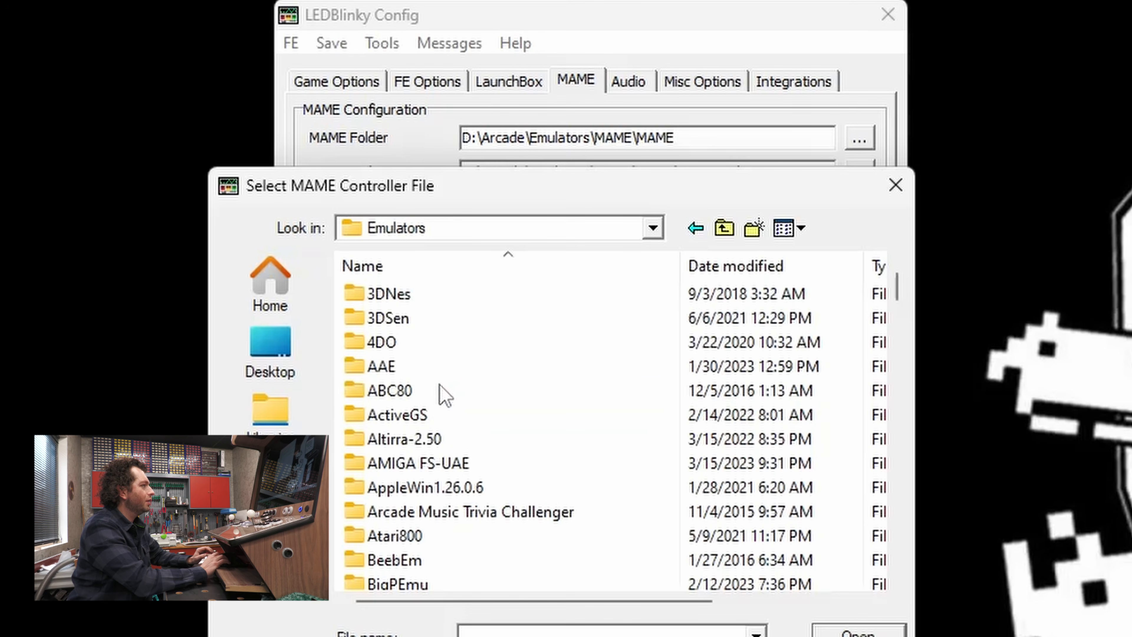
click(415, 399)
key(m)
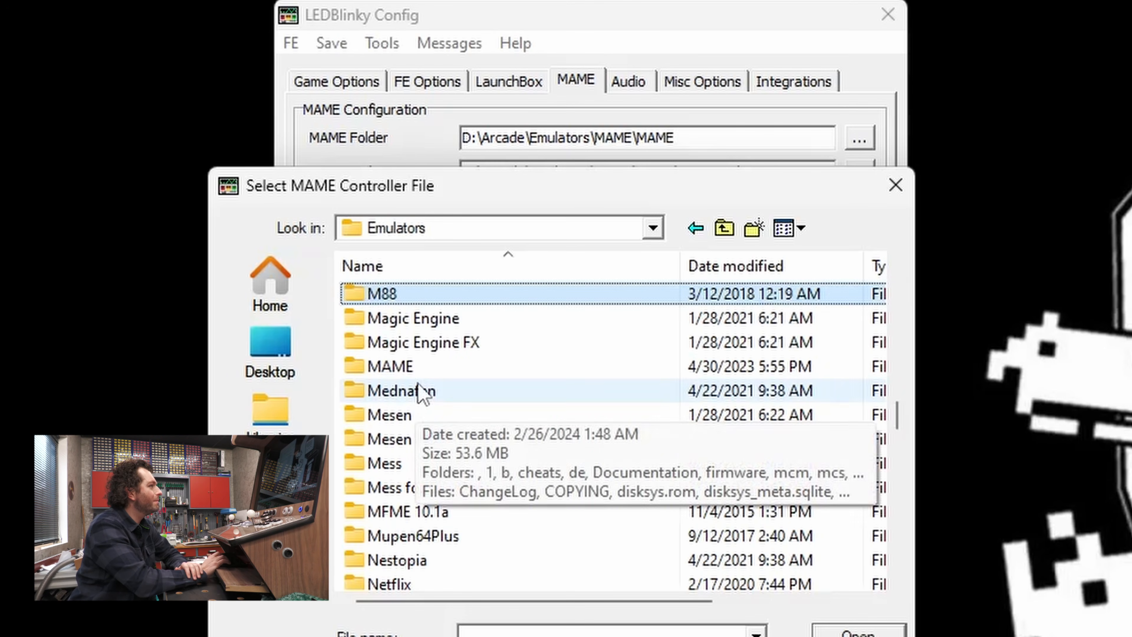
double_click(417, 370)
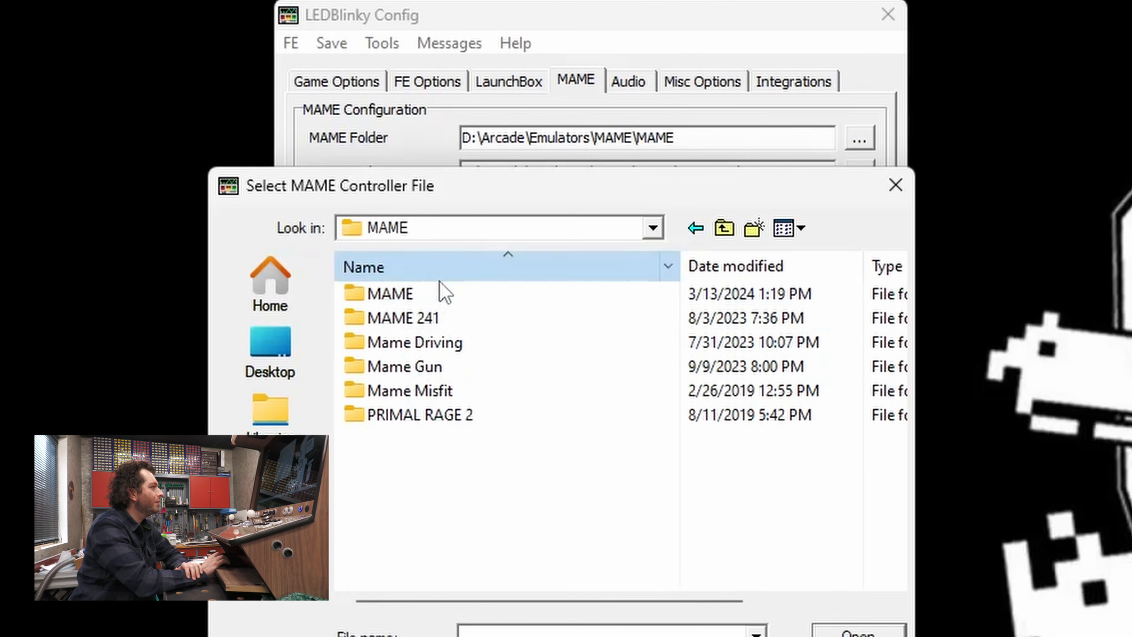
Step: Select xarcade.cfg from the ctrlr folder inside the MAME subfolder as the MAME controller file
click(442, 264)
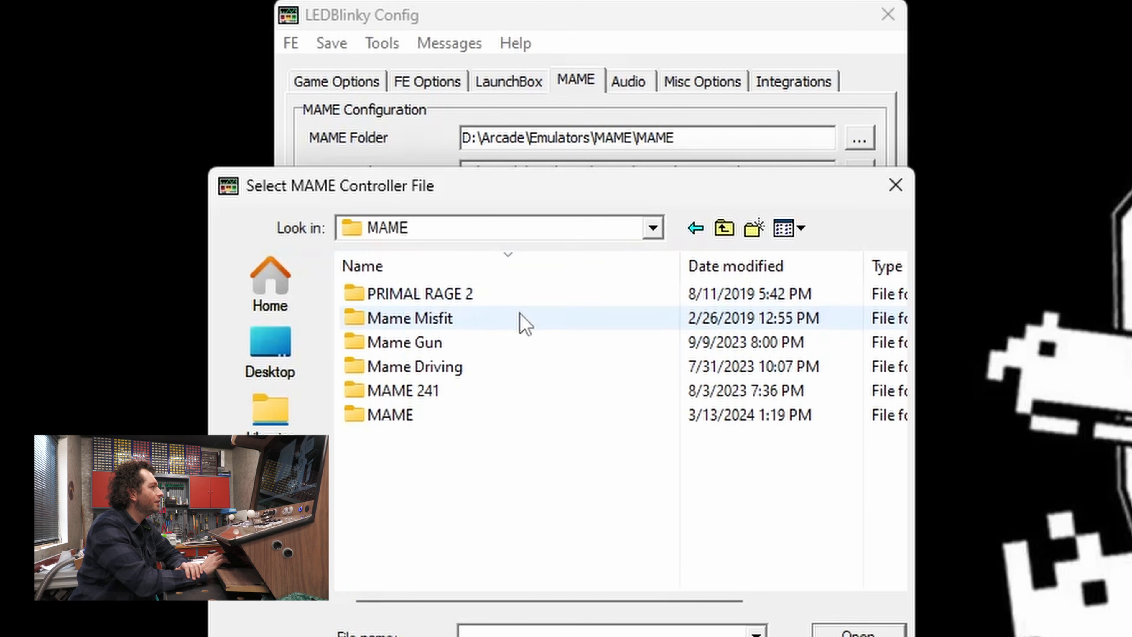
click(459, 400)
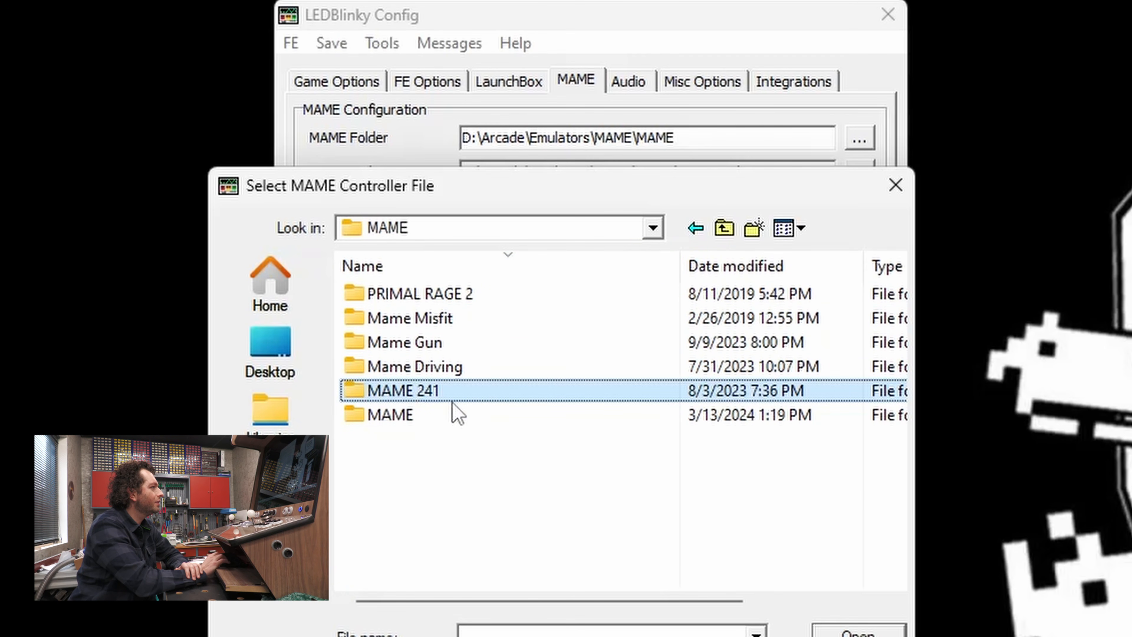
double_click(450, 414)
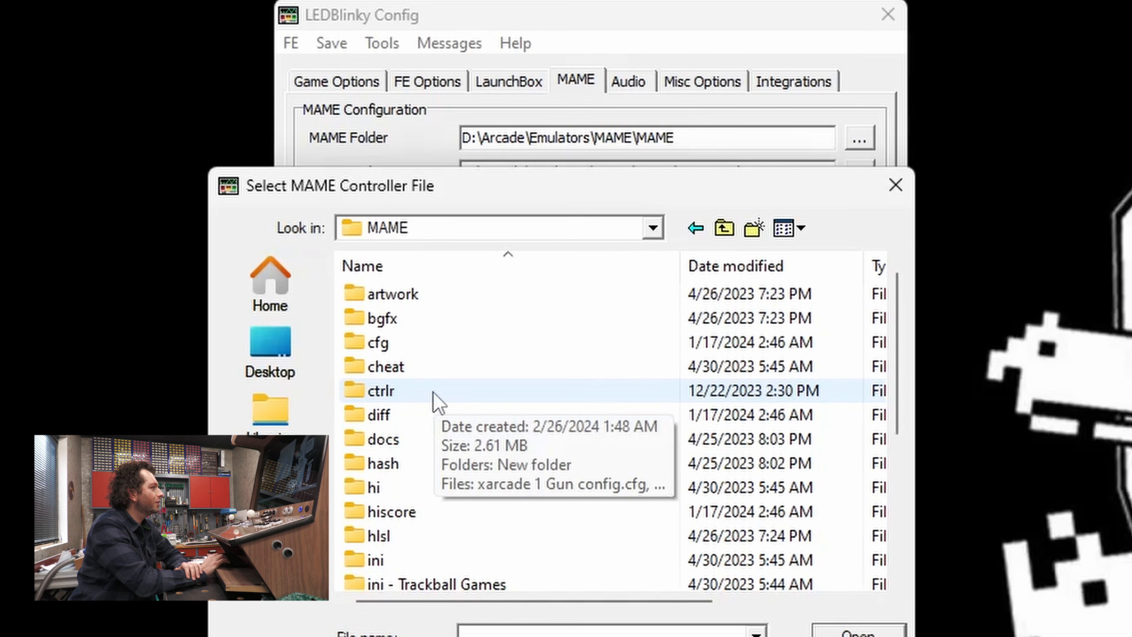
double_click(436, 400)
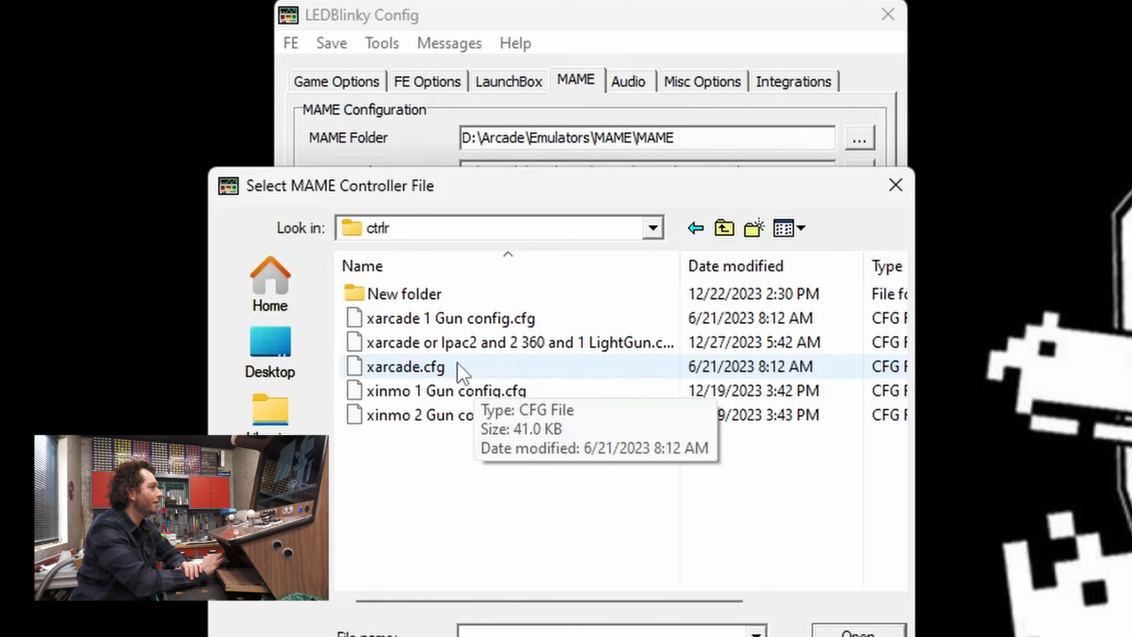
click(459, 367)
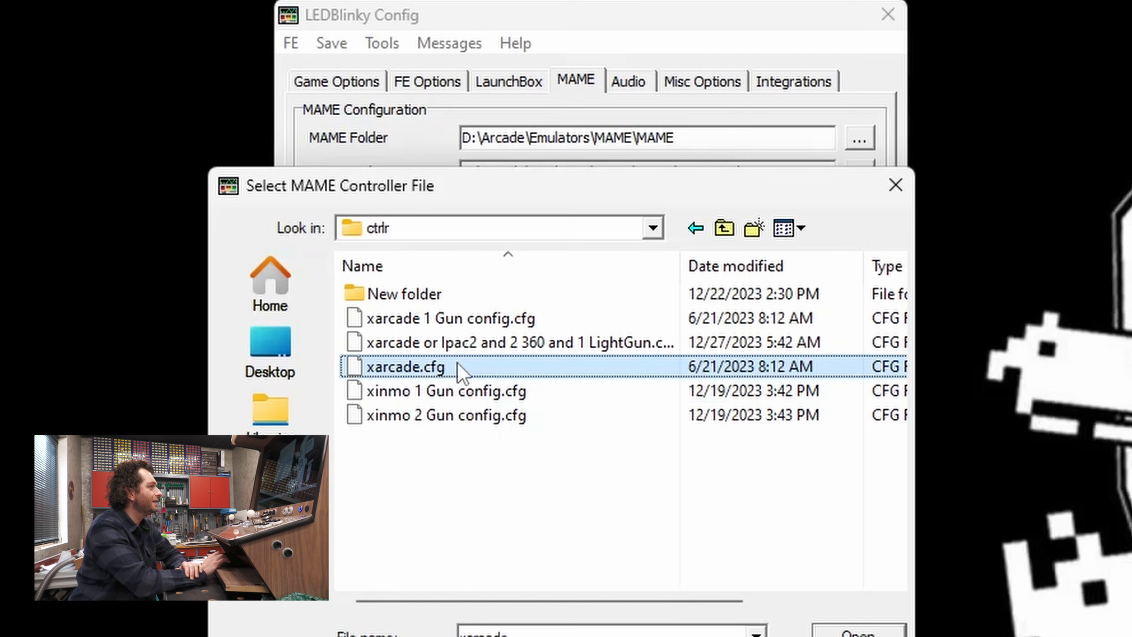
click(834, 632)
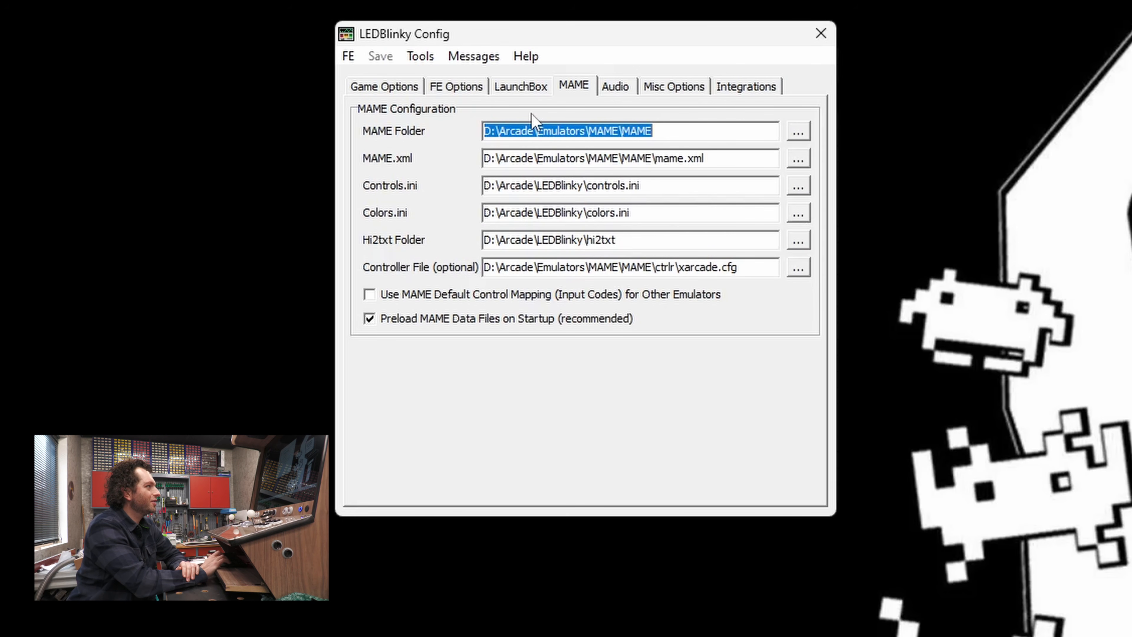
Step: In the LaunchBox options, set the BigBoxSettings.xml path to D:\LaunchBox\Data\BigBoxSettings.xml and save the configuration
click(517, 87)
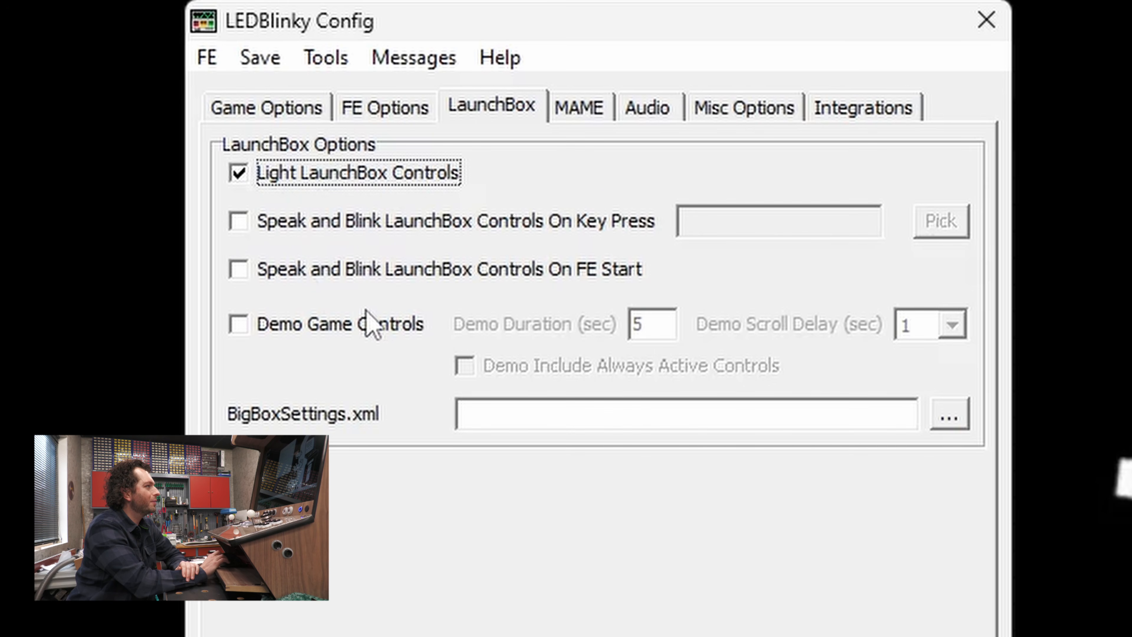
click(501, 411)
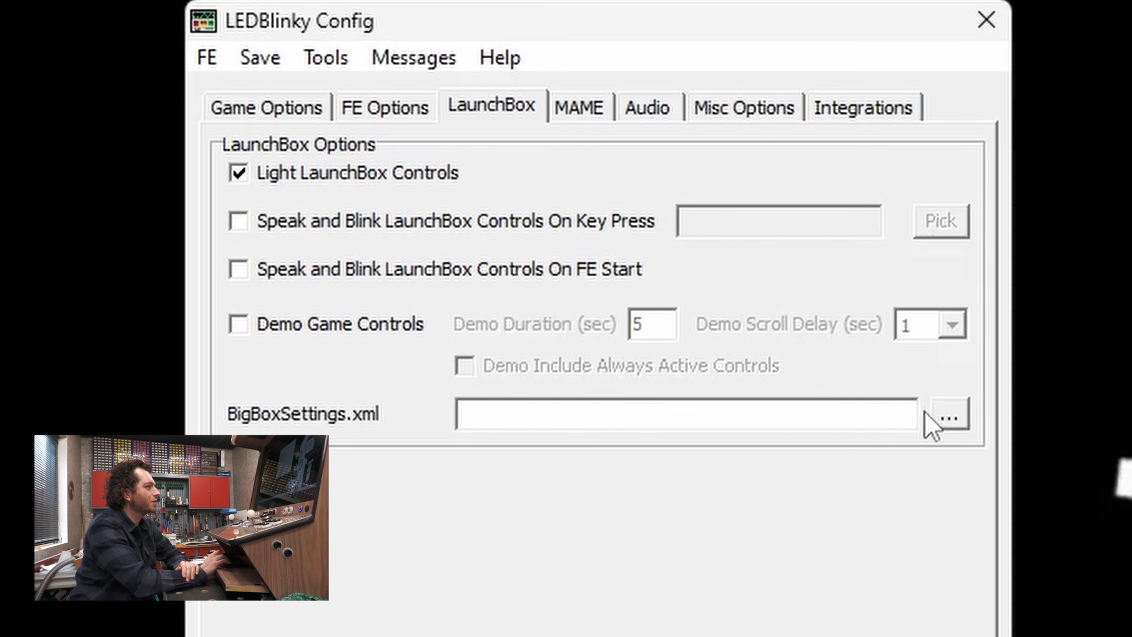
click(958, 424)
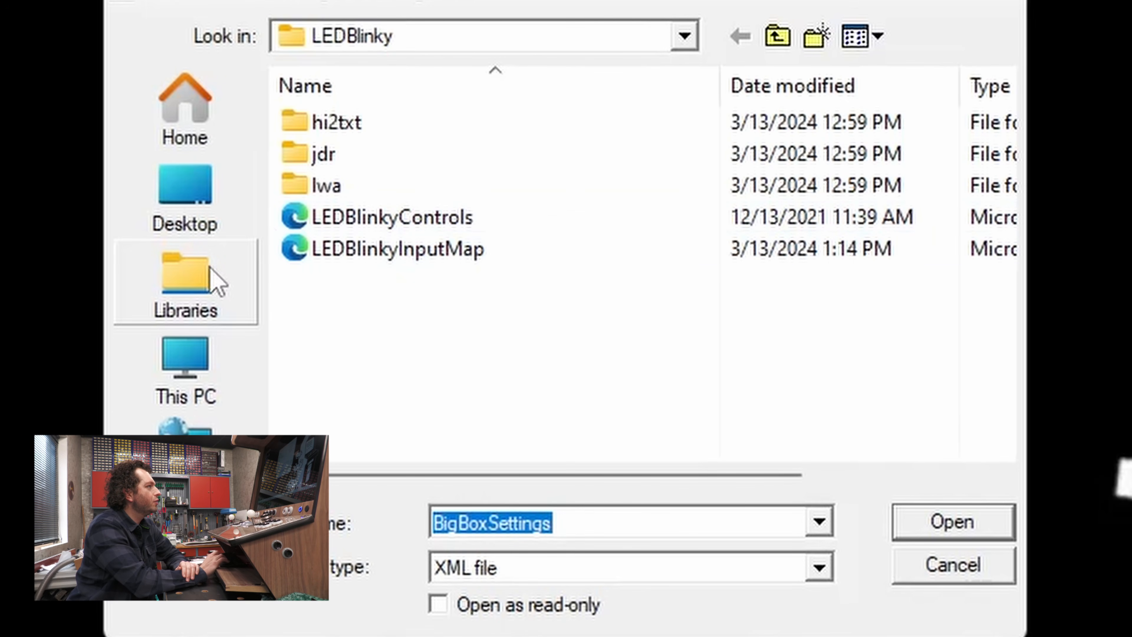
click(201, 377)
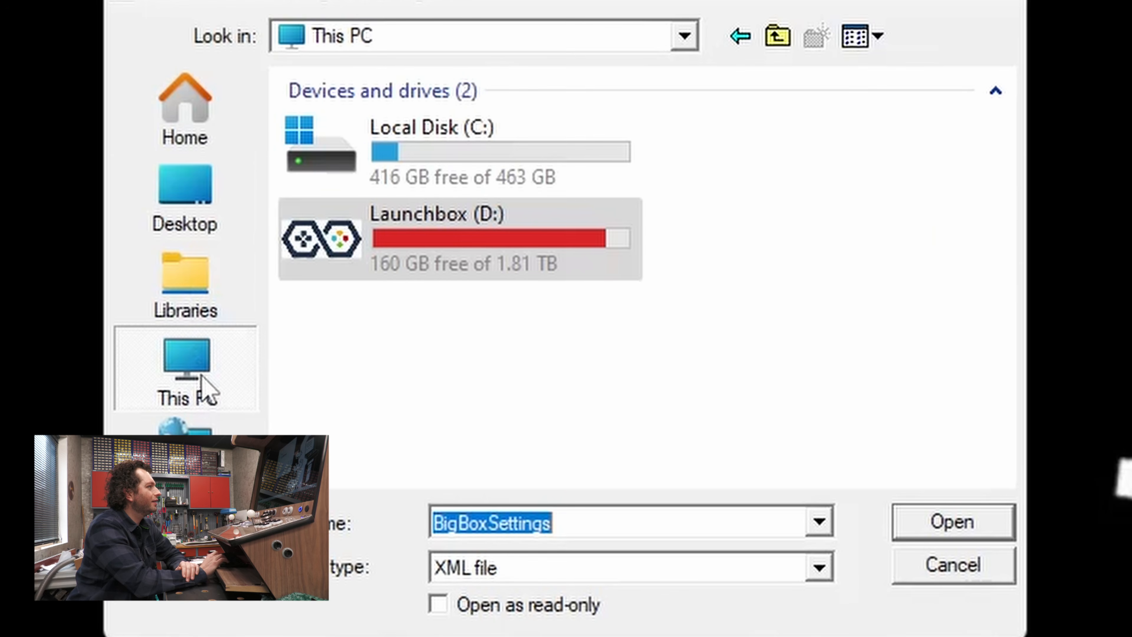
double_click(441, 227)
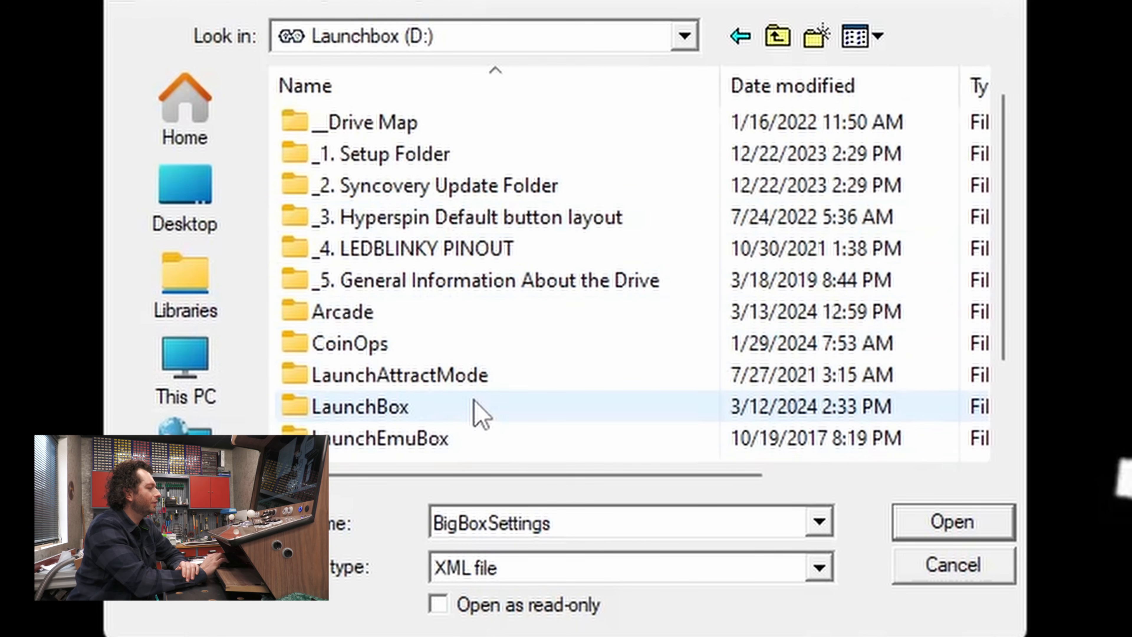
double_click(480, 413)
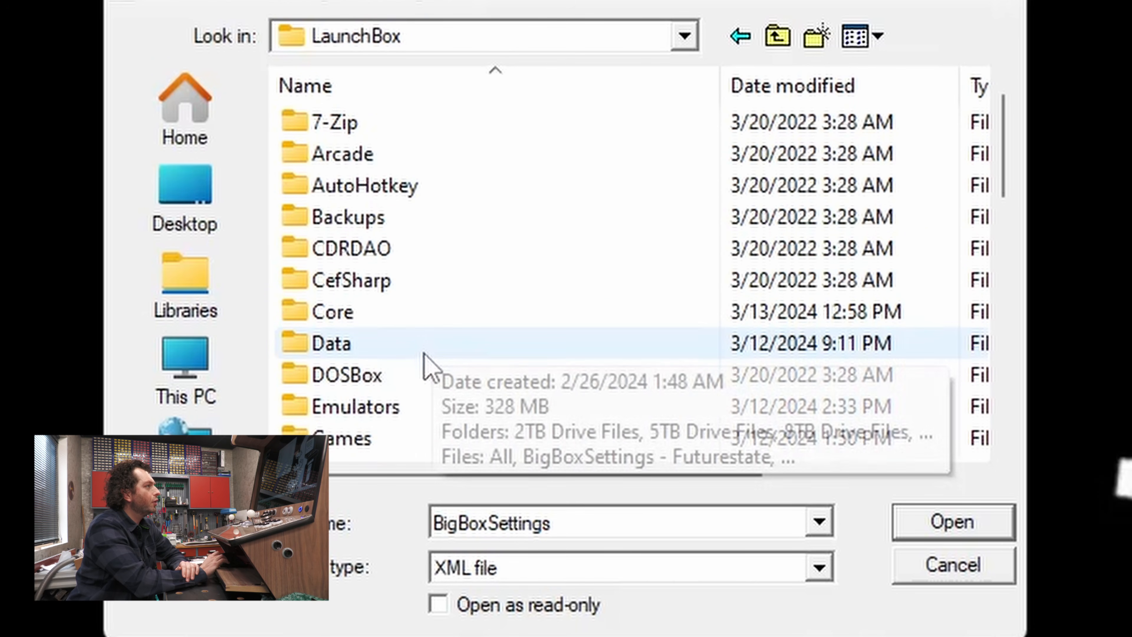
double_click(423, 350)
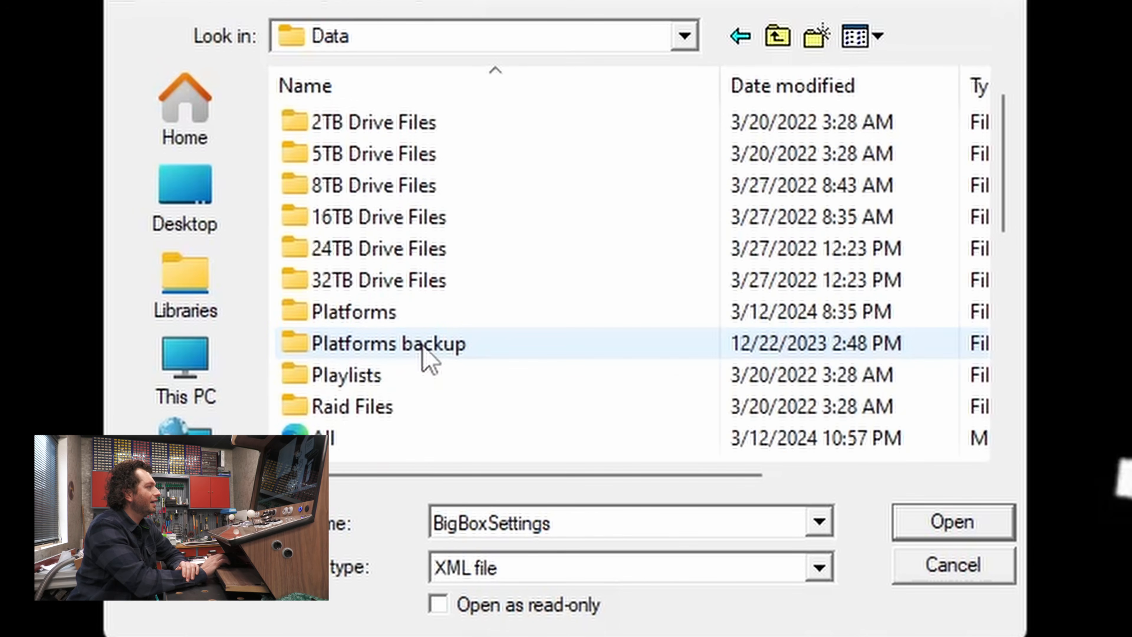
scroll(428, 357, down, 2)
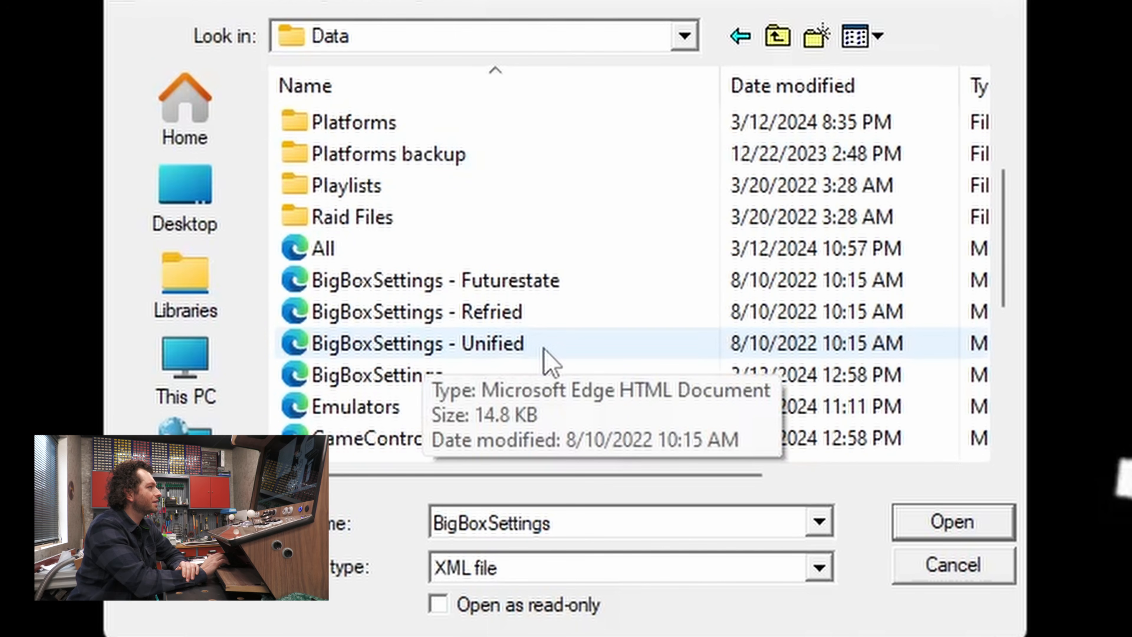
click(455, 373)
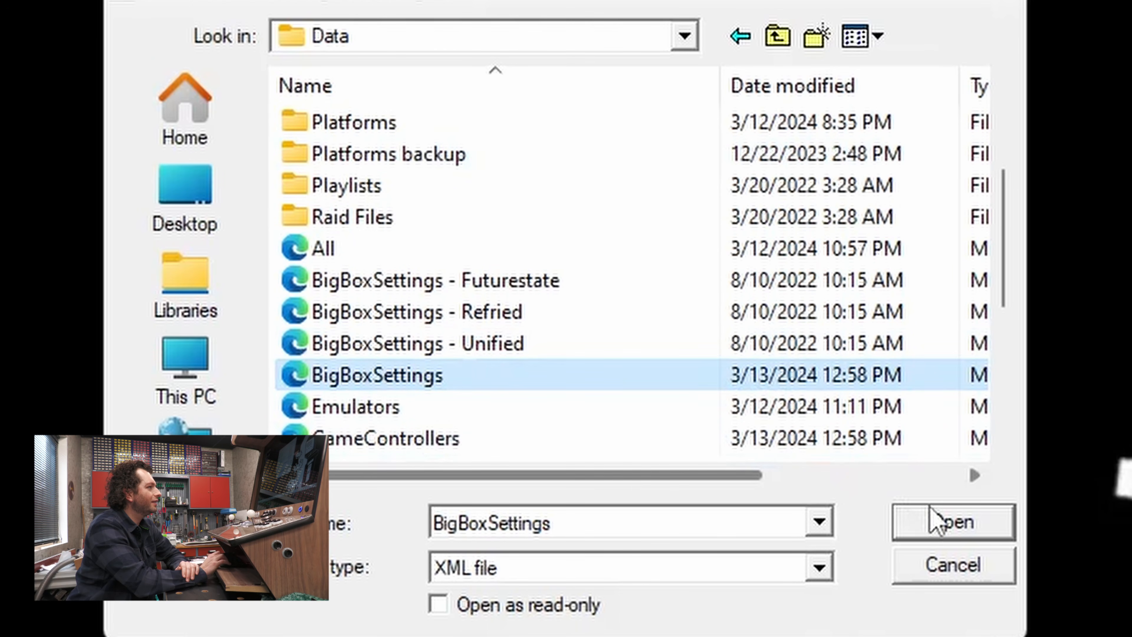
click(945, 531)
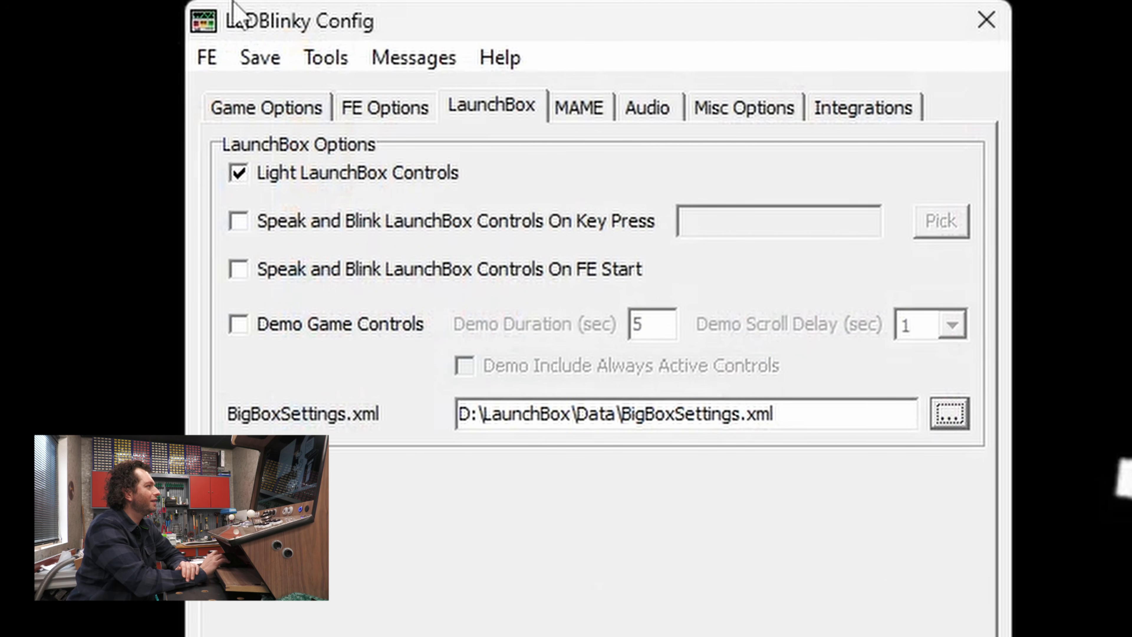
click(259, 64)
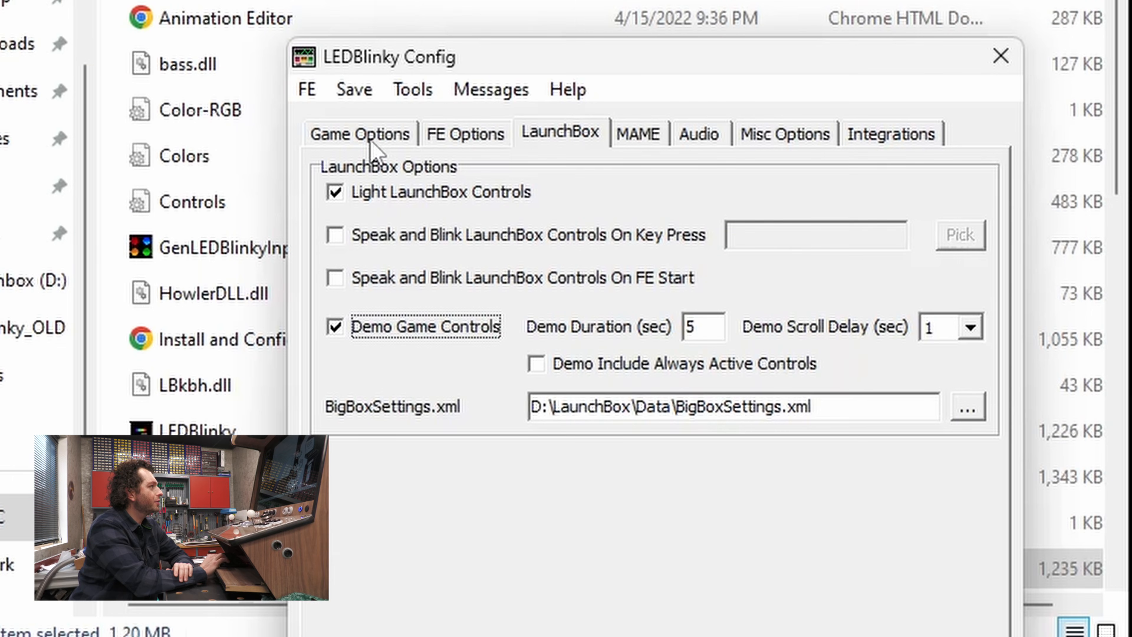
Step: Set the FE Start-up Animation to <Random>, replace it with curtainclose.lwax and test it
click(369, 147)
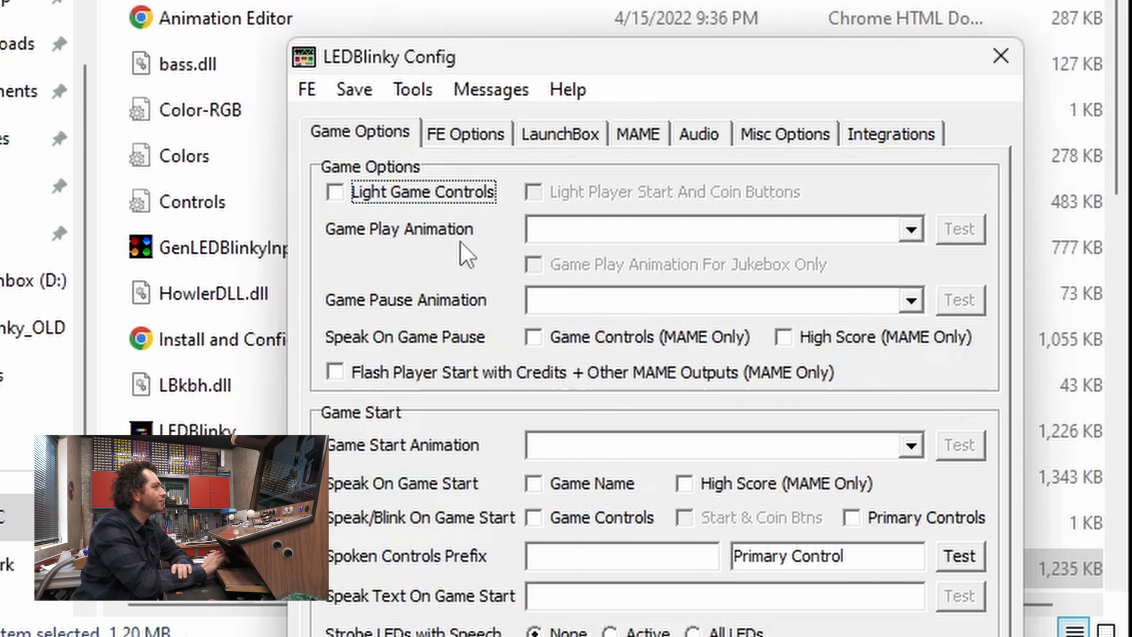
click(477, 132)
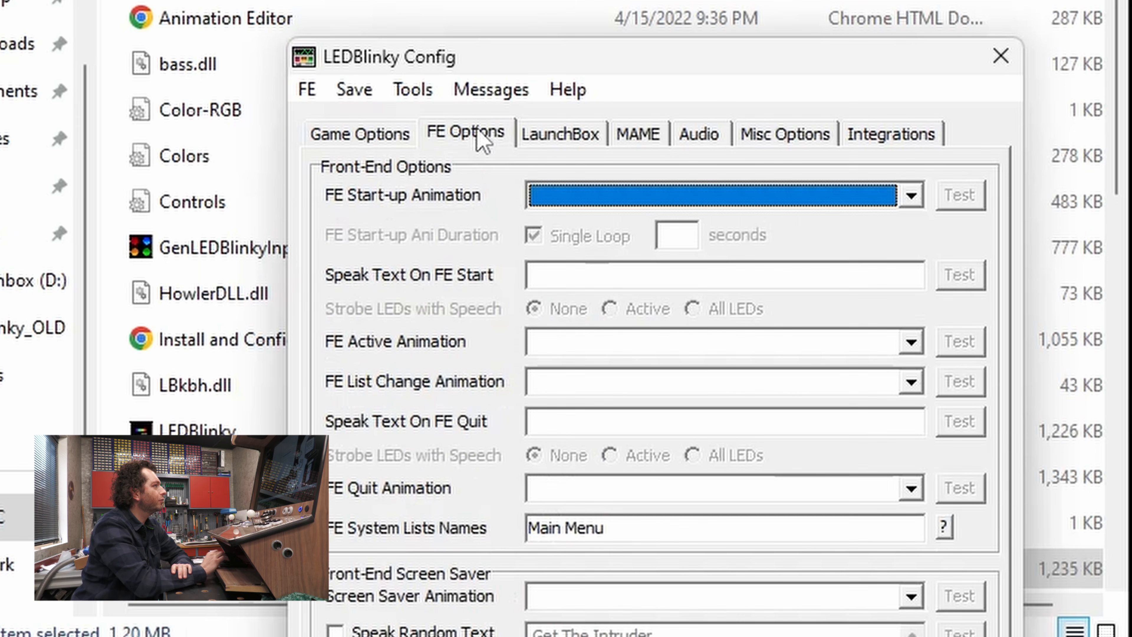
click(604, 195)
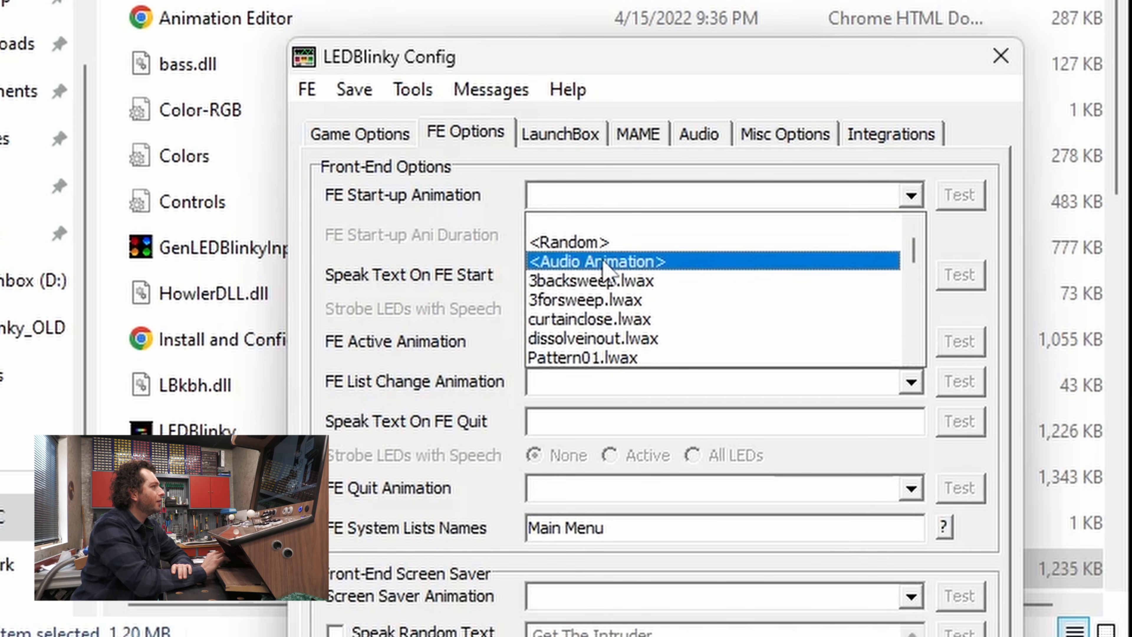
click(614, 243)
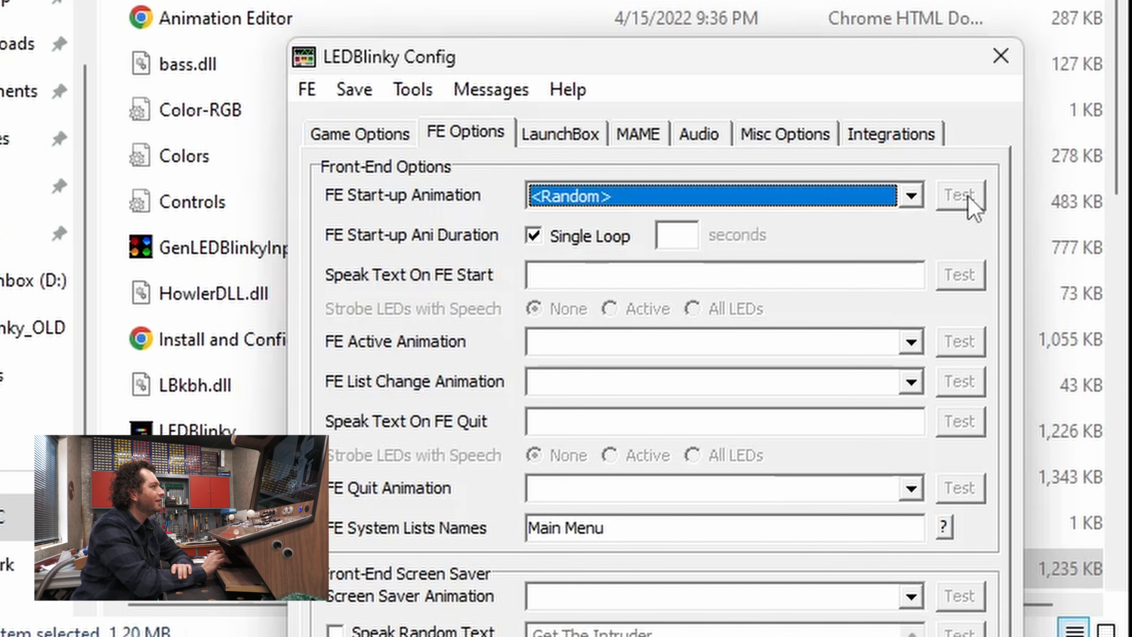
click(819, 196)
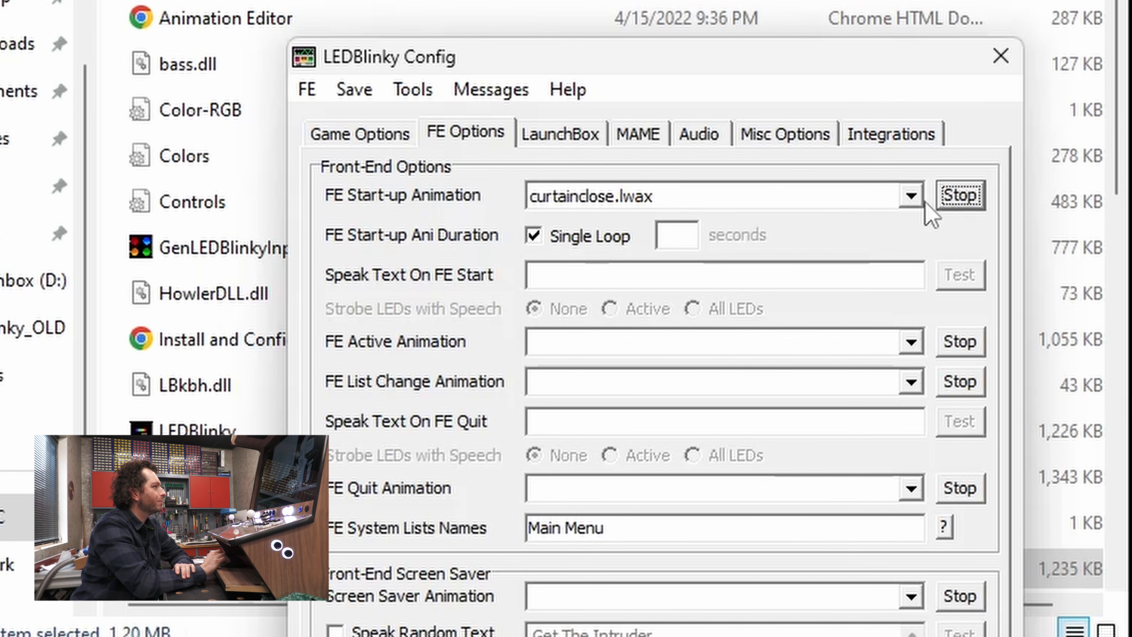
Step: Stop the start-up animation test, then set the FE Active Animation to slowfadeupdown.lwax and test it
click(963, 201)
click(966, 201)
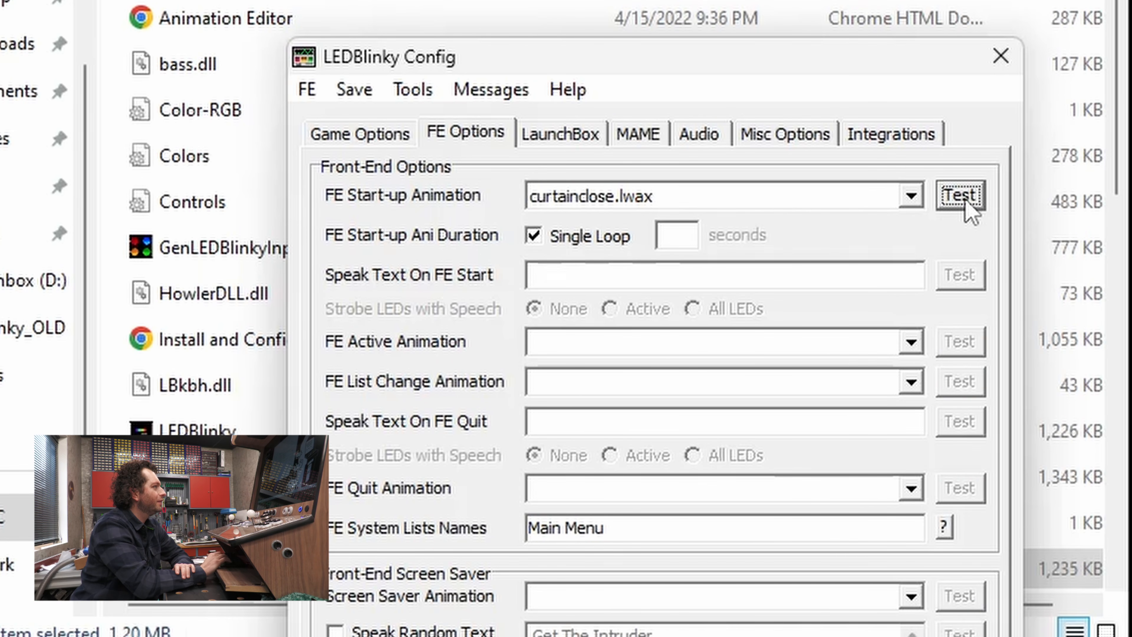
click(819, 342)
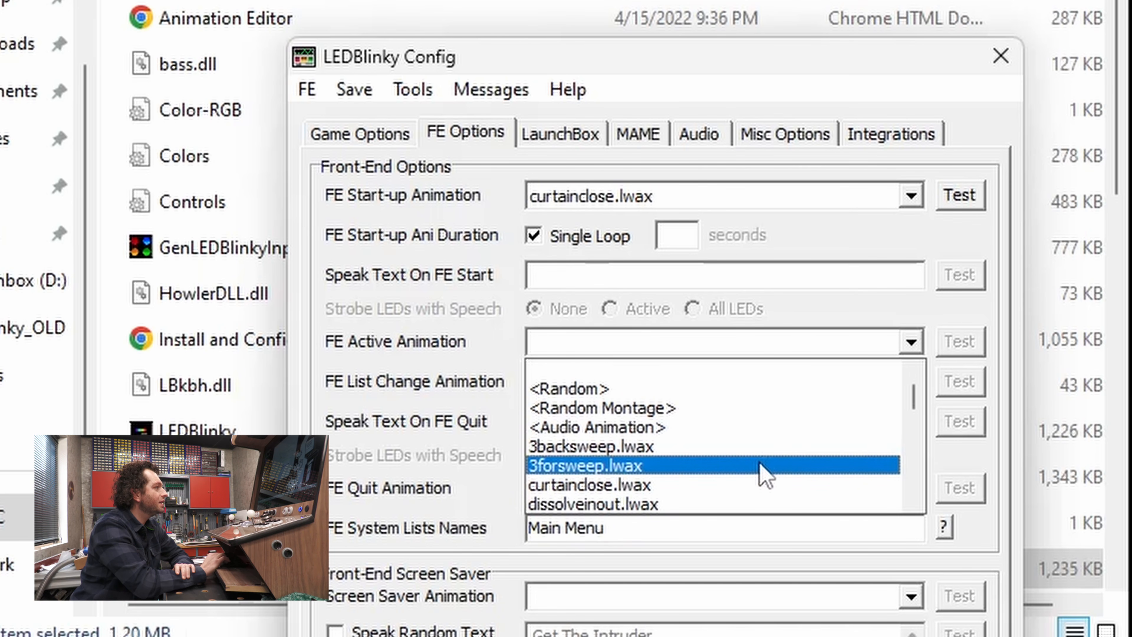
scroll(763, 473, down, 20)
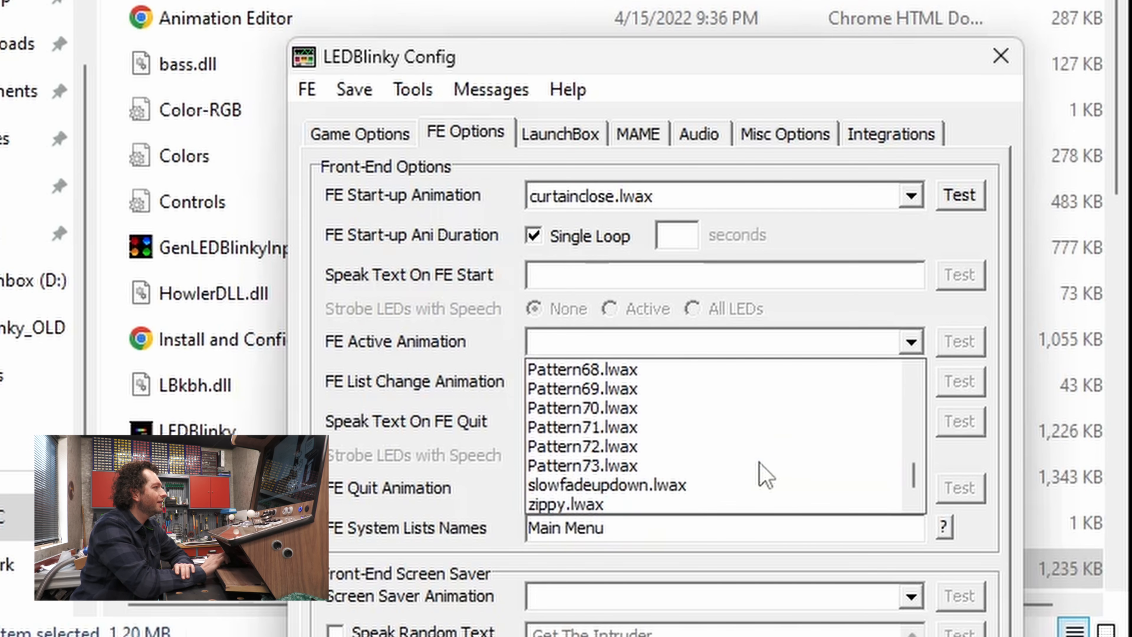
click(687, 486)
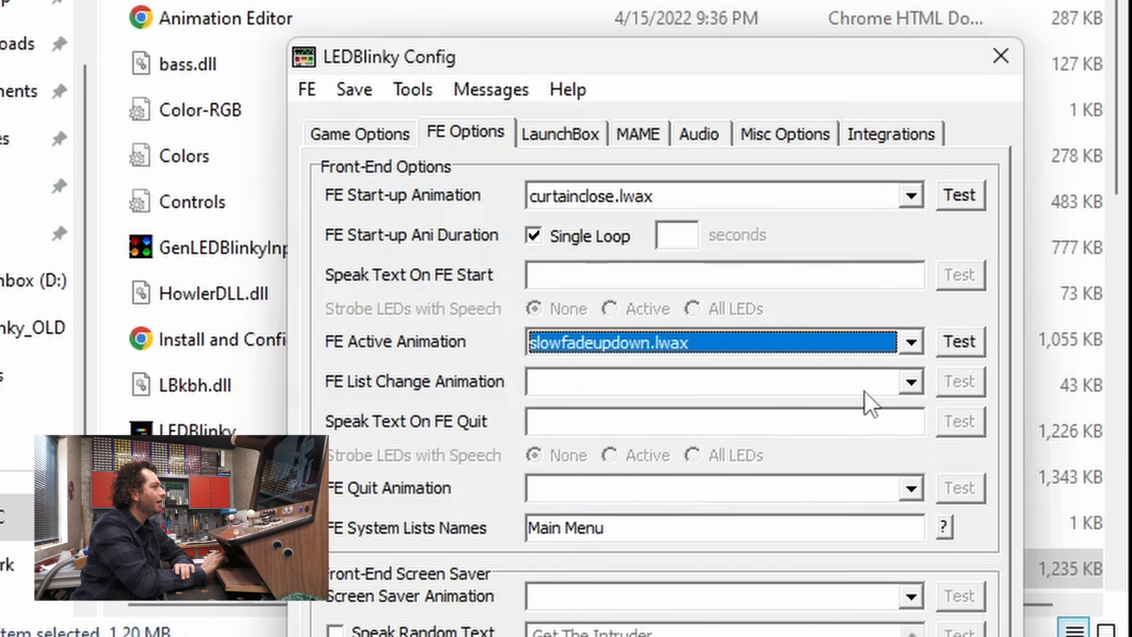
click(974, 344)
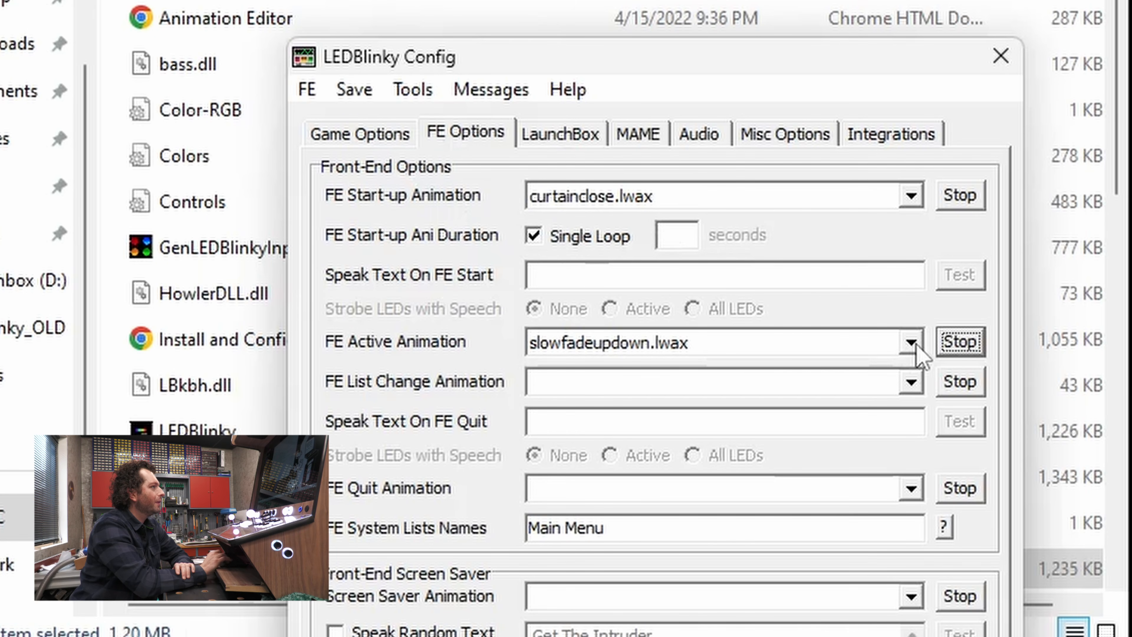
click(958, 343)
Step: In the game options, set the Game Play Animation to 3forsweep.lwax and the Game Start Animation to <Random>
click(321, 142)
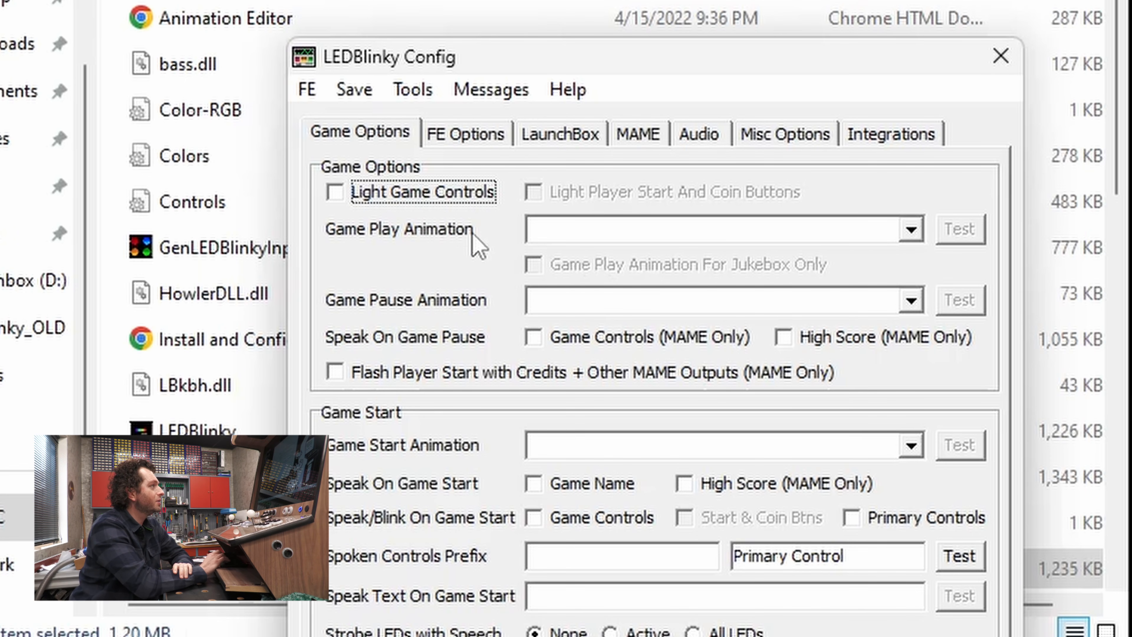
click(581, 232)
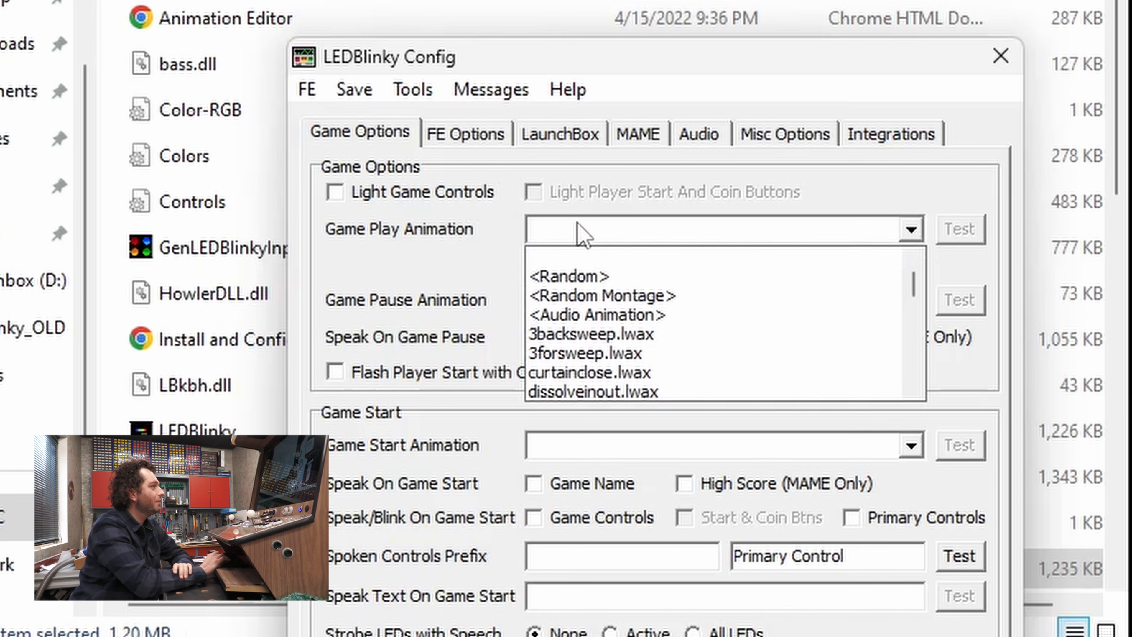
click(605, 353)
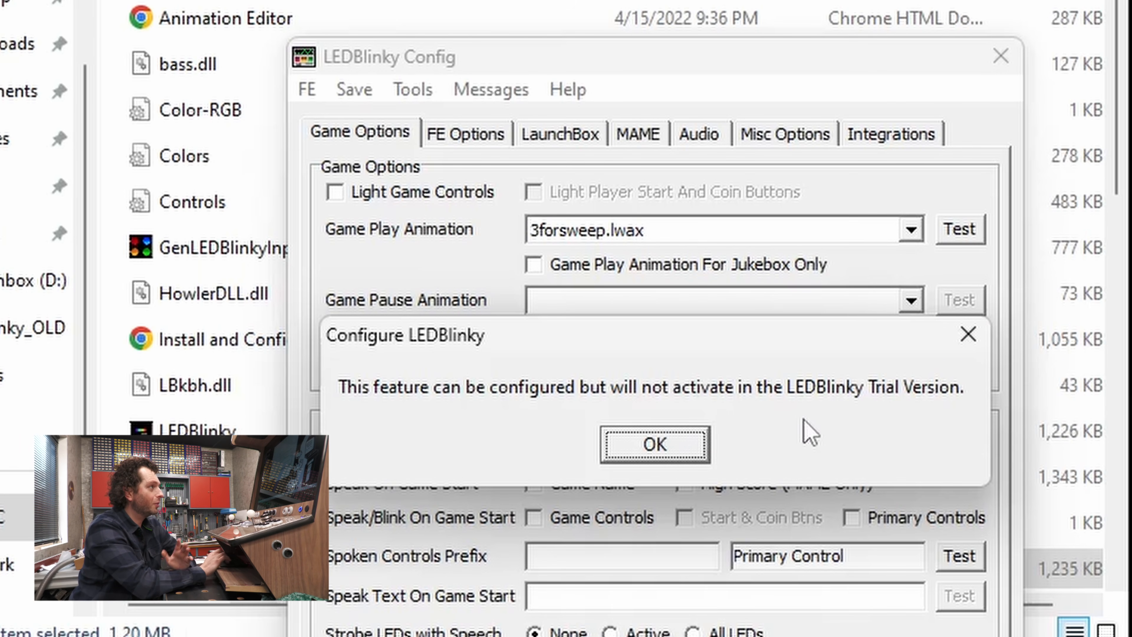
click(687, 449)
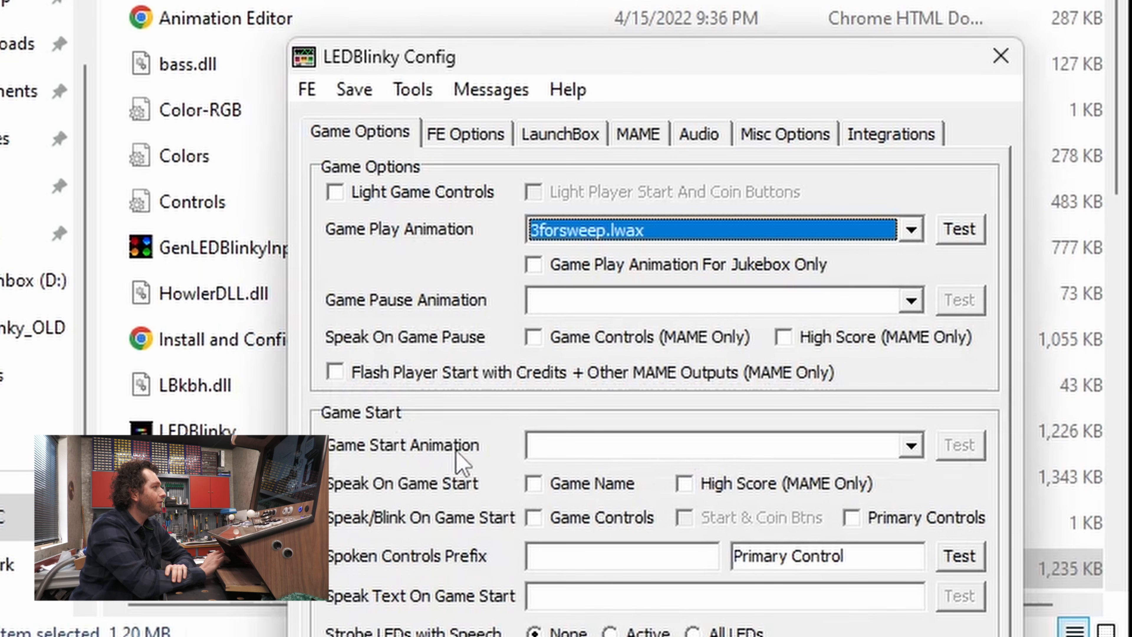
click(564, 443)
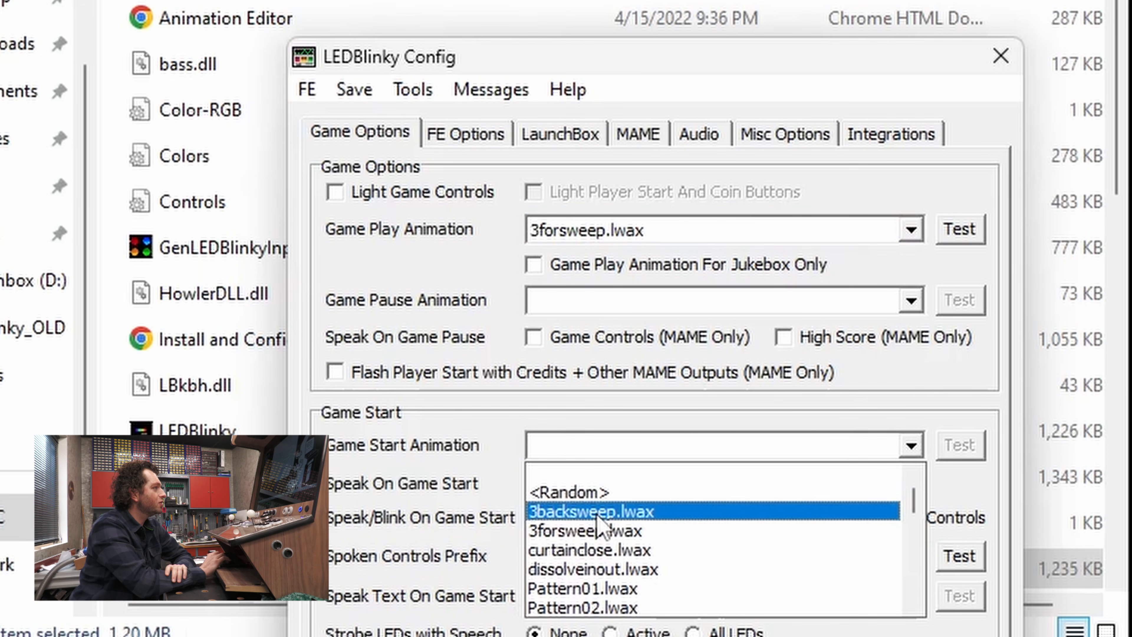
click(611, 491)
click(684, 448)
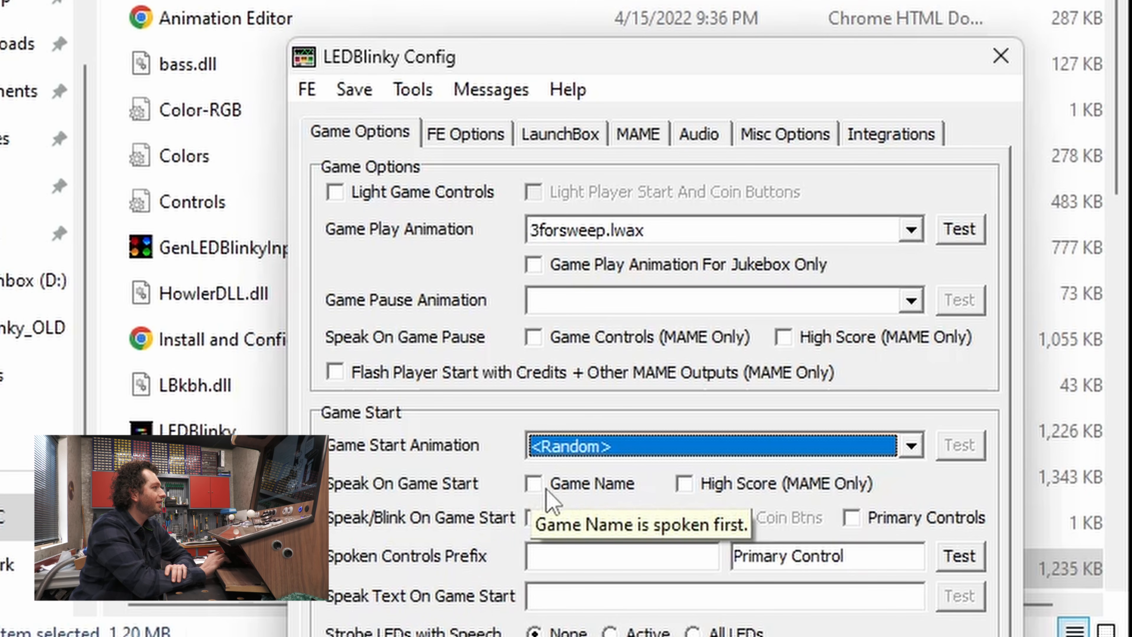
Step: Enable Game Controls and Start & Coin Btns for Speak/Blink On Game Start and save the configuration
click(533, 518)
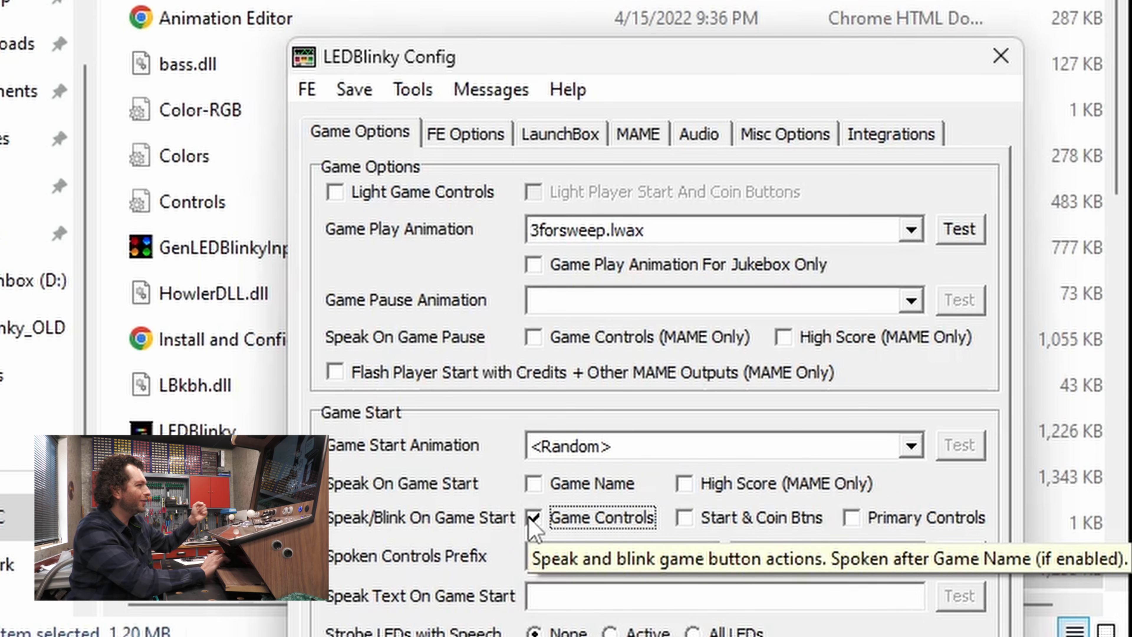
click(684, 518)
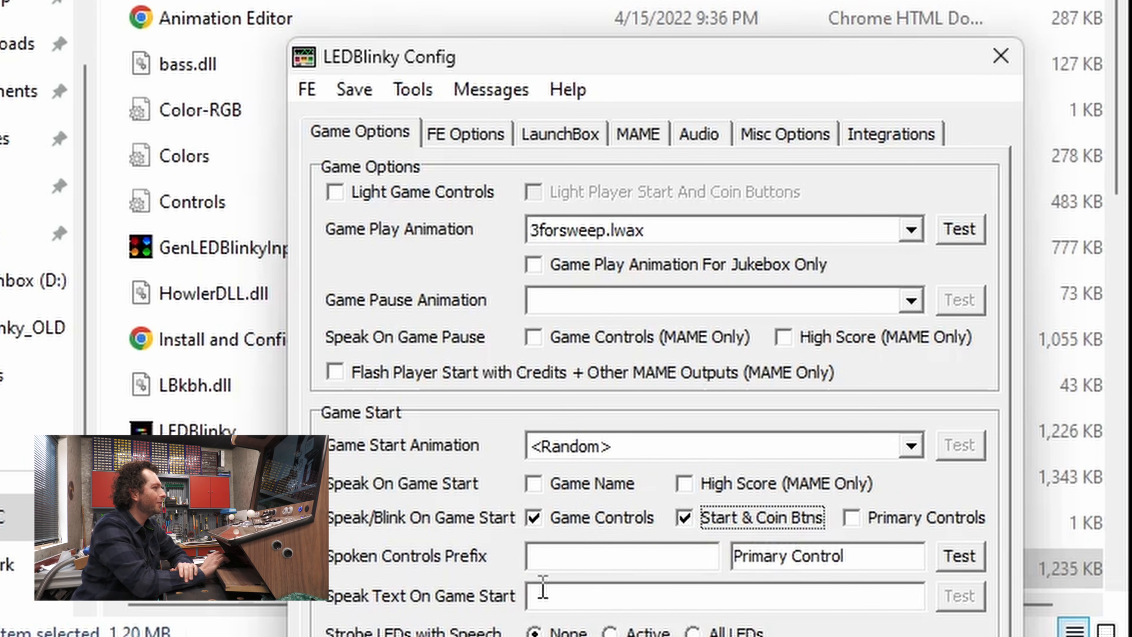
click(362, 94)
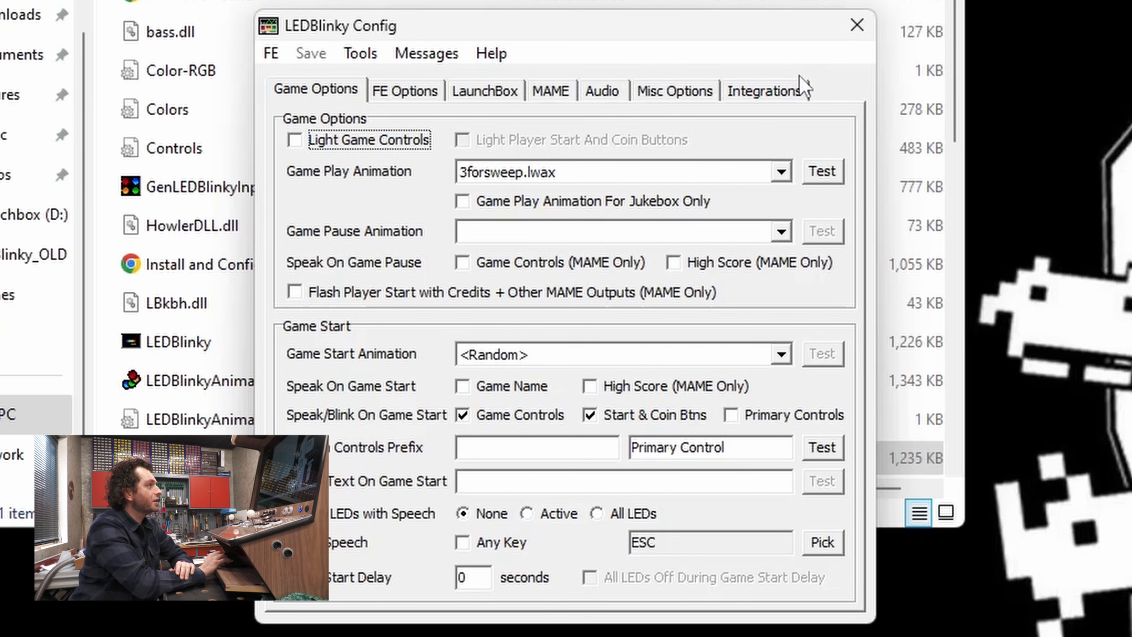
Step: Enable JDR Mode for the ServoStik with the Pixelcade integration off, then save and close the configuration
click(796, 89)
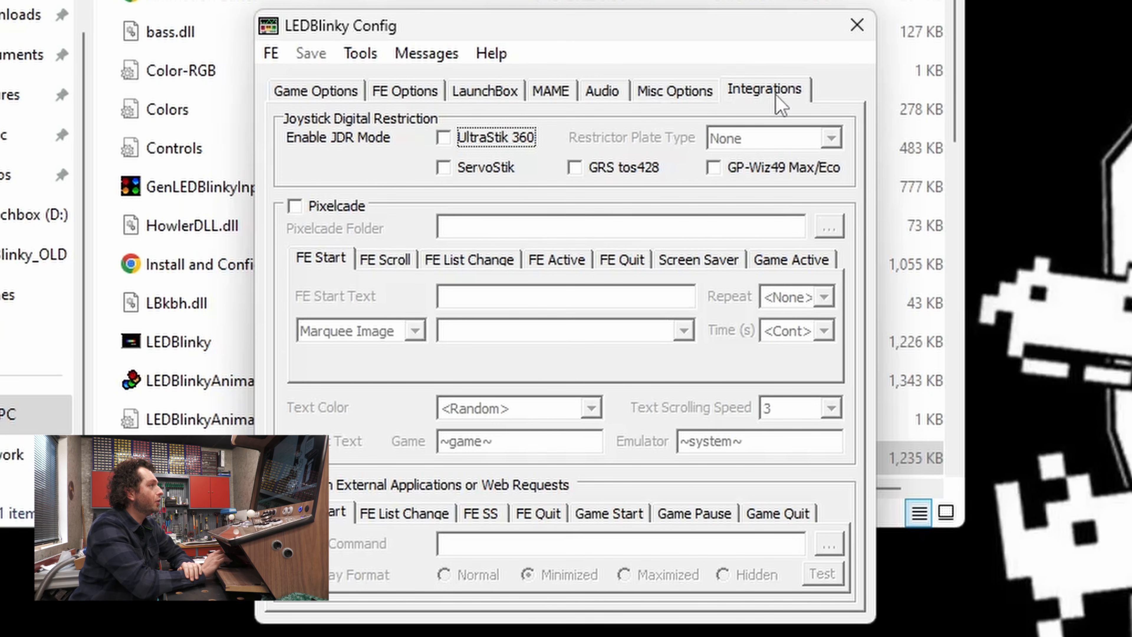
click(444, 168)
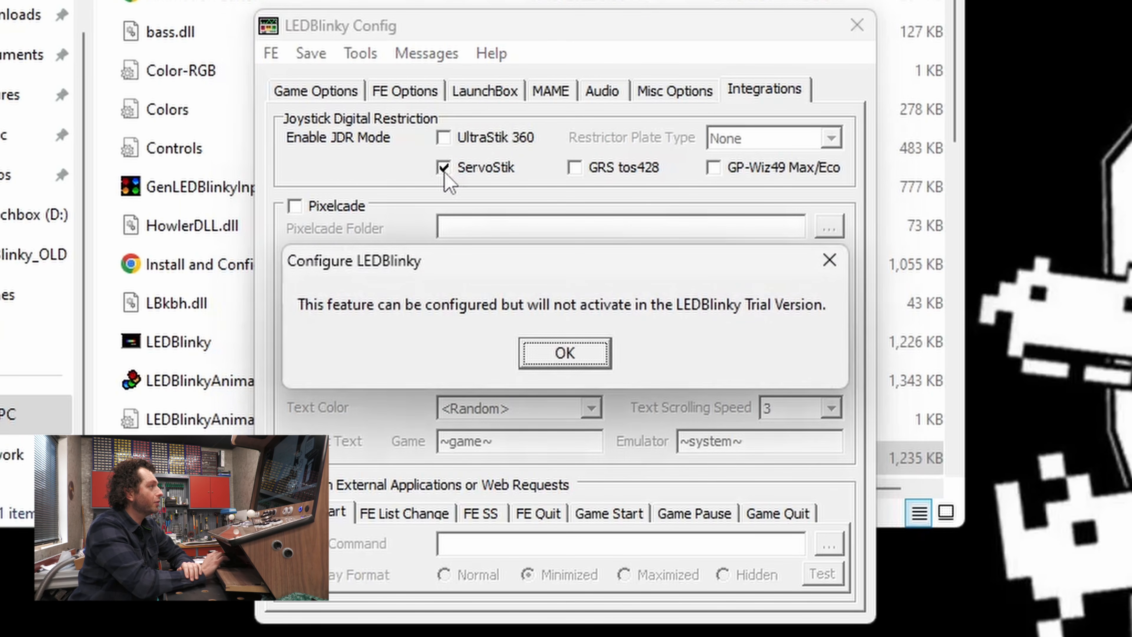
click(573, 357)
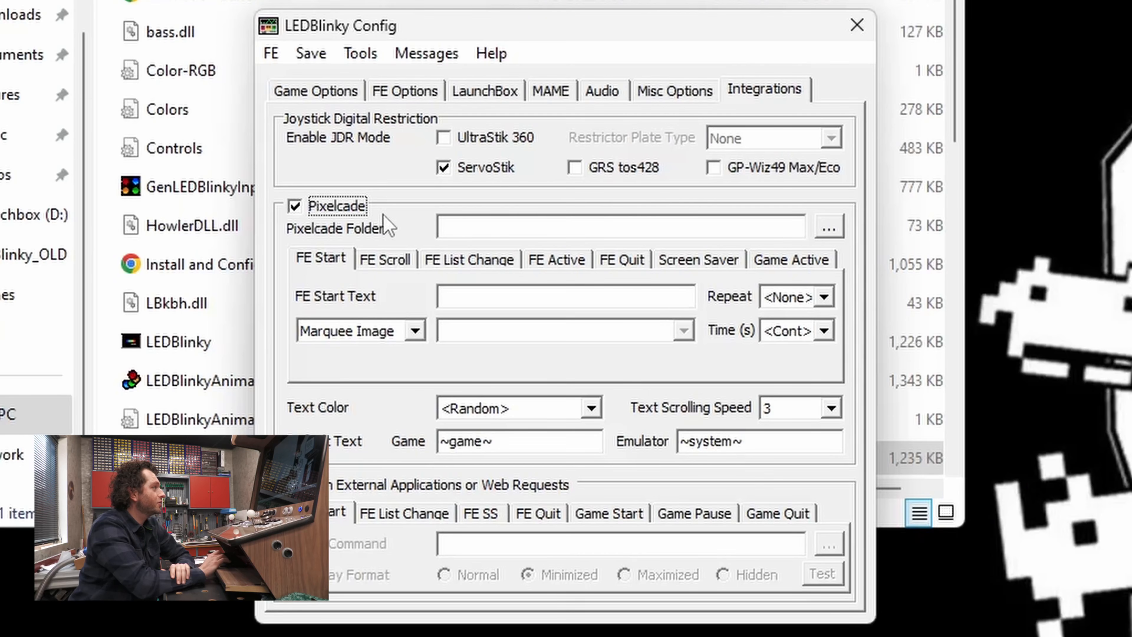
click(292, 207)
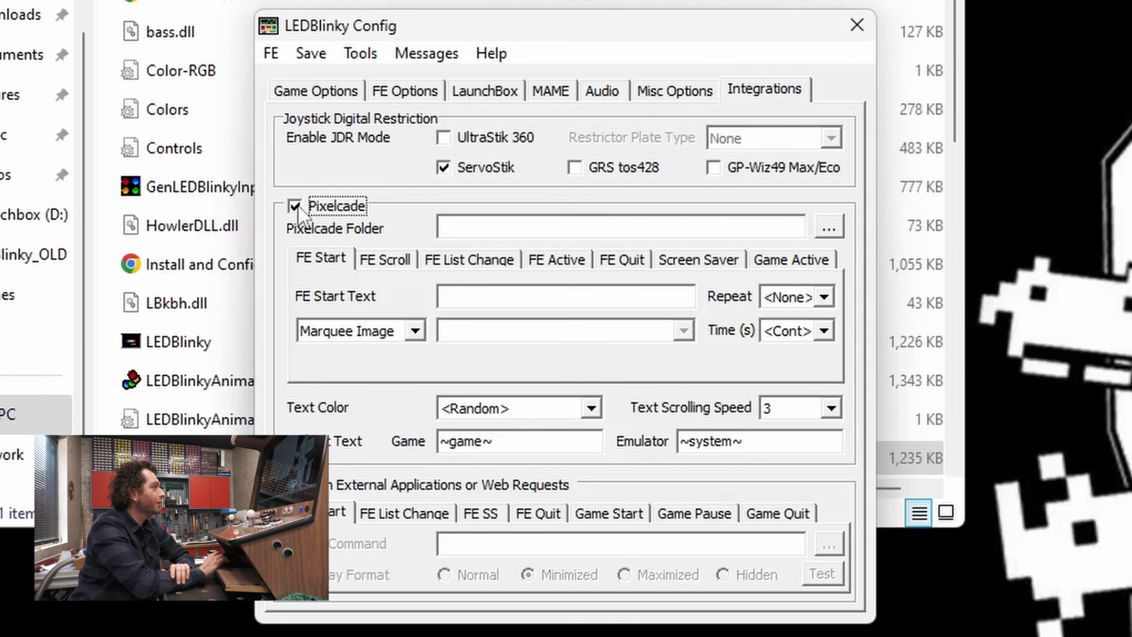
click(294, 206)
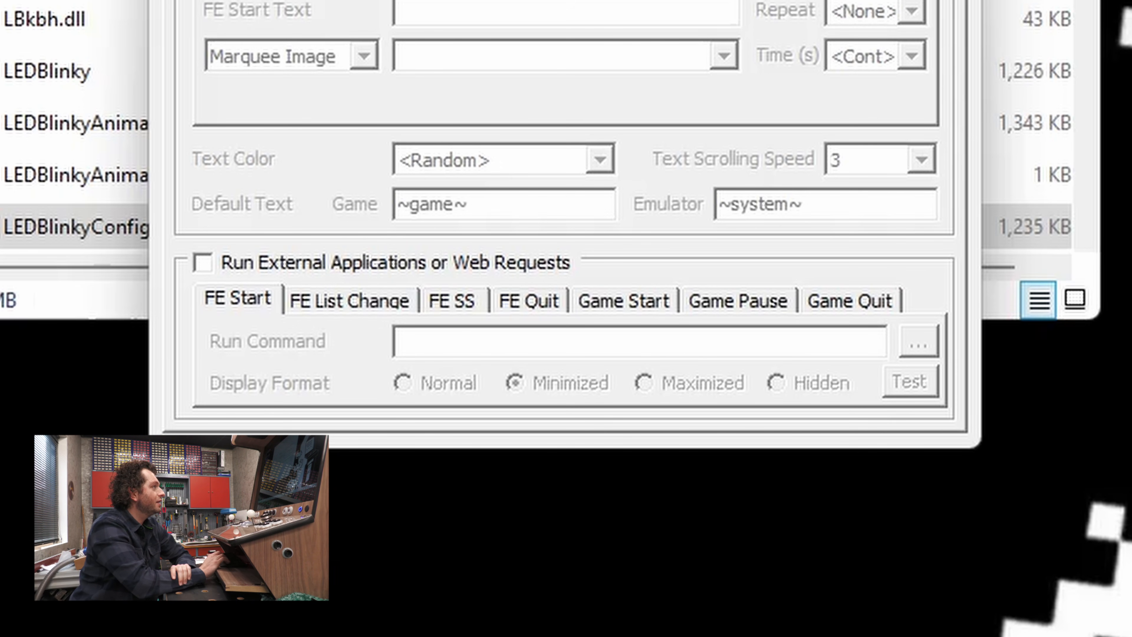
click(316, 101)
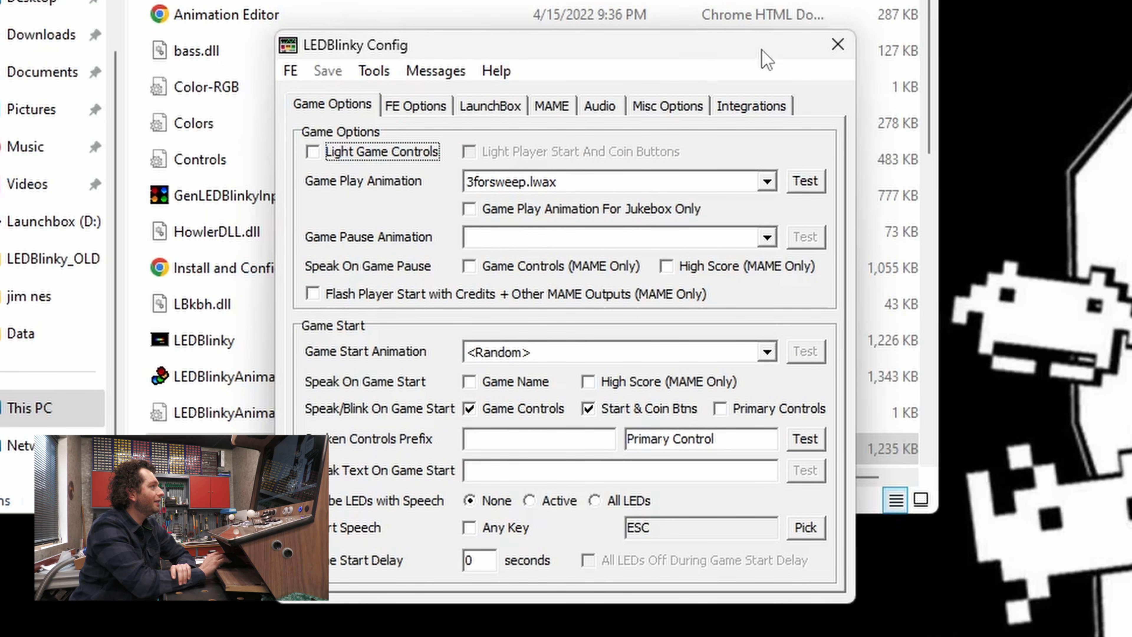
click(838, 44)
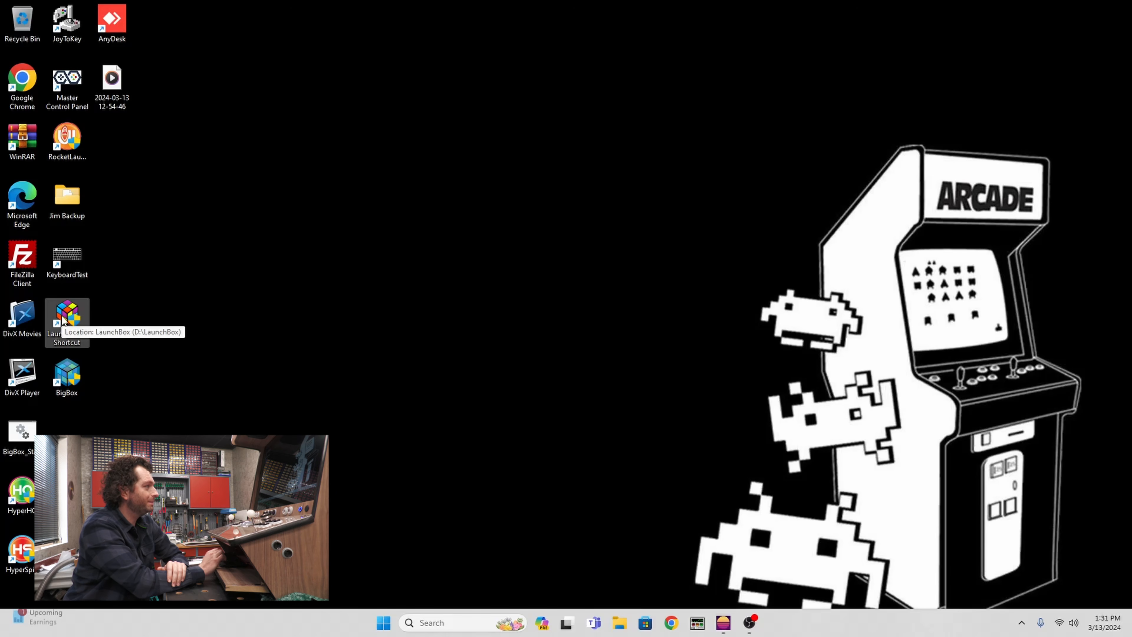
Step: Launch LaunchBox from the desktop and open its options
double_click(62, 319)
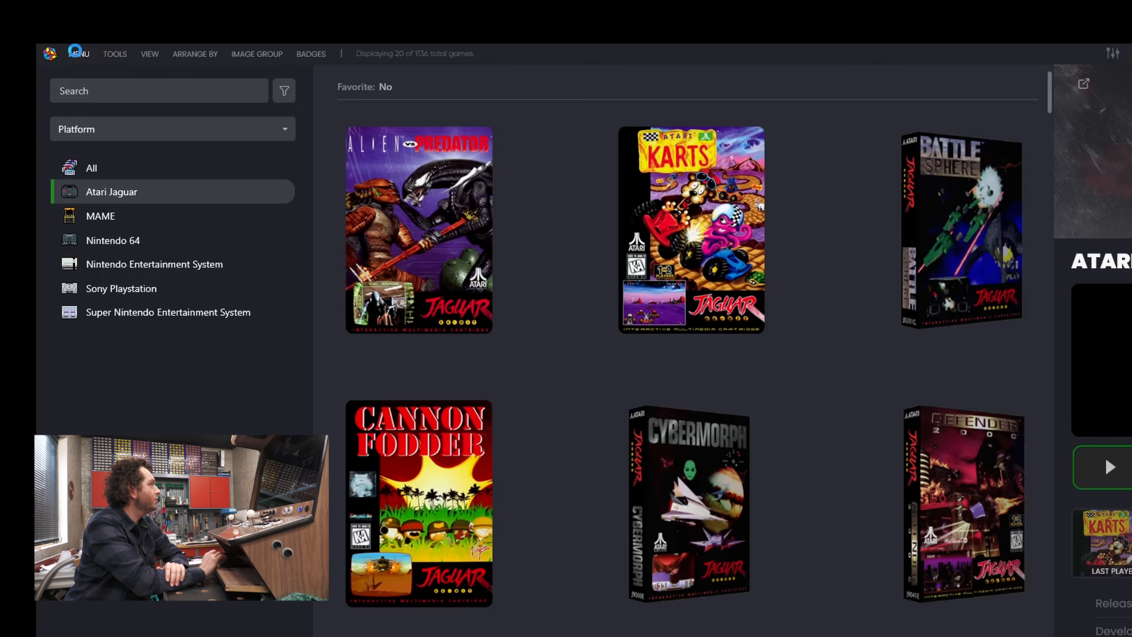
click(76, 51)
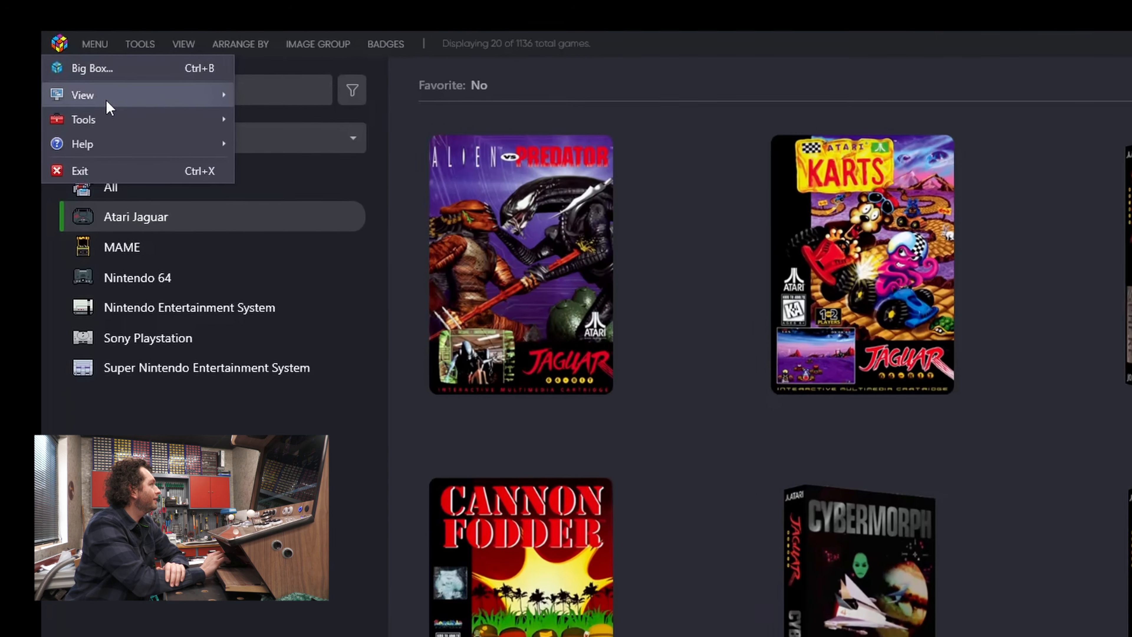
mouse_move(93, 102)
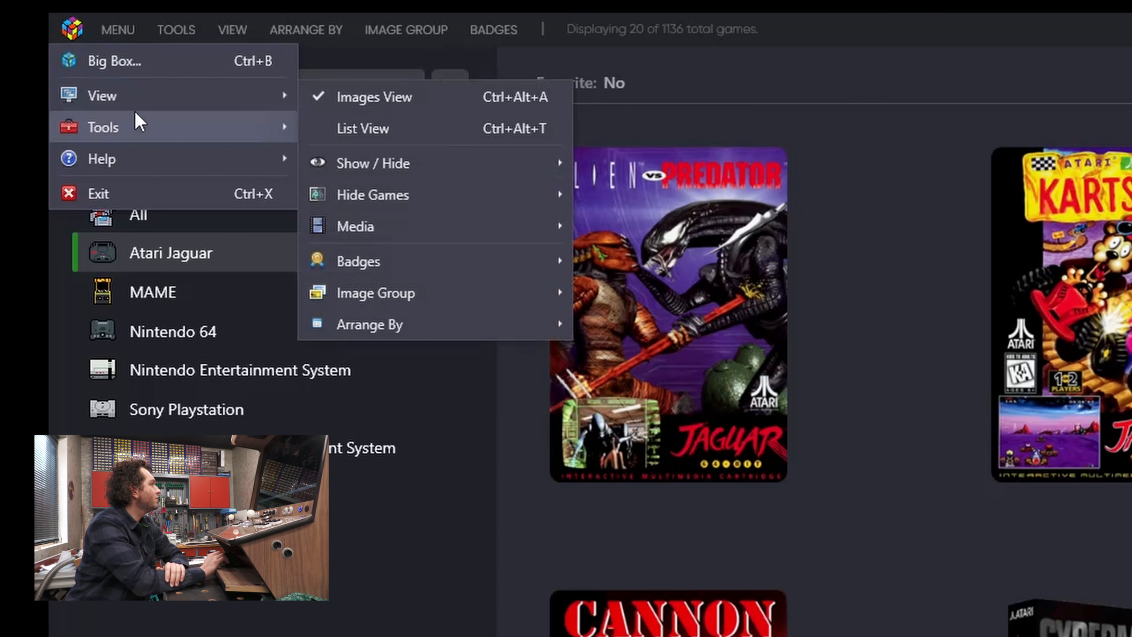
mouse_move(134, 127)
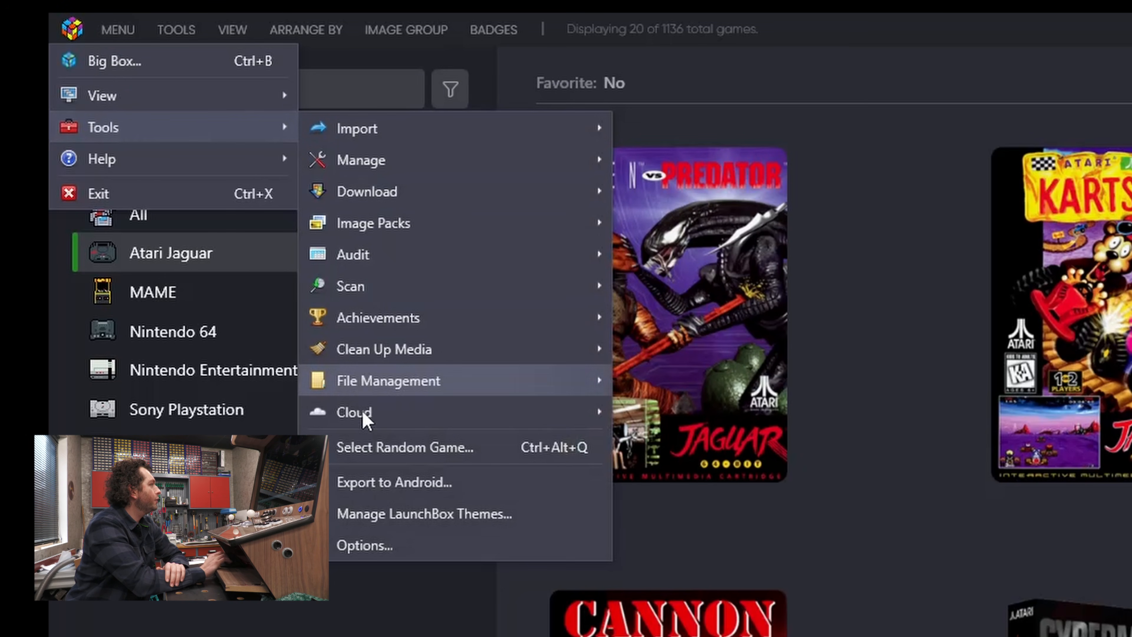
click(366, 539)
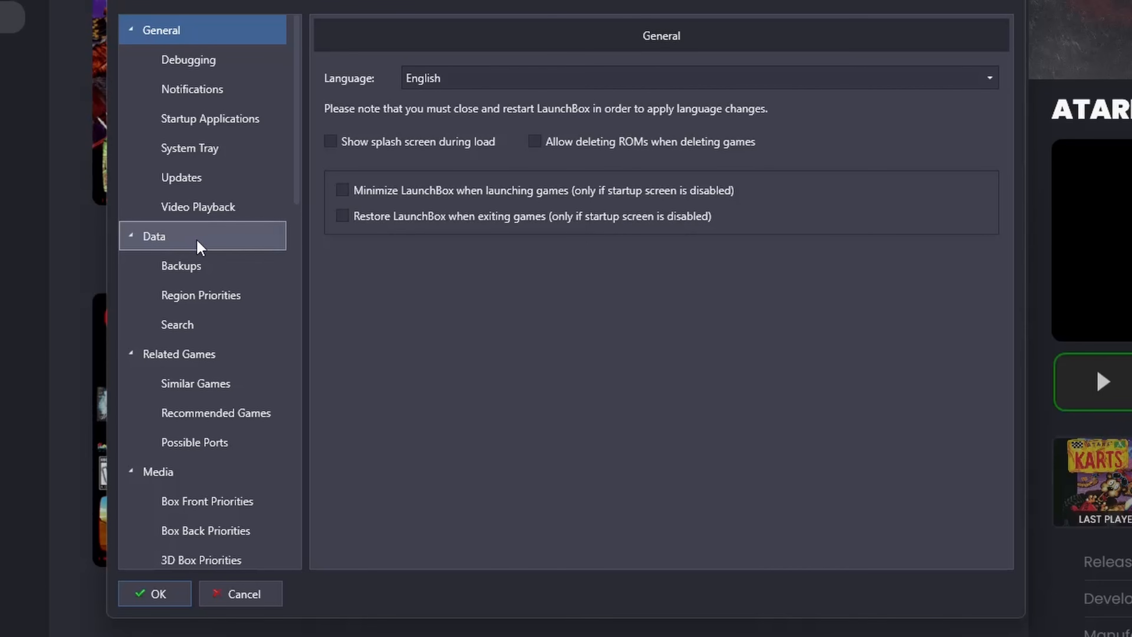
Step: Enable LEDBlinky in the LEDBlinky integration settings
scroll(196, 238, down, 10)
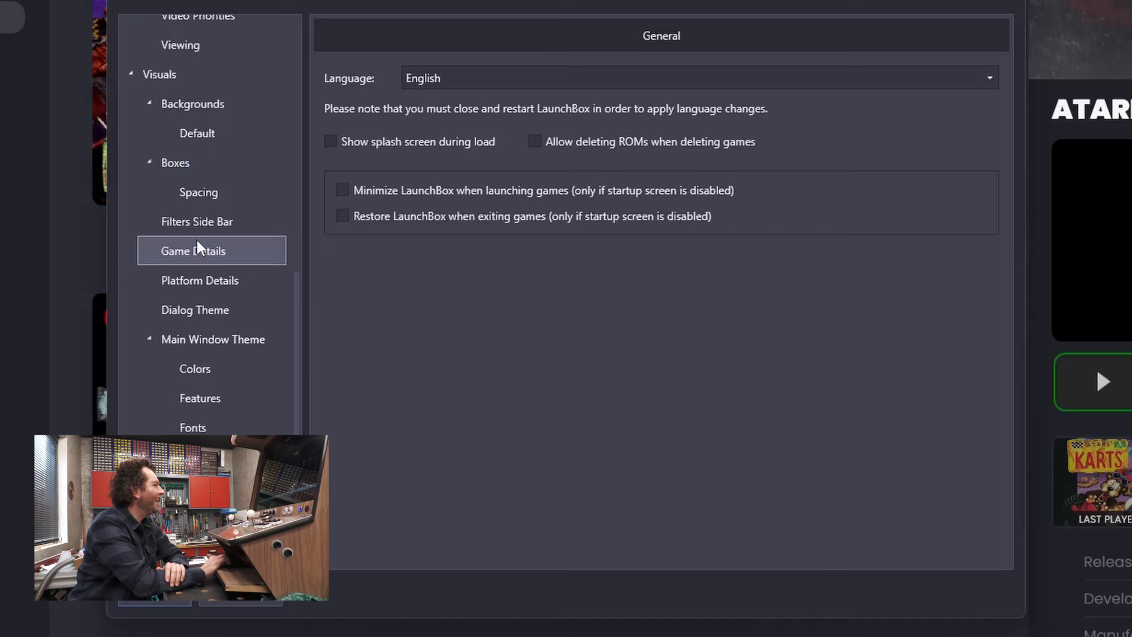
scroll(196, 238, down, 2)
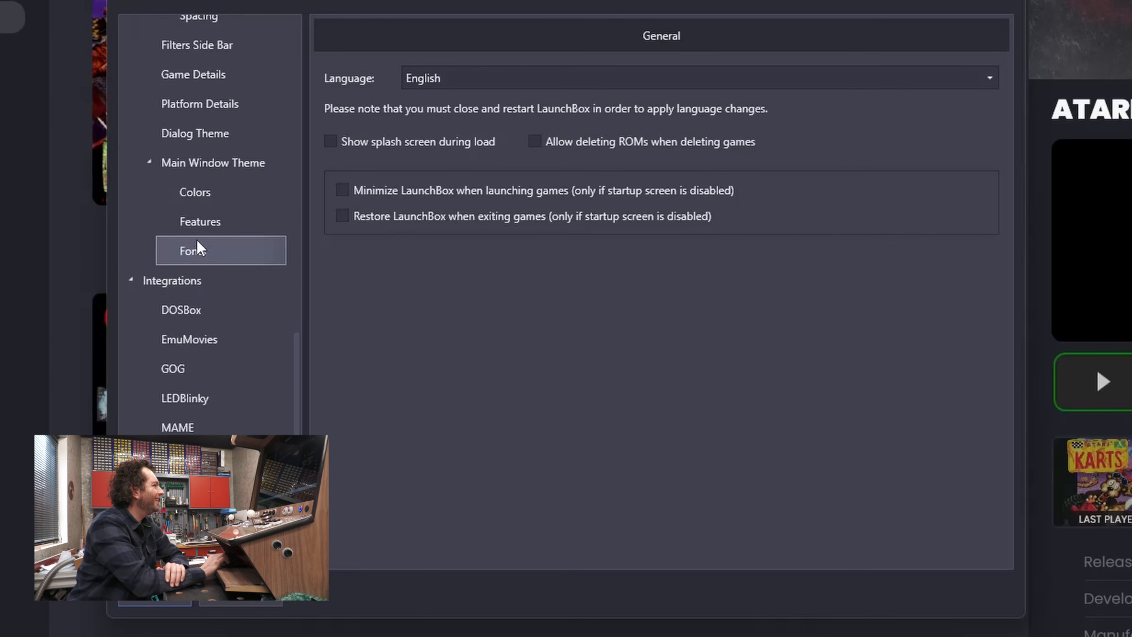
scroll(196, 240, down, 1)
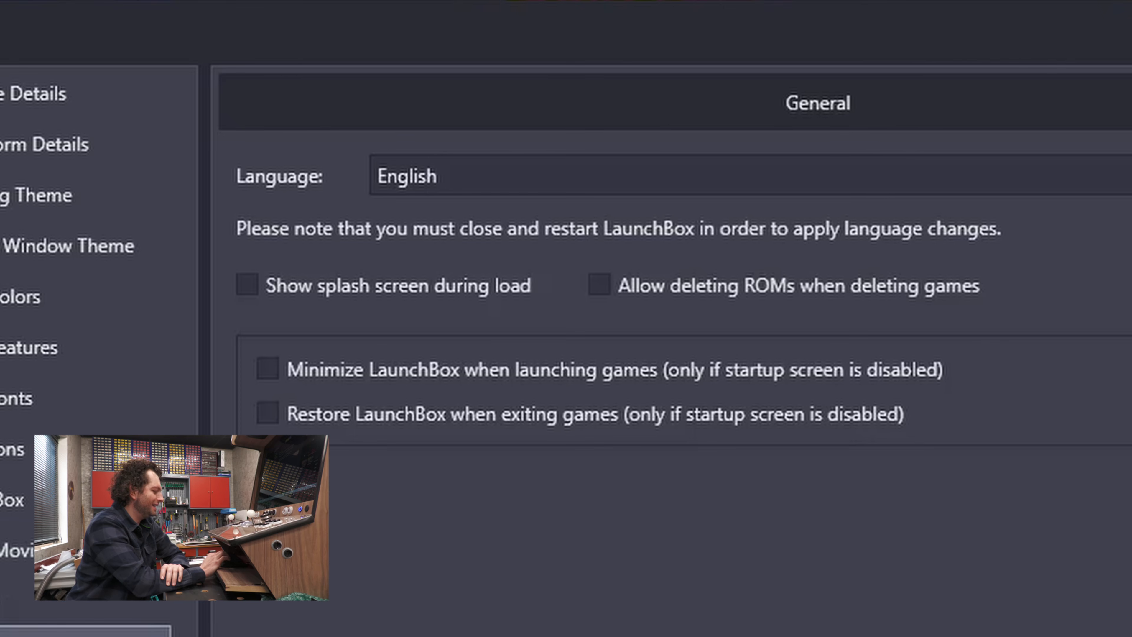
click(85, 630)
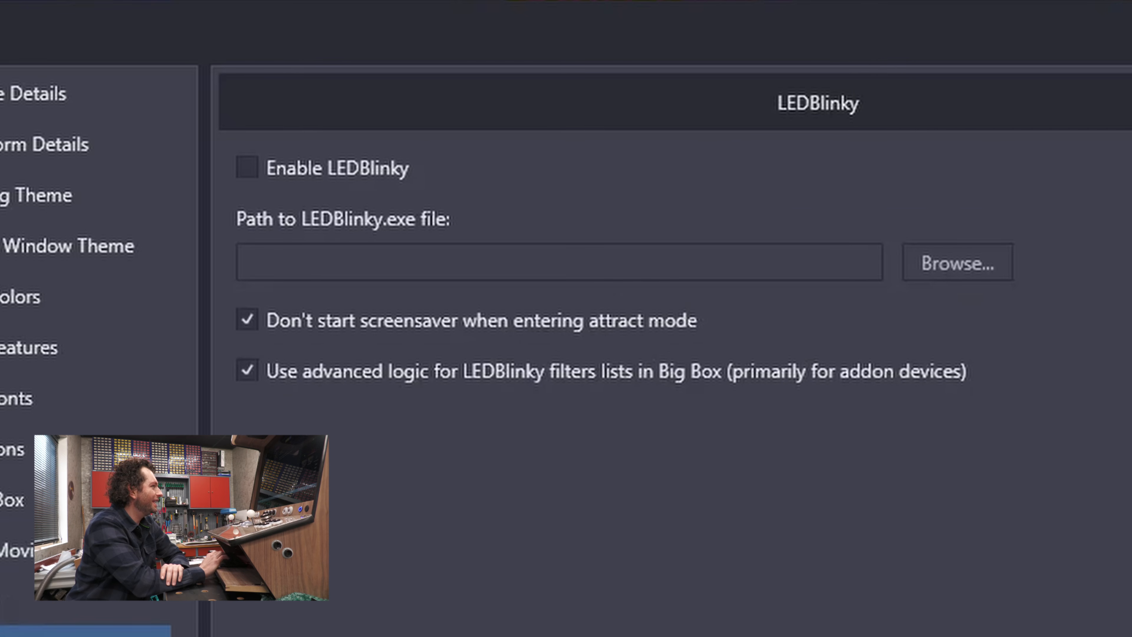
click(248, 167)
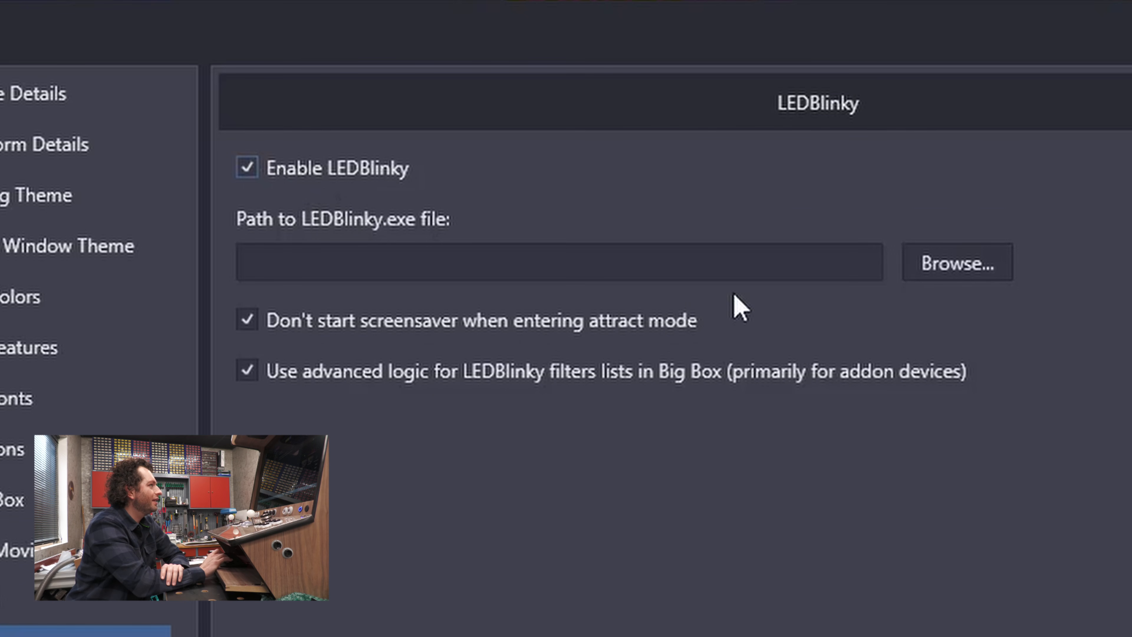
Step: Set the path to the LEDBlinky.exe file to LEDBlinky.exe in the Arcade\LEDBlinky folder on the Launchbox (D:) drive
click(962, 273)
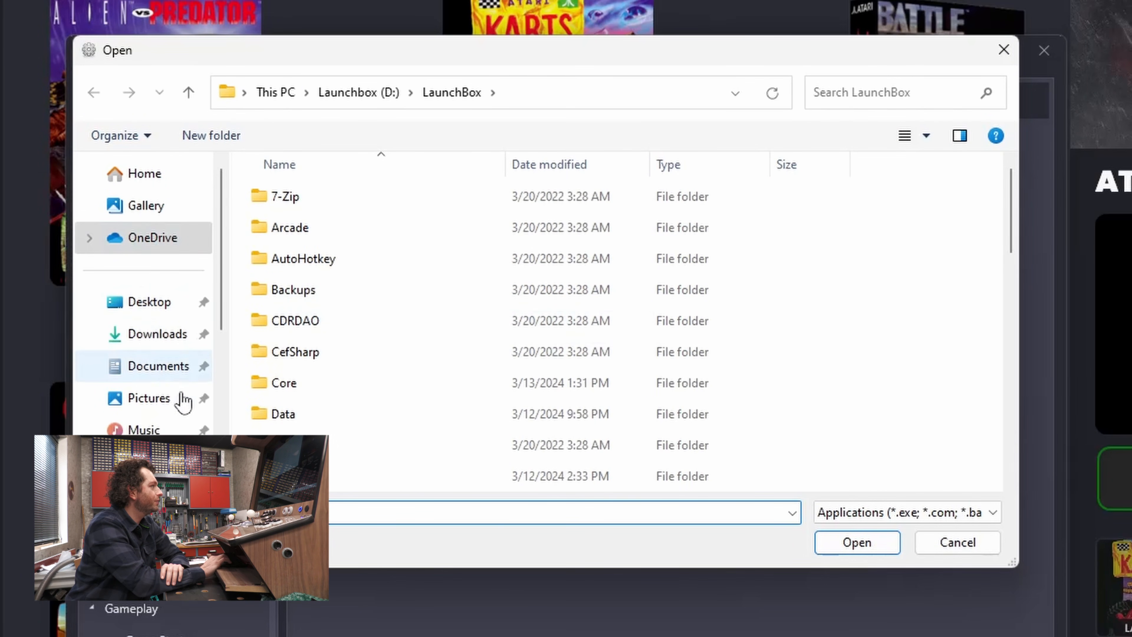
scroll(174, 365, down, 5)
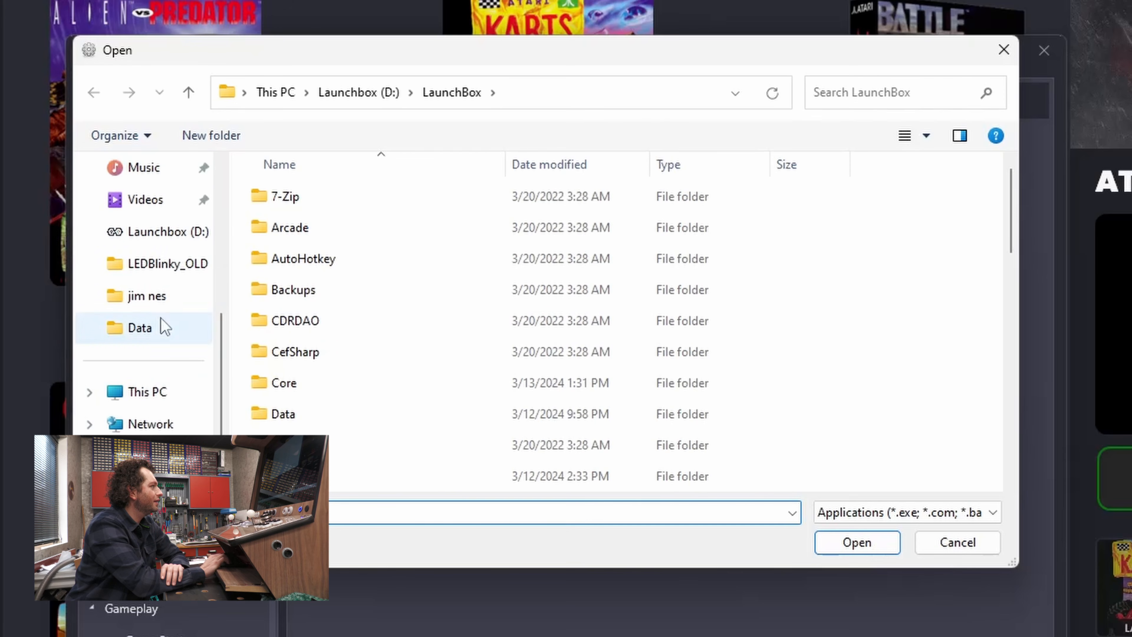
click(165, 233)
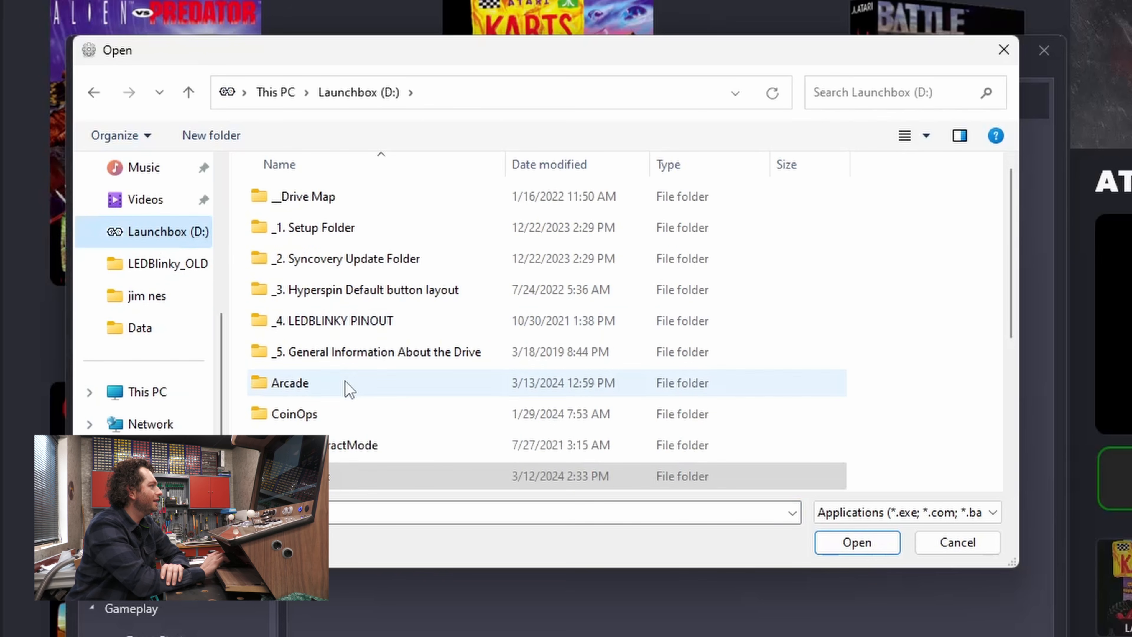
double_click(350, 389)
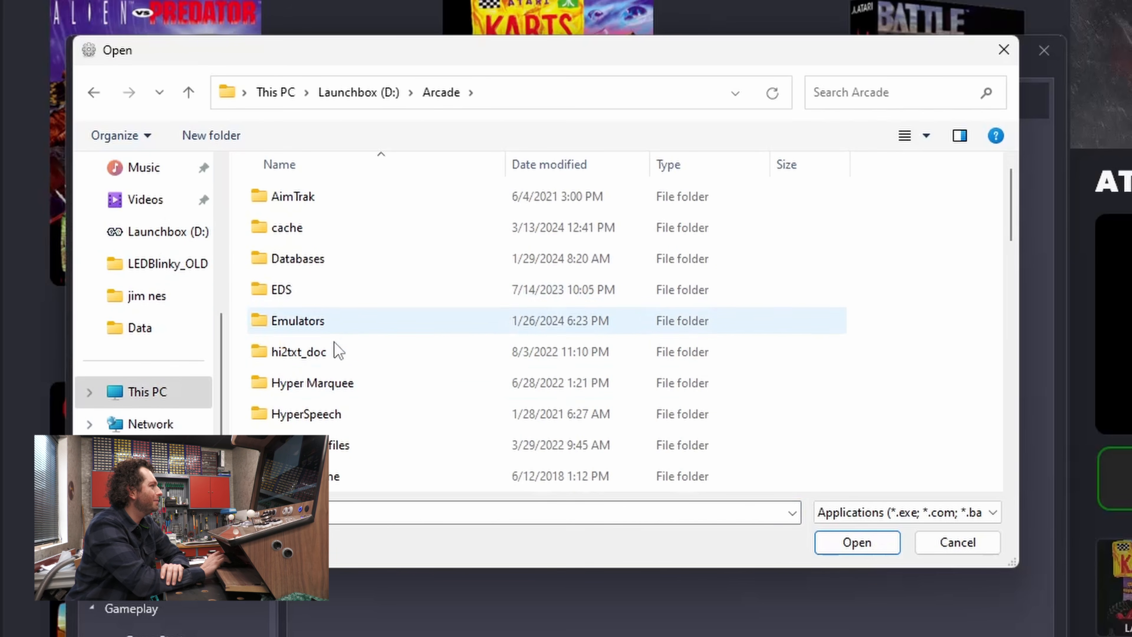
scroll(351, 371, down, 1)
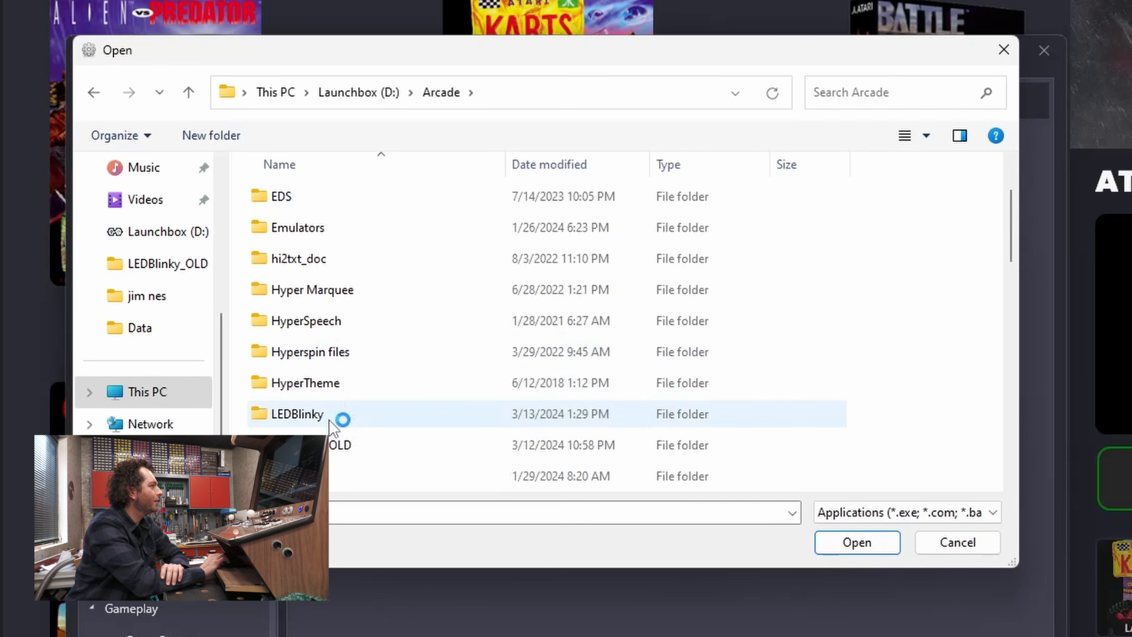
double_click(338, 419)
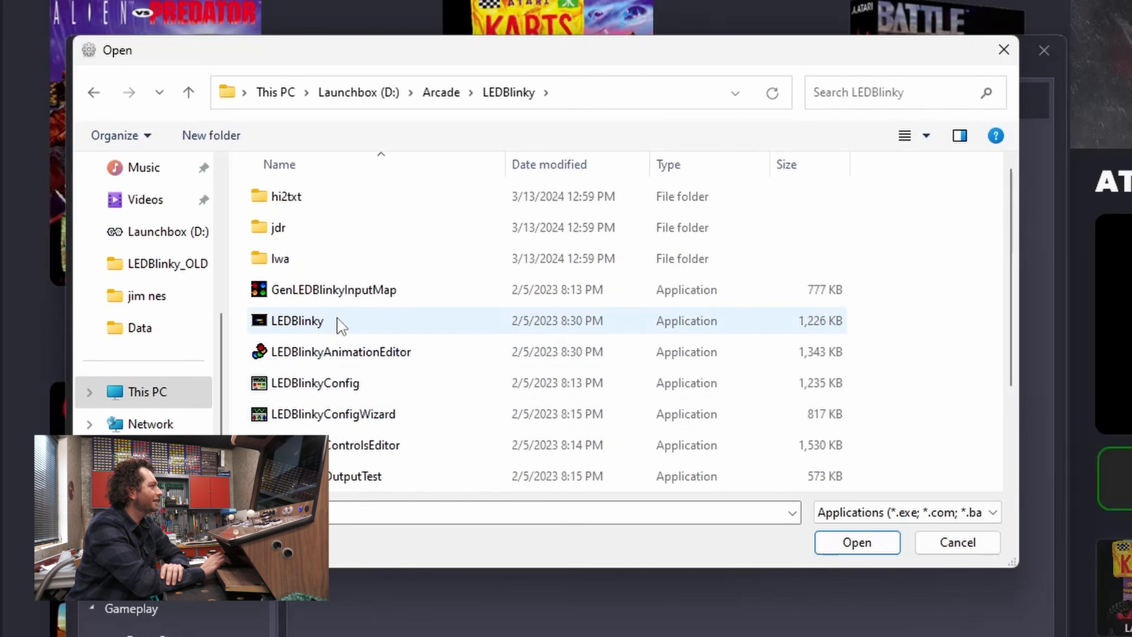
click(335, 325)
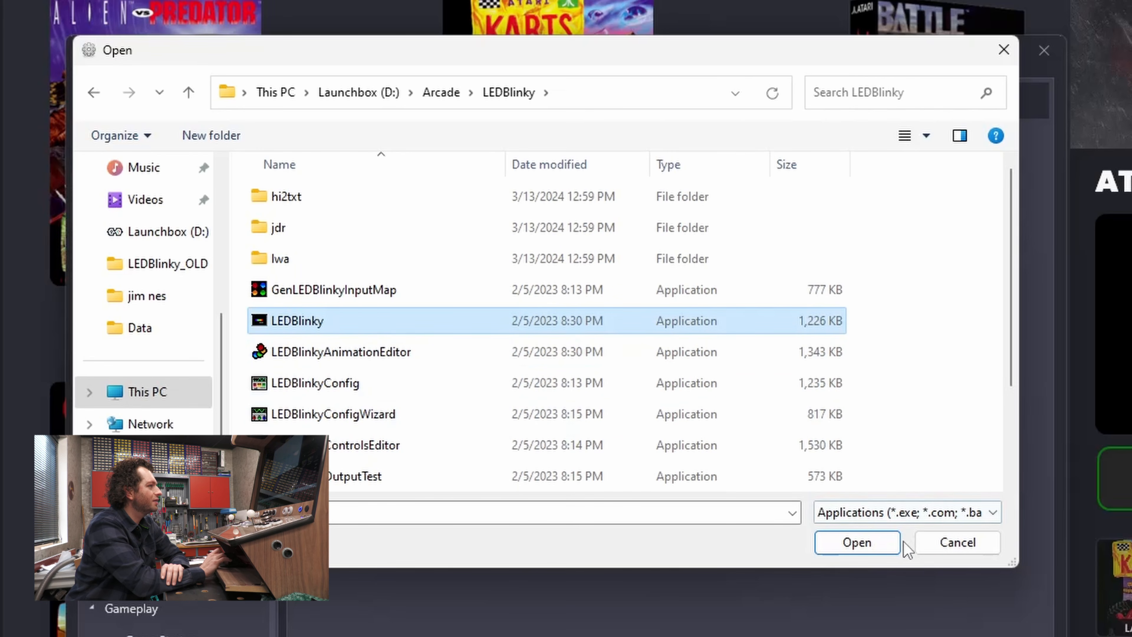
click(865, 548)
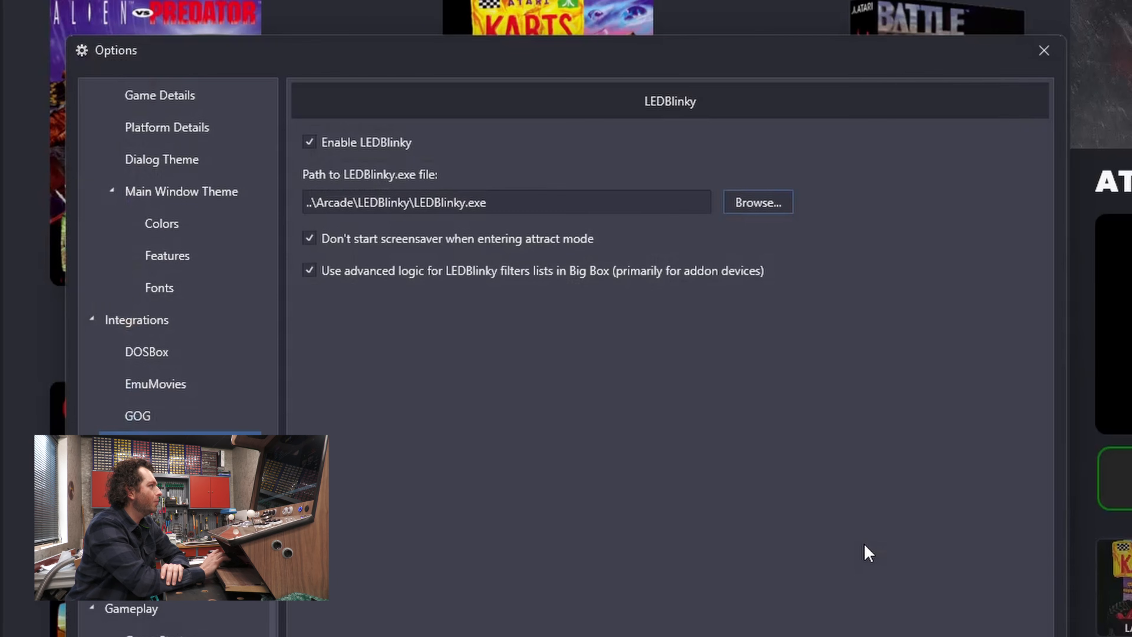
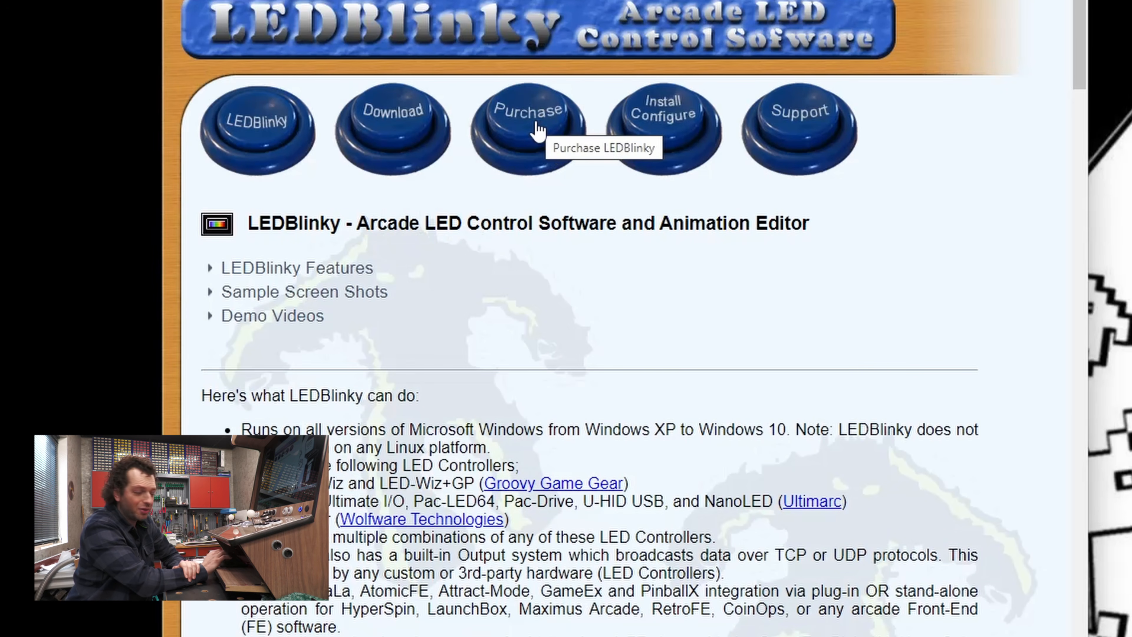
Step: View the LEDBlinky purchase page and its PayPal checkout, and close the browser
click(540, 132)
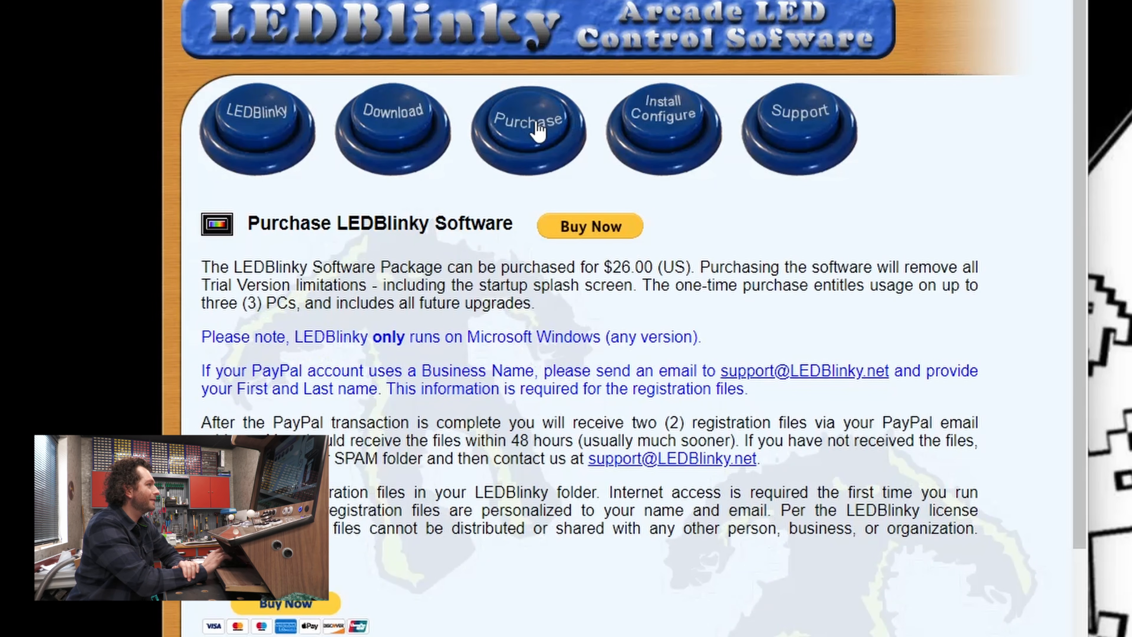
click(595, 225)
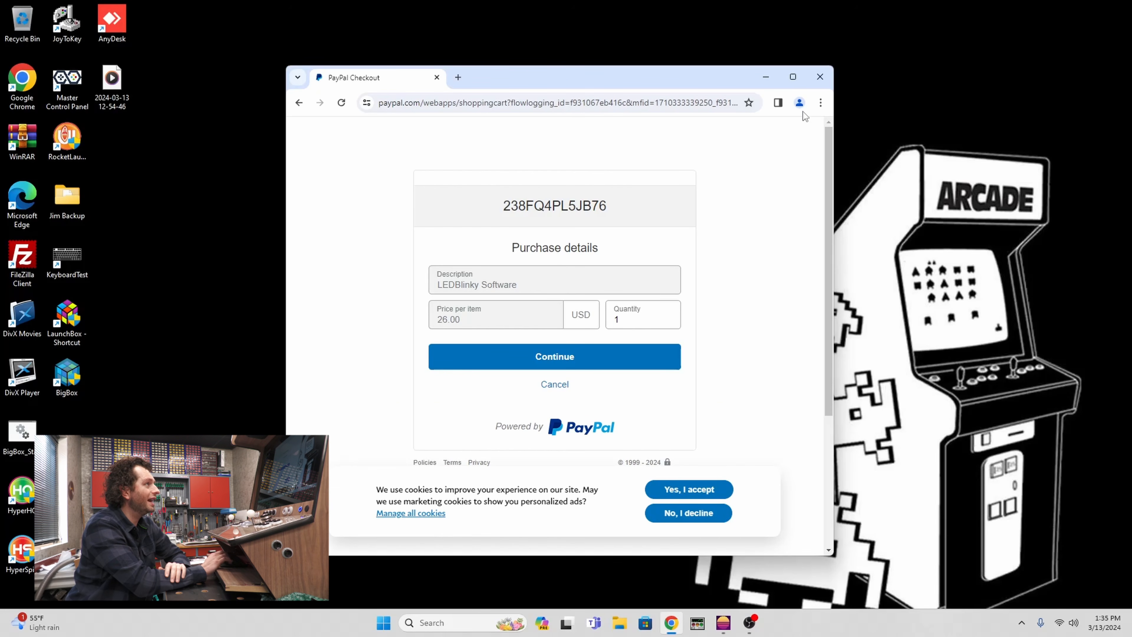
click(819, 77)
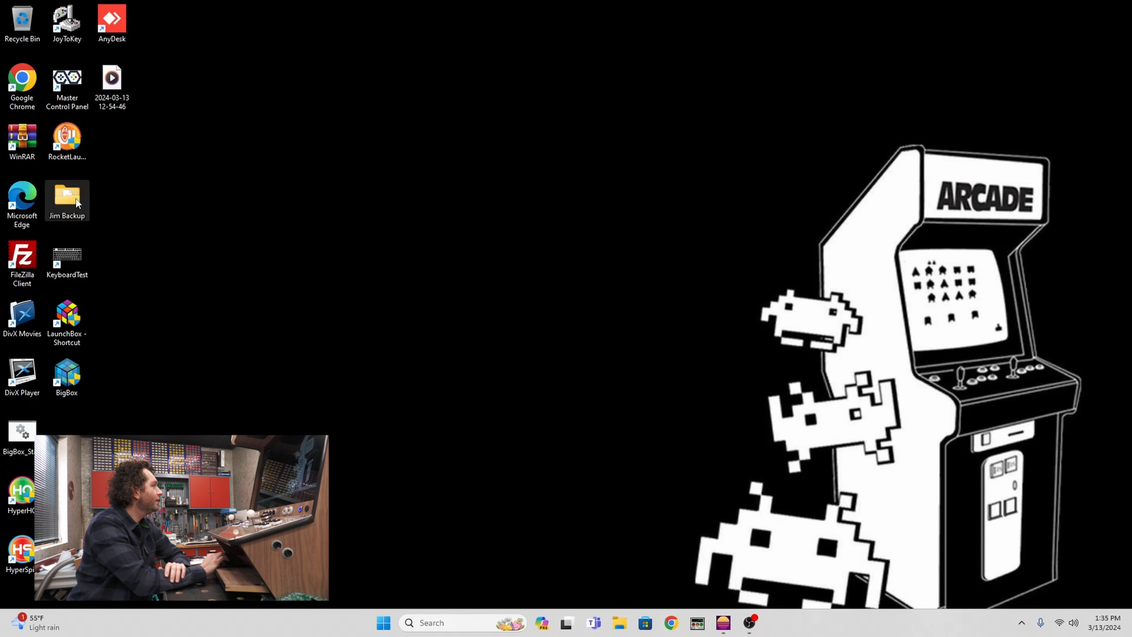
Step: Copy the personalised registration .dat file and reg.dat from the desktop backup folder into the Arcade\LEDBlinky folder on drive D:
double_click(76, 198)
click(404, 171)
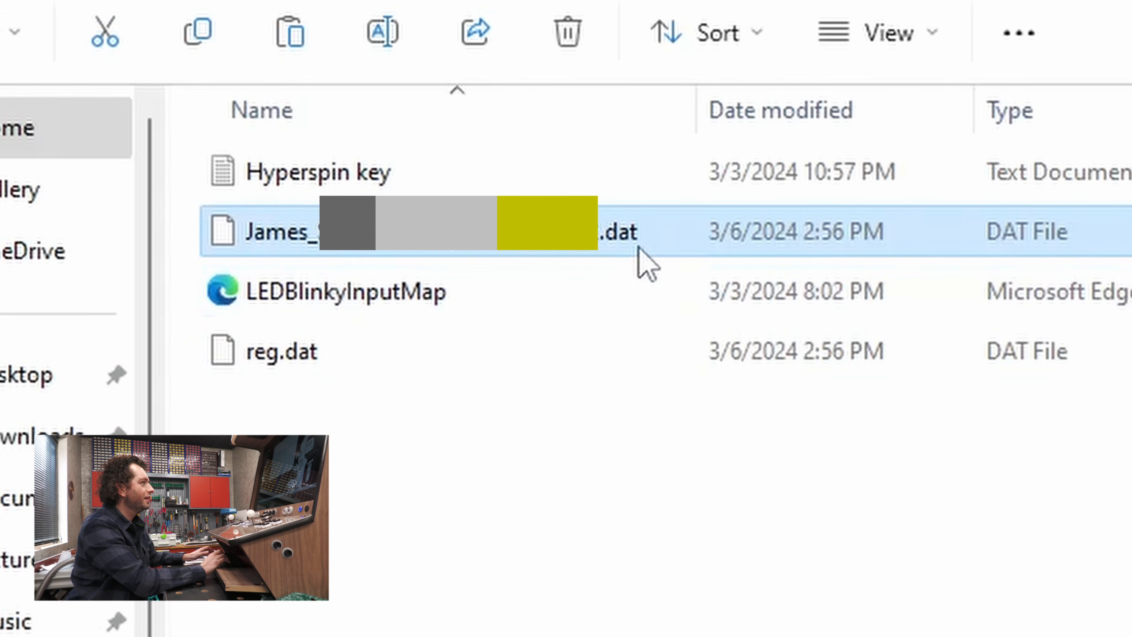
click(365, 367)
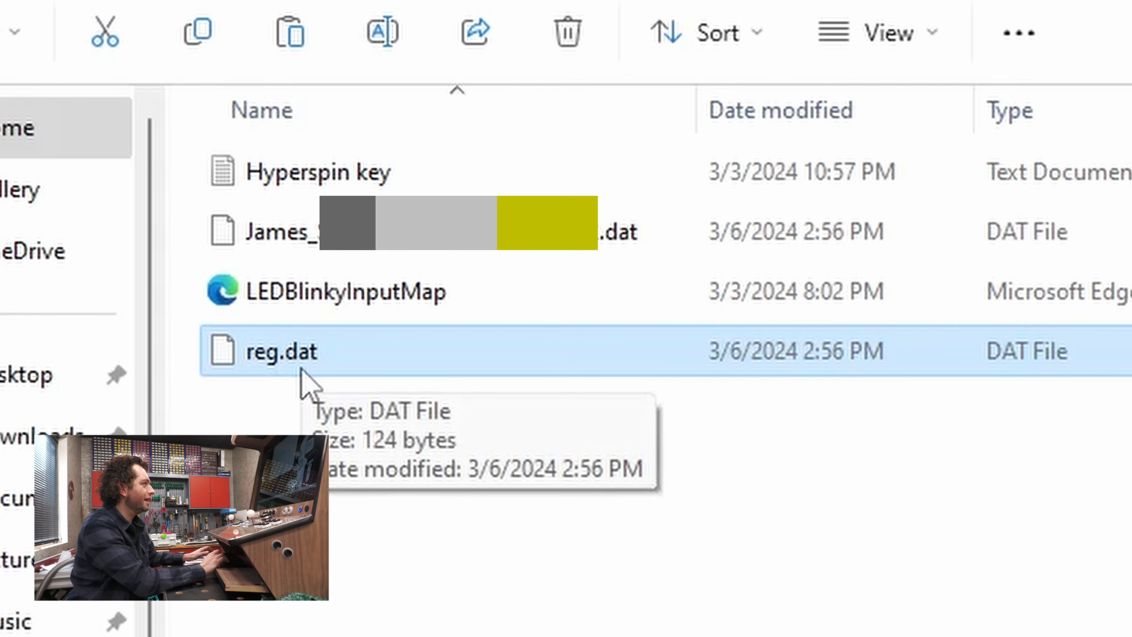
click(422, 249)
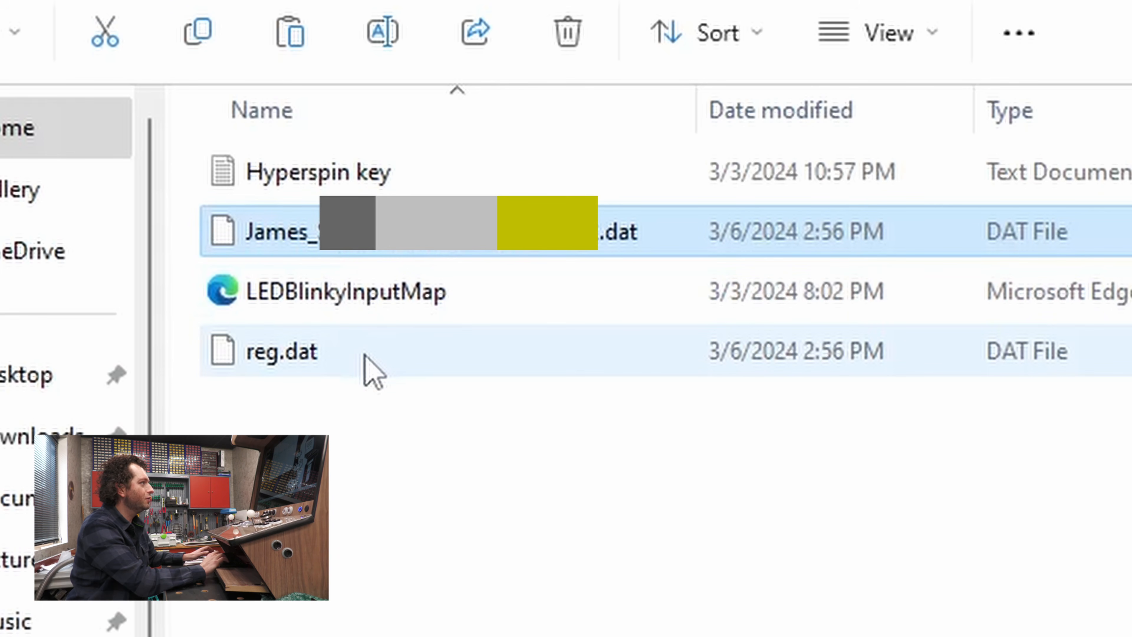
click(368, 367)
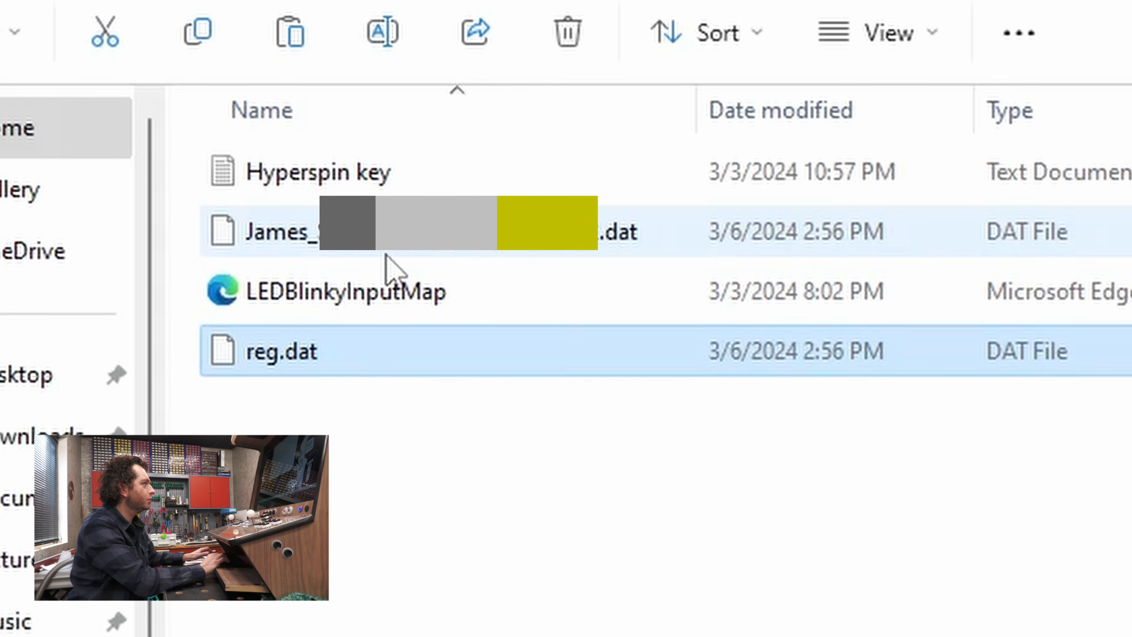
ctrl+click(386, 253)
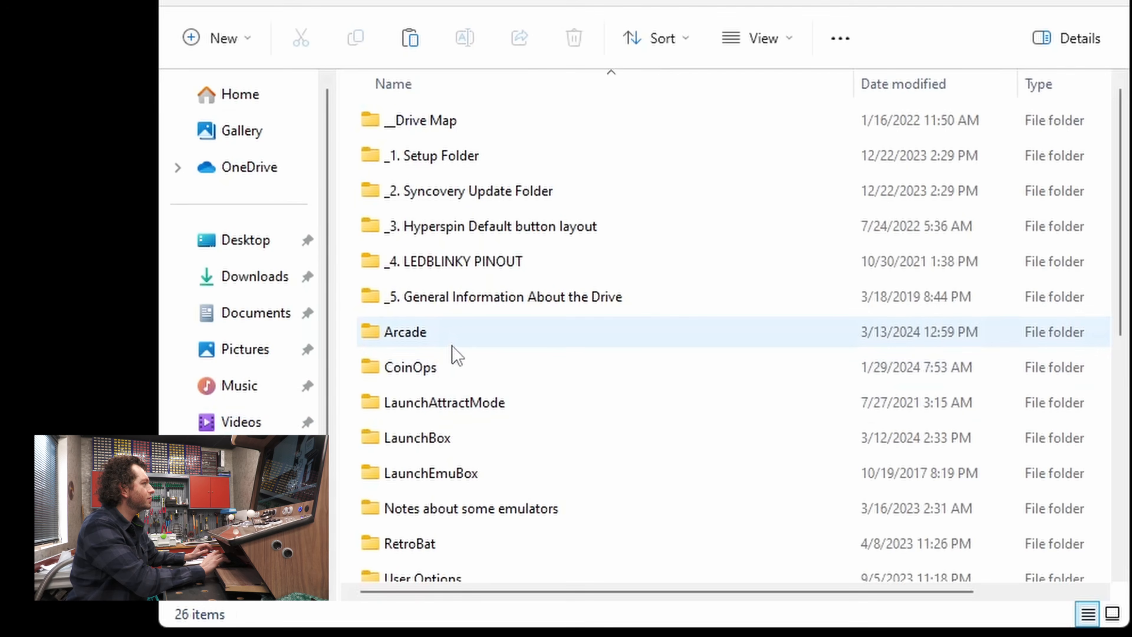
double_click(457, 342)
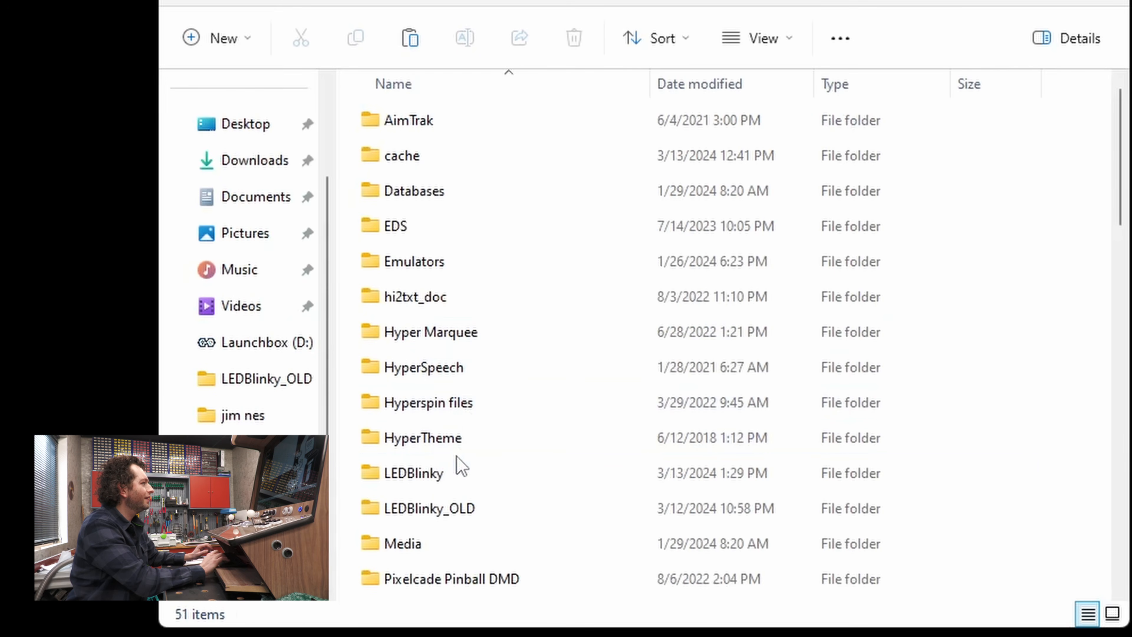
double_click(457, 469)
click(630, 399)
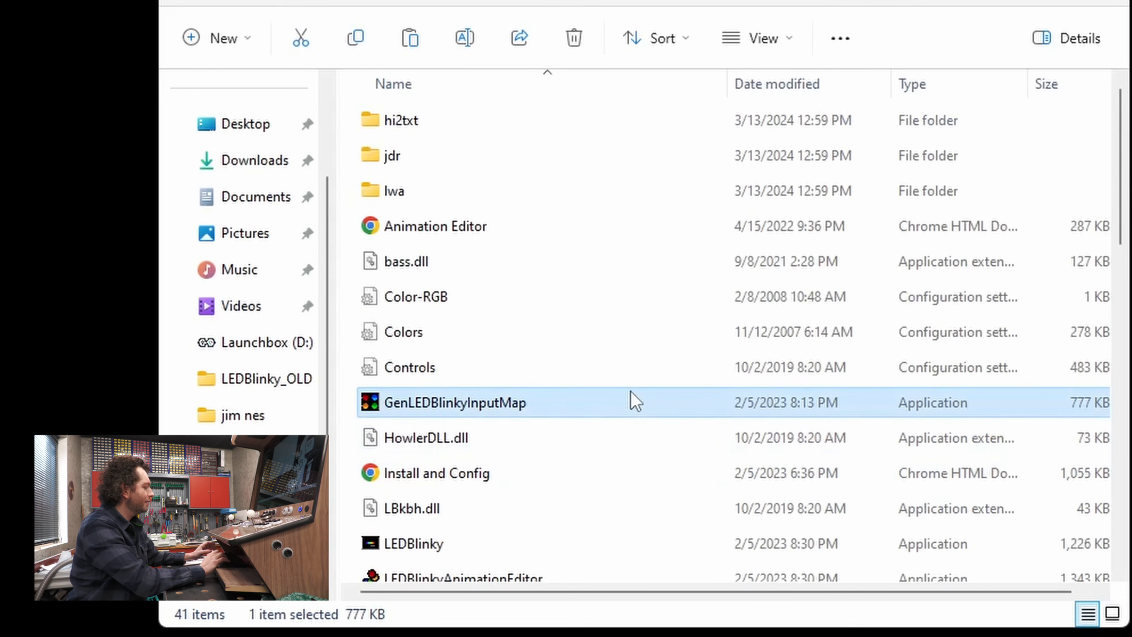
key(ctrl+v)
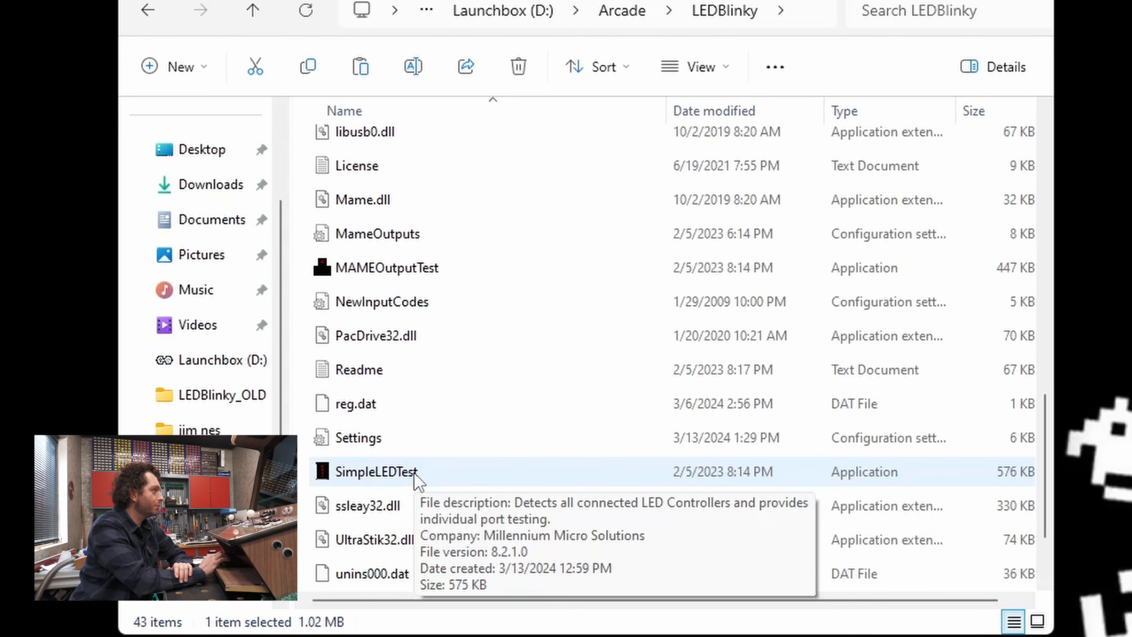
Step: Run SimpleLEDTest, test all LEDs on iPACUltimateIO-1 with the intensity raised, check individual ports such as 10 and 7, and close the test
double_click(414, 473)
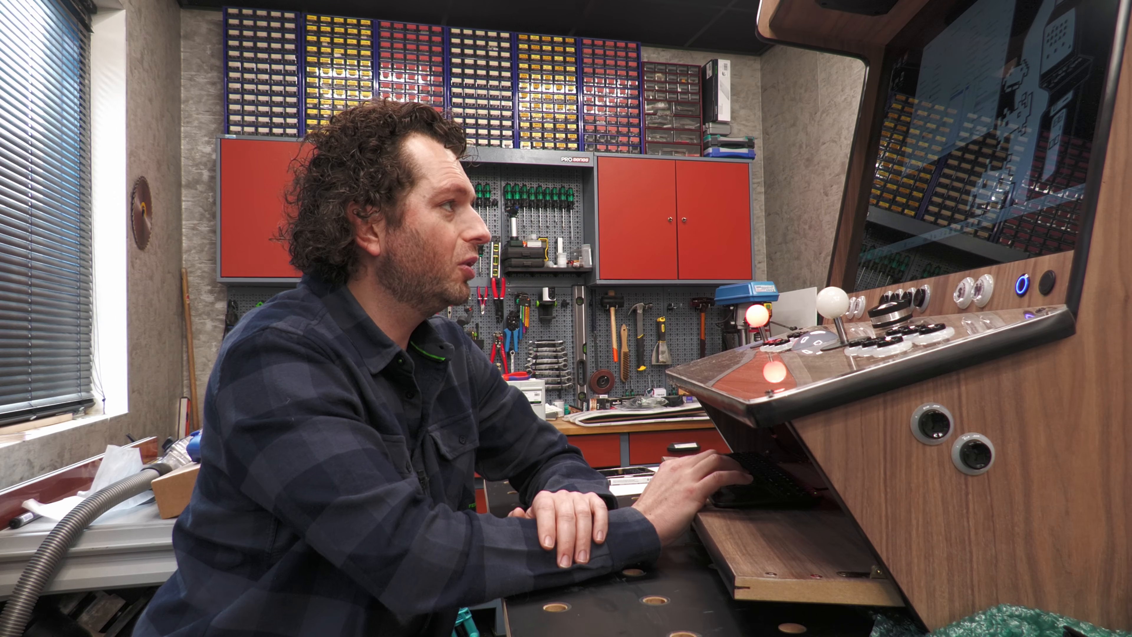
click(587, 582)
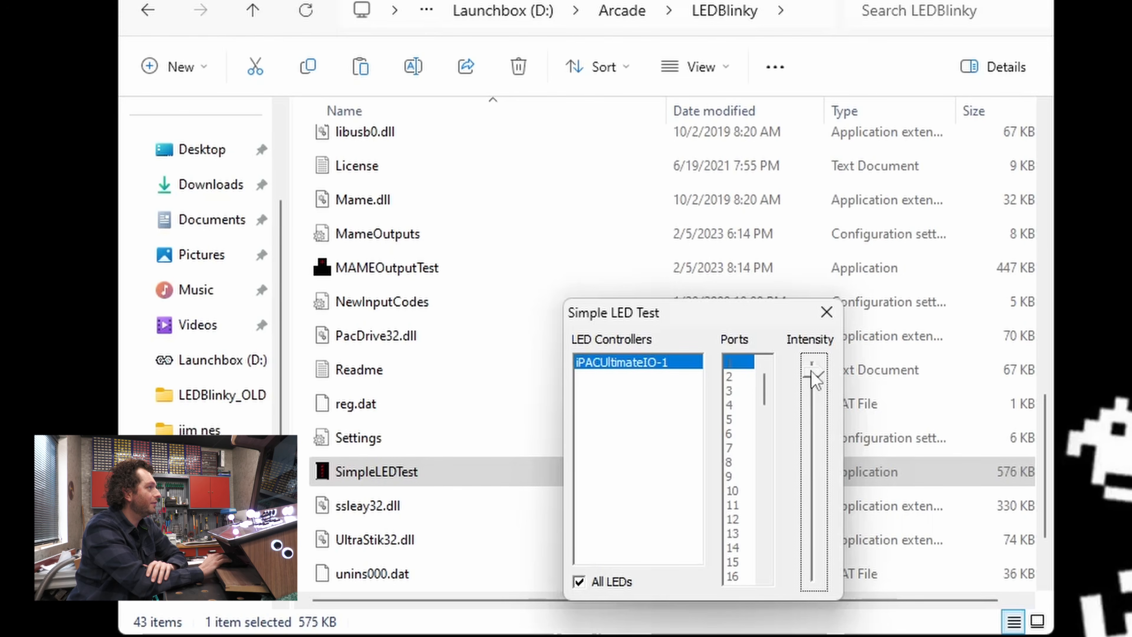
drag(811, 372, 826, 341)
click(579, 581)
click(736, 492)
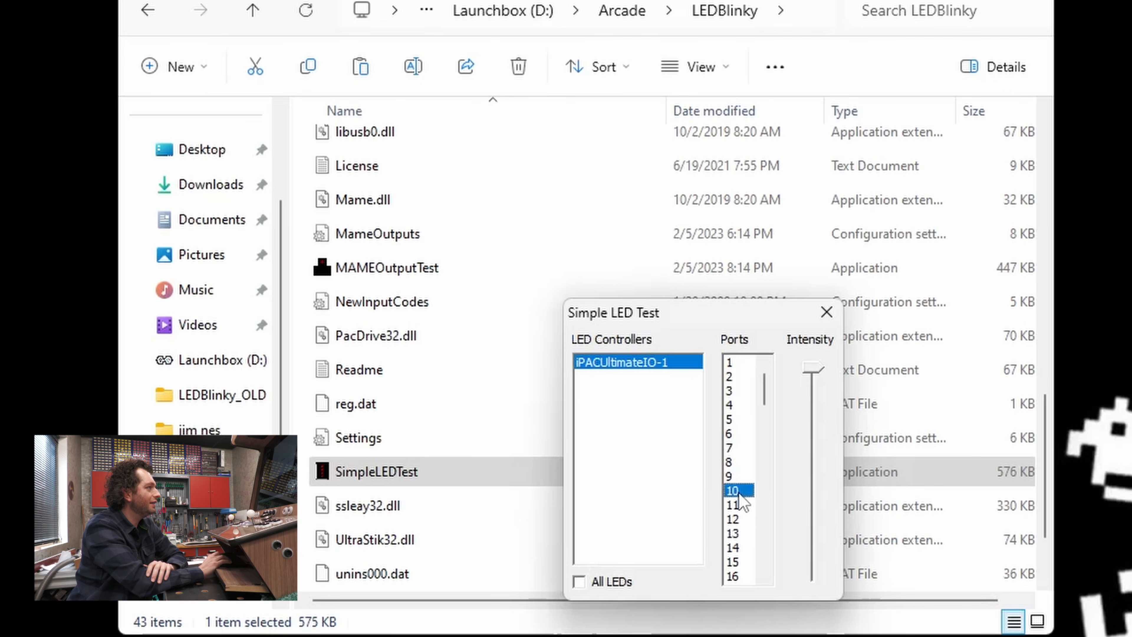
click(737, 466)
click(827, 312)
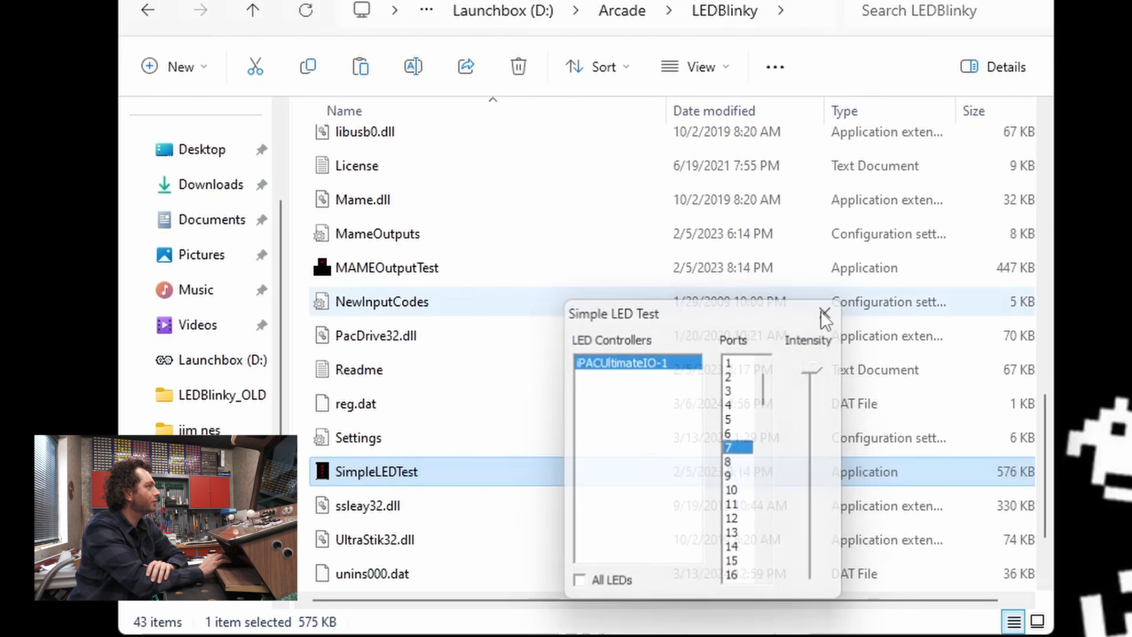
Step: Launch LEDBlinkyControlsEditor from the LEDBlinky_tutorial folder
scroll(552, 386, down, 1)
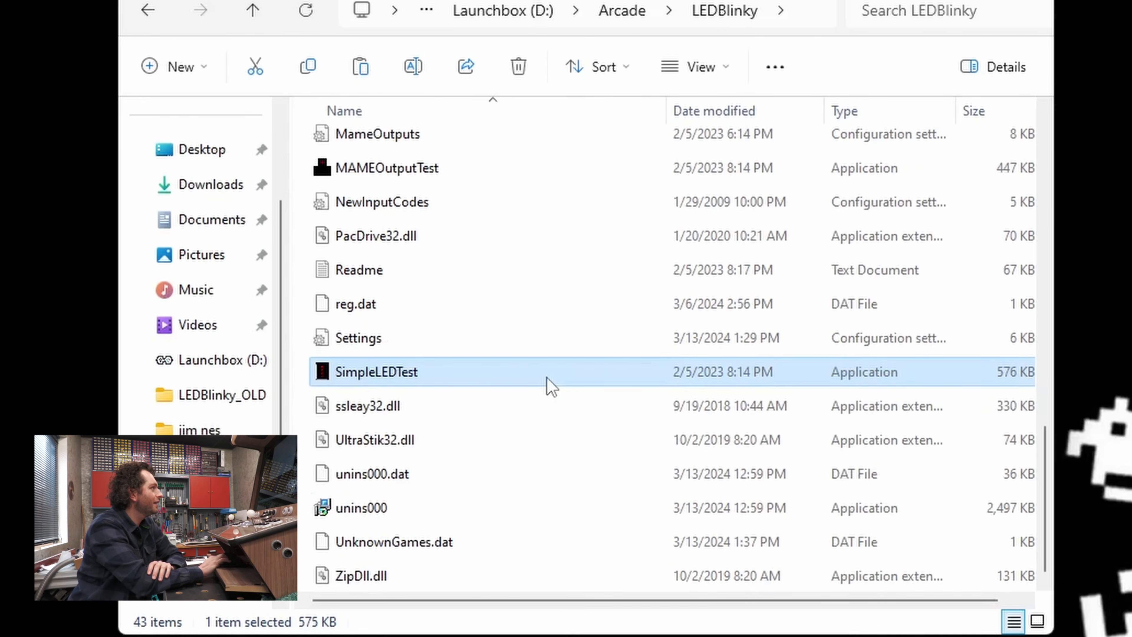
scroll(552, 387, up, 5)
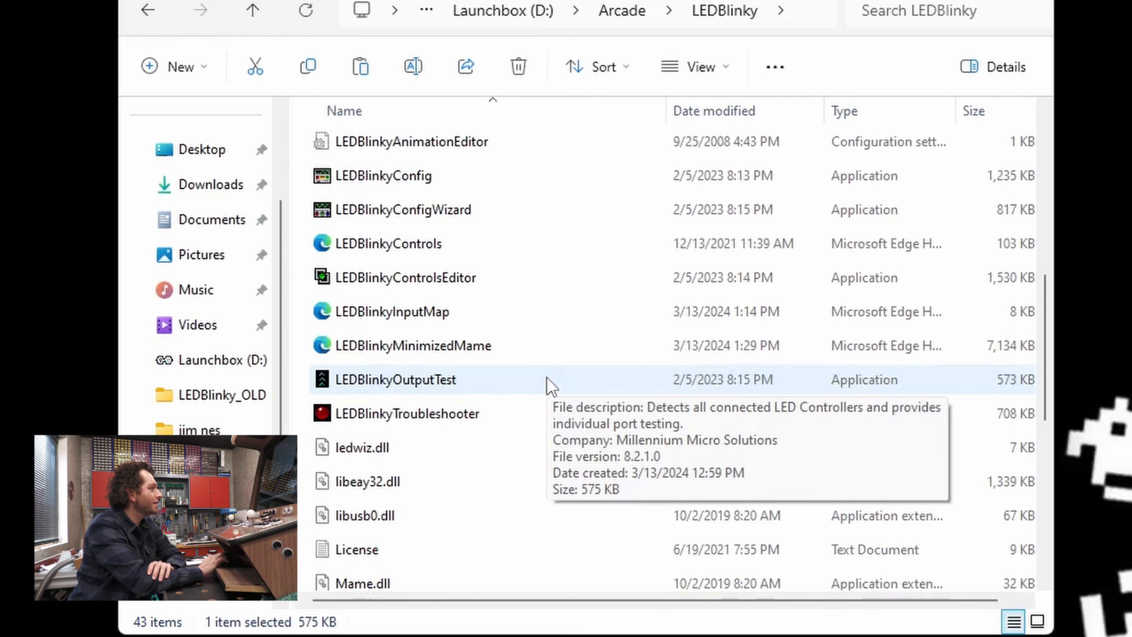
scroll(552, 386, up, 1)
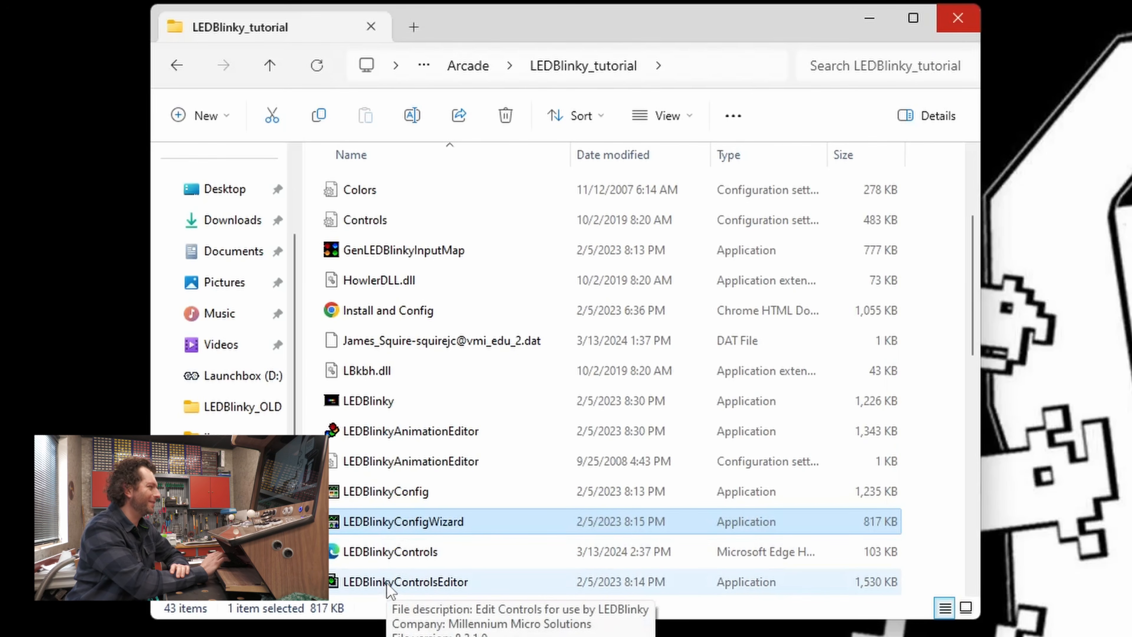
double_click(387, 582)
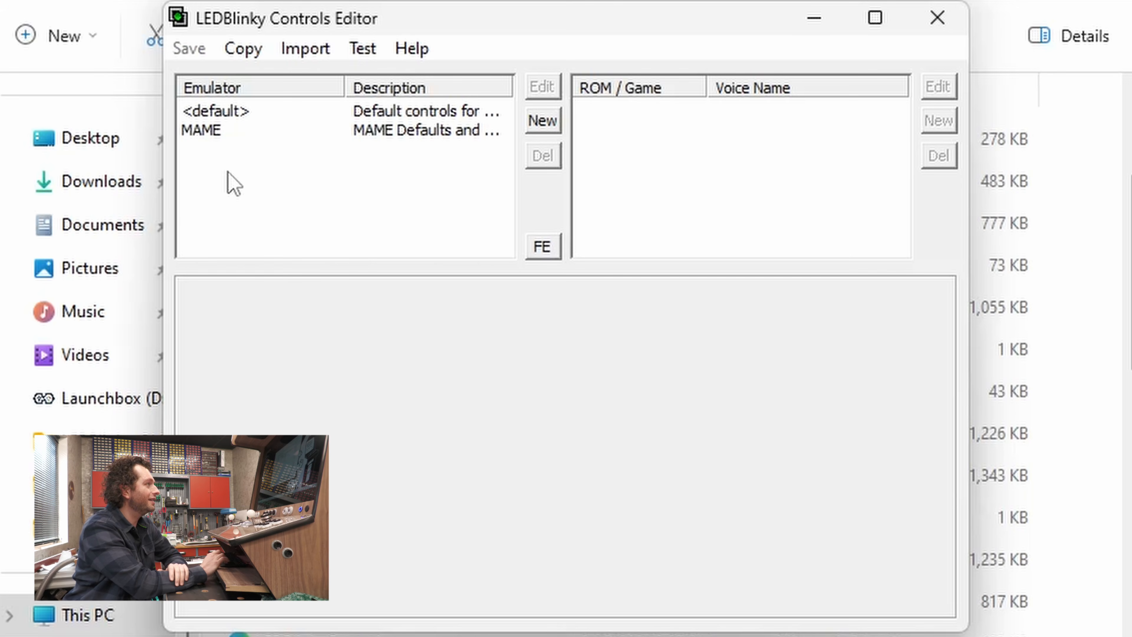
Step: Add a new emulator named Nintendo_Entertainment_System to the controls list
click(552, 120)
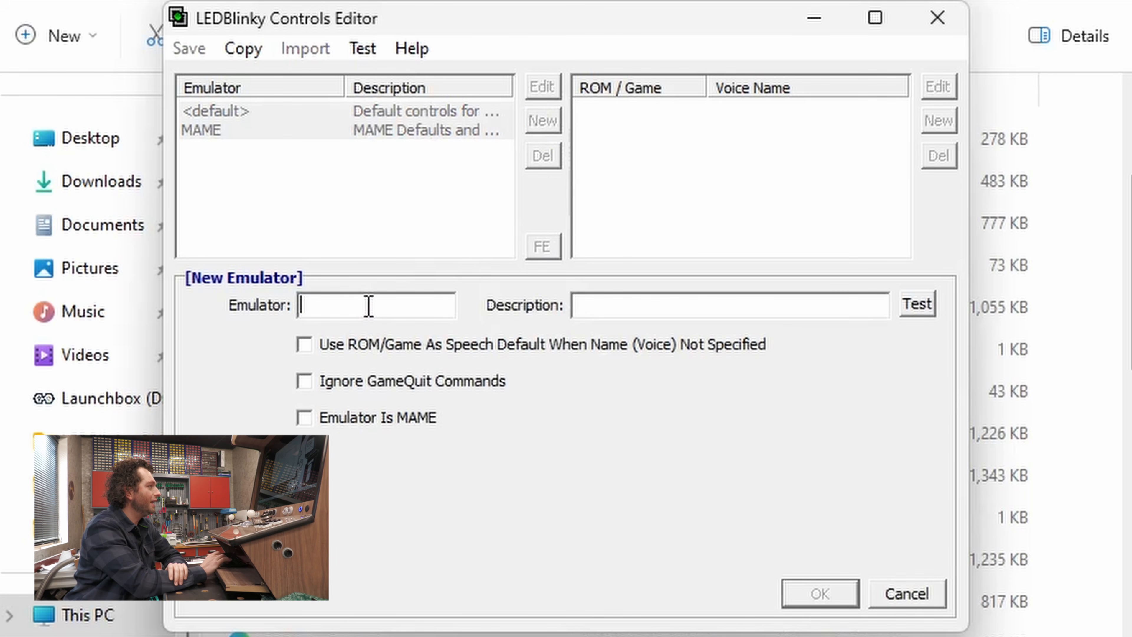
text(Nint)
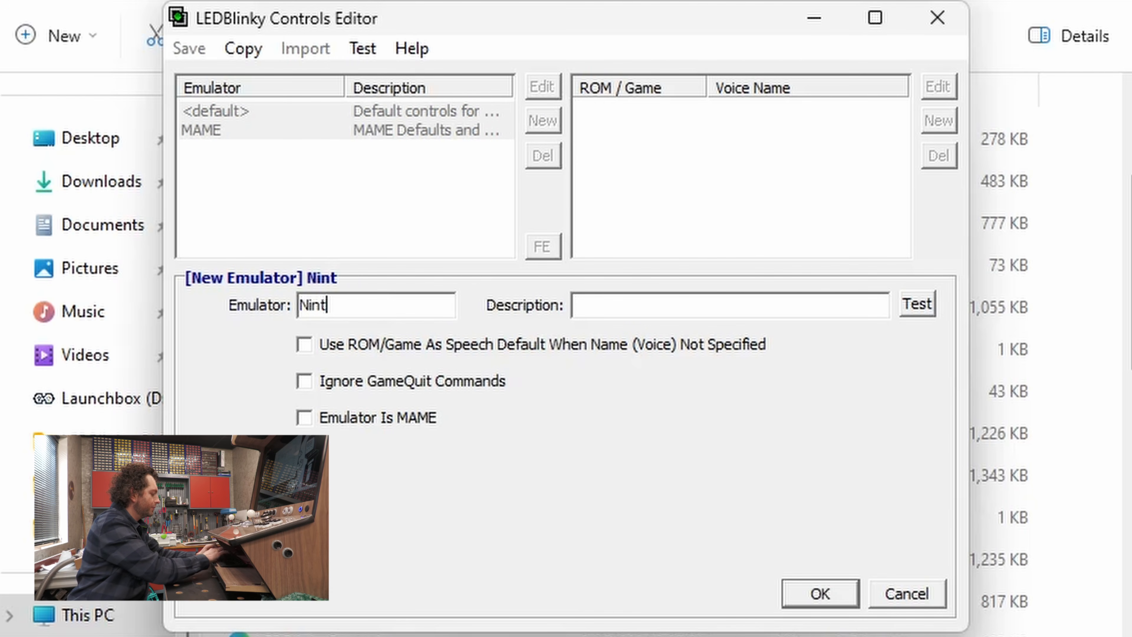
text(endo_E)
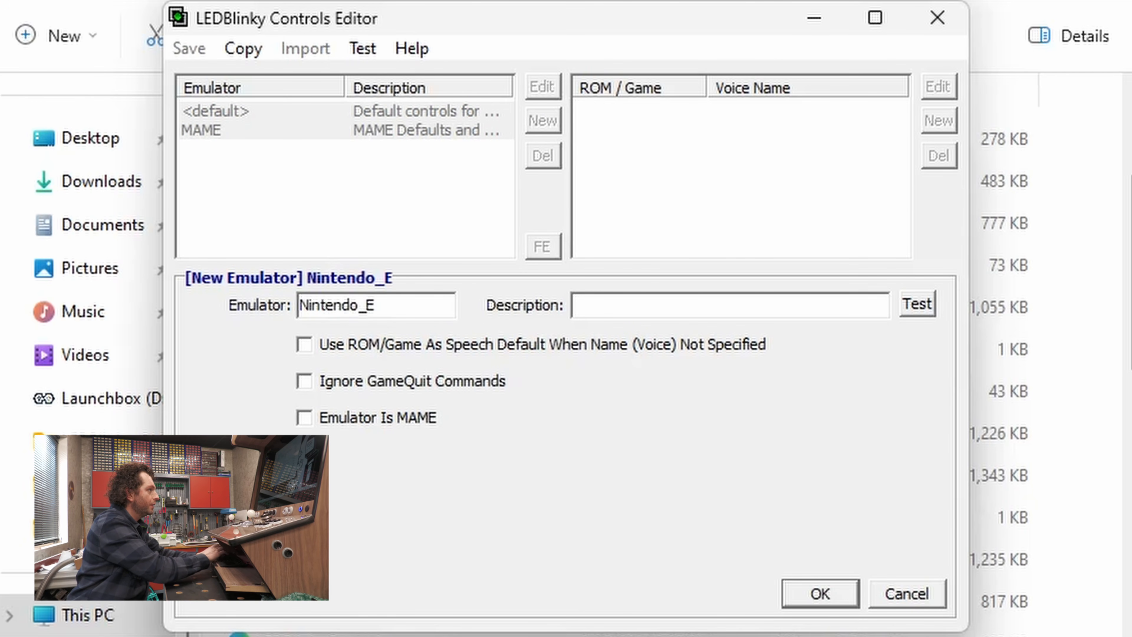
text(ntertainment_System)
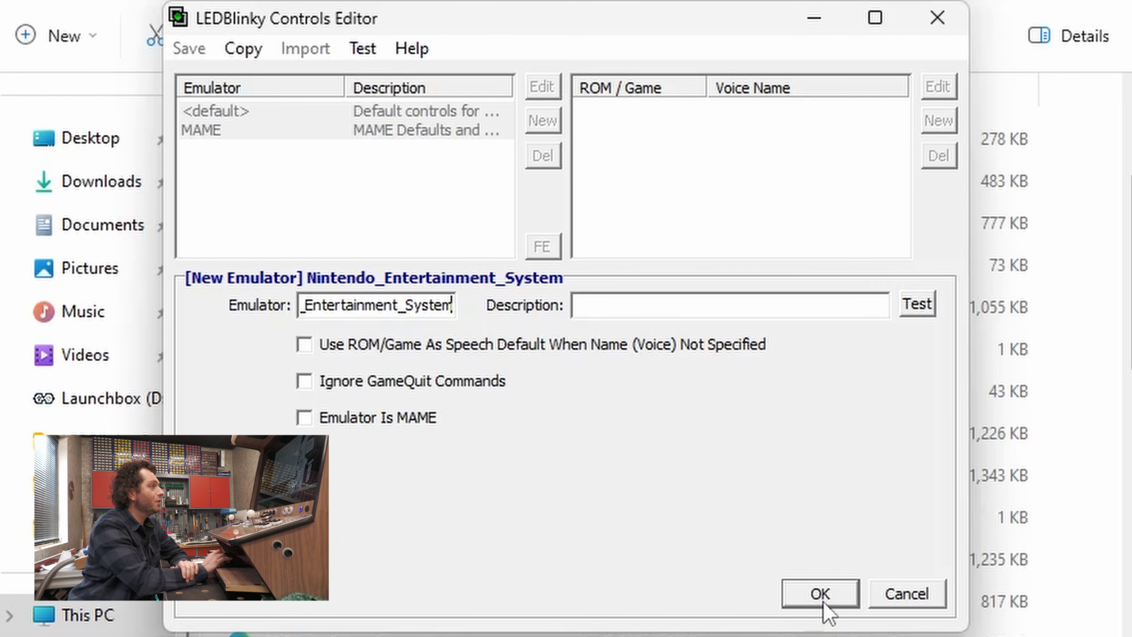
click(820, 593)
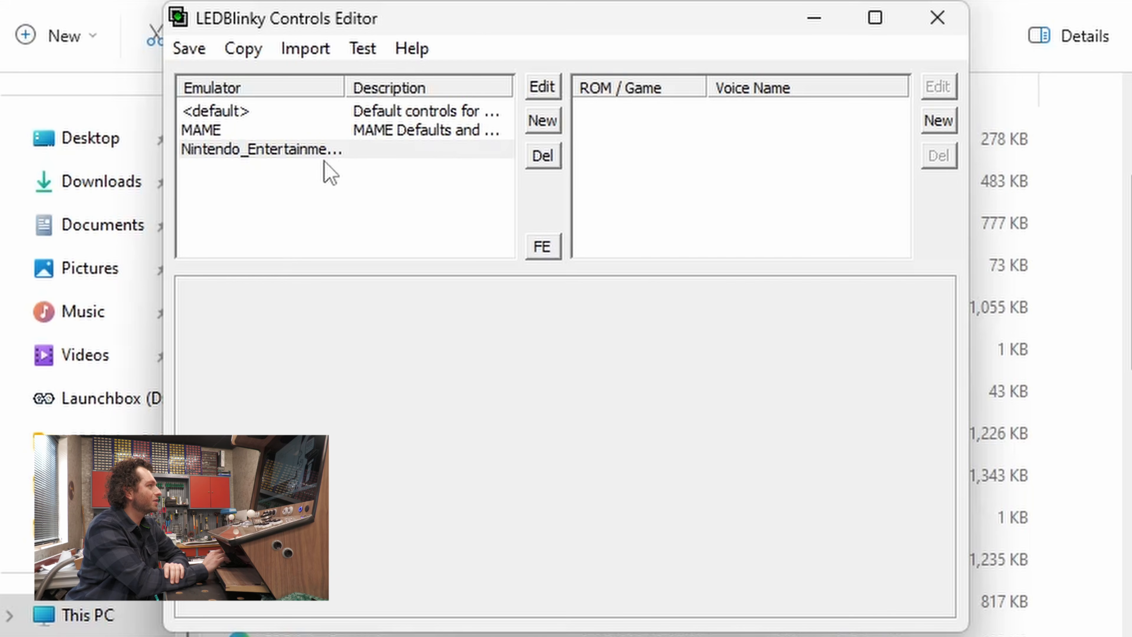
Step: Create a default game entry for the Nintendo_Entertainment_System emulator and show its Player 1 controls
click(943, 123)
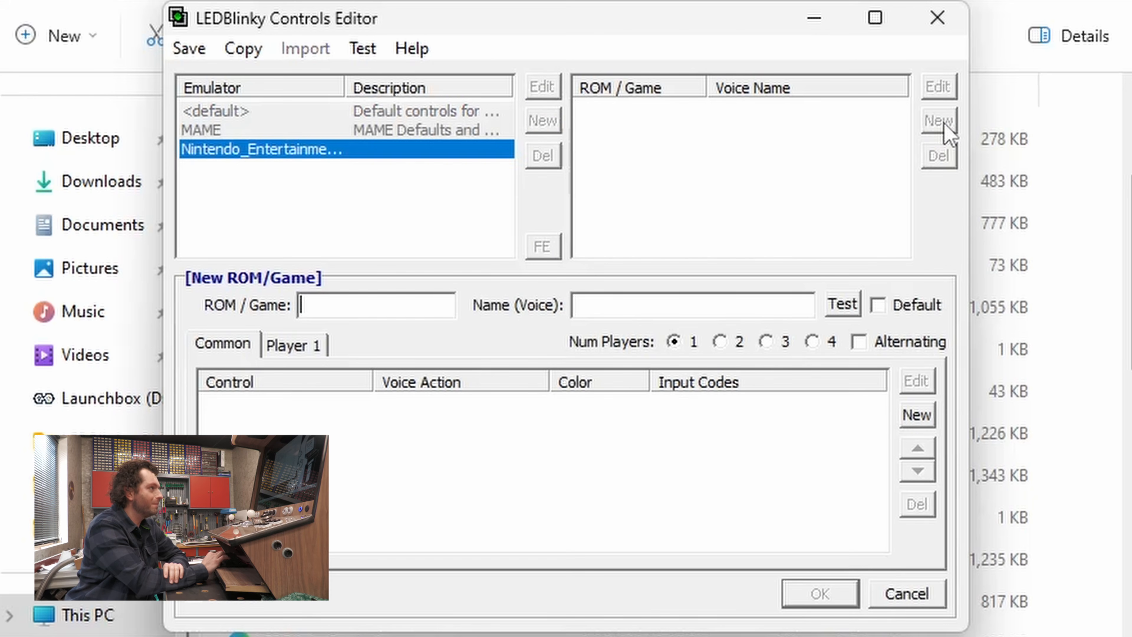
click(879, 306)
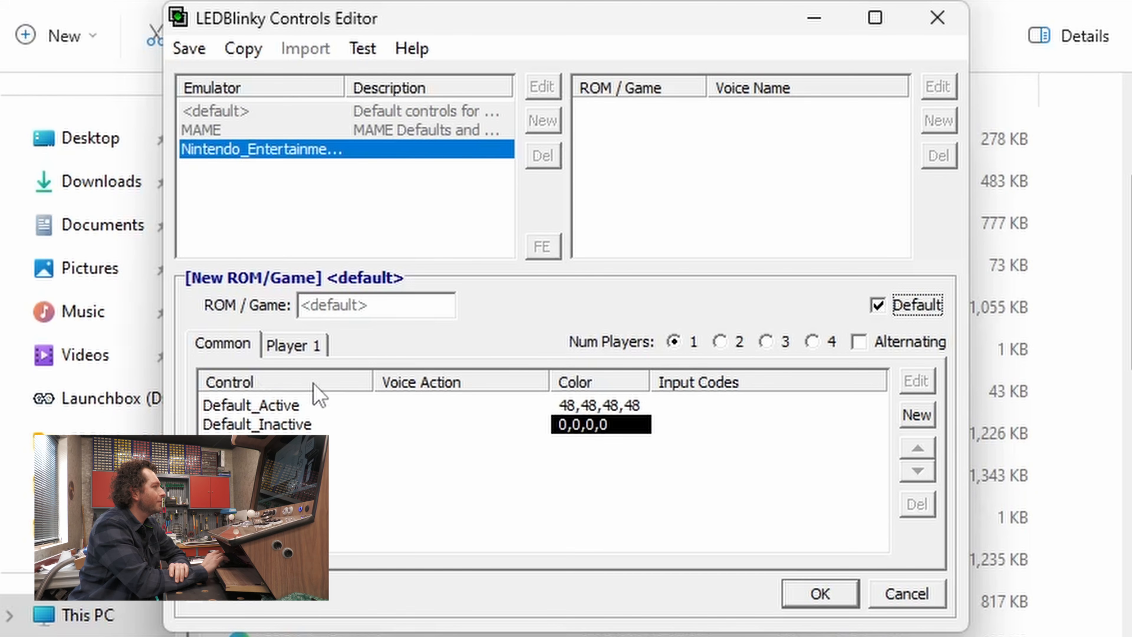
click(307, 356)
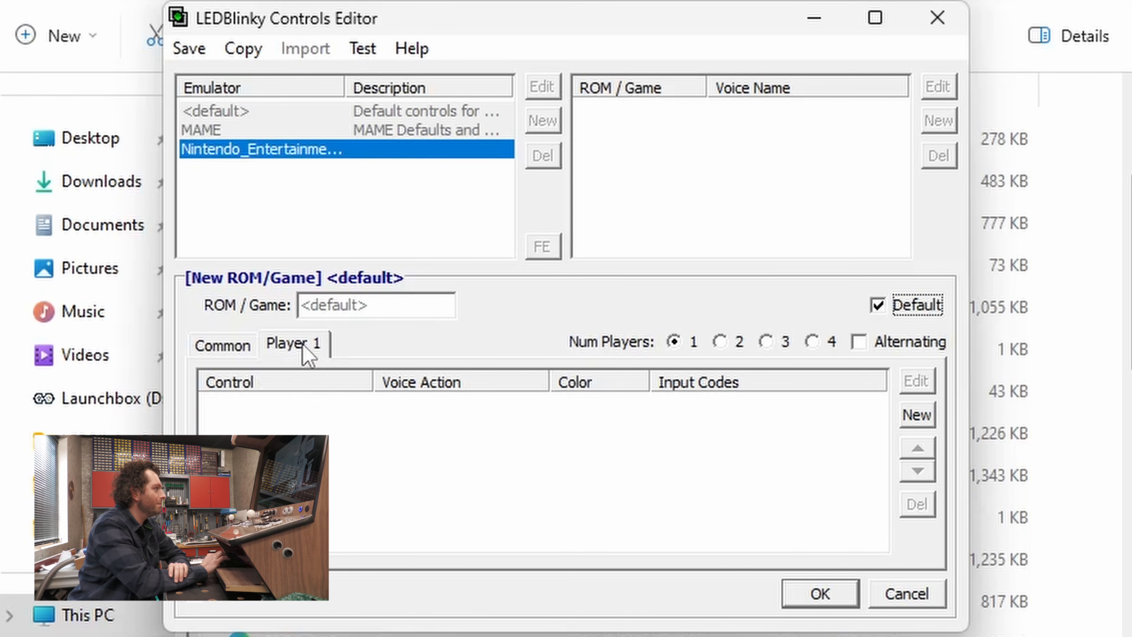
Step: Add the Player 1 control P1_JOYSTICK_UP with input code KEYCODE_UP and the named LED color Cyan
click(907, 419)
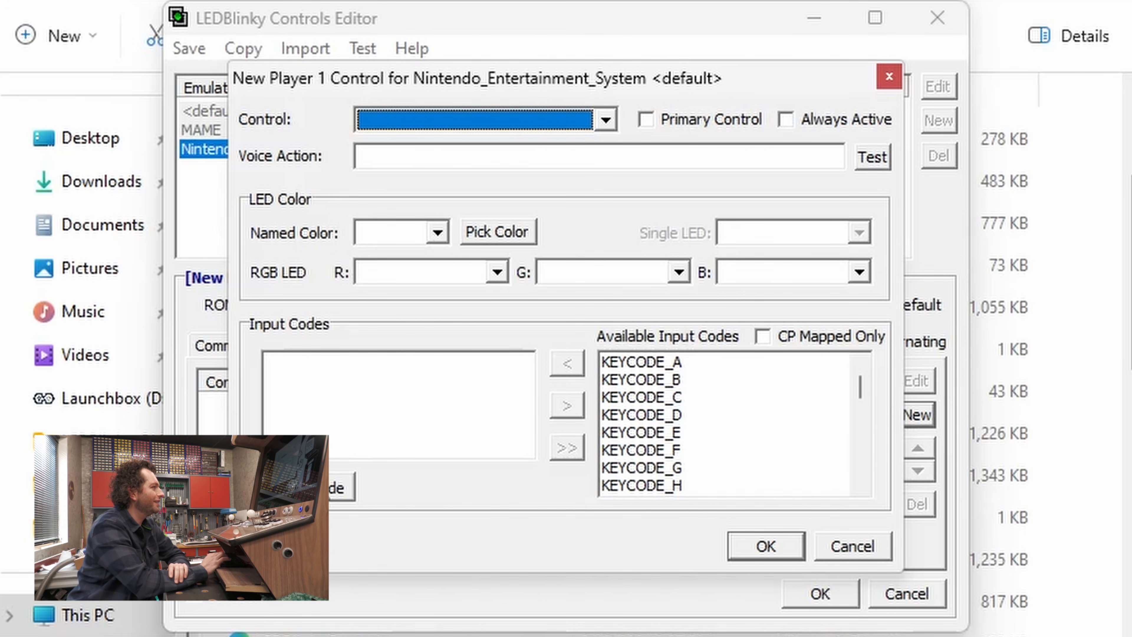
click(310, 487)
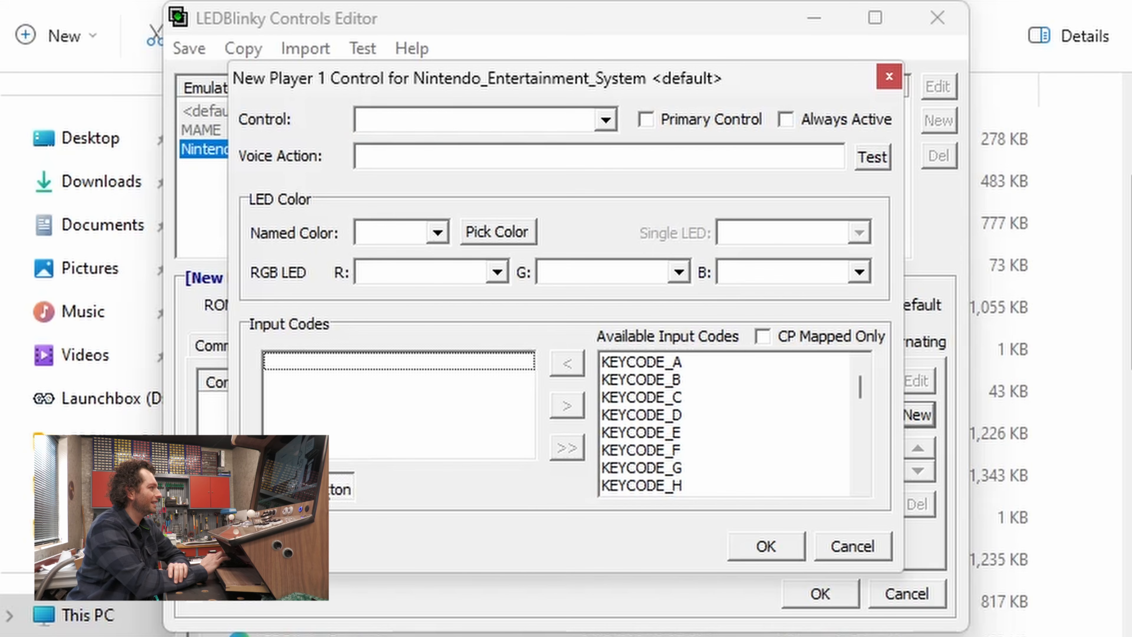
key(Up)
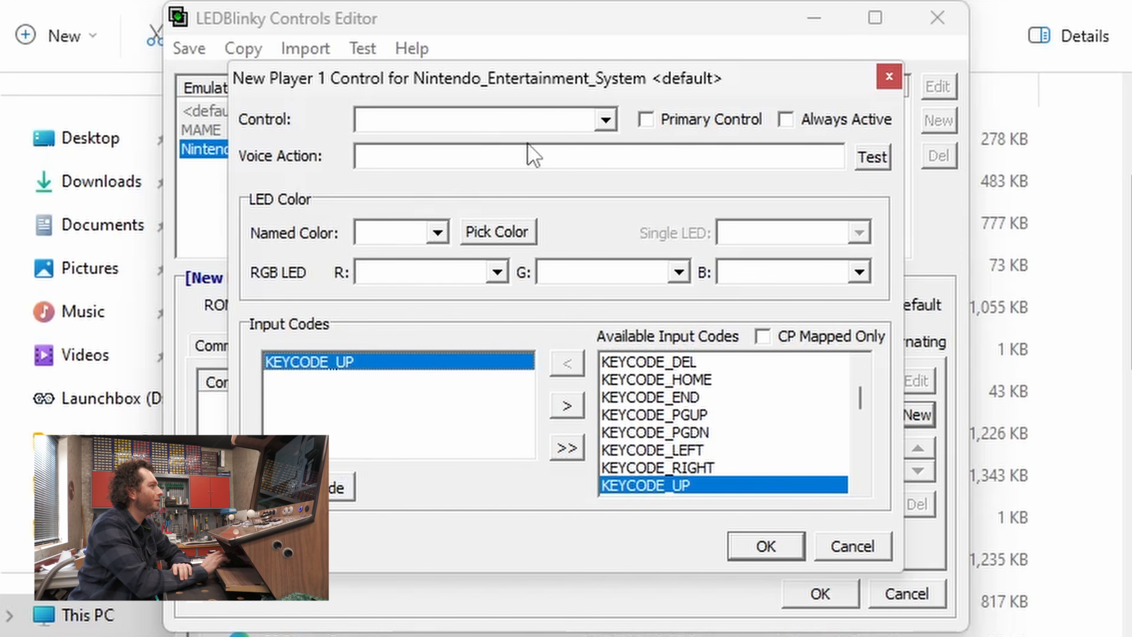
click(557, 121)
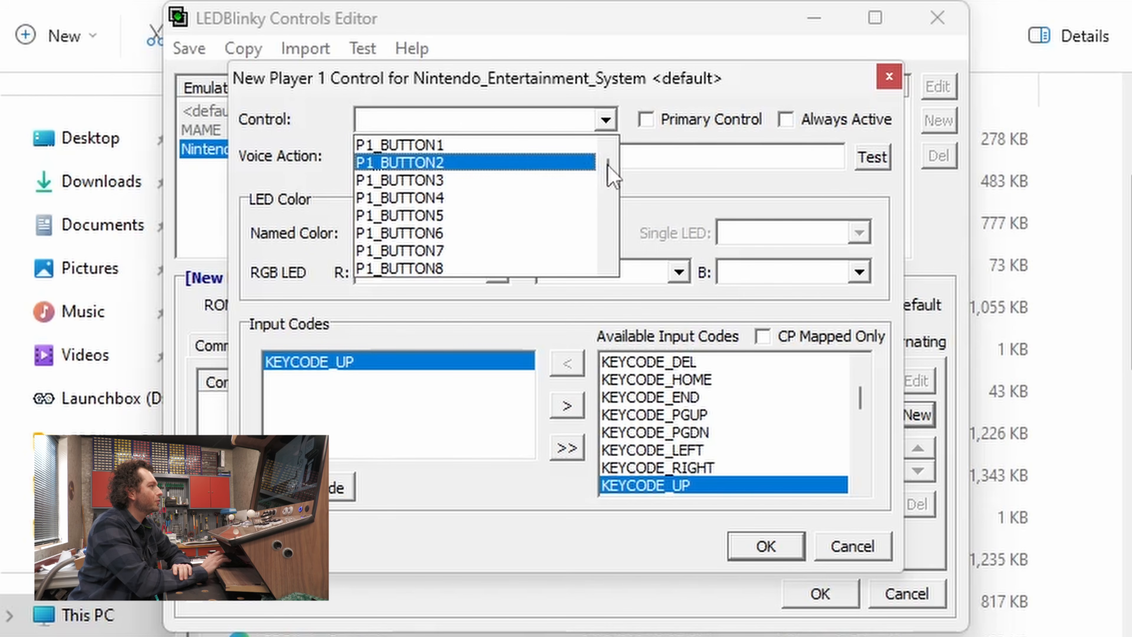
drag(610, 165, 607, 189)
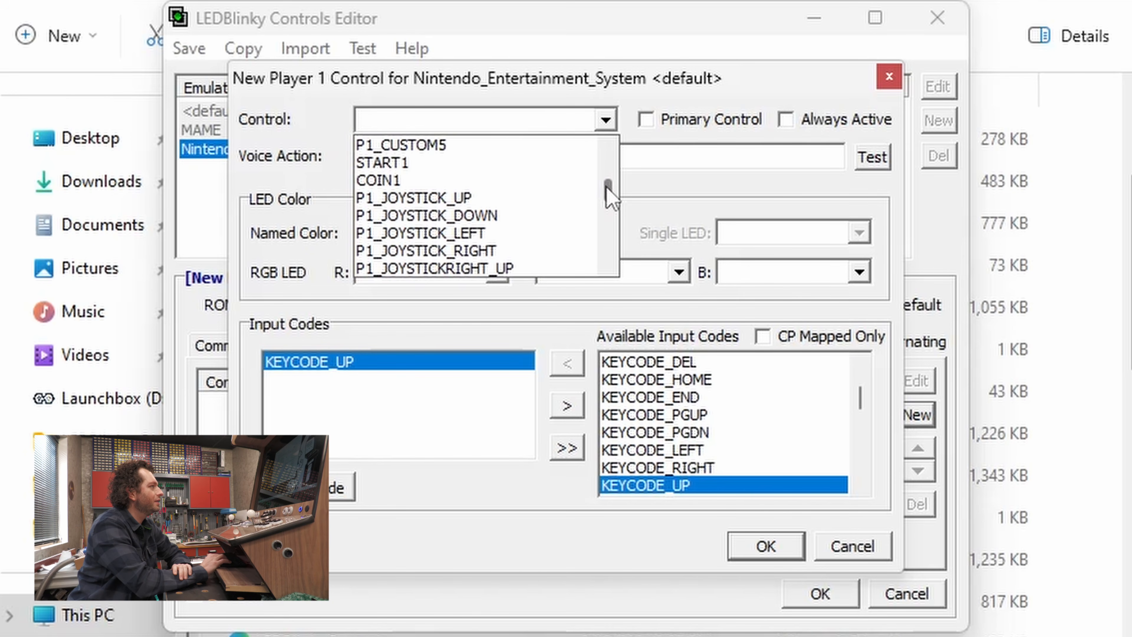
click(526, 198)
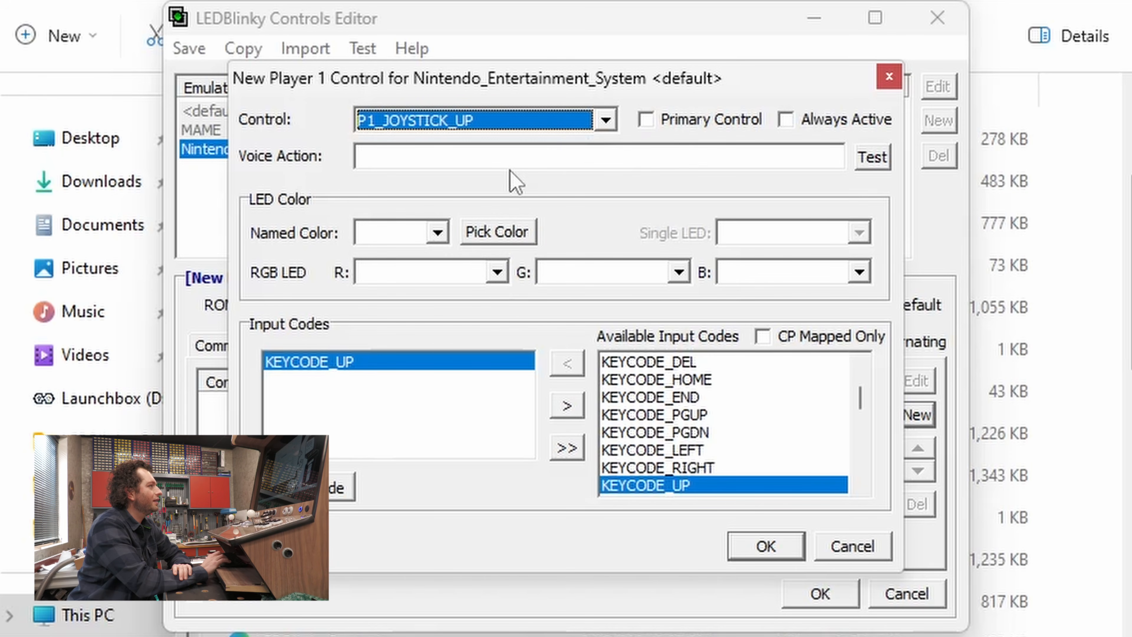
click(428, 233)
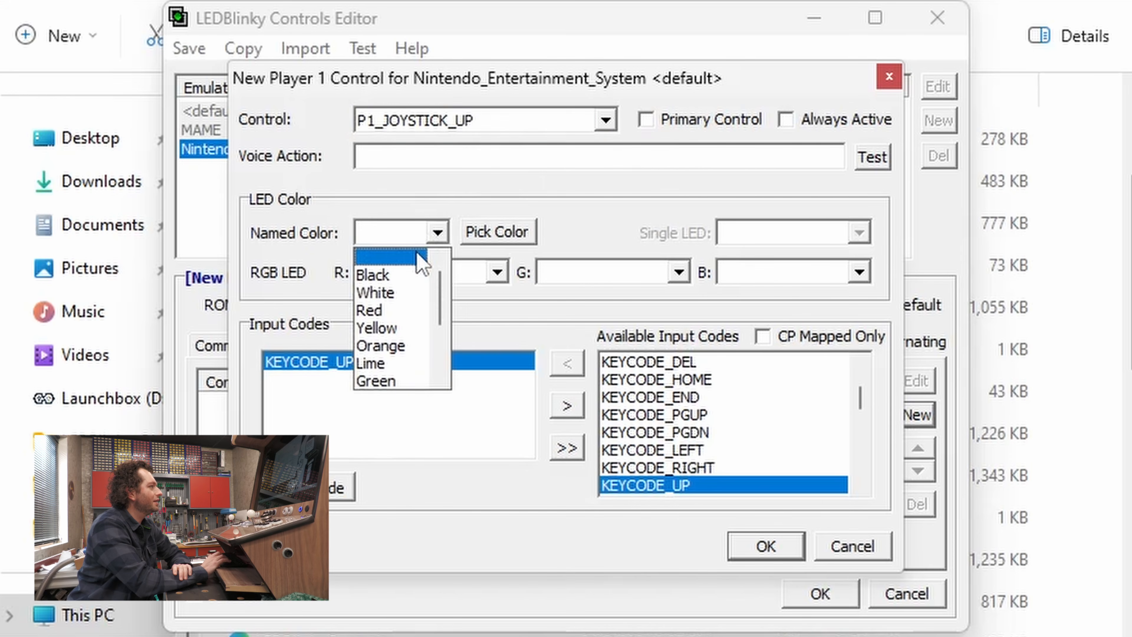
click(397, 363)
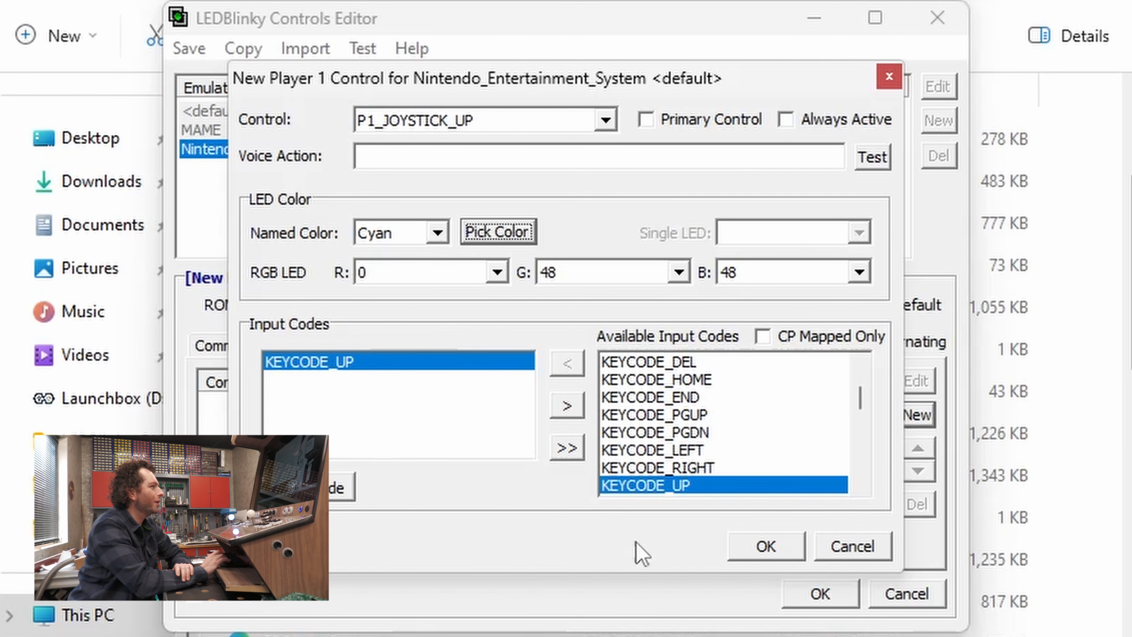
click(765, 546)
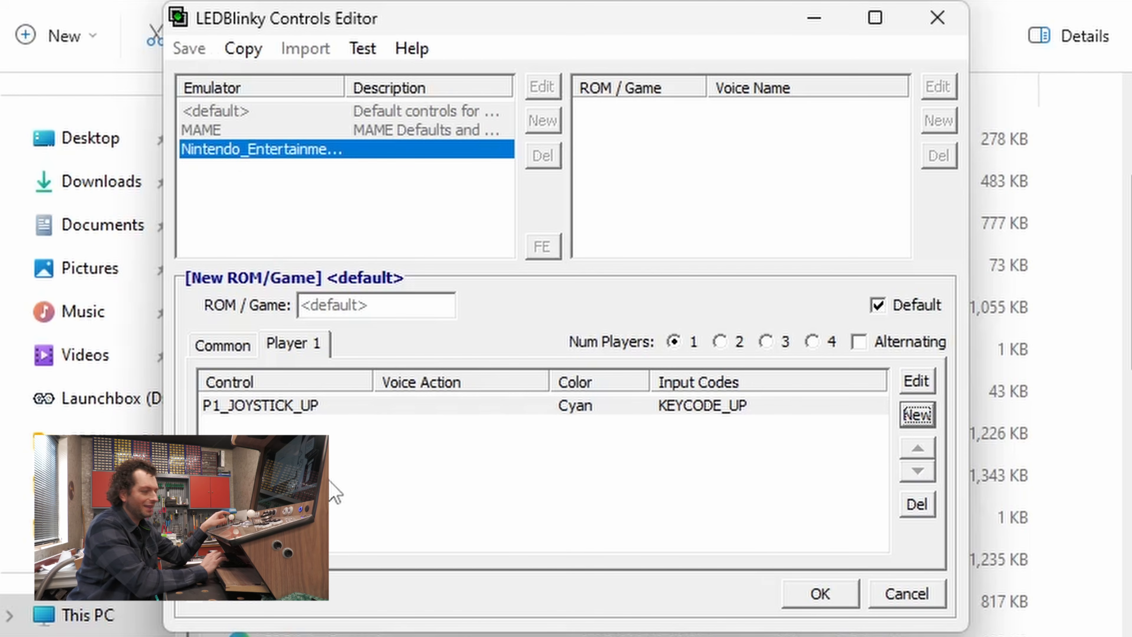
Step: Add the Player 1 control P1_BUTTON1 with input code KEYCODE_LCONTROL and the named LED color Red
click(917, 416)
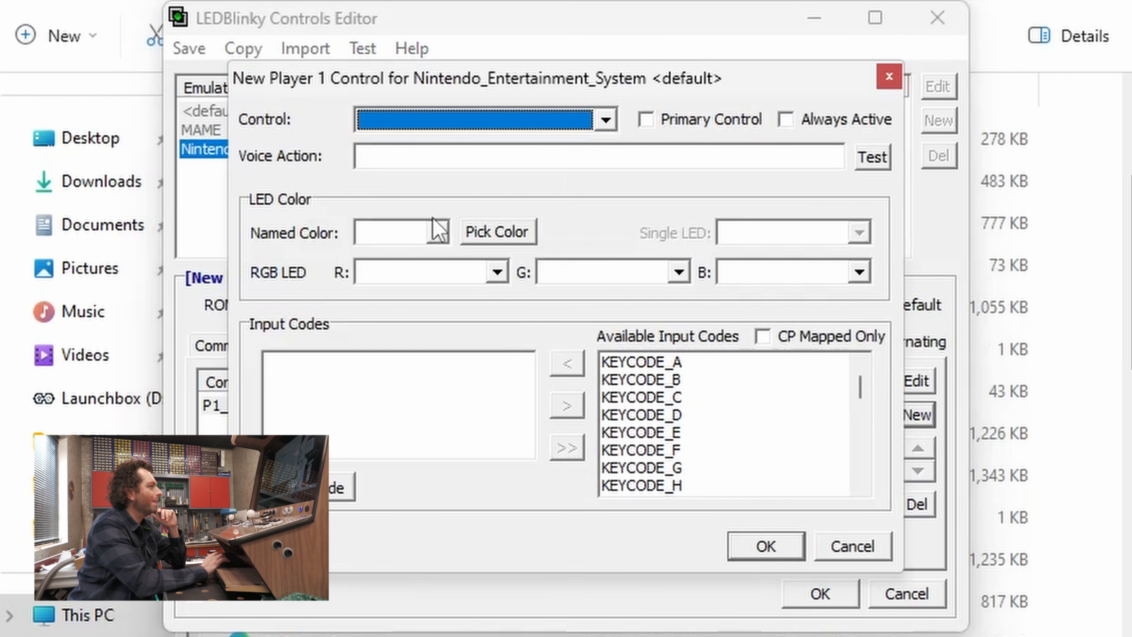
click(549, 133)
click(527, 147)
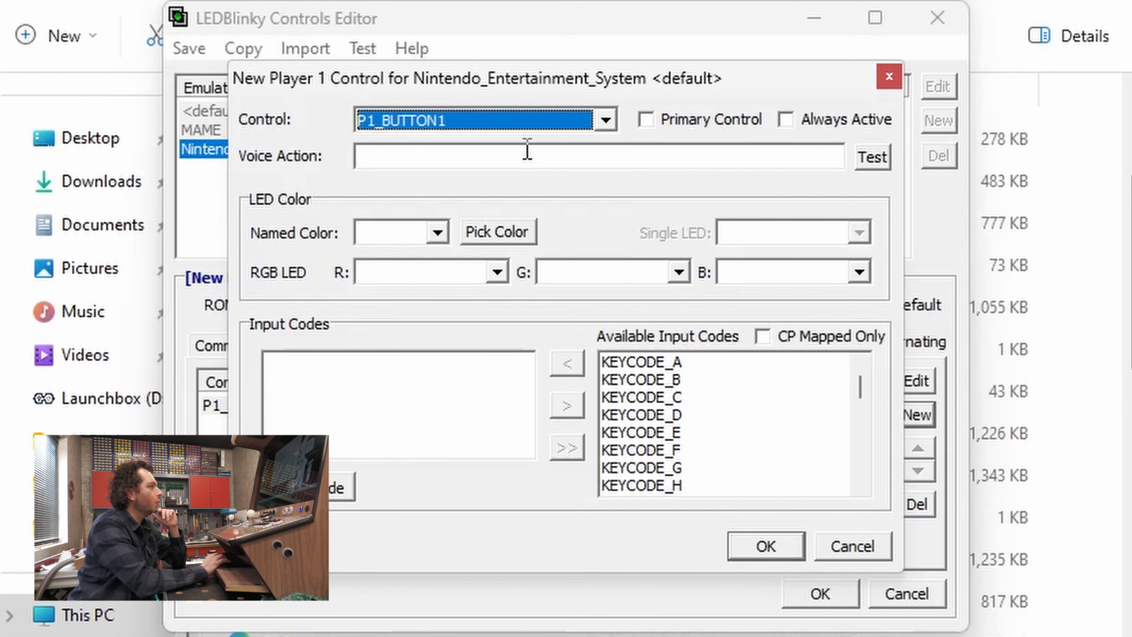
click(334, 493)
key(Control_L)
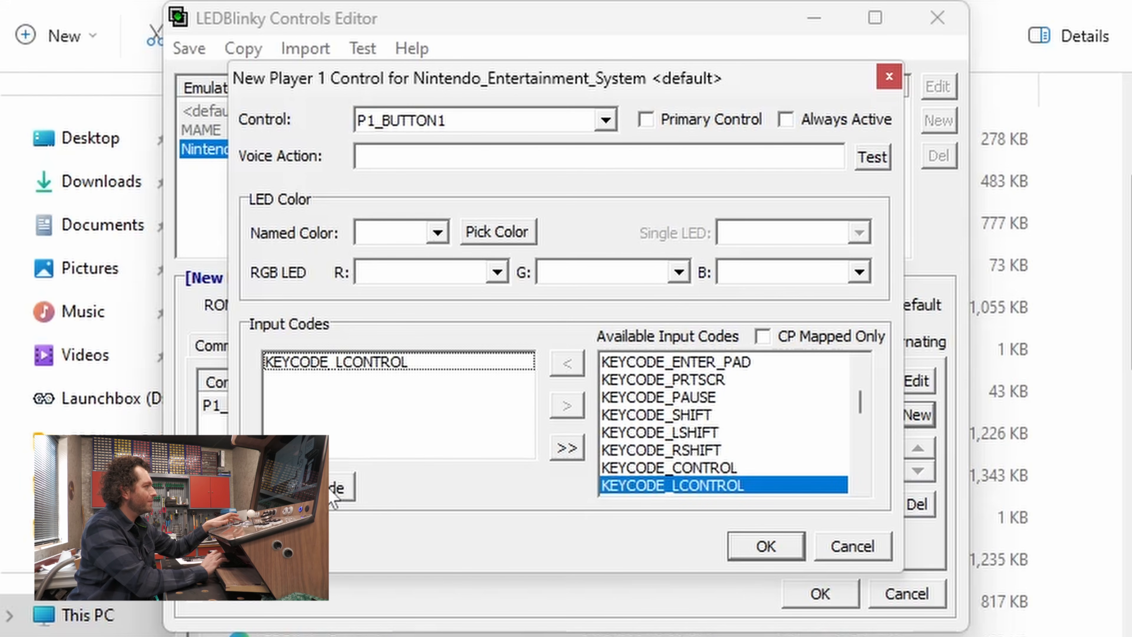
click(417, 238)
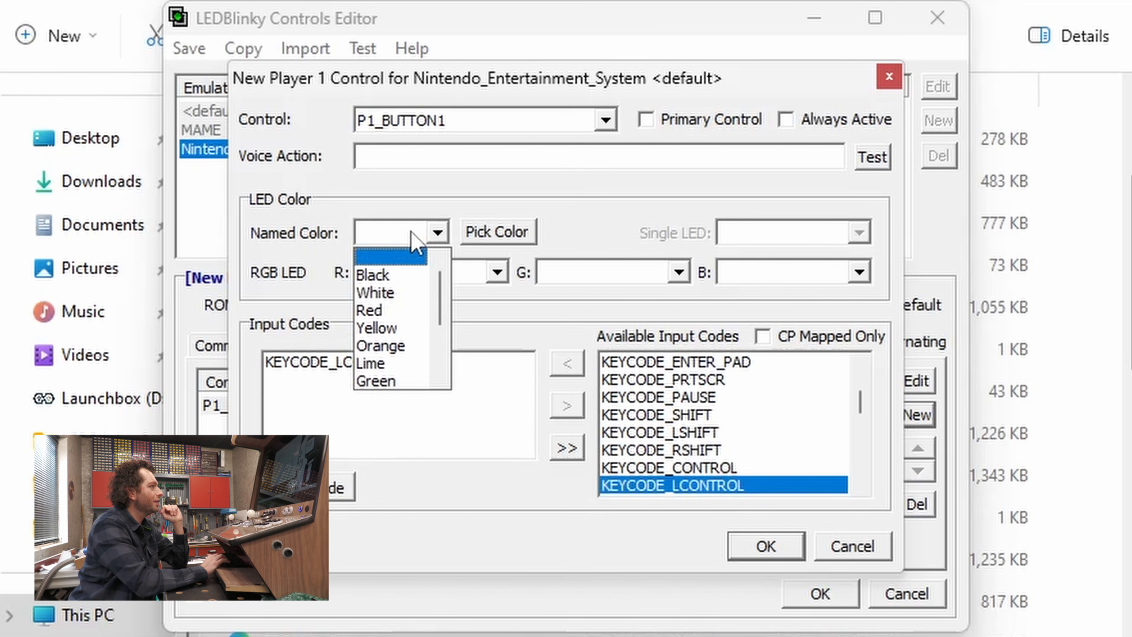
click(407, 311)
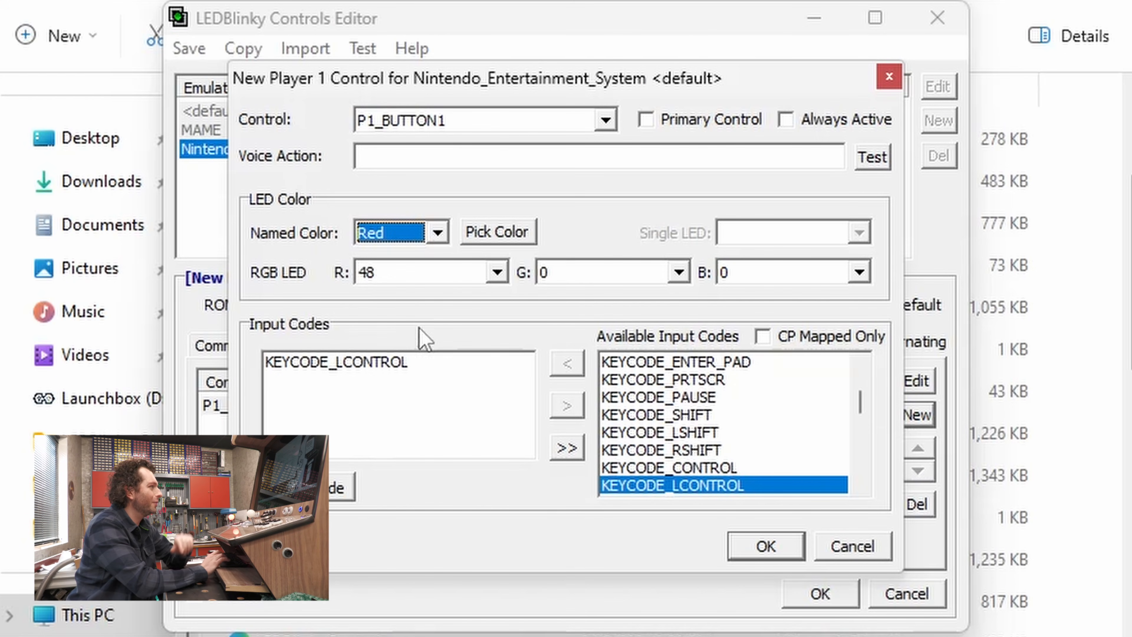
click(764, 548)
click(624, 487)
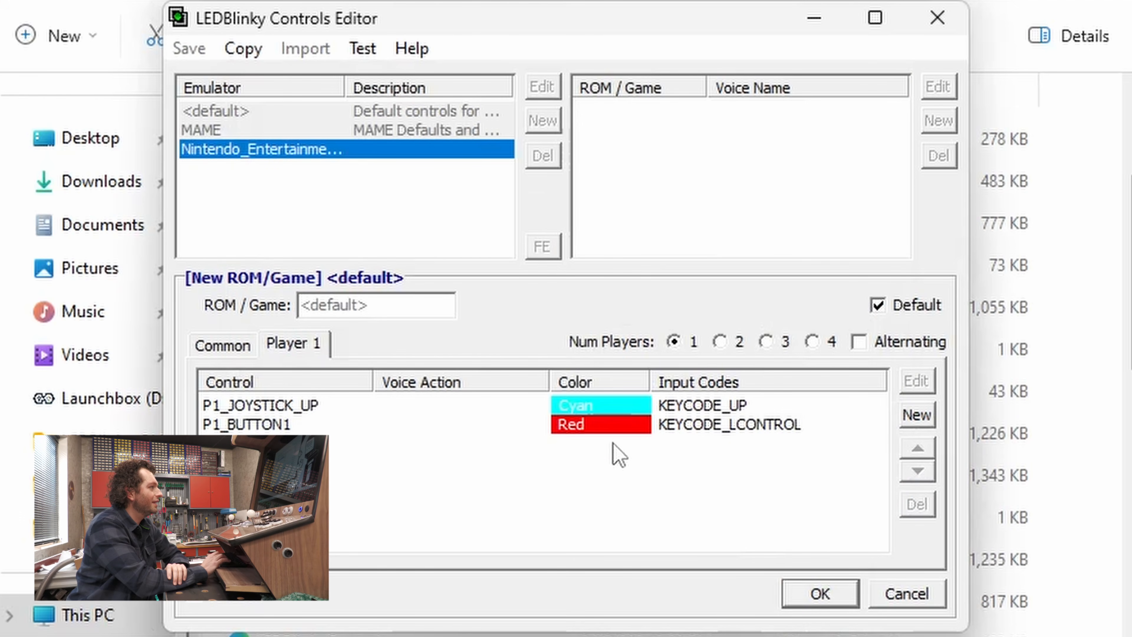
click(631, 408)
click(622, 429)
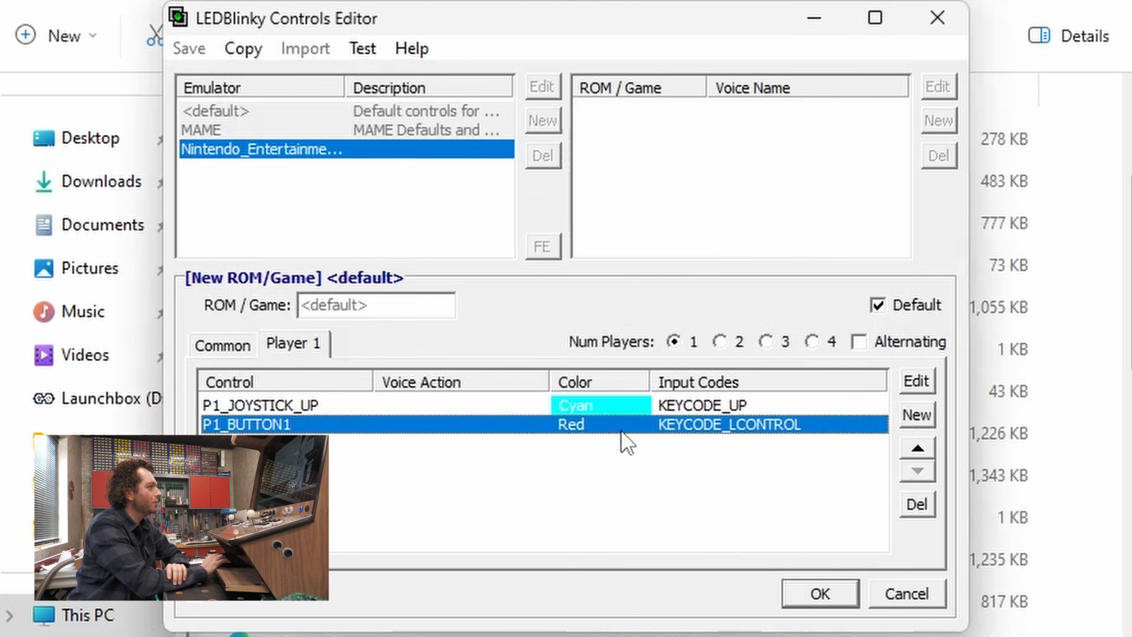
Step: Add the Player 1 control P1_BUTTON2 with input code KEYCODE_LALT and the named LED color Red
click(916, 415)
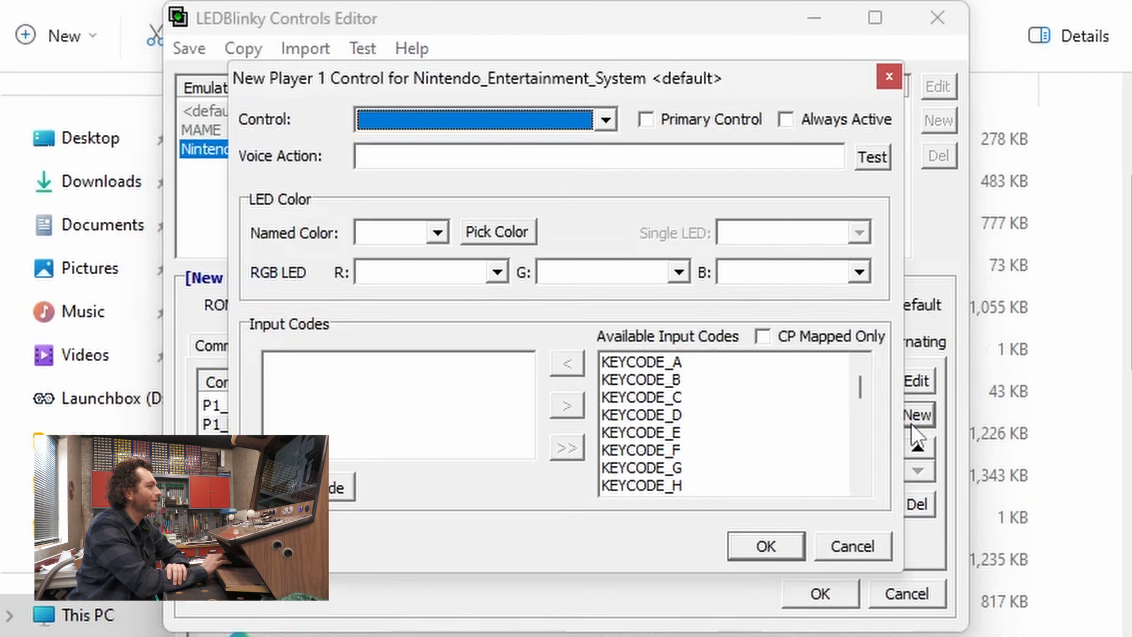
click(335, 488)
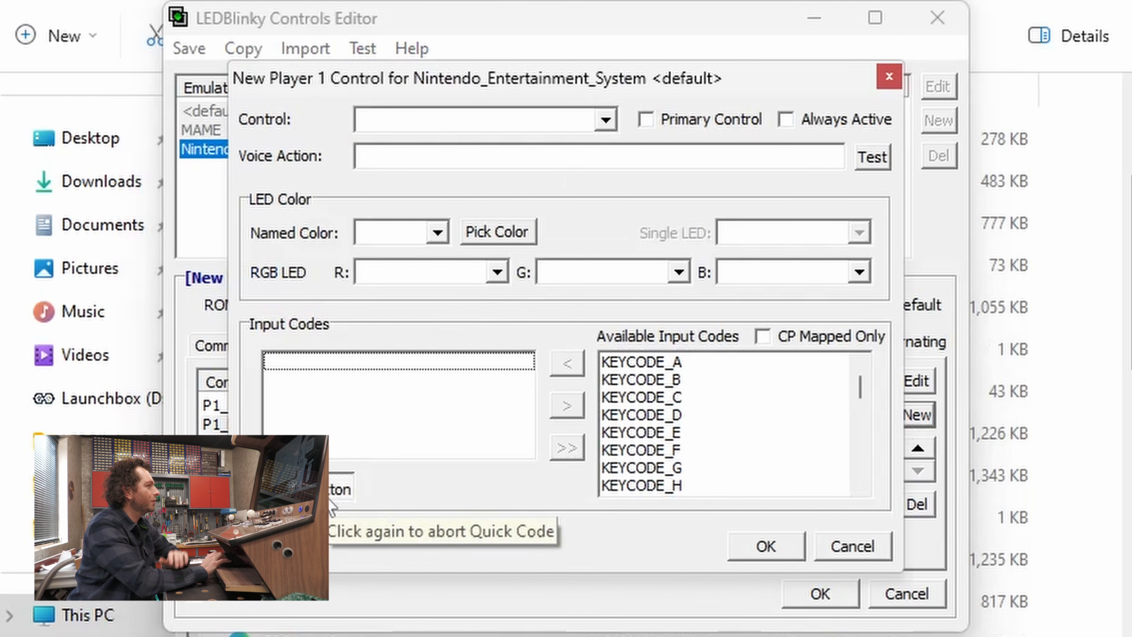
key(Alt_L)
click(576, 122)
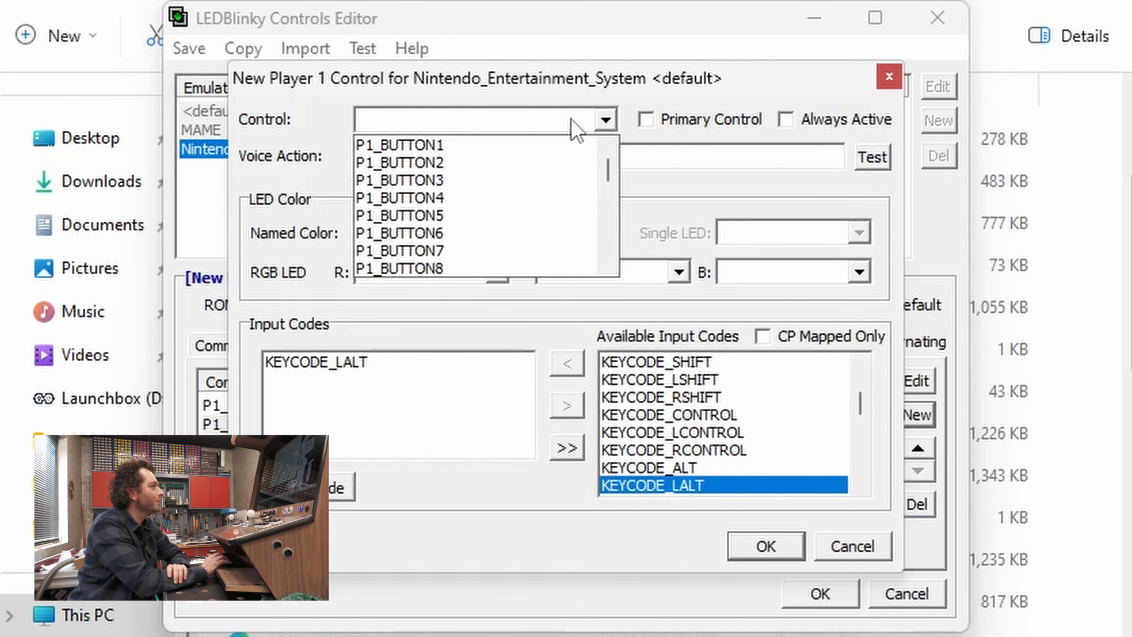
click(544, 158)
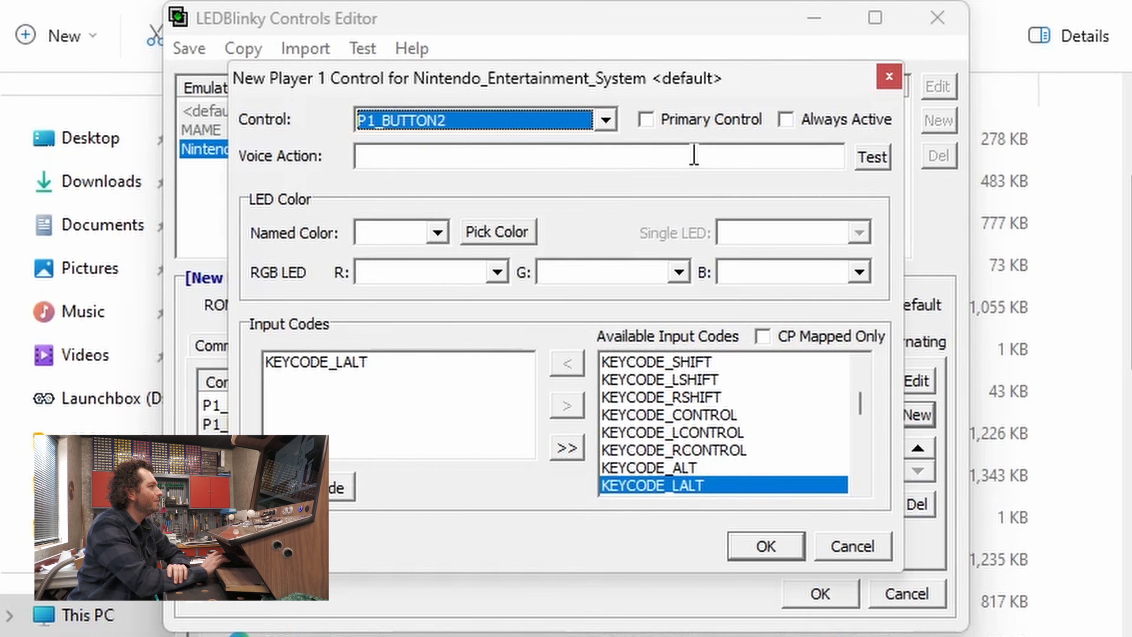
click(437, 232)
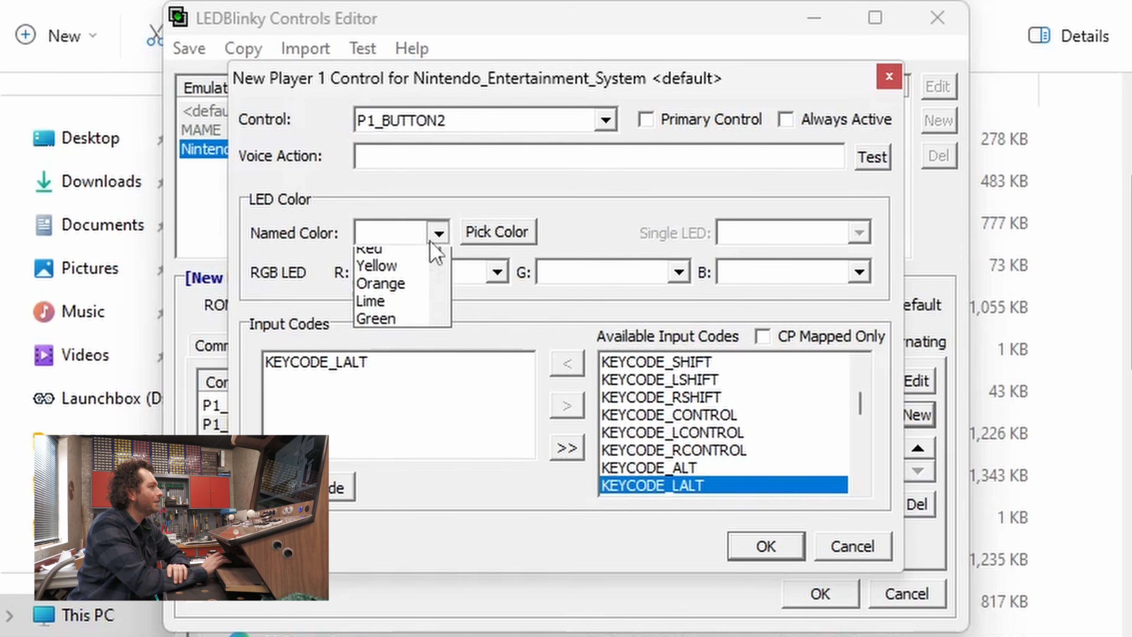
click(403, 311)
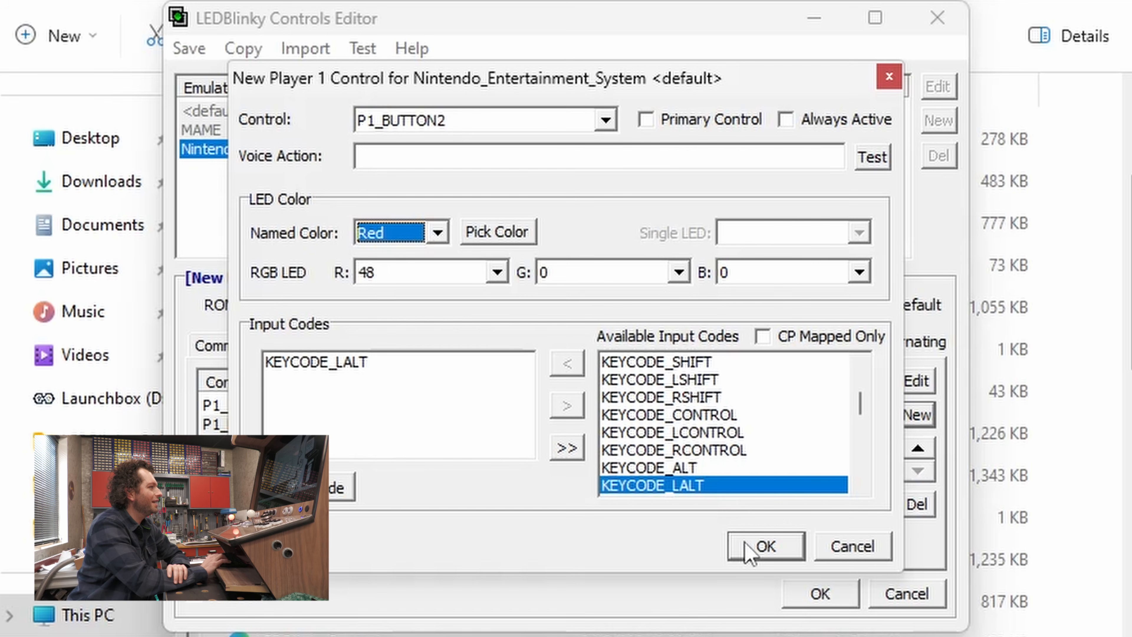
click(765, 546)
click(562, 546)
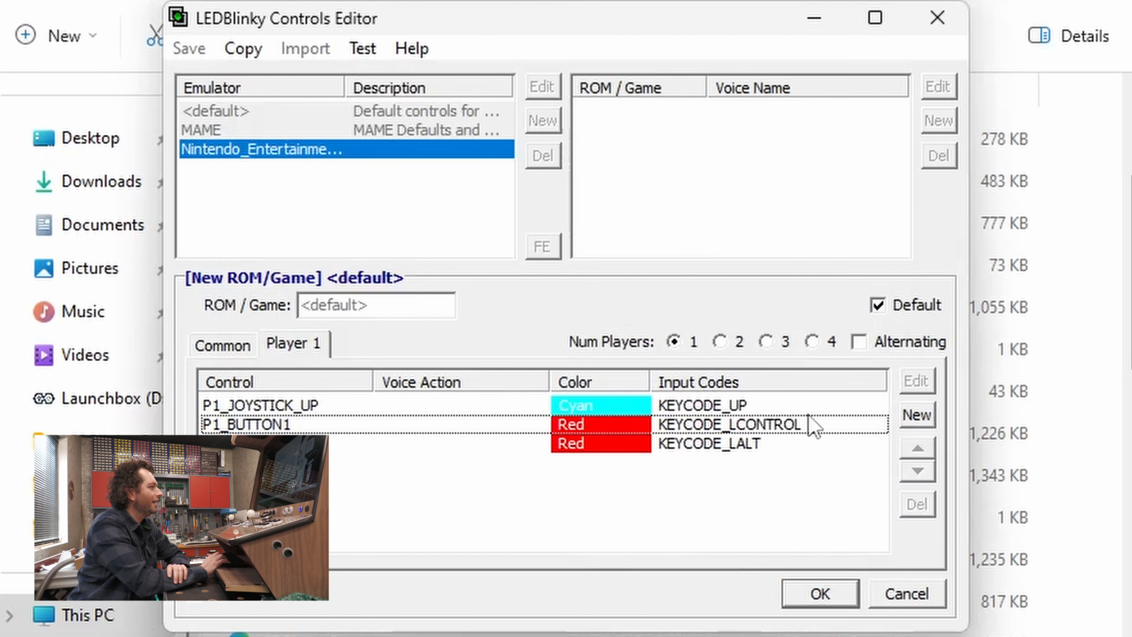
Step: Add the Player 1 control START1 with input code KEYCODE_1 and the named LED color White
click(923, 414)
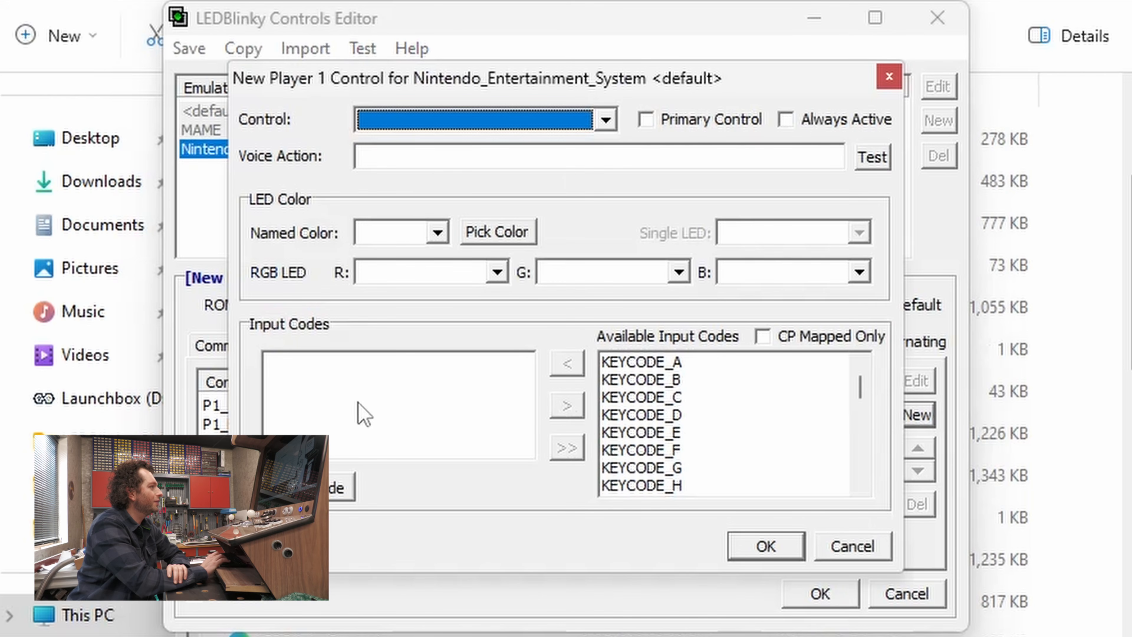
click(513, 125)
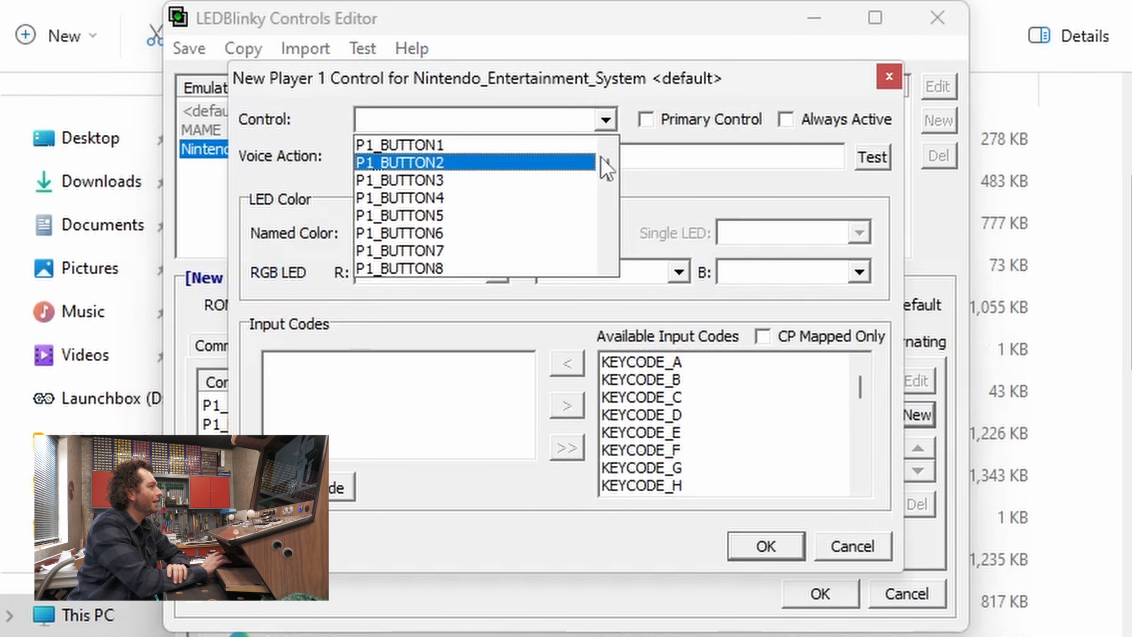
drag(602, 163, 622, 203)
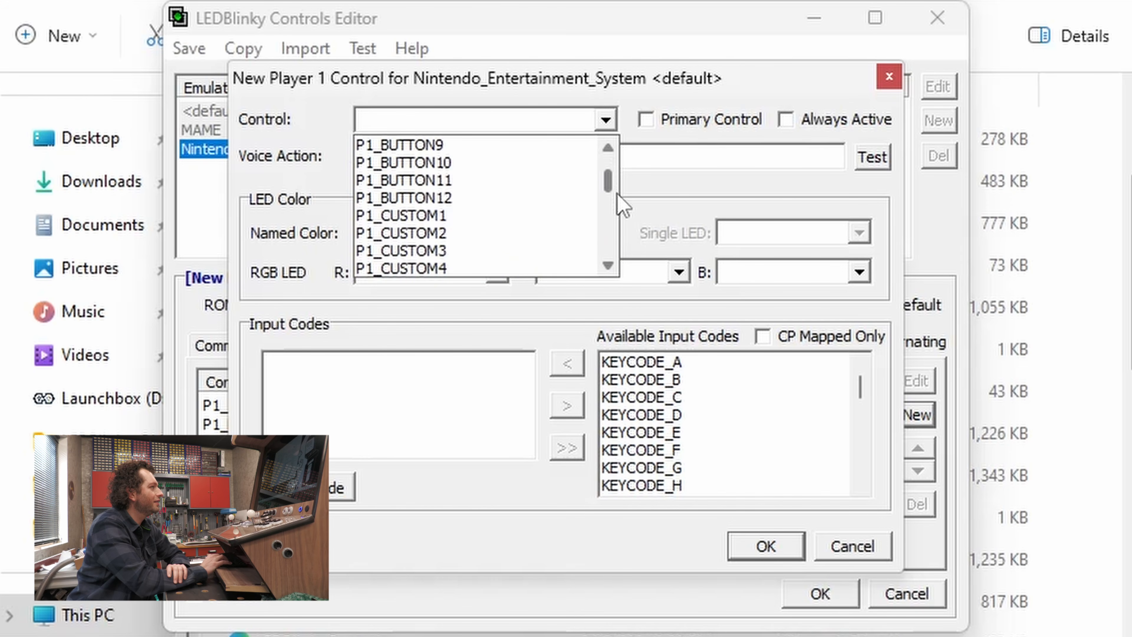
scroll(609, 186, down, 2)
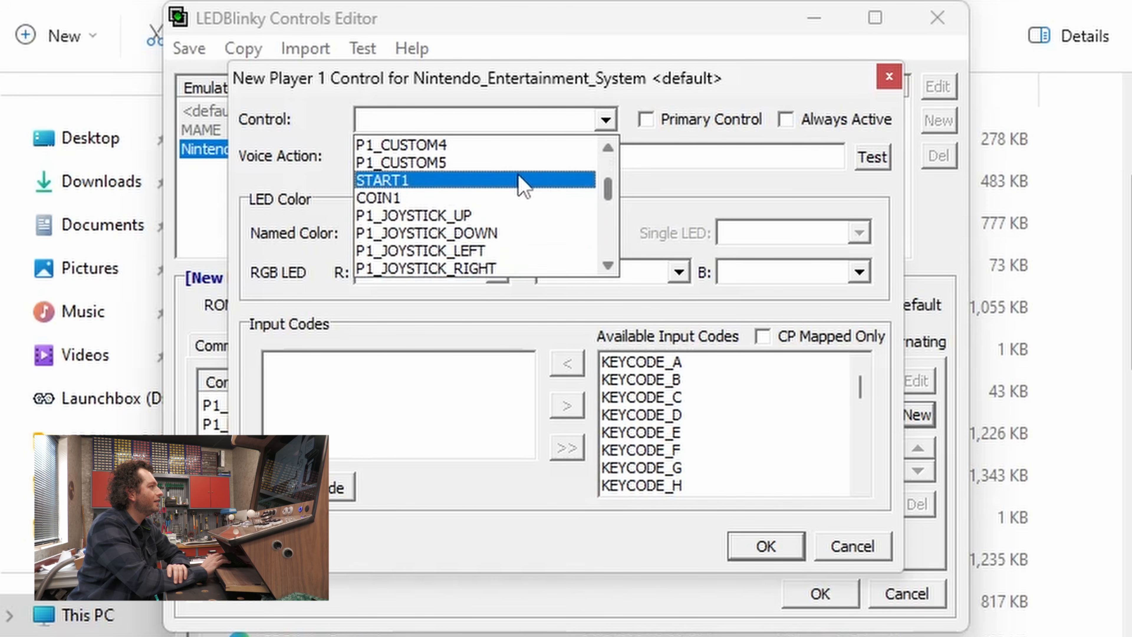
click(519, 179)
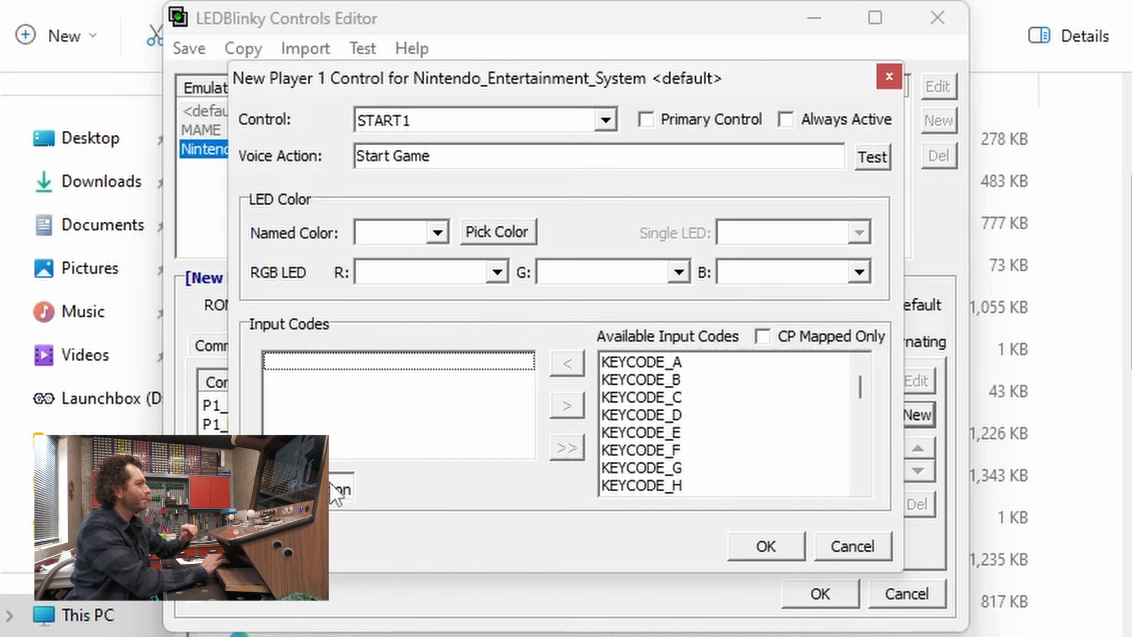
key(1)
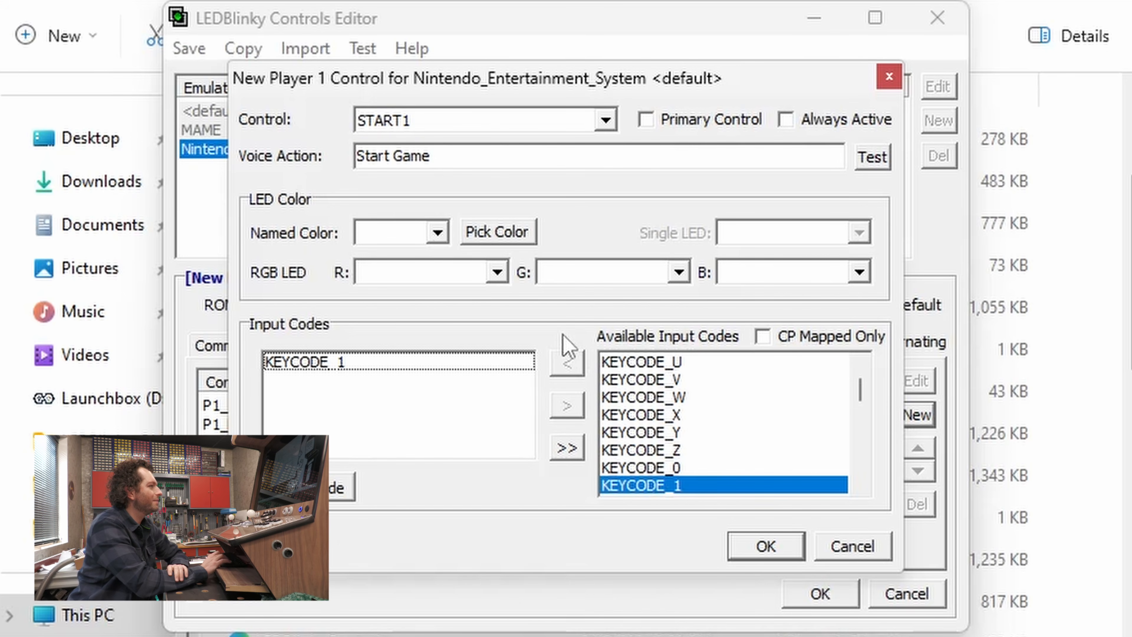
click(437, 232)
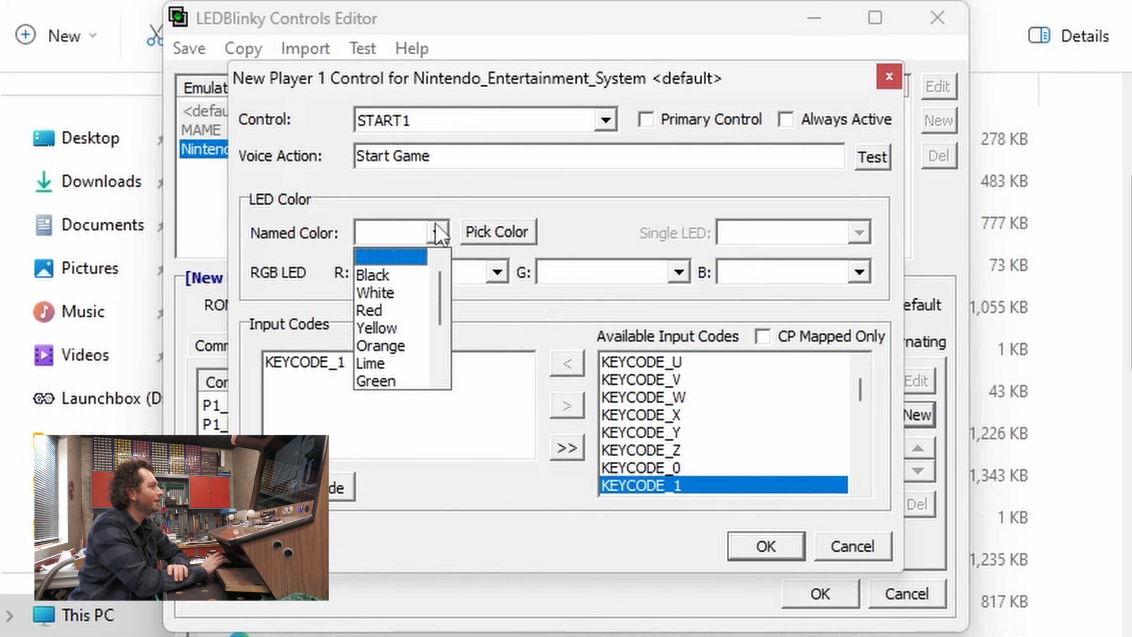
click(410, 292)
click(773, 548)
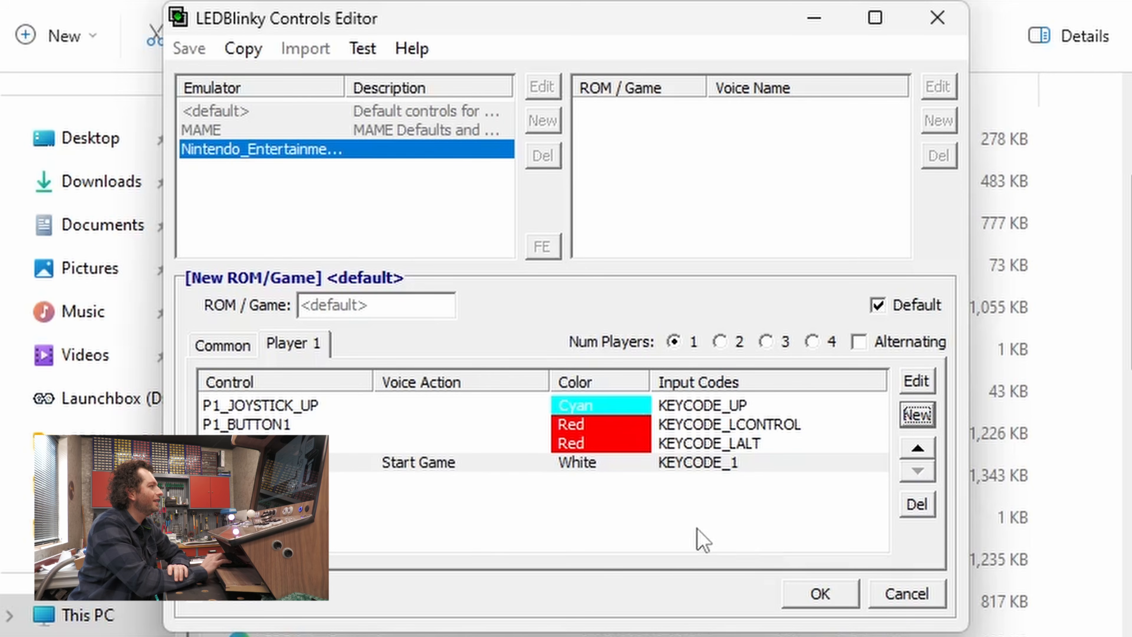
click(547, 505)
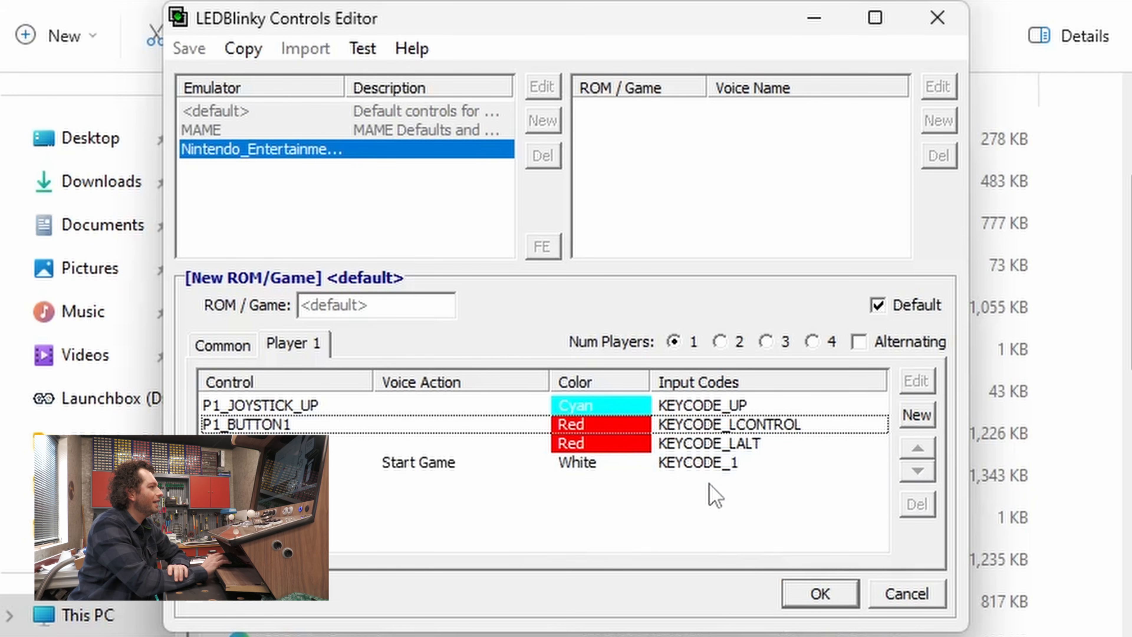
Step: Add the Player 1 control COIN1 with input code KEYCODE_3 and the named LED color White
click(916, 417)
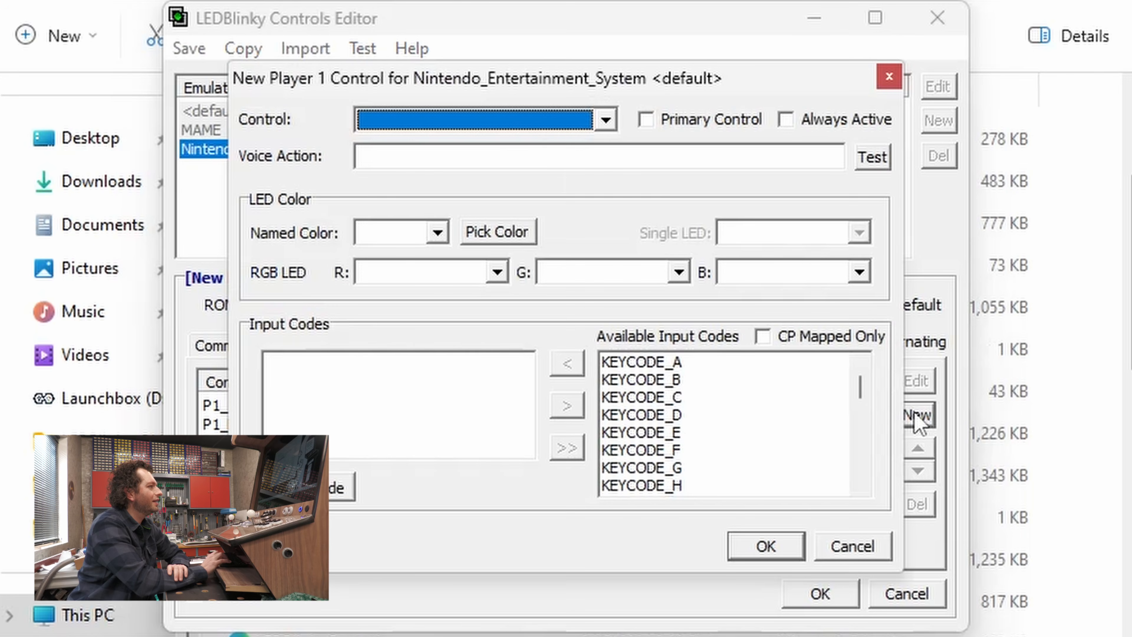
click(593, 129)
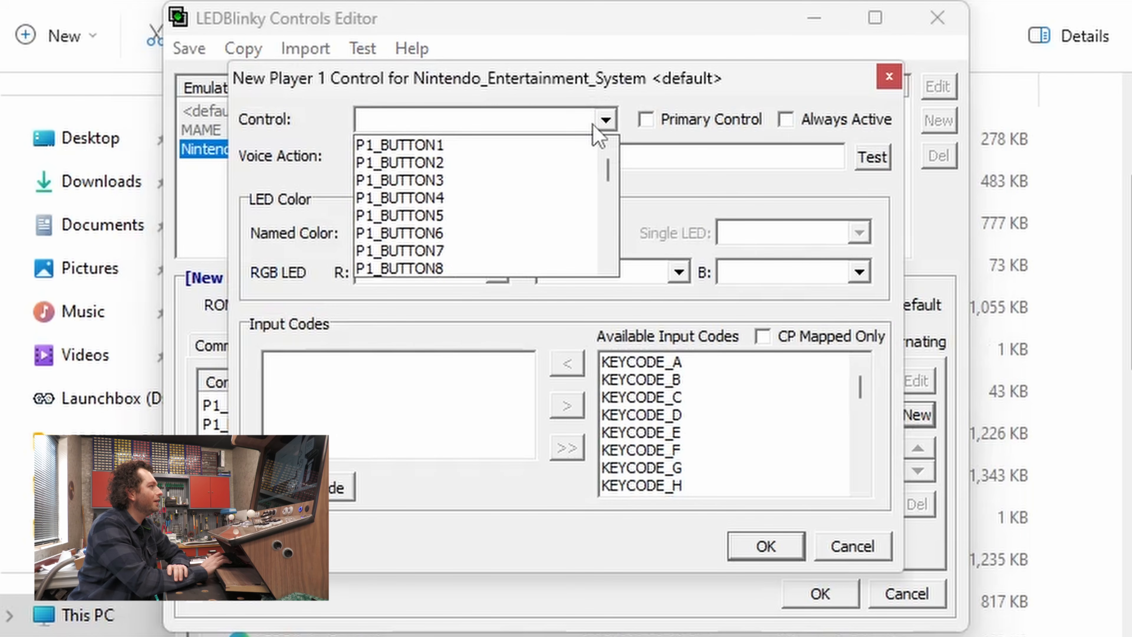
drag(611, 176, 609, 189)
click(468, 234)
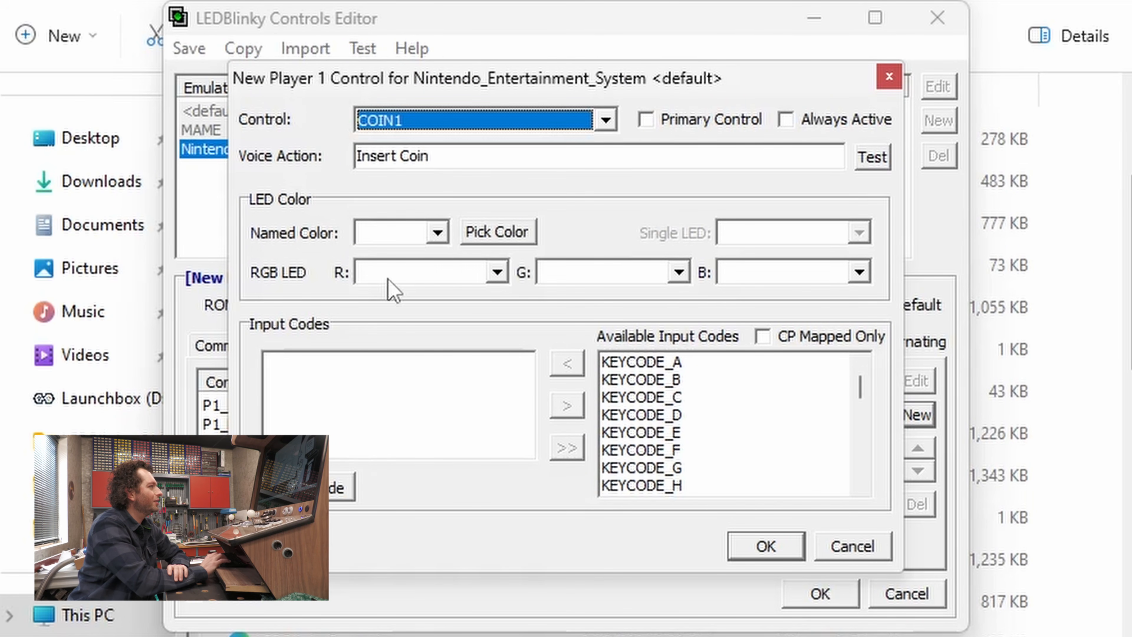
click(404, 232)
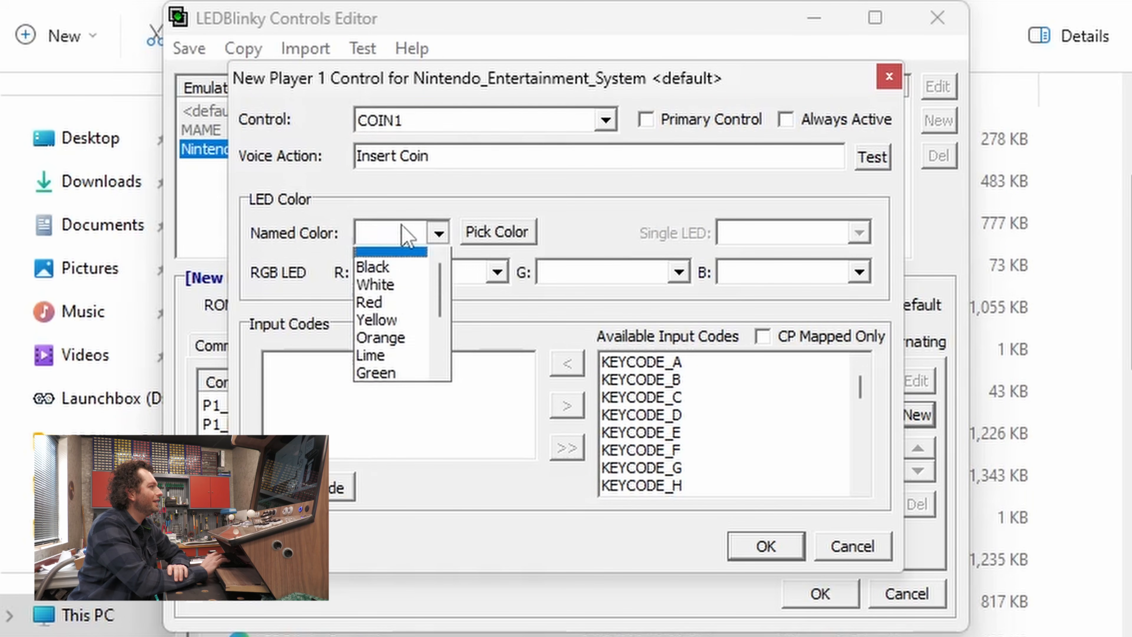
click(403, 293)
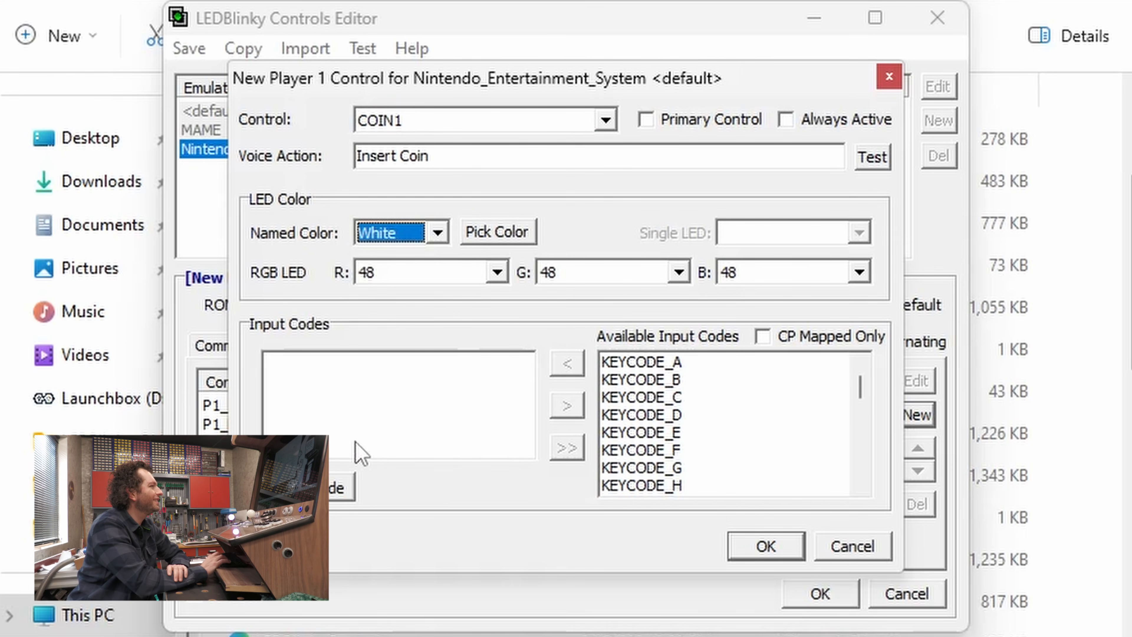
click(356, 486)
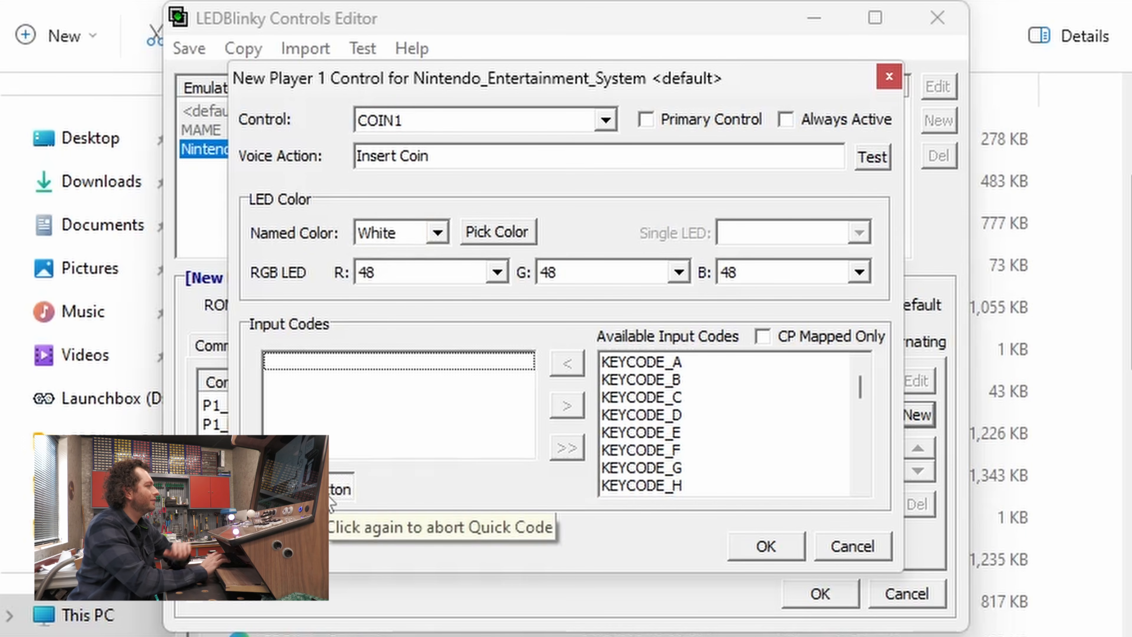
key(3)
click(757, 549)
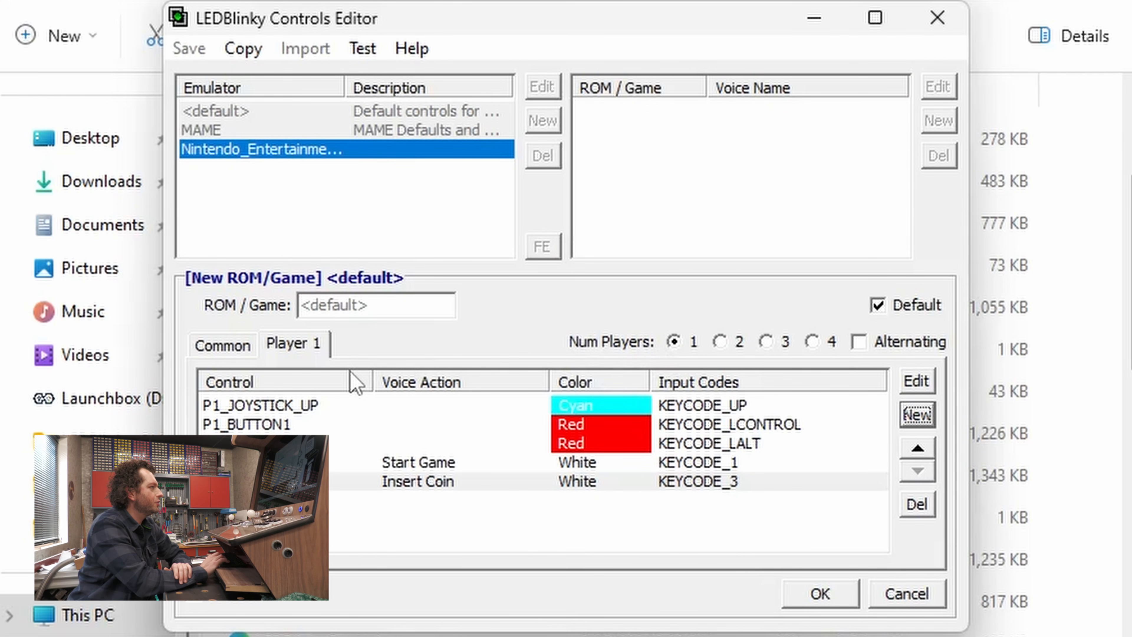
Step: Accept the default game controls for Nintendo_Entertainment_System, then save them and close the Controls Editor
click(820, 594)
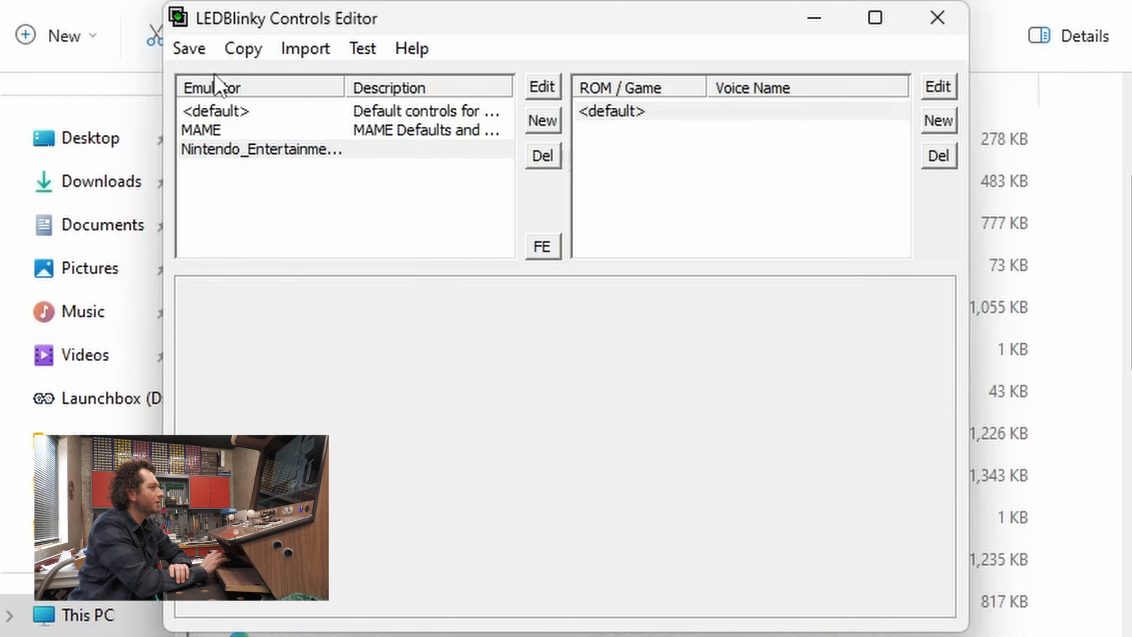
click(199, 49)
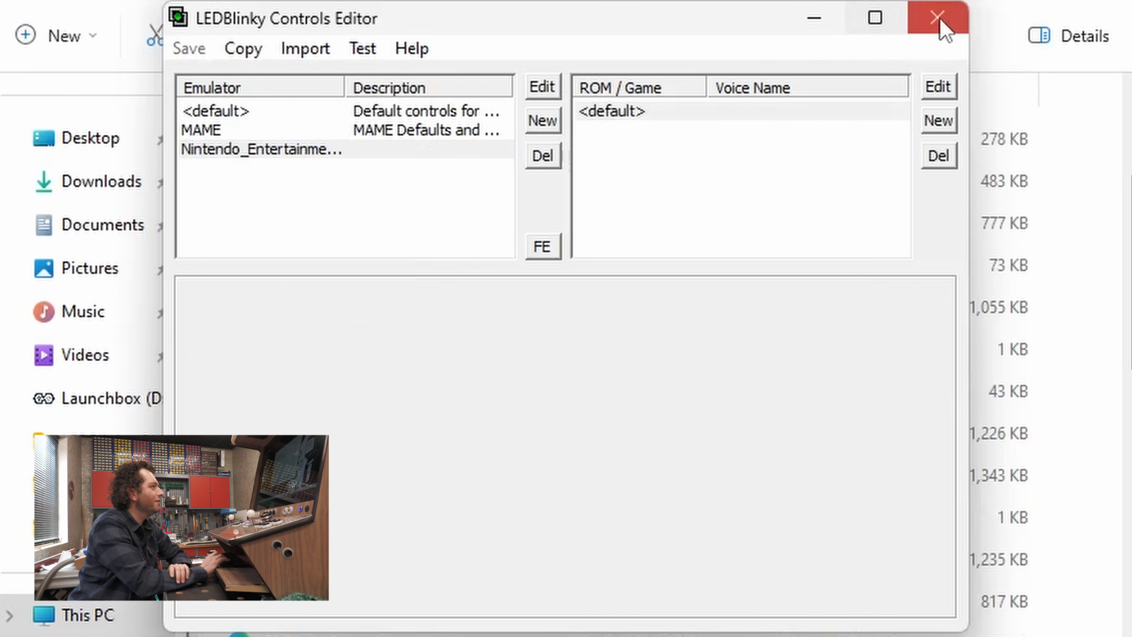
click(937, 17)
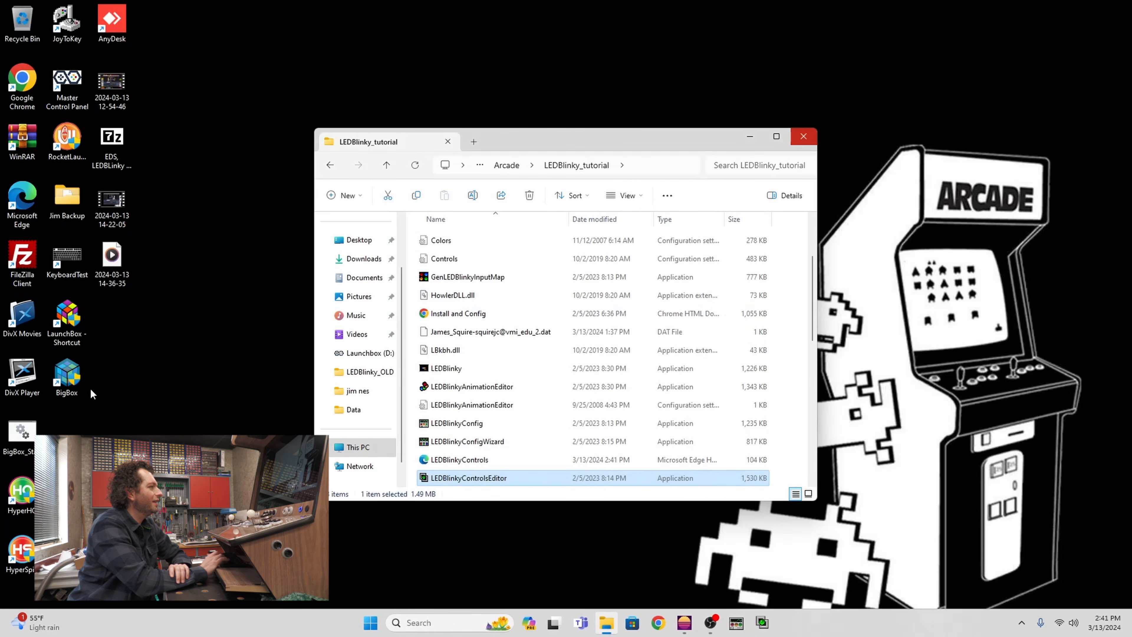
Step: Launch BigBox from the desktop
double_click(71, 371)
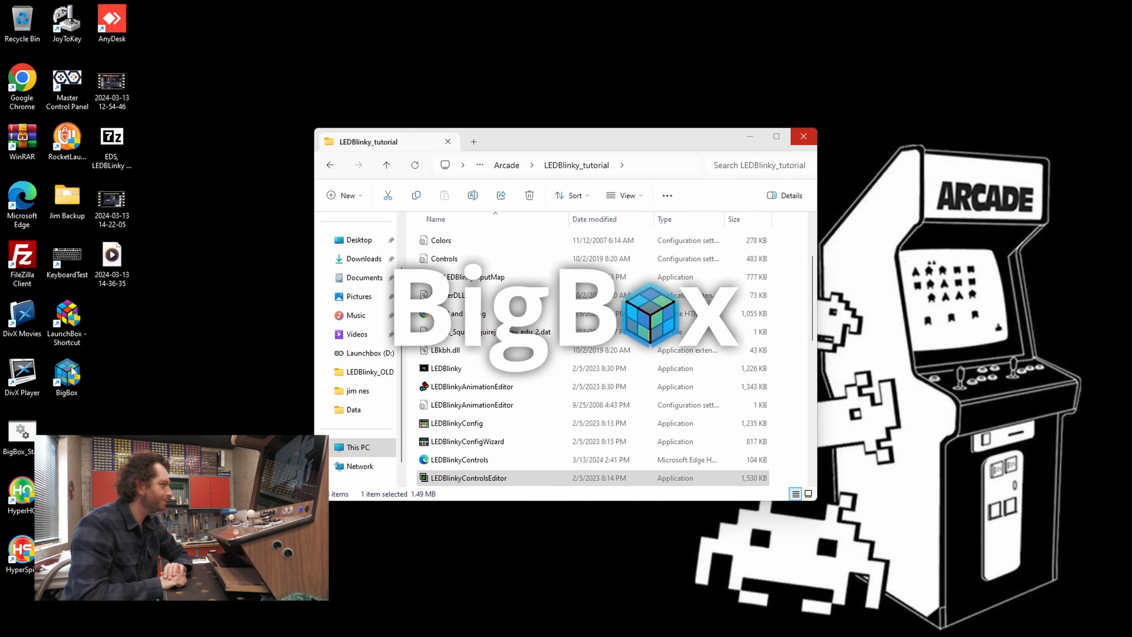